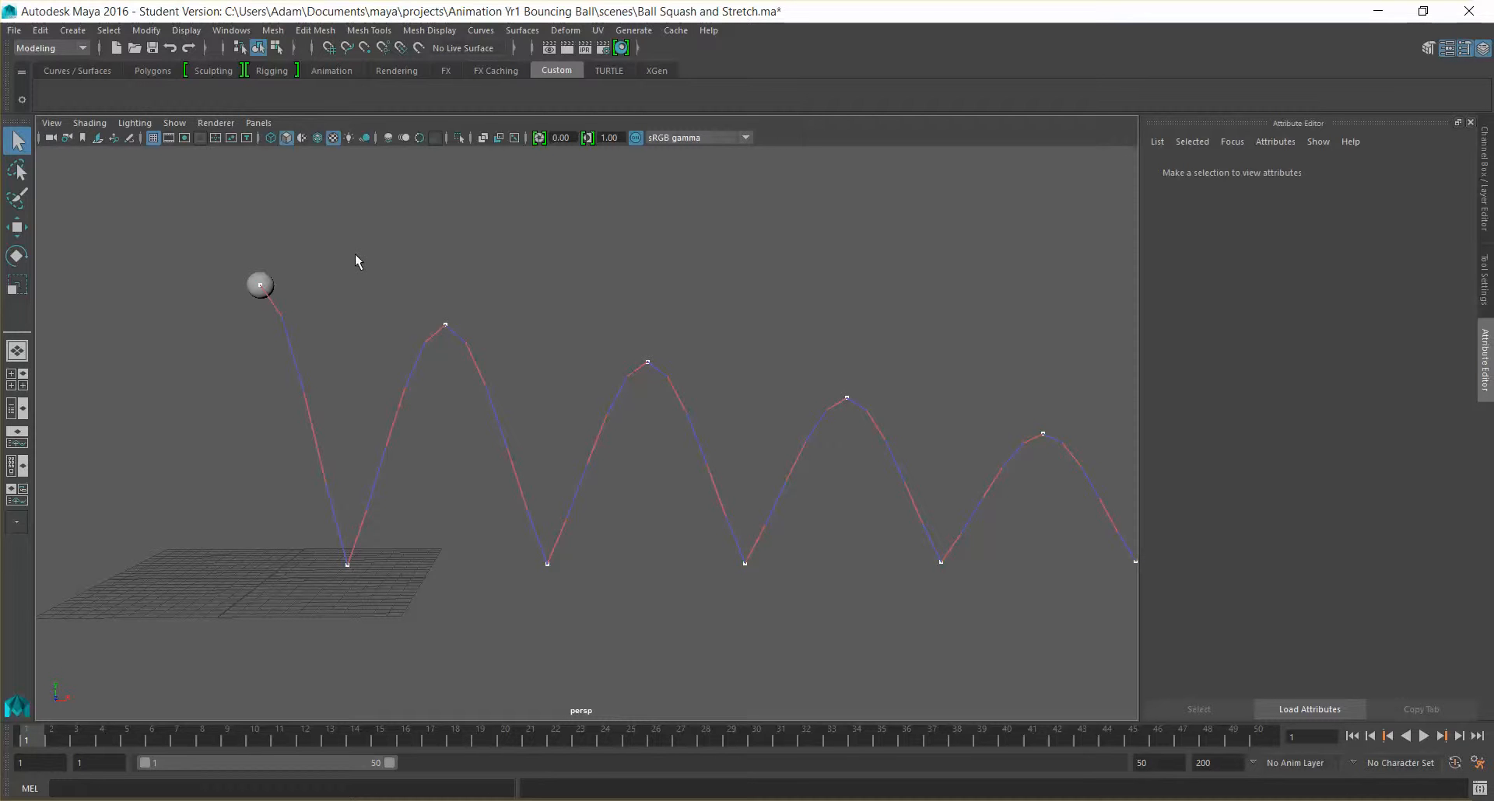
# Play back the bouncing ball animation along its full motion trail and return to frame 1
pyautogui.keyDown('alt'); pyautogui.moveTo(772, 312); pyautogui.dragTo(603, 334, button='middle'); pyautogui.keyUp('alt')
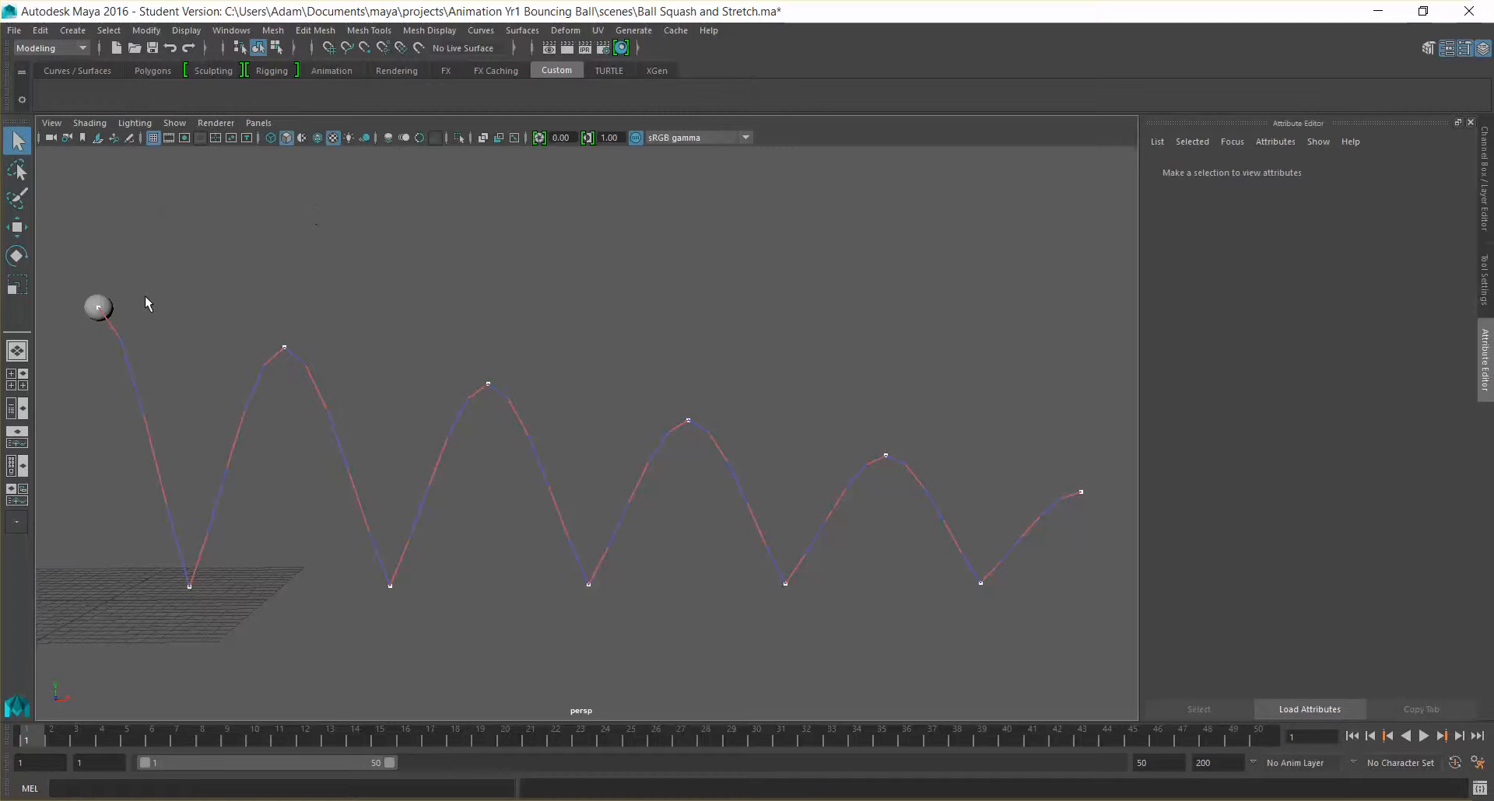
pyautogui.hotkey('alt', 'v')
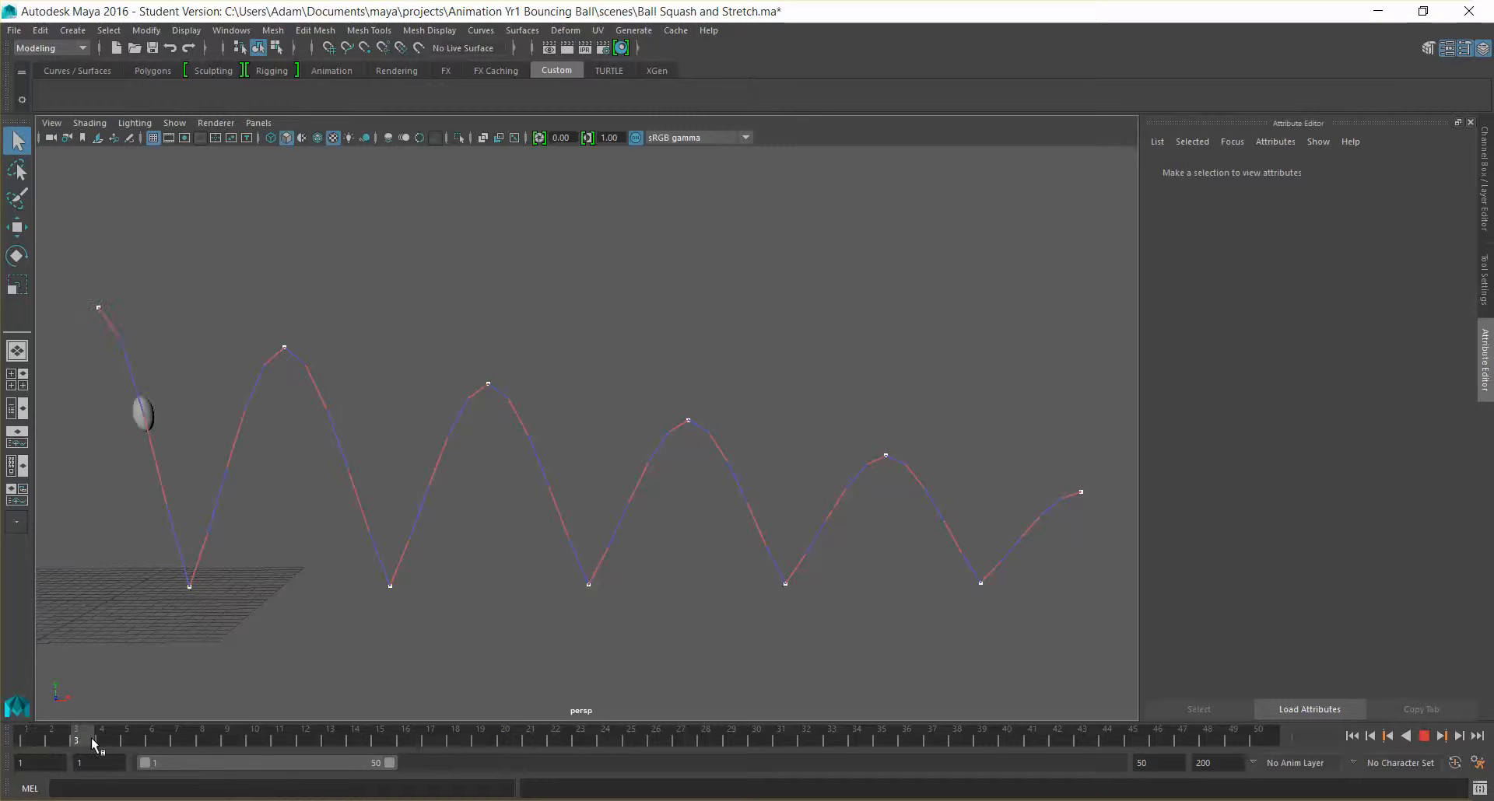
pyautogui.moveTo(117, 745)
pyautogui.mouseDown()
pyautogui.moveTo(427, 743)
pyautogui.moveTo(1274, 794)
pyautogui.moveTo(989, 798)
pyautogui.moveTo(77, 743)
pyautogui.moveTo(117, 729)
pyautogui.moveTo(567, 727)
pyautogui.moveTo(1001, 751)
pyautogui.moveTo(1121, 739)
pyautogui.moveTo(436, 724)
pyautogui.moveTo(101, 680)
pyautogui.moveTo(25, 700)
pyautogui.moveTo(254, 680)
pyautogui.moveTo(436, 695)
pyautogui.moveTo(126, 687)
pyautogui.moveTo(49, 691)
pyautogui.moveTo(149, 704)
pyautogui.moveTo(25, 712)
pyautogui.mouseUp()
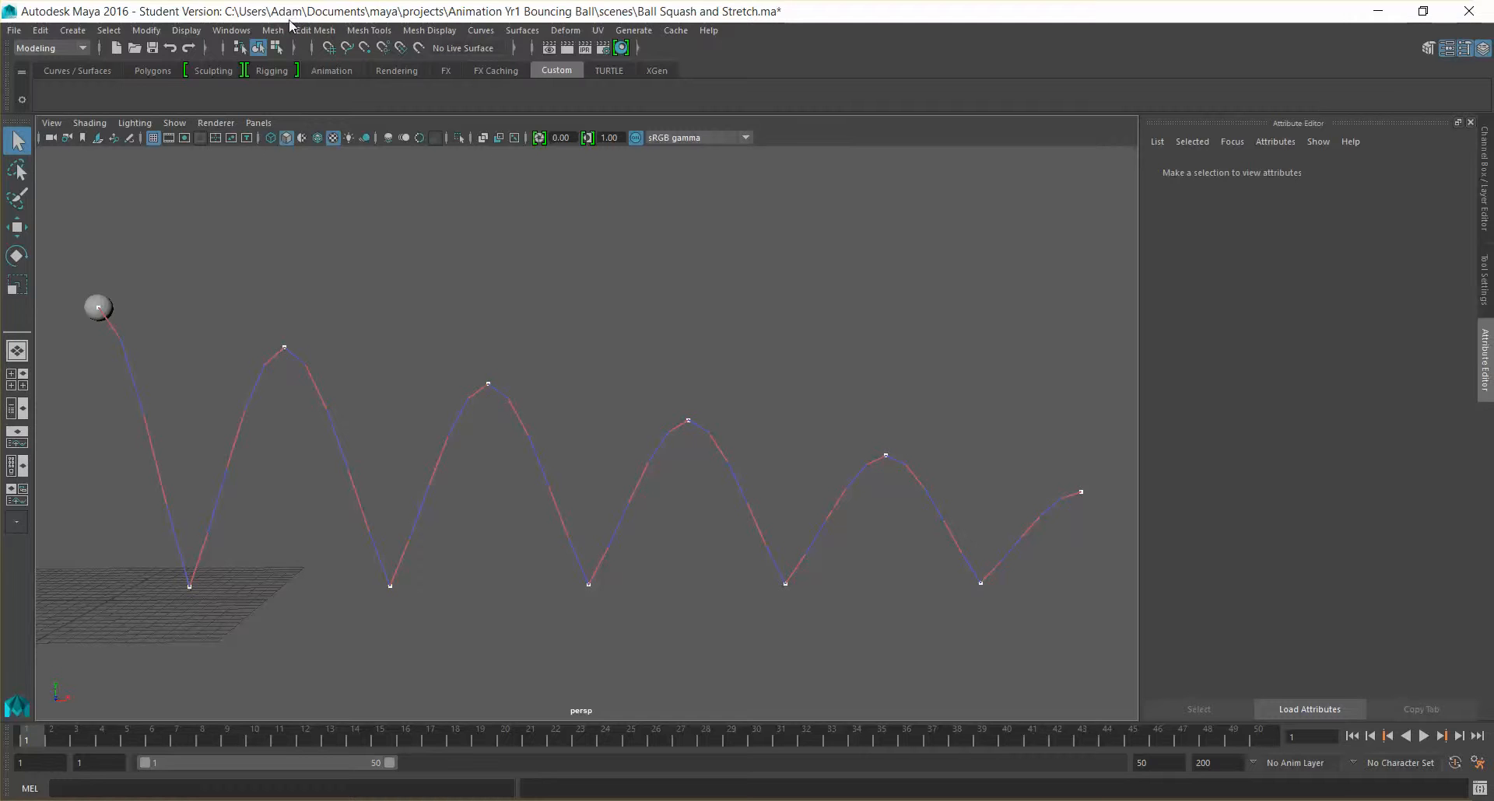
# Delete motionTrail1Handle in the Outliner, select the sphere, and close the Outliner
pyautogui.click(146, 29)
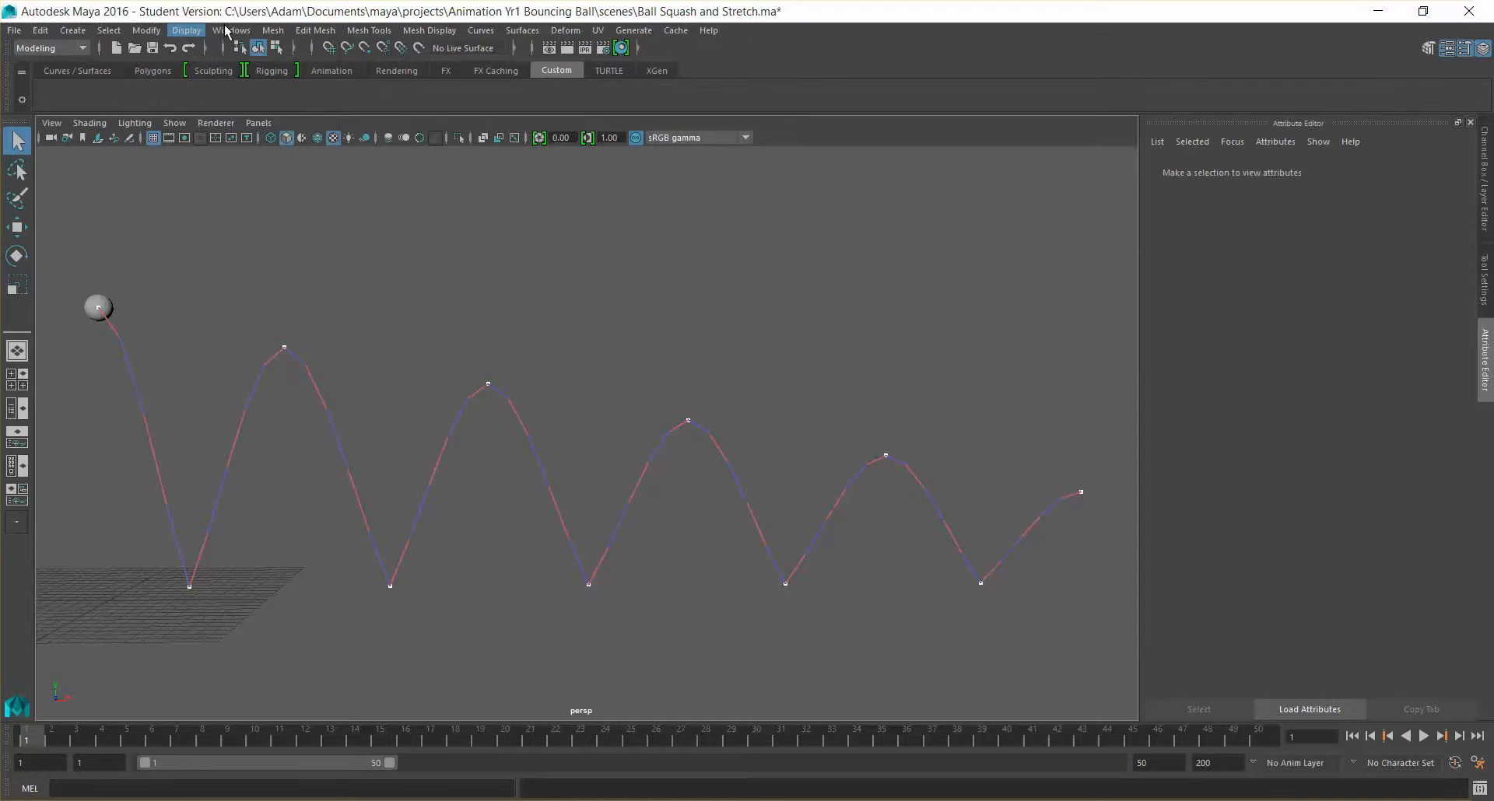
pyautogui.moveTo(228, 27)
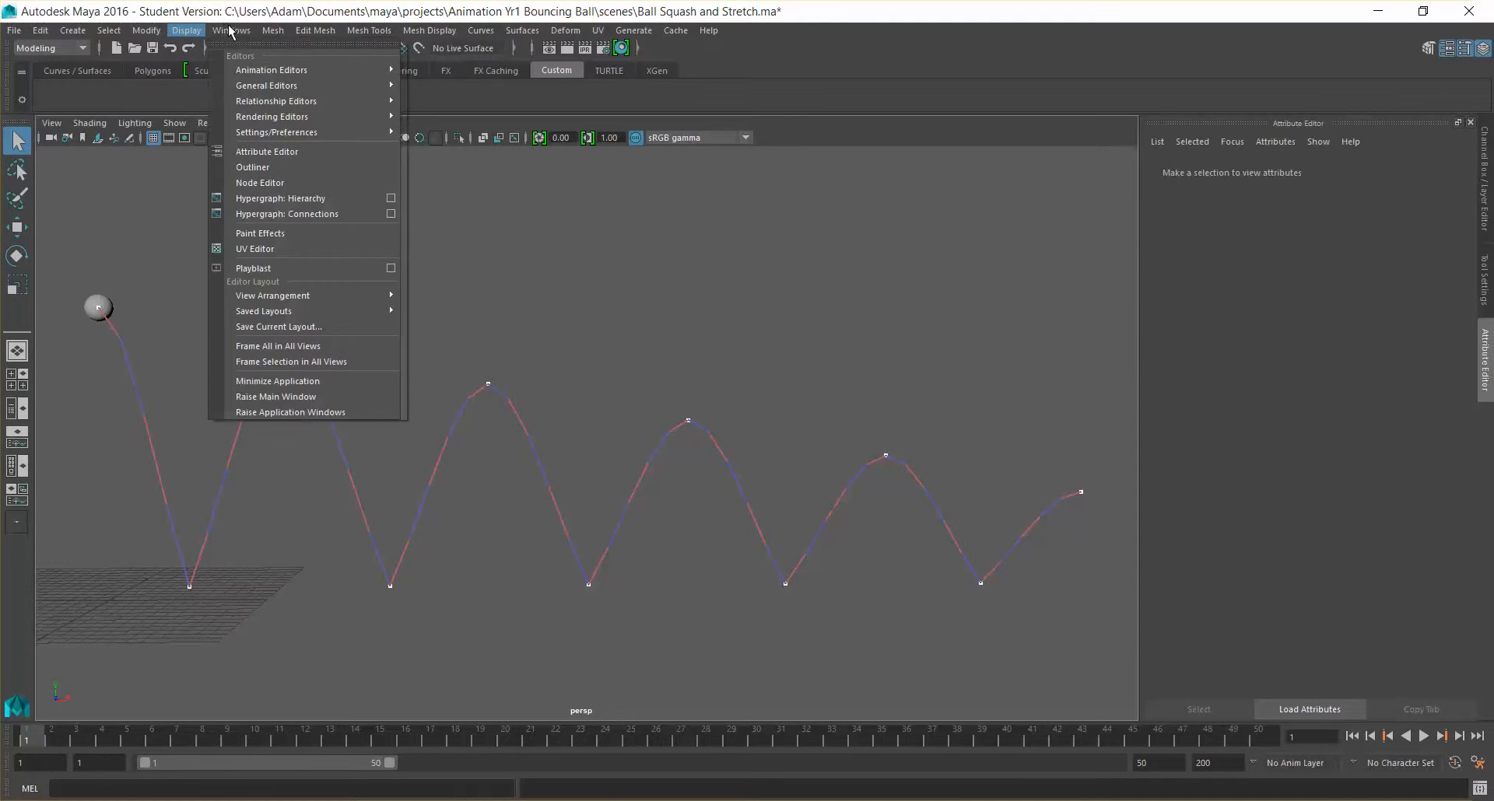
pyautogui.click(281, 168)
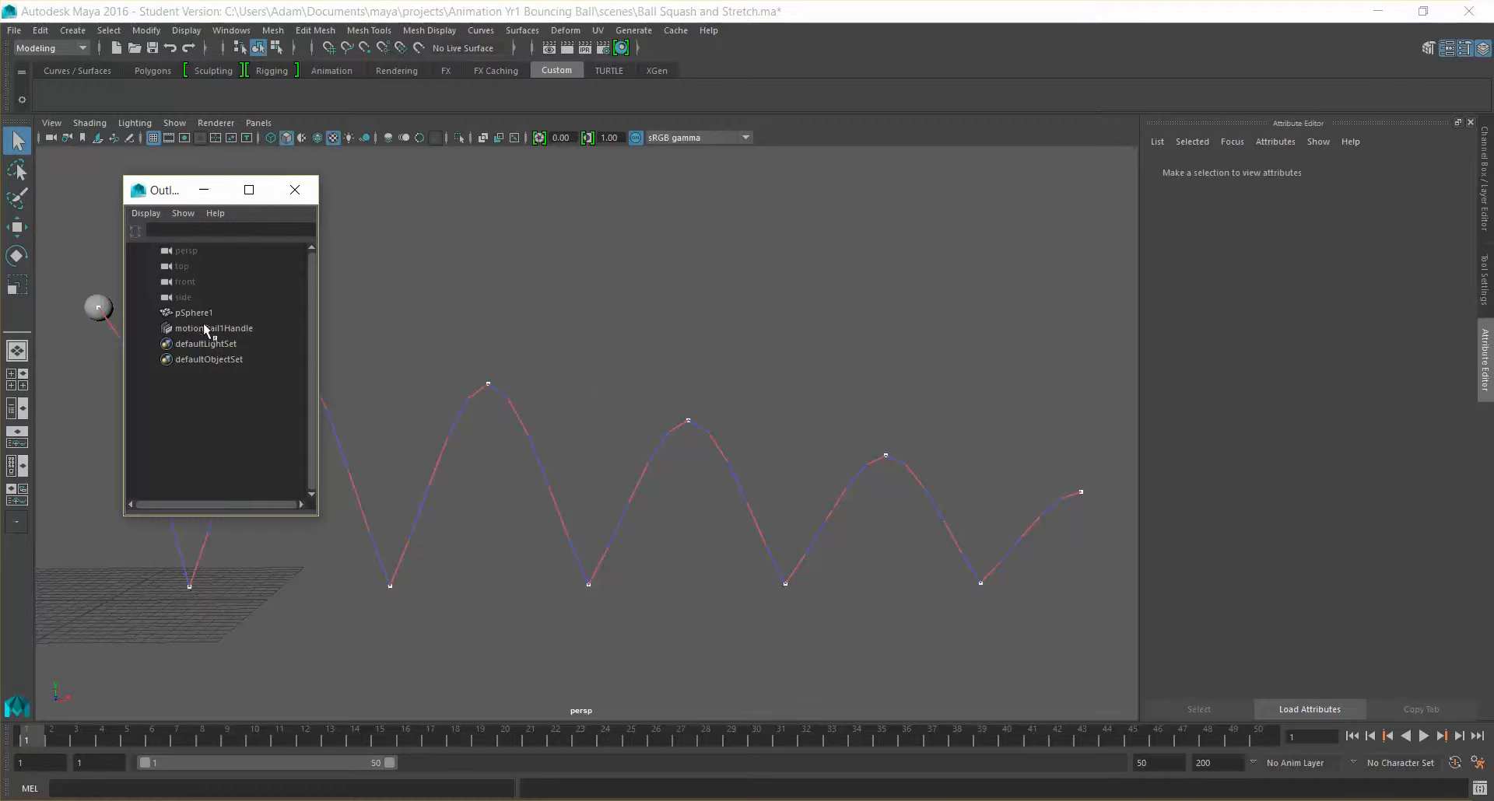
pyautogui.click(209, 329)
pyautogui.moveTo(172, 184); pyautogui.dragTo(427, 166)
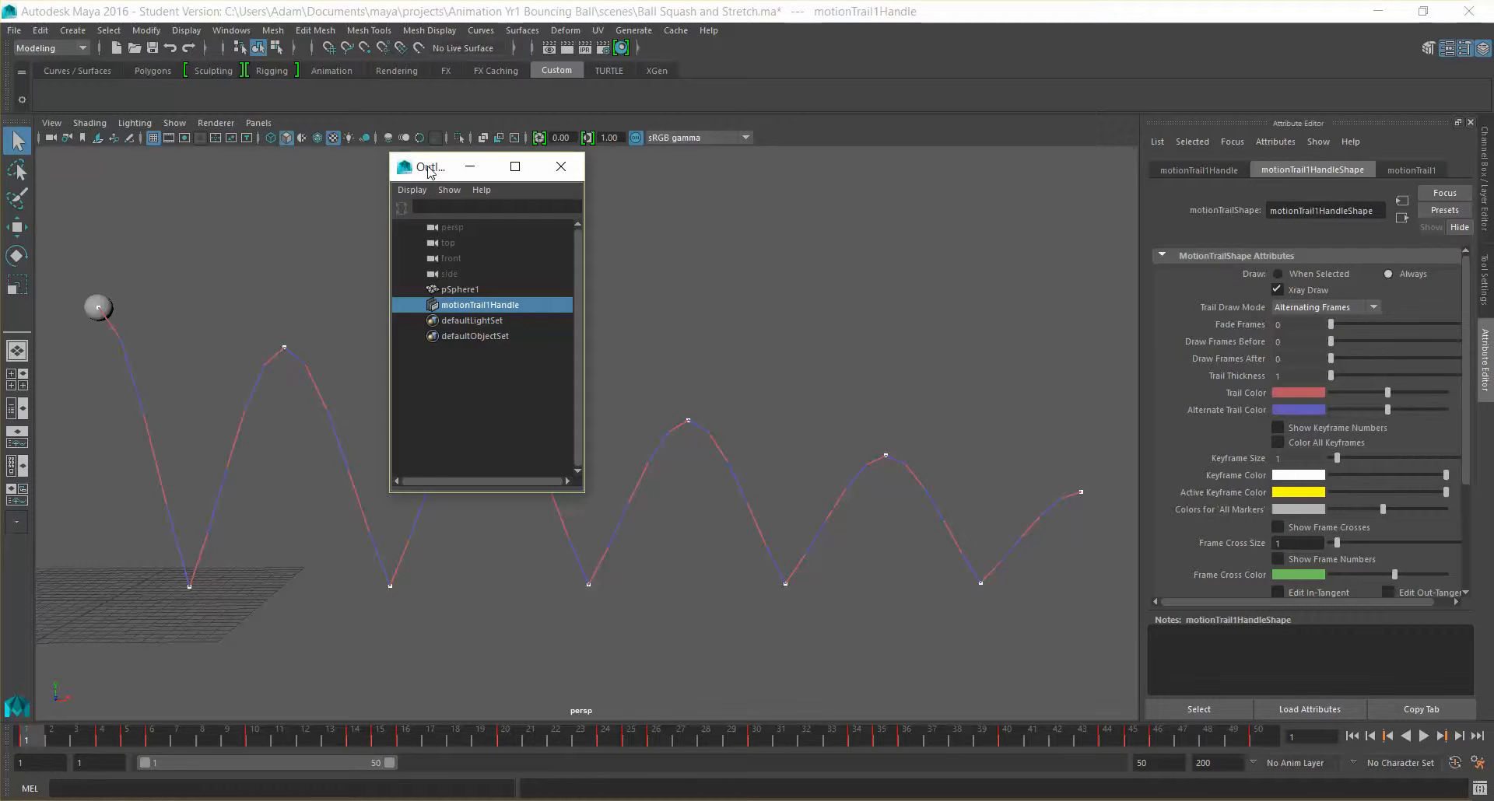
pyautogui.press('Delete')
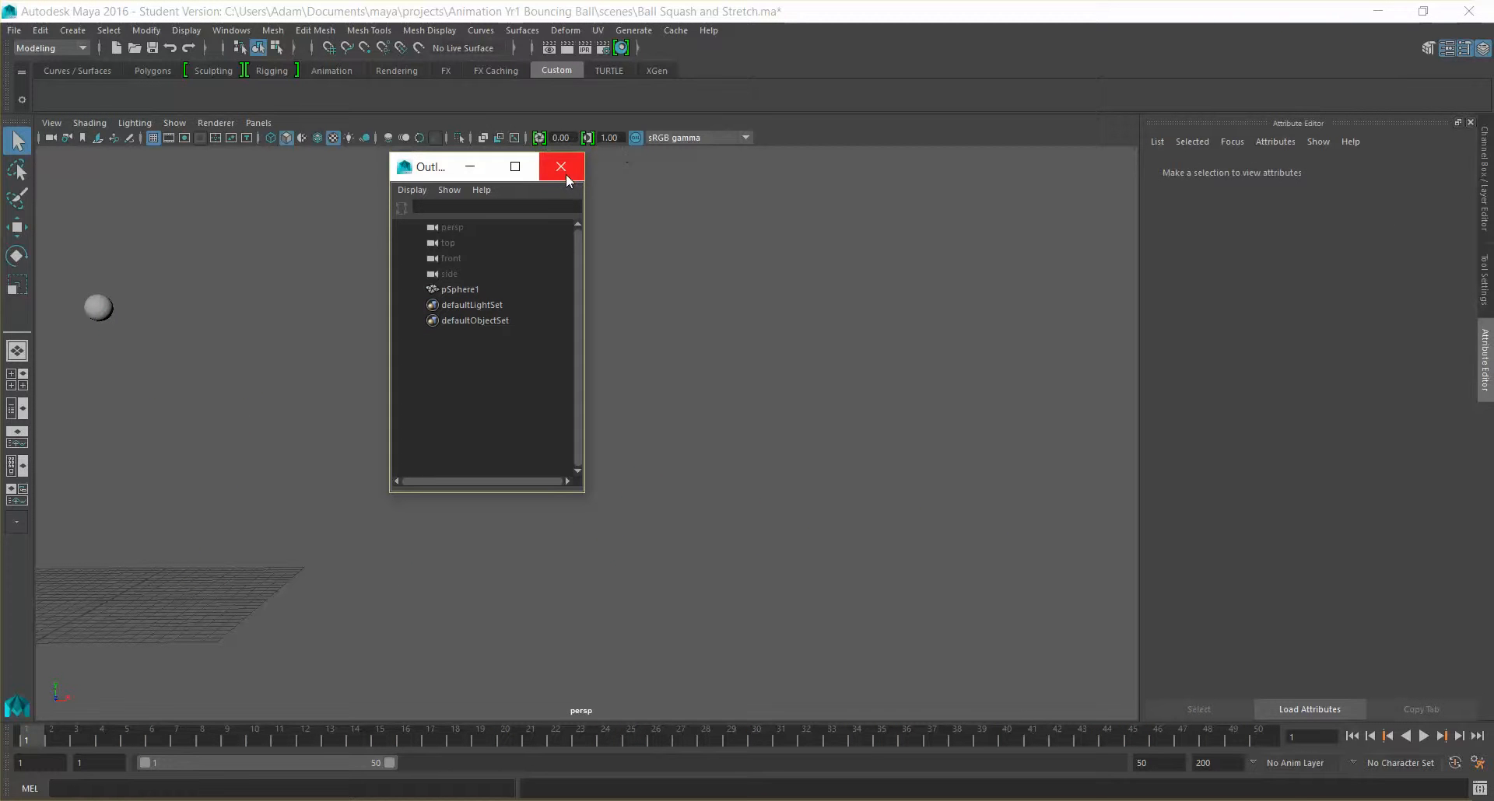
pyautogui.click(98, 308)
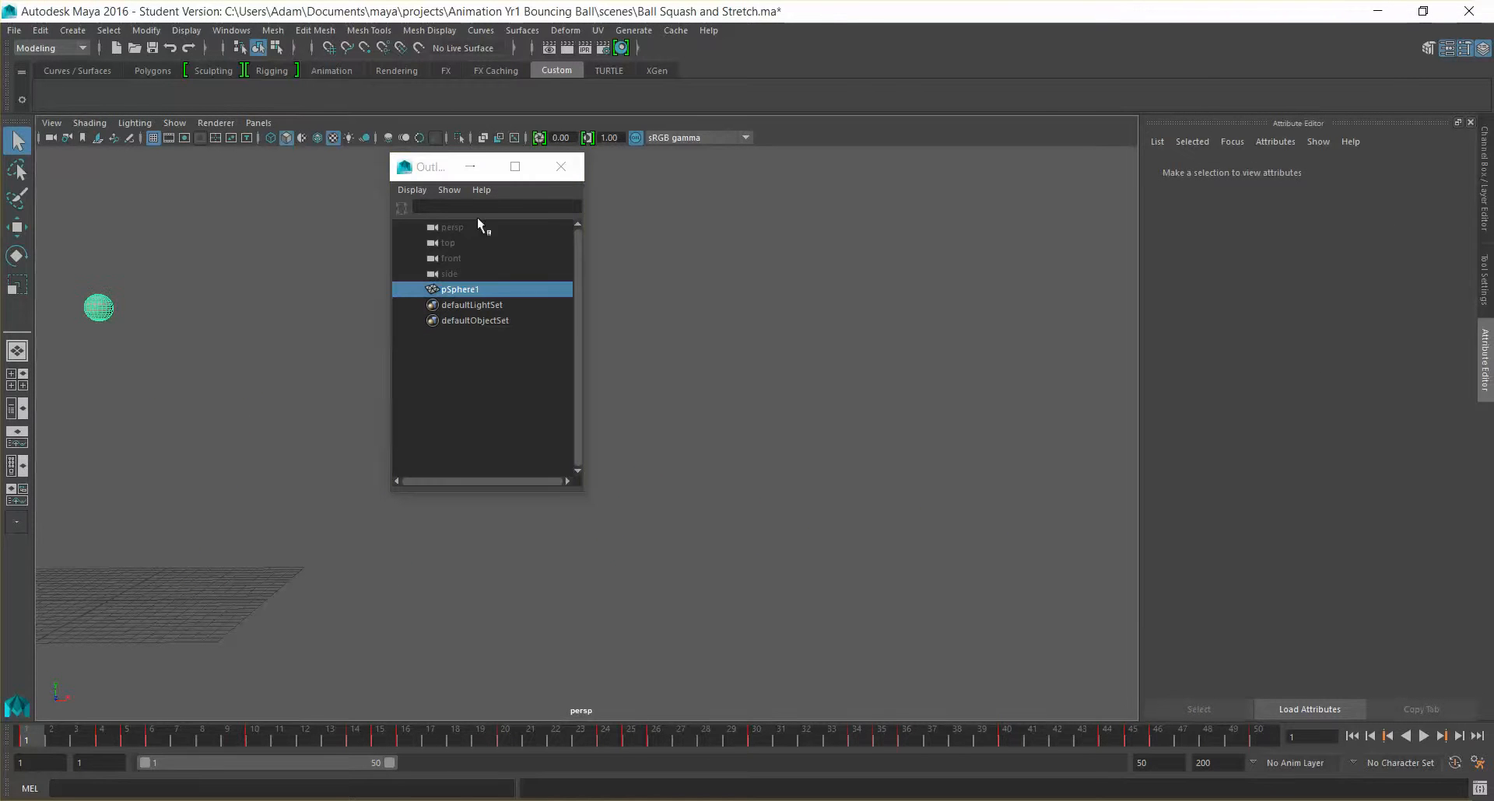
pyautogui.click(560, 167)
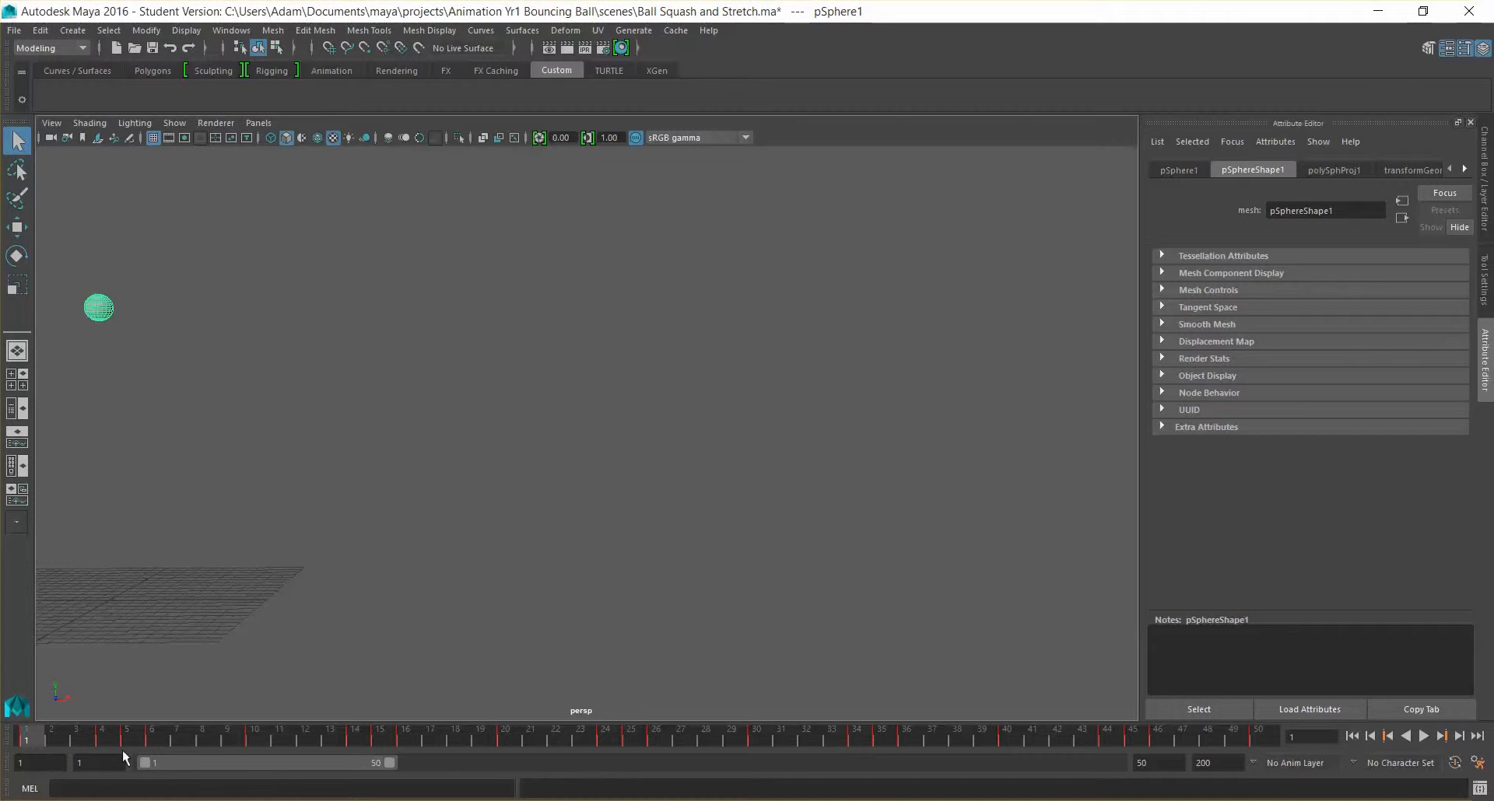
# Play the ball animation without the motion trail, stop it and clear the selection
pyautogui.hotkey('alt', 'v')
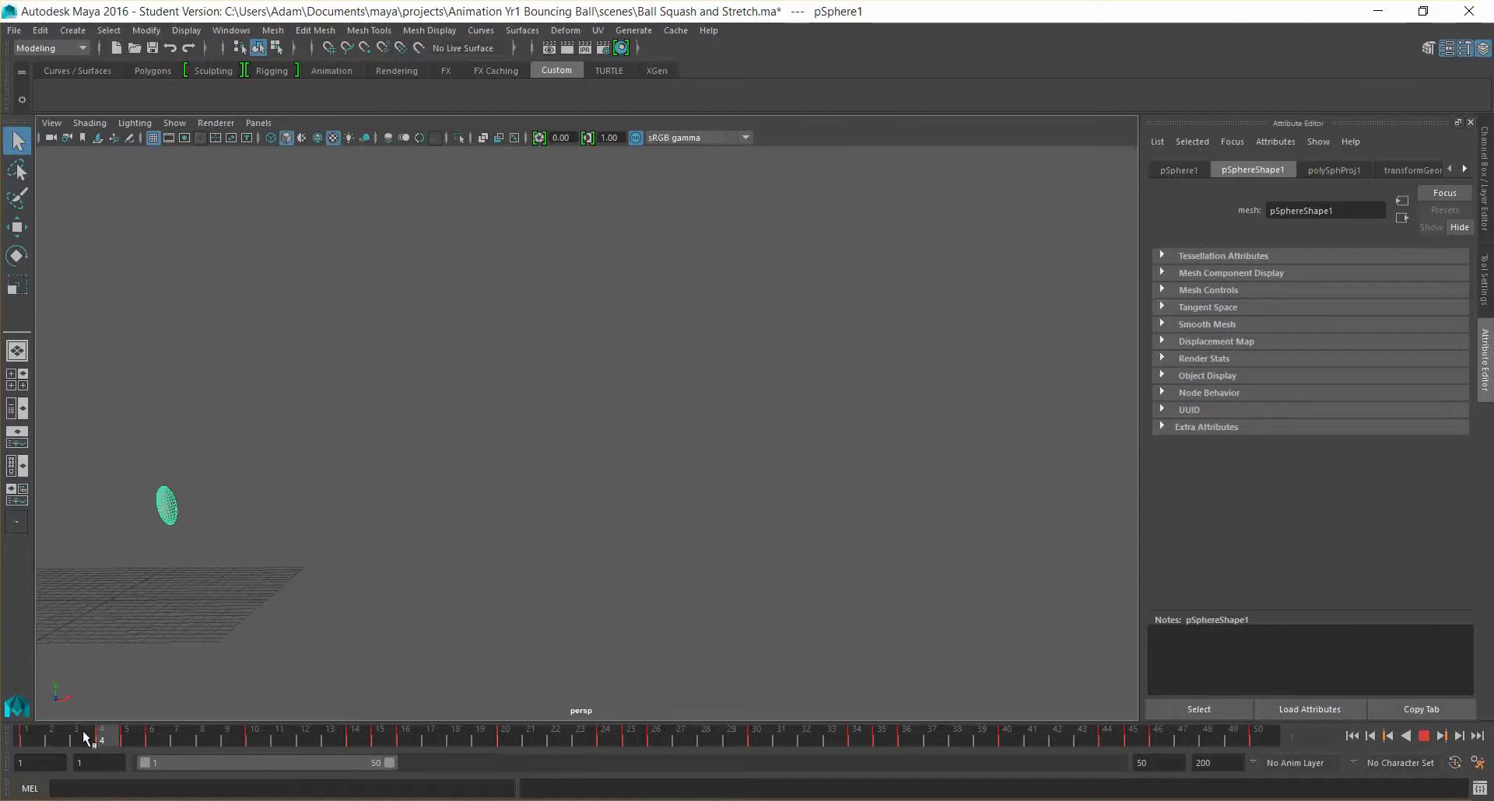
pyautogui.hotkey('alt', 'v')
pyautogui.click(309, 414)
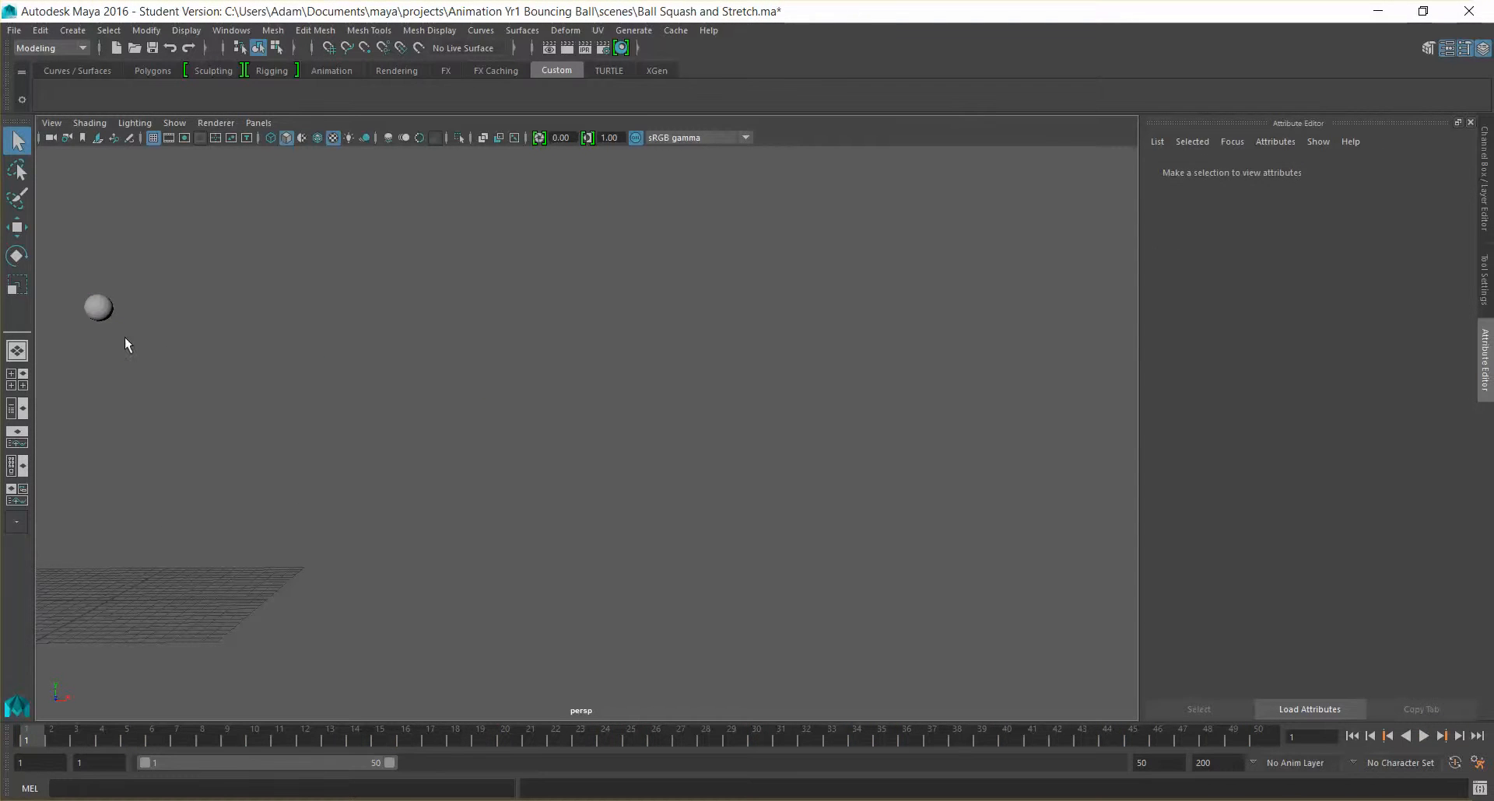
# Select the ball, open the Hypershade and set the Material Viewer's preview shape to Shader Ball
pyautogui.click(98, 316)
pyautogui.keyDown('alt'); pyautogui.moveTo(467, 373); pyautogui.dragTo(780, 470, button='middle'); pyautogui.keyUp('alt')
pyautogui.scroll(3, 778, 472)
pyautogui.scroll(2, 770, 466)
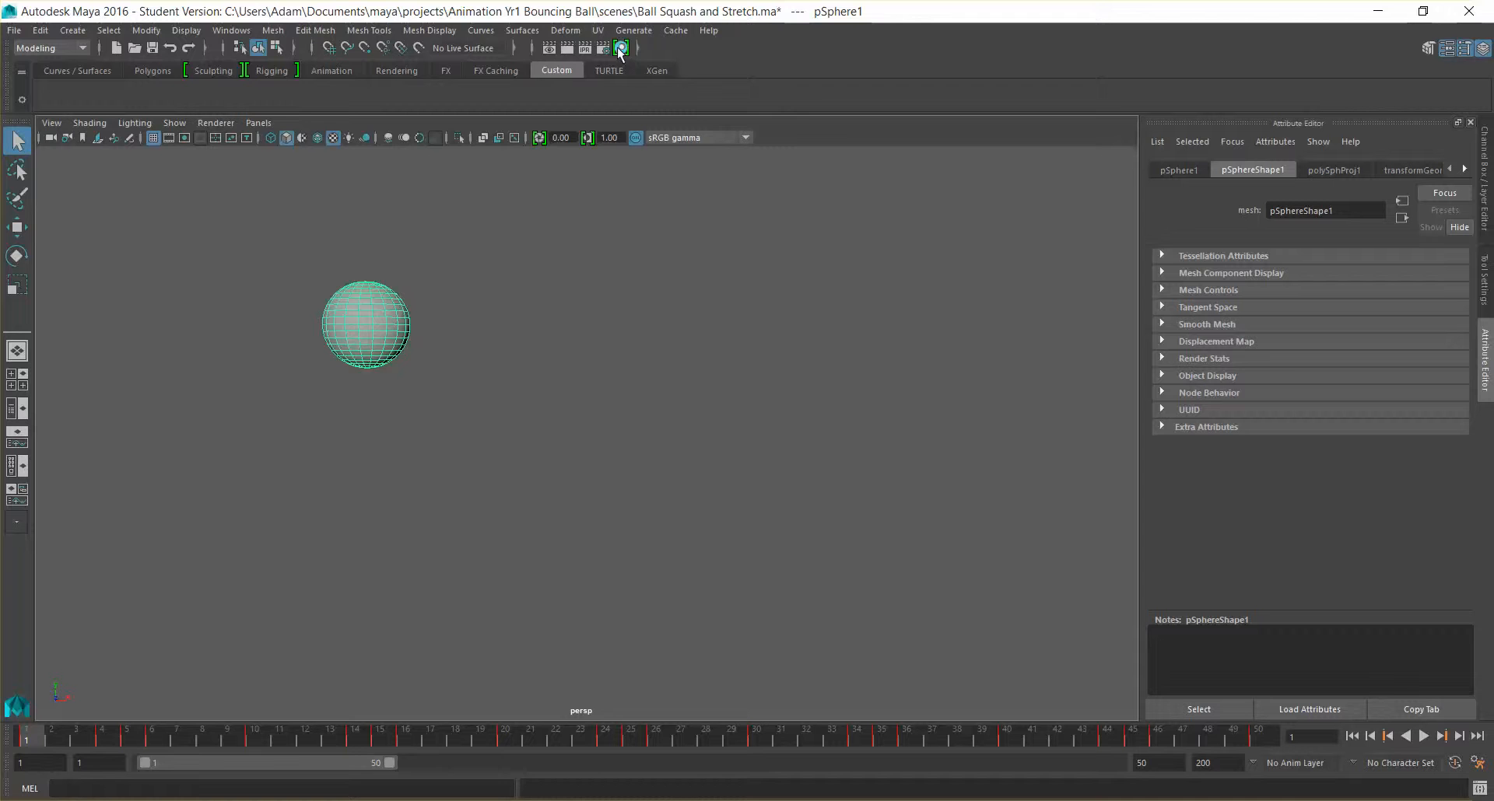
pyautogui.click(303, 33)
pyautogui.moveTo(235, 30)
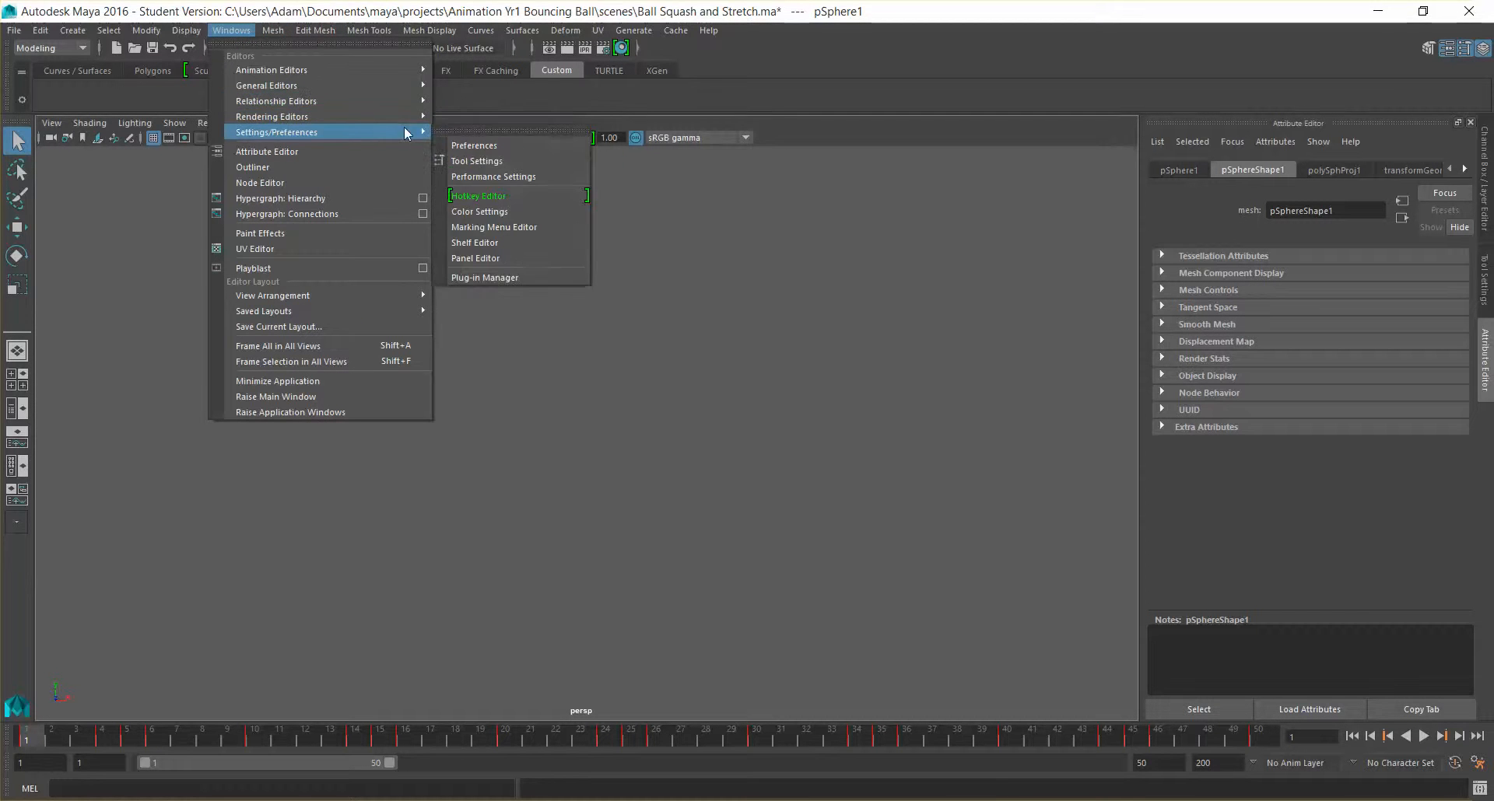
pyautogui.moveTo(400, 119)
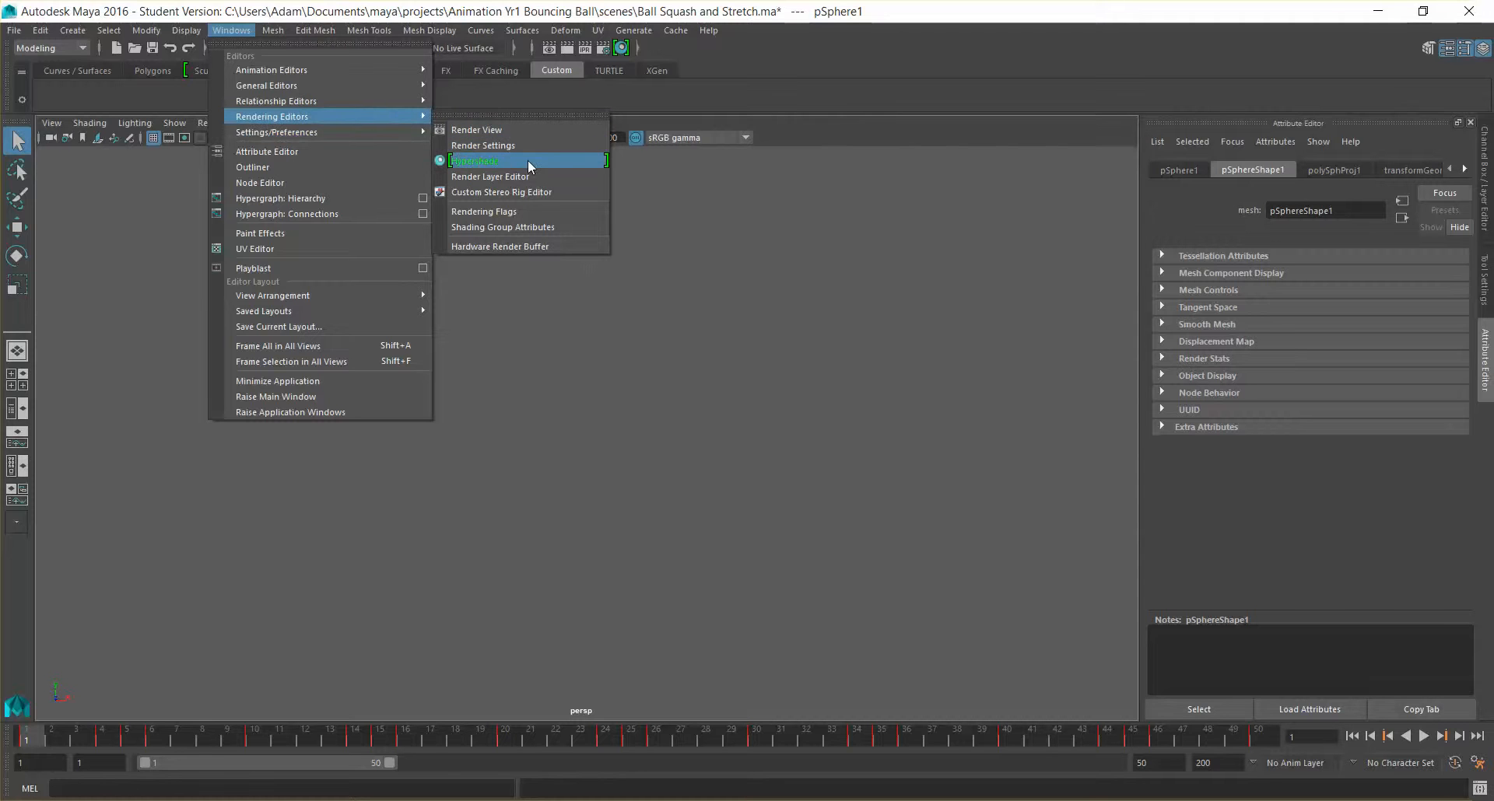
pyautogui.click(567, 162)
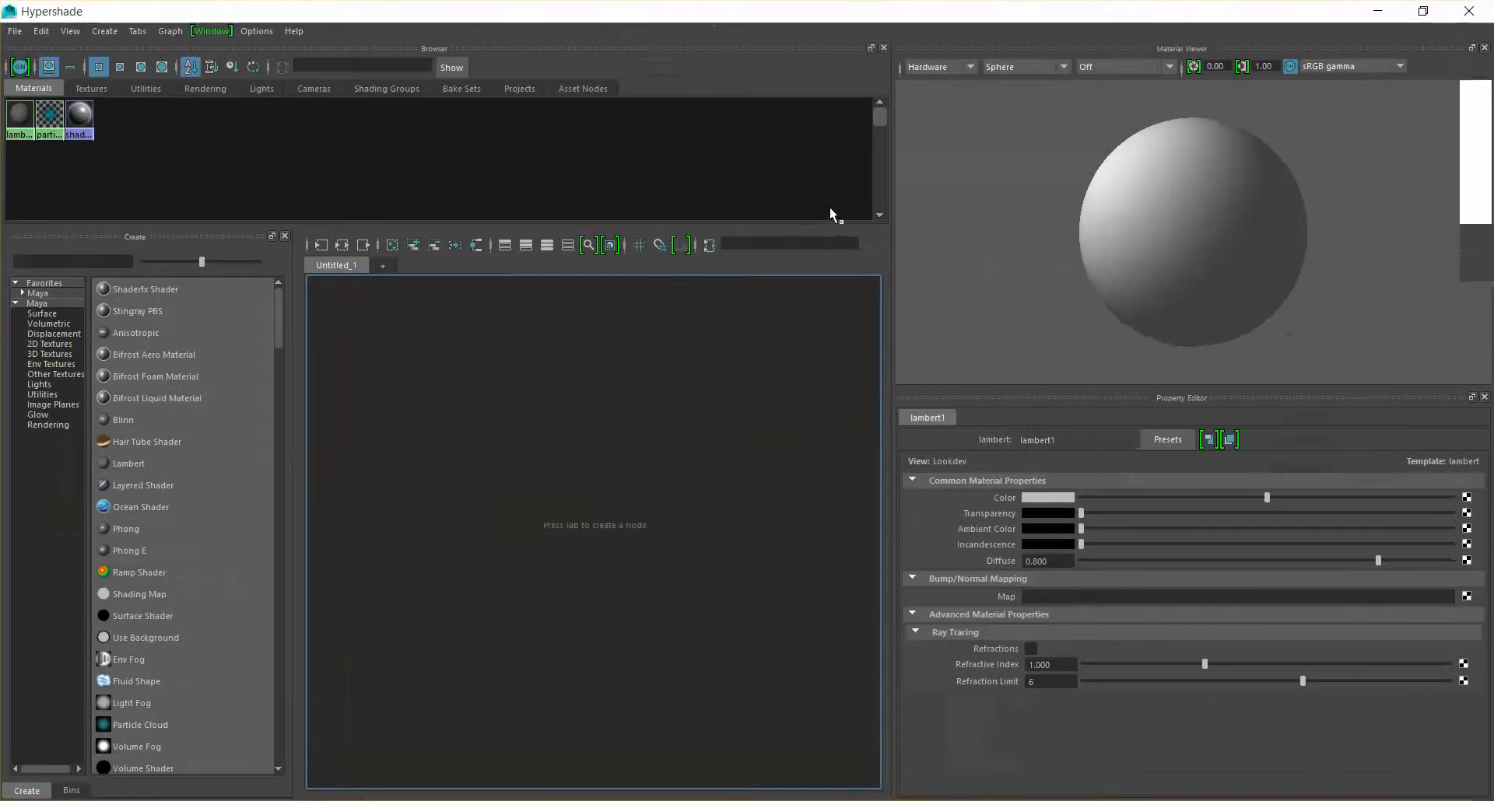
pyautogui.click(1008, 69)
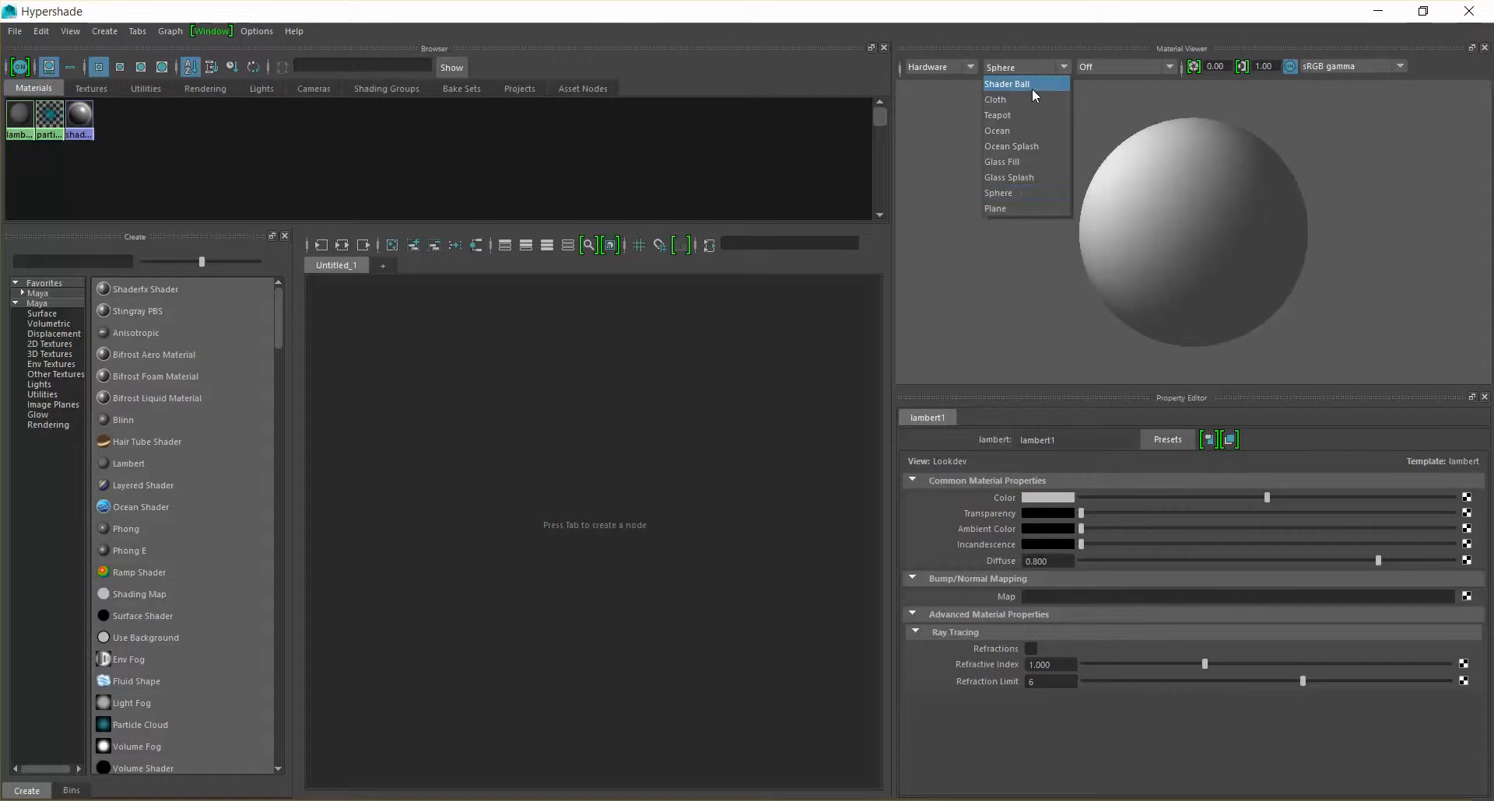
pyautogui.click(1030, 88)
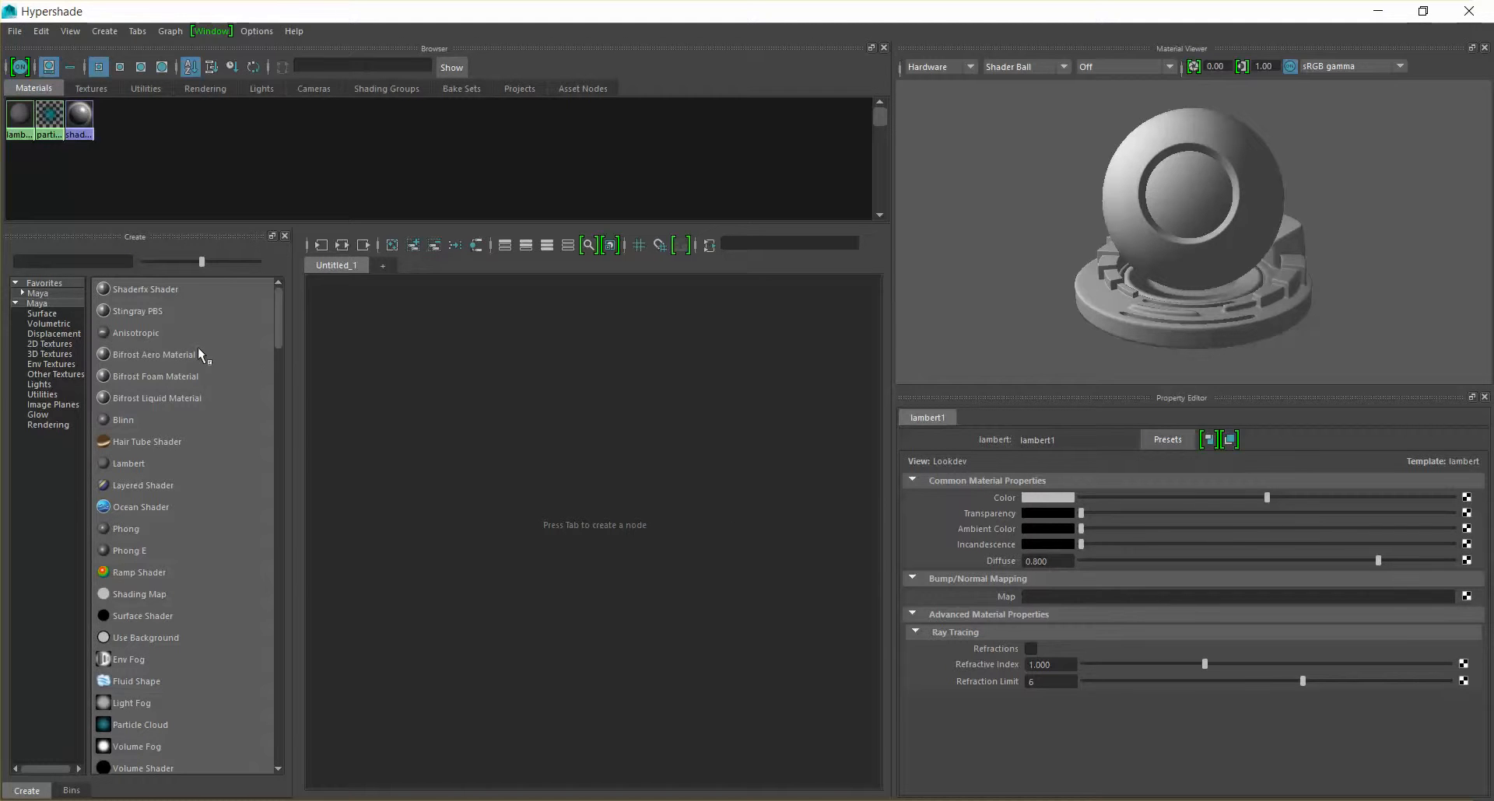
# Look through the full list of Maya nodes available for creation in the Hypershade
pyautogui.scroll(-12, 198, 348)
pyautogui.scroll(-15, 208, 377)
pyautogui.scroll(-10, 208, 378)
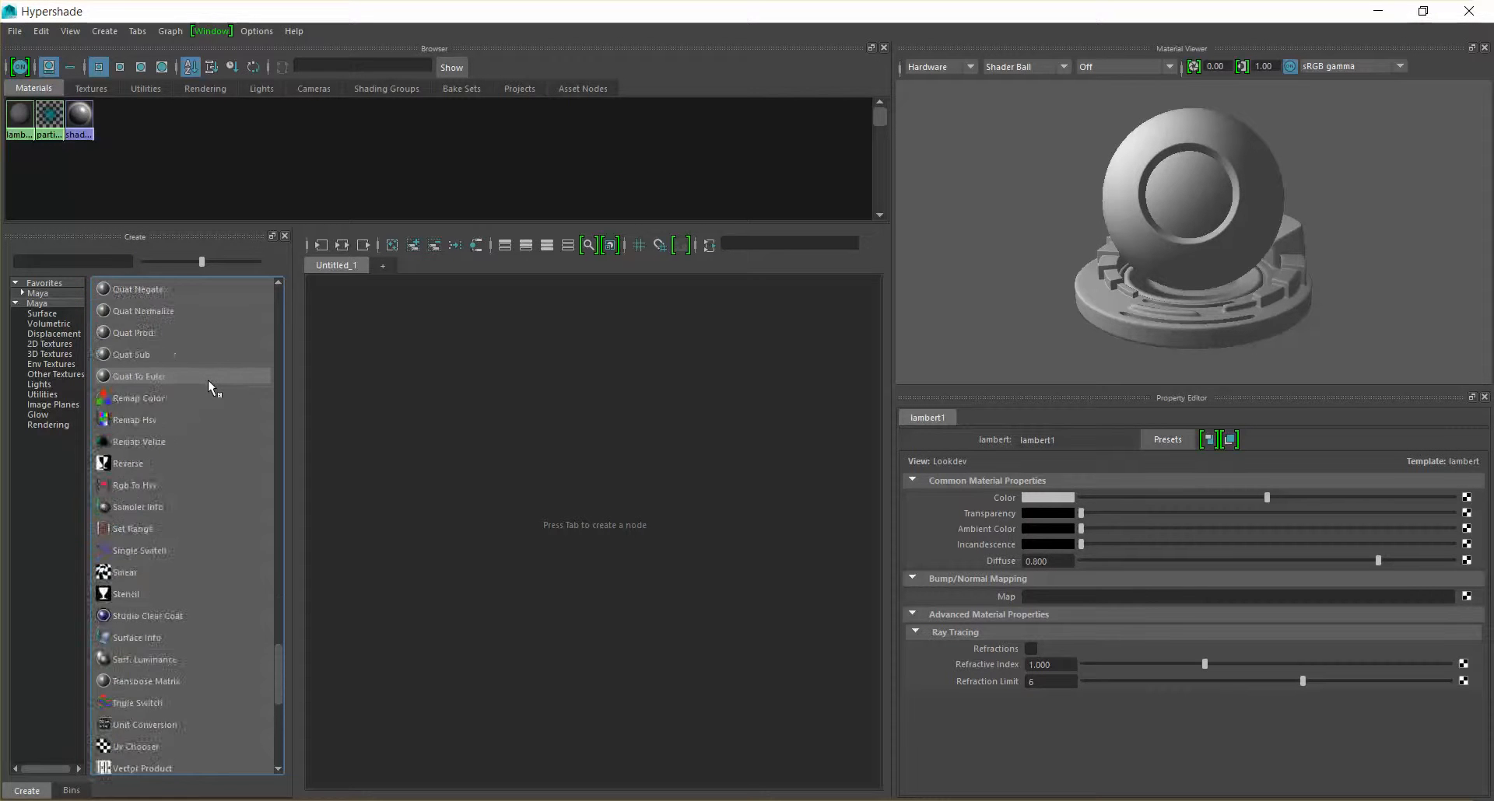
pyautogui.scroll(-2, 208, 380)
pyautogui.scroll(1, 207, 379)
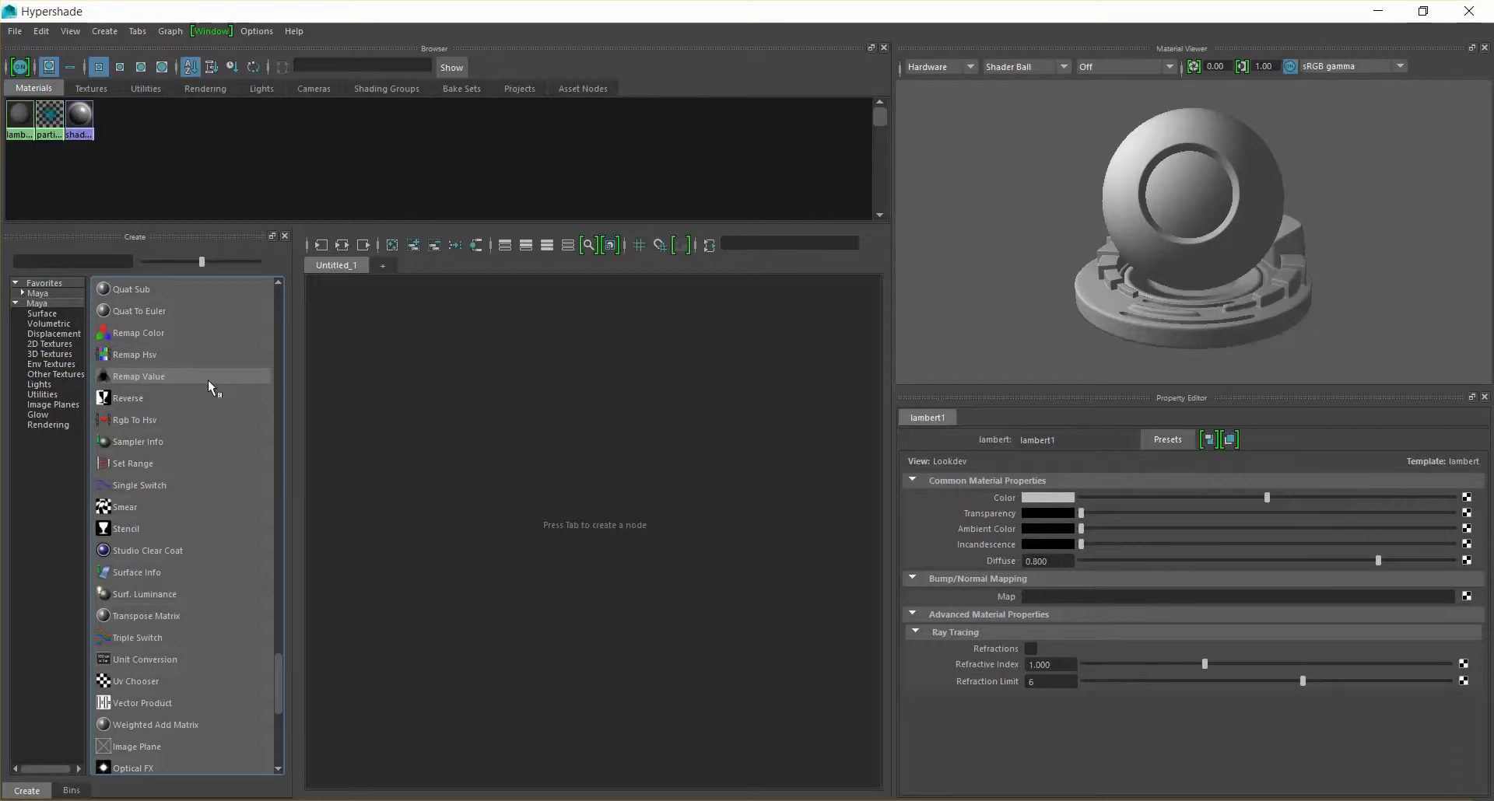
pyautogui.scroll(2, 207, 380)
pyautogui.scroll(8, 208, 381)
pyautogui.scroll(15, 208, 381)
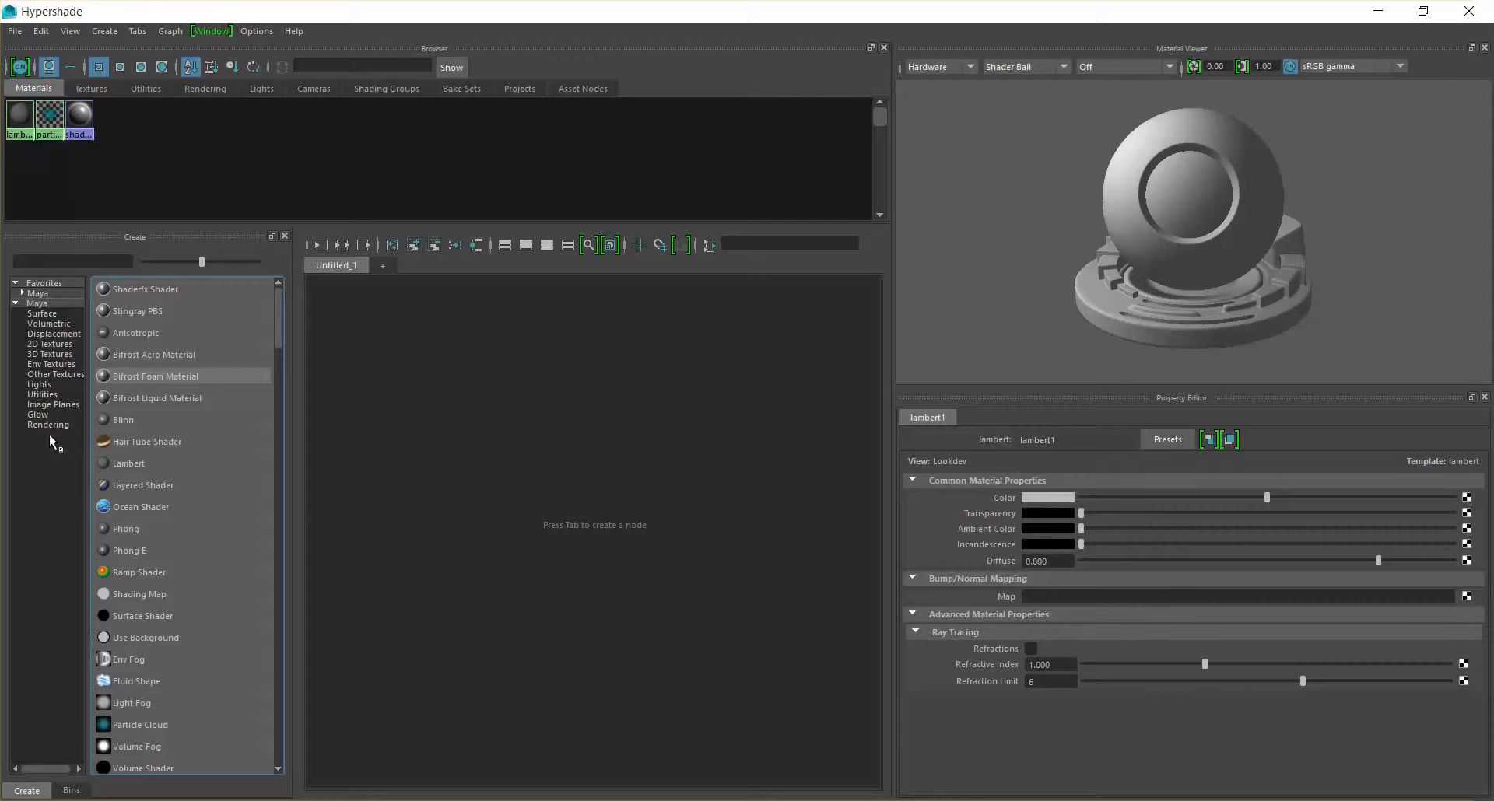
# Narrow the node list to the Maya favorites and create a new Lambert material
pyautogui.click(38, 294)
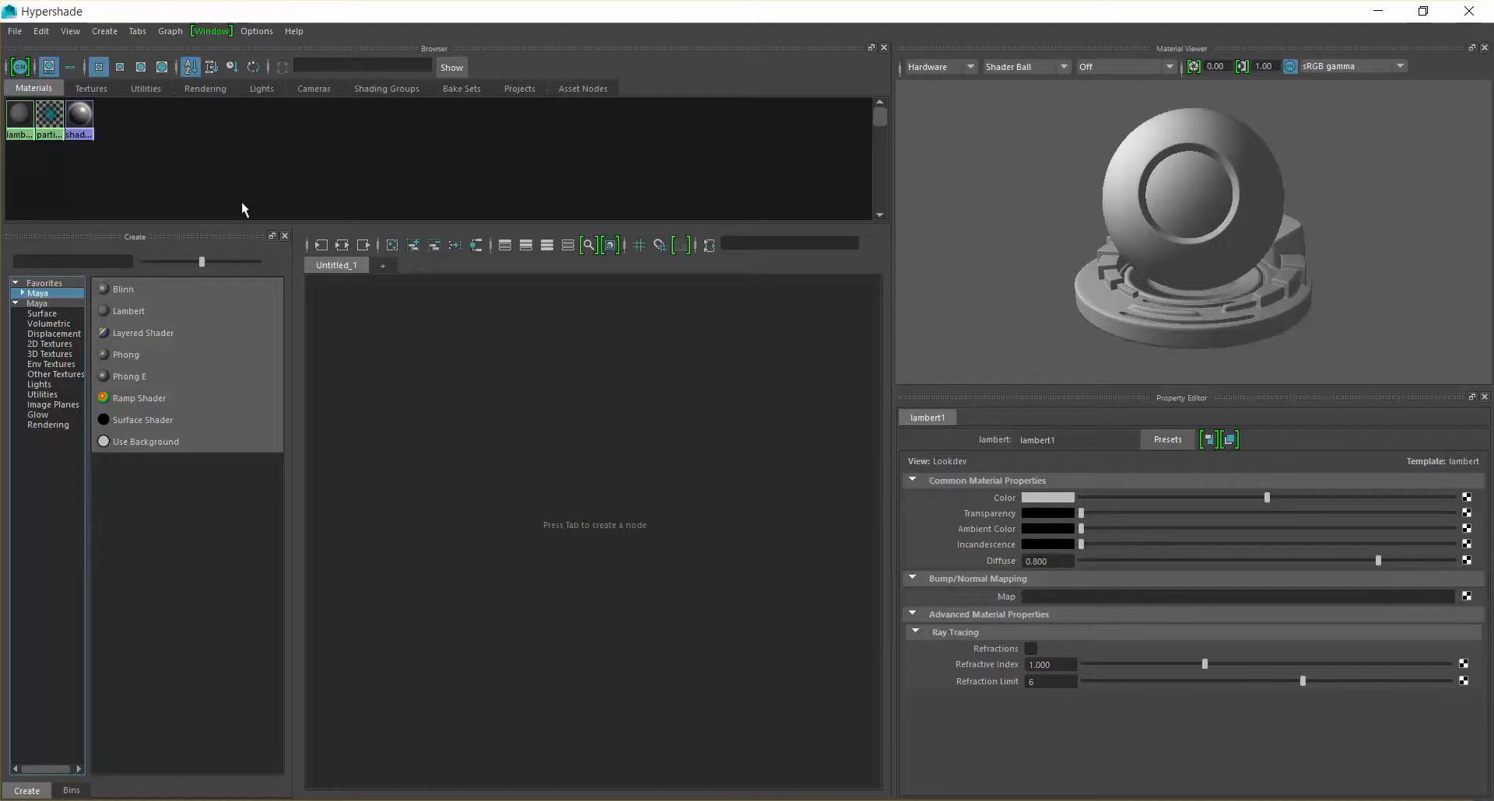
pyautogui.doubleClick(448, 12)
pyautogui.moveTo(449, 11); pyautogui.dragTo(516, 67)
pyautogui.doubleClick(516, 62)
pyautogui.click(143, 309)
pyautogui.scroll(5, 534, 400)
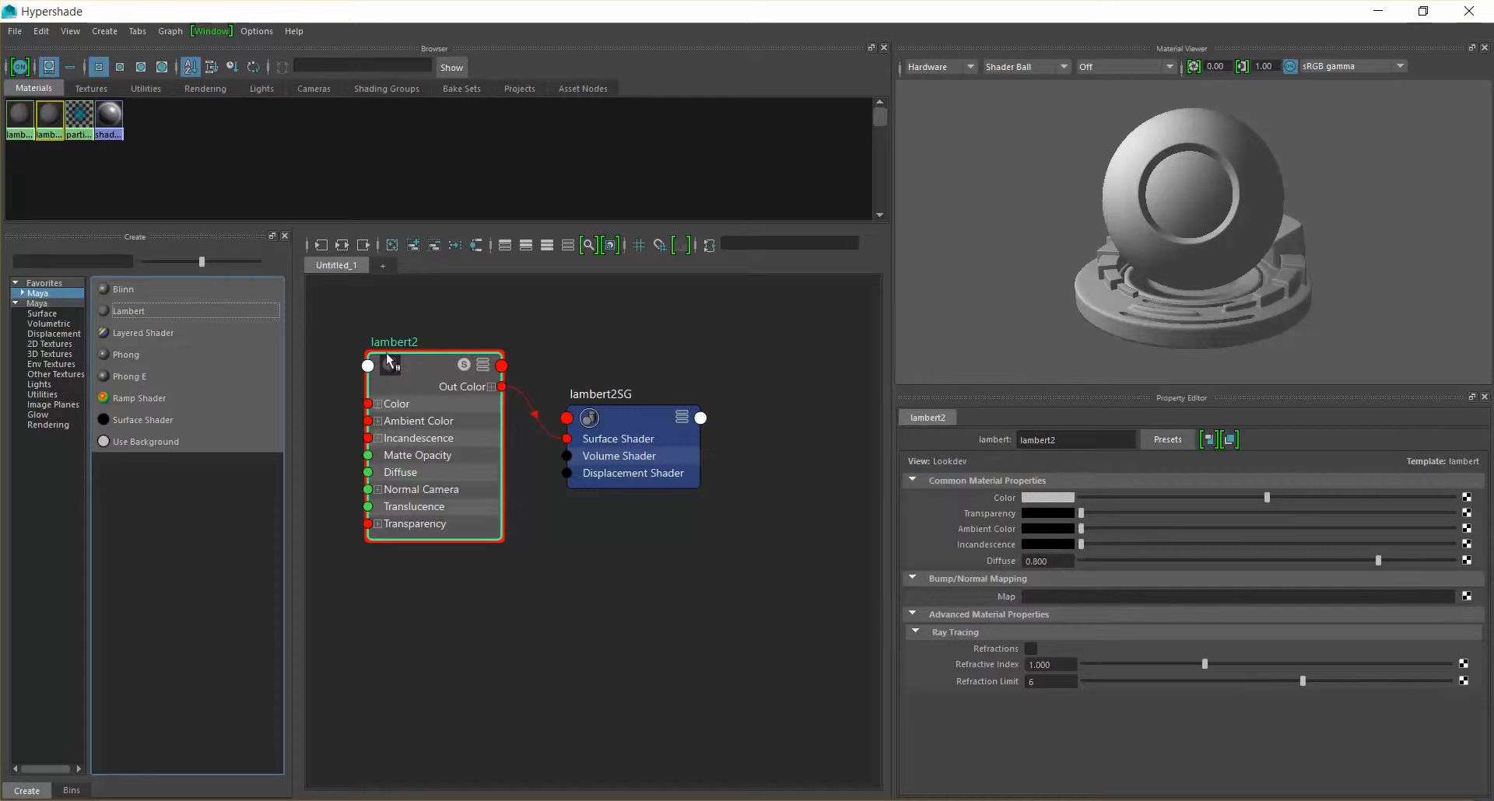
# Rename the new Lambert material to Test_1 and set its color to bright orange
pyautogui.doubleClick(393, 343)
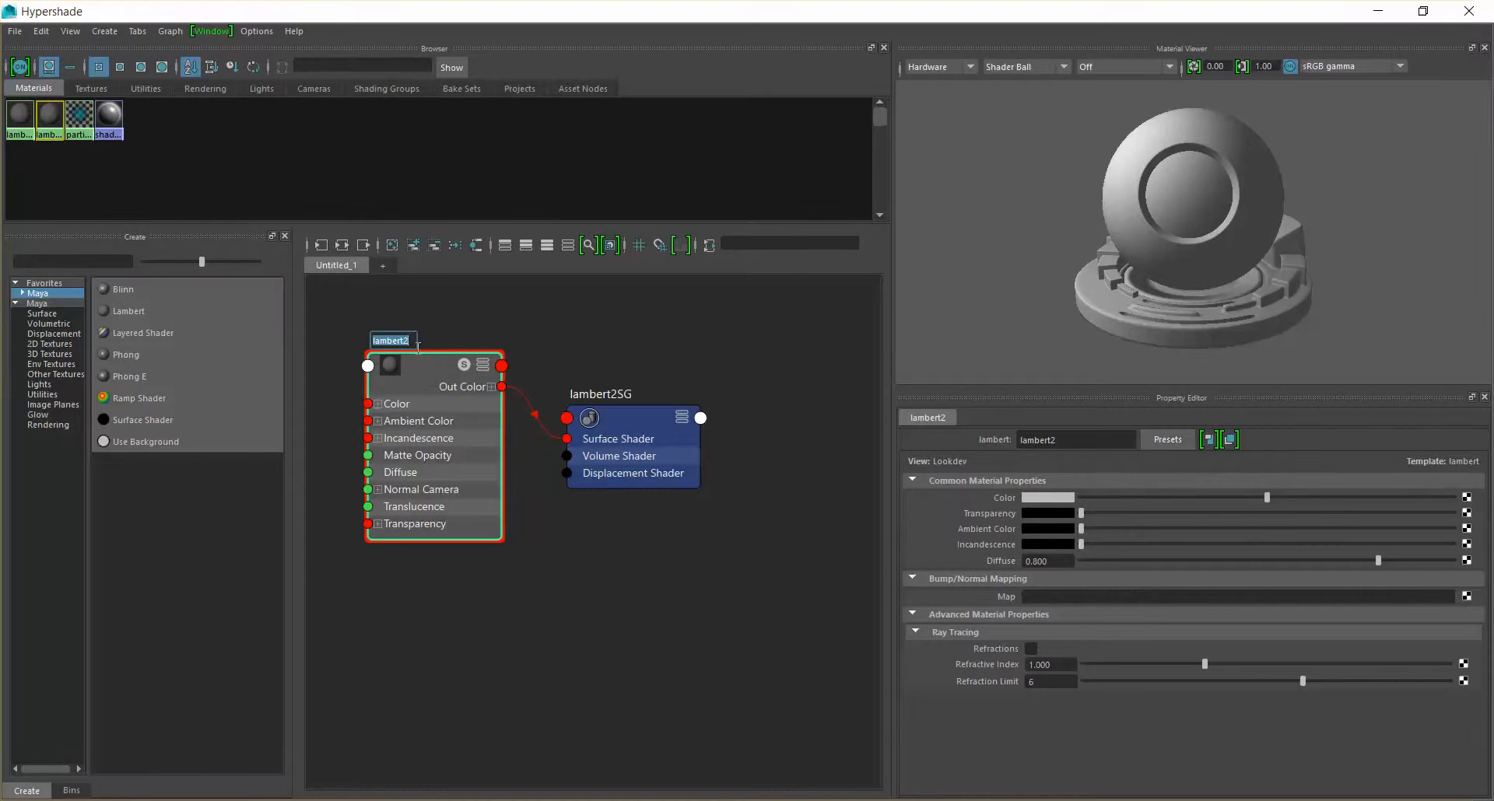
pyautogui.write('Test_1')
pyautogui.press('Return')
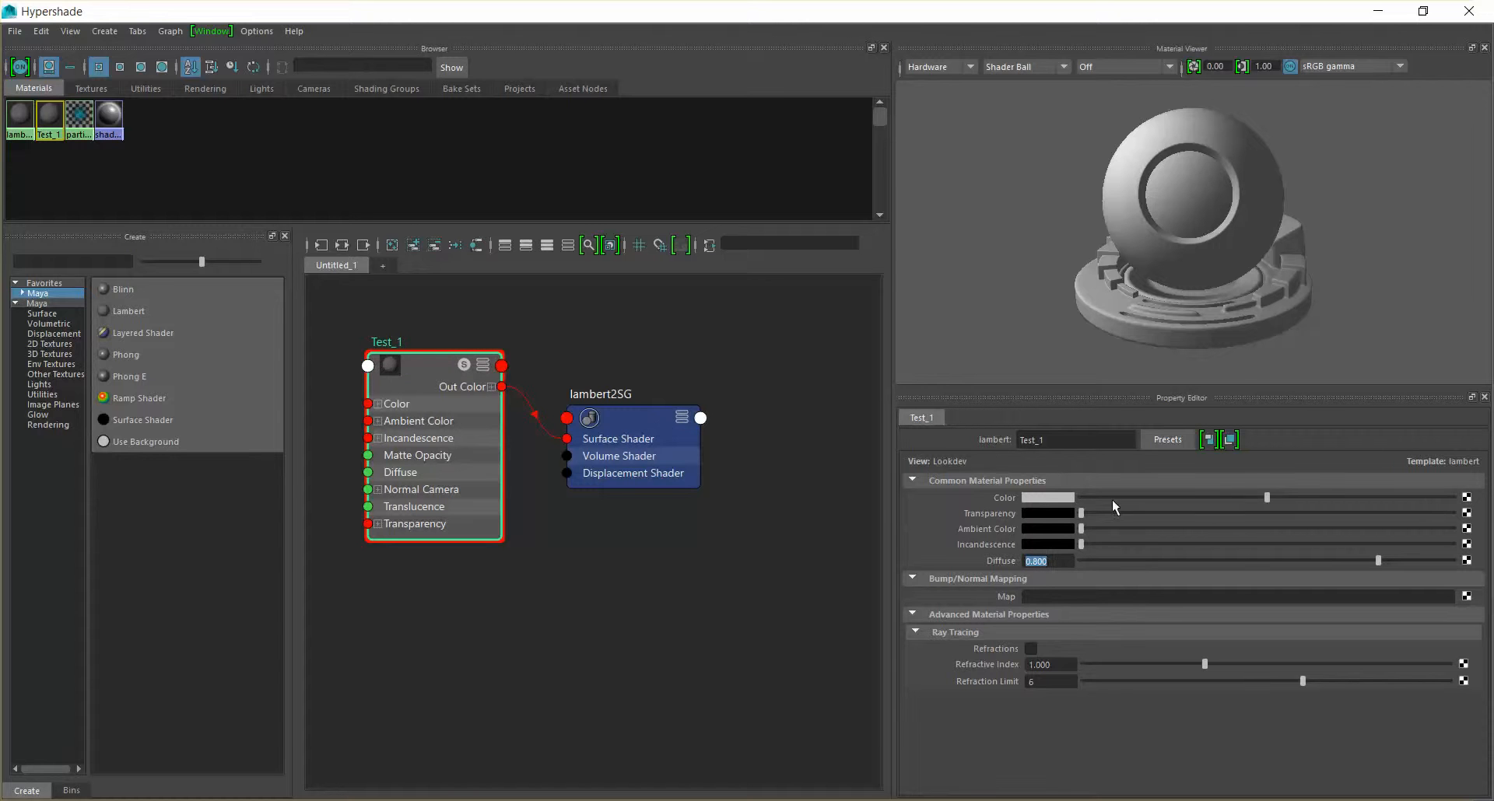
pyautogui.click(1044, 501)
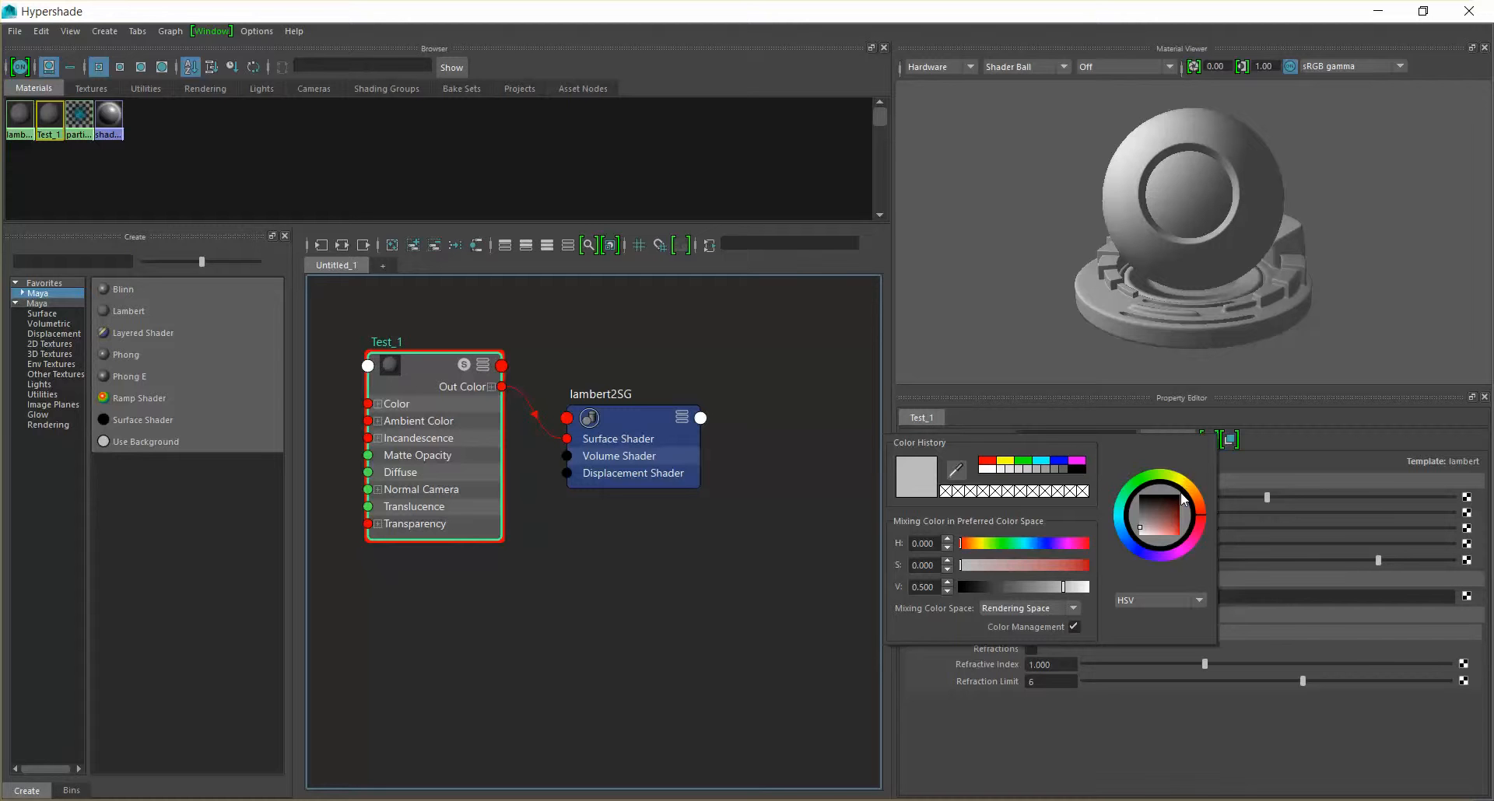
pyautogui.moveTo(1200, 508)
pyautogui.mouseDown()
pyautogui.moveTo(1195, 491)
pyautogui.moveTo(1189, 541)
pyautogui.mouseUp()
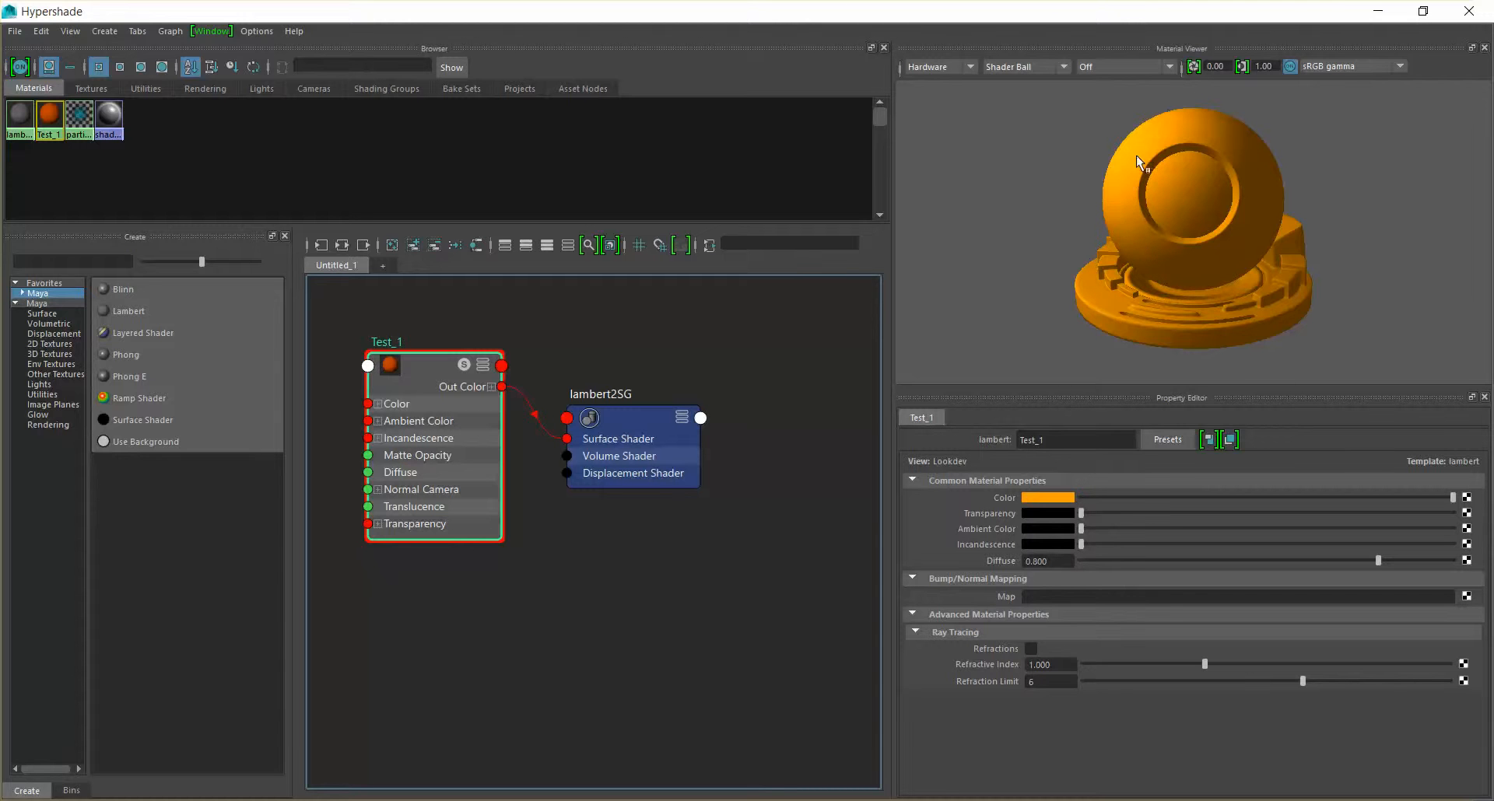
# Preview the Test_1 material on the Sphere, Ocean, Glass Fill and Glass Splash shapes, ending on Sphere
pyautogui.click(1021, 68)
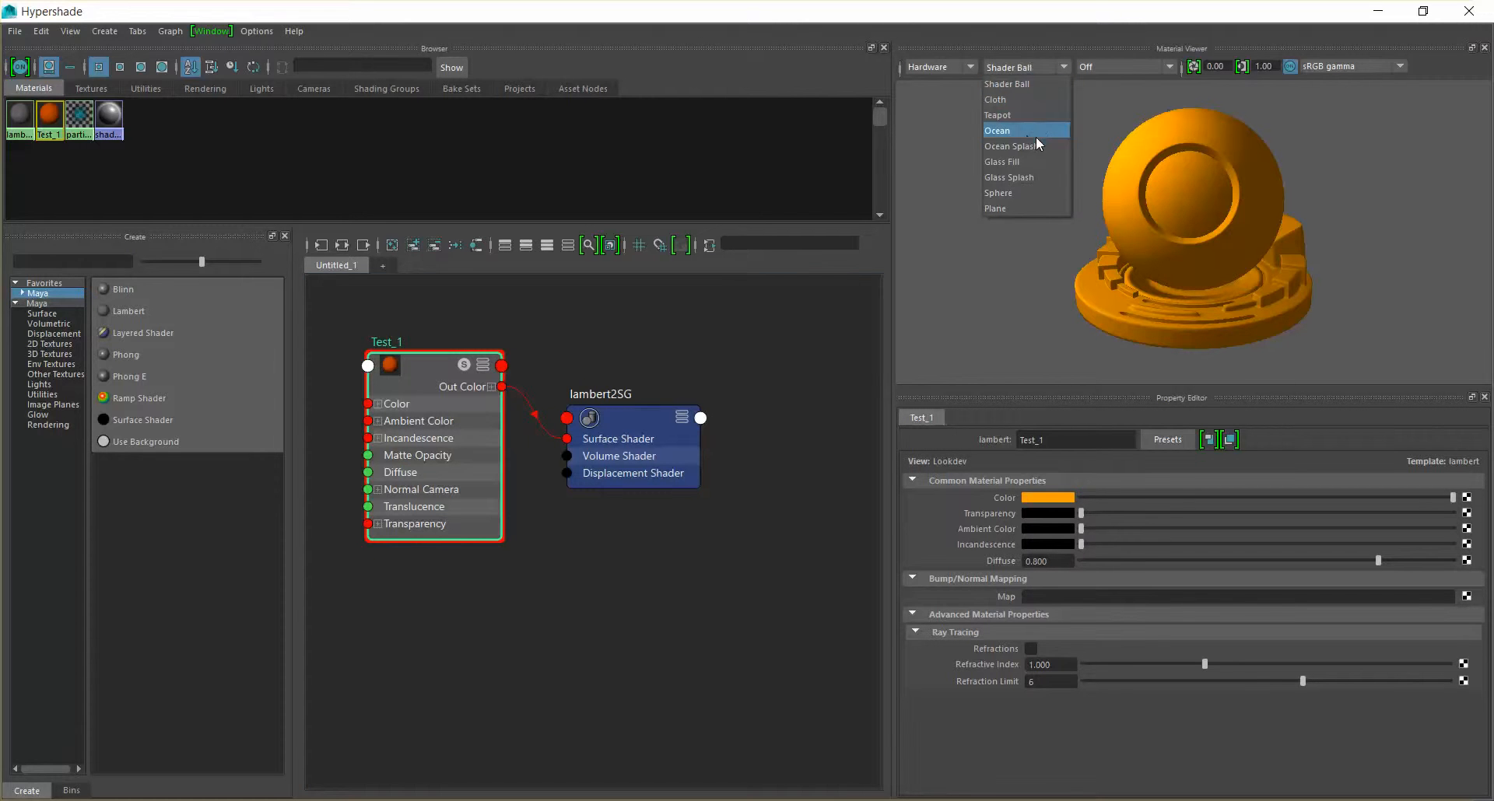
pyautogui.click(1036, 191)
pyautogui.click(1043, 67)
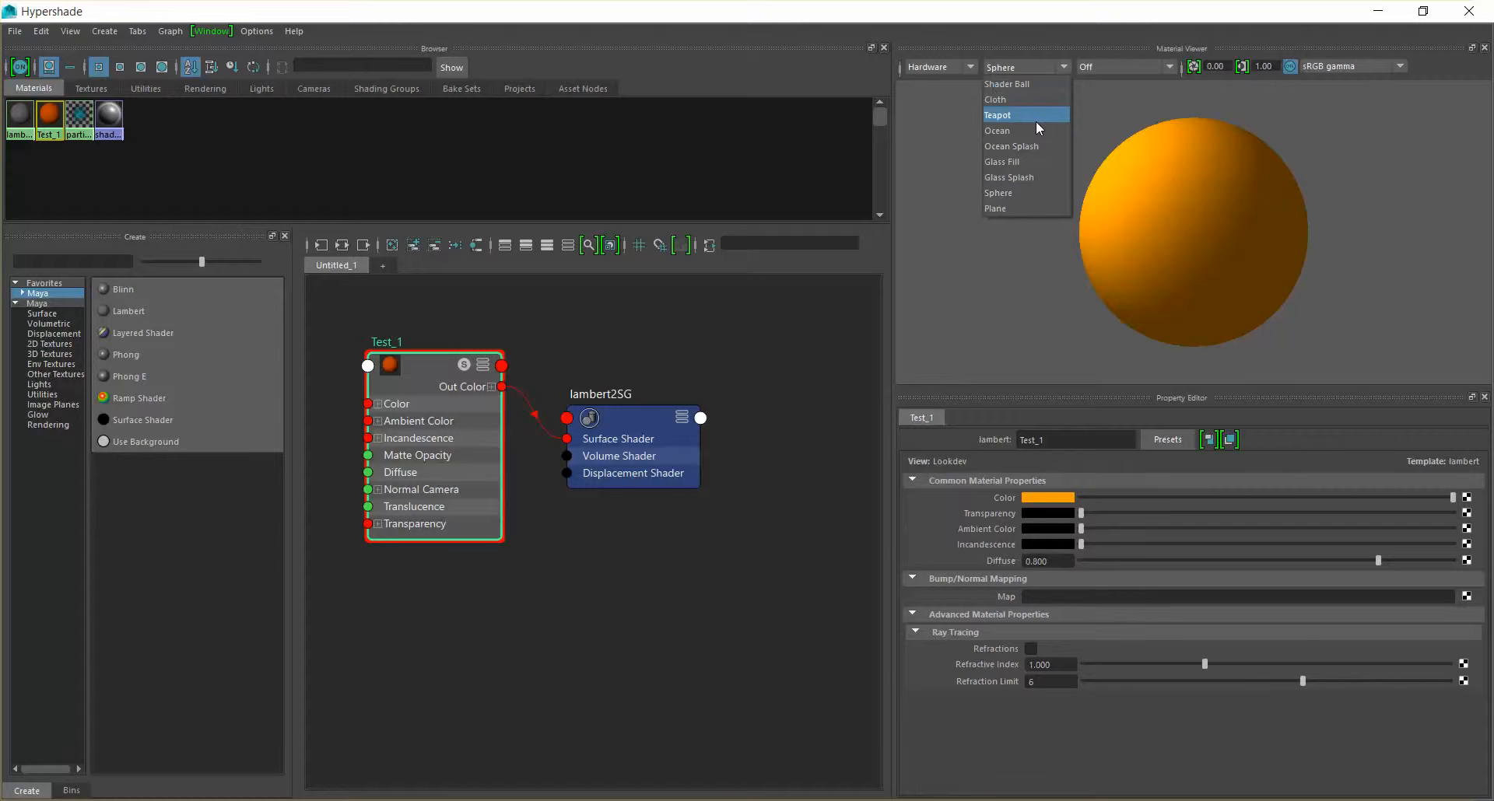
pyautogui.click(1040, 133)
pyautogui.click(1030, 66)
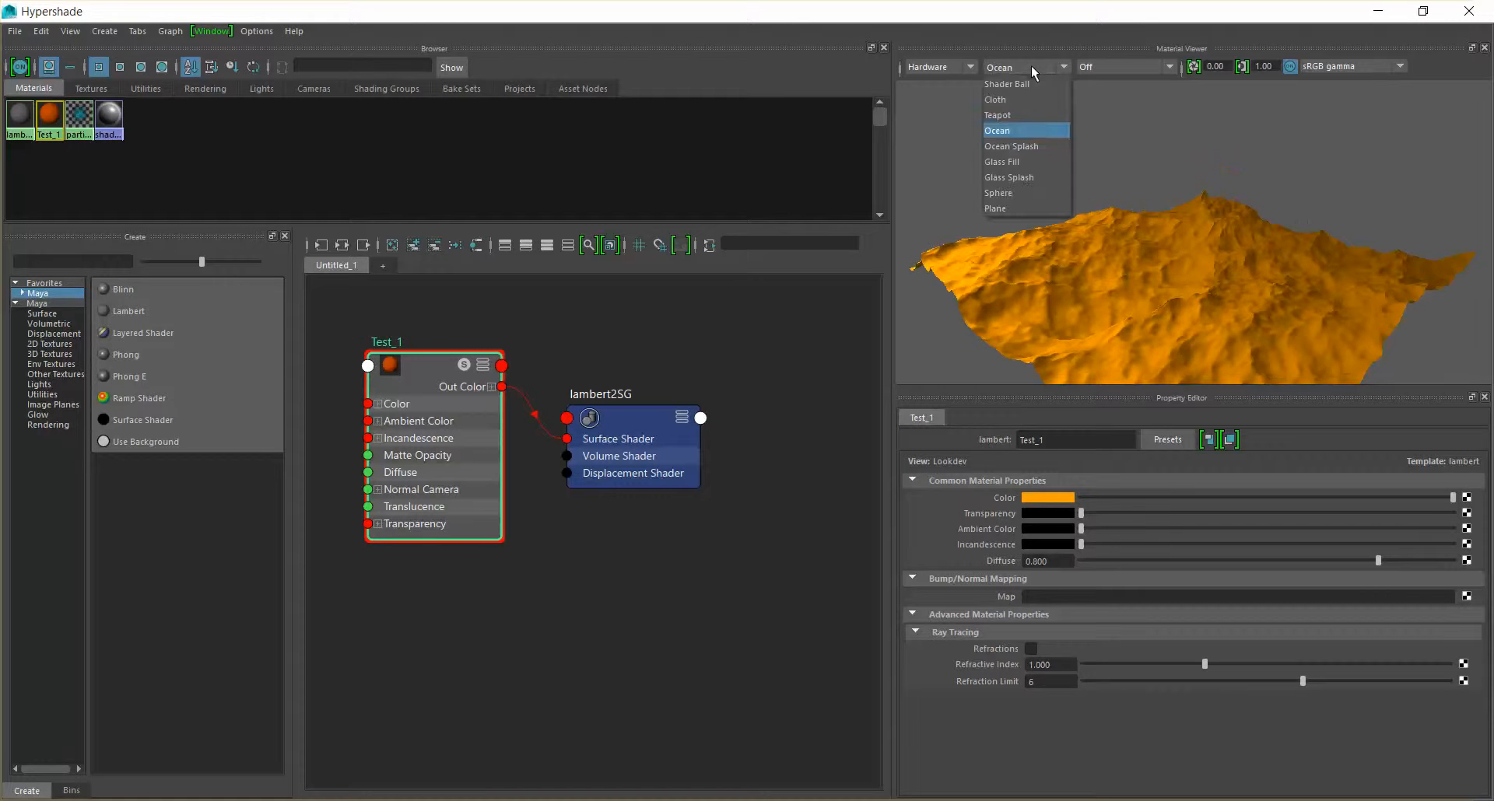
pyautogui.click(1039, 161)
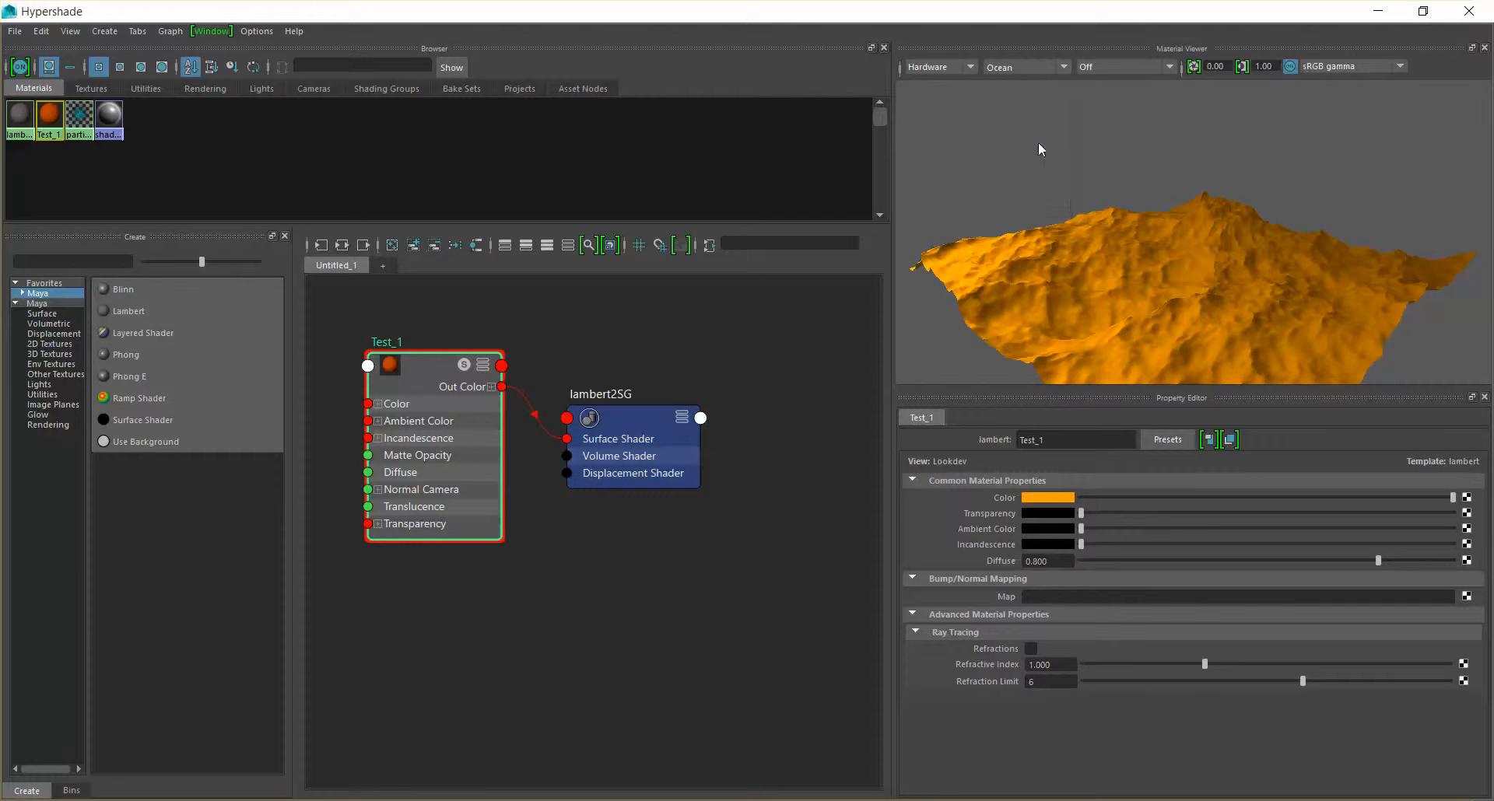
pyautogui.click(1038, 68)
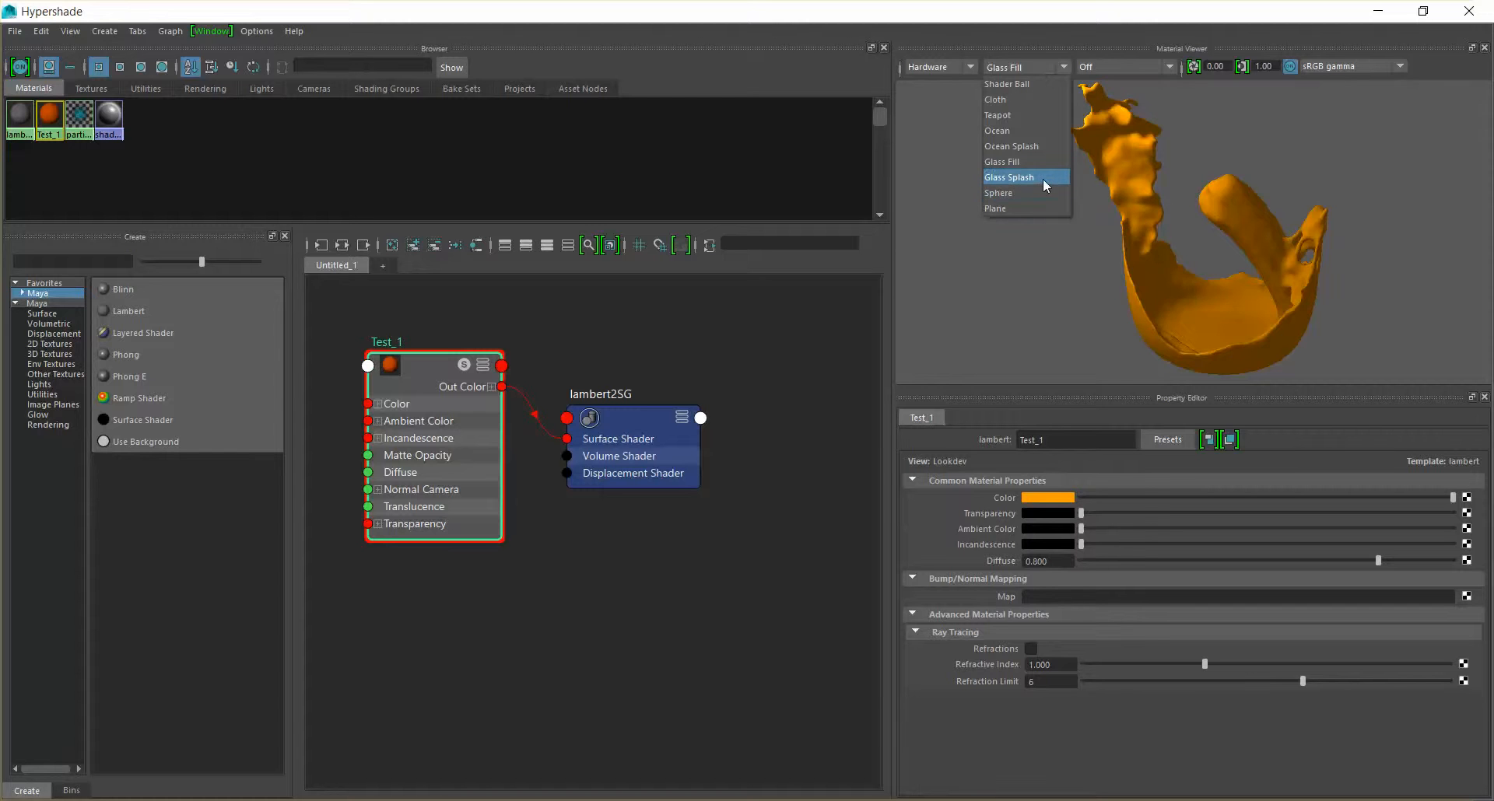
pyautogui.click(1042, 179)
pyautogui.click(1030, 68)
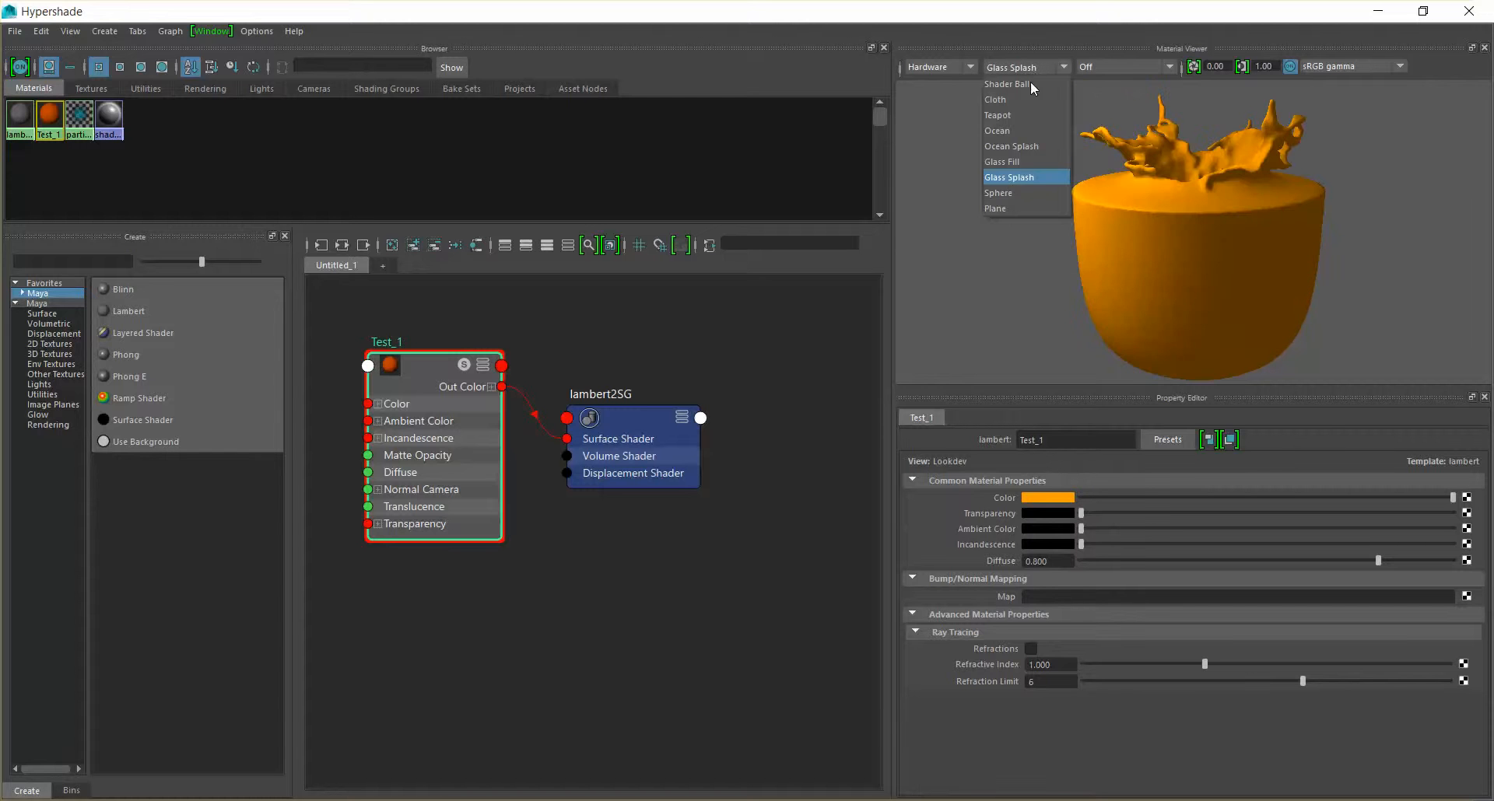
pyautogui.click(1043, 194)
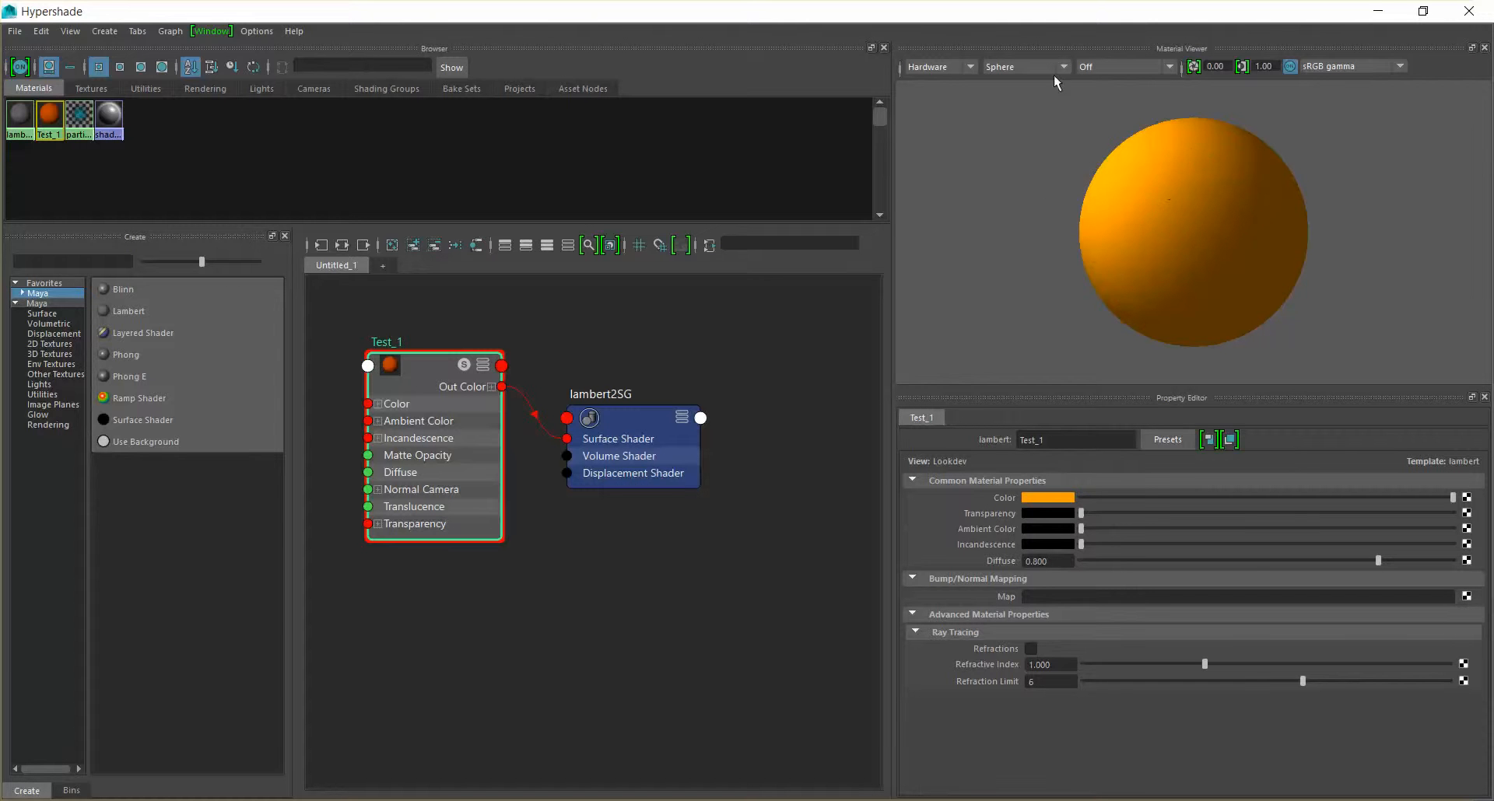
# Assign the Test_1 material to the ball in the viewport and check the Hardware Texturing option in the viewport shading settings
pyautogui.moveTo(964, 17); pyautogui.dragTo(1049, 144)
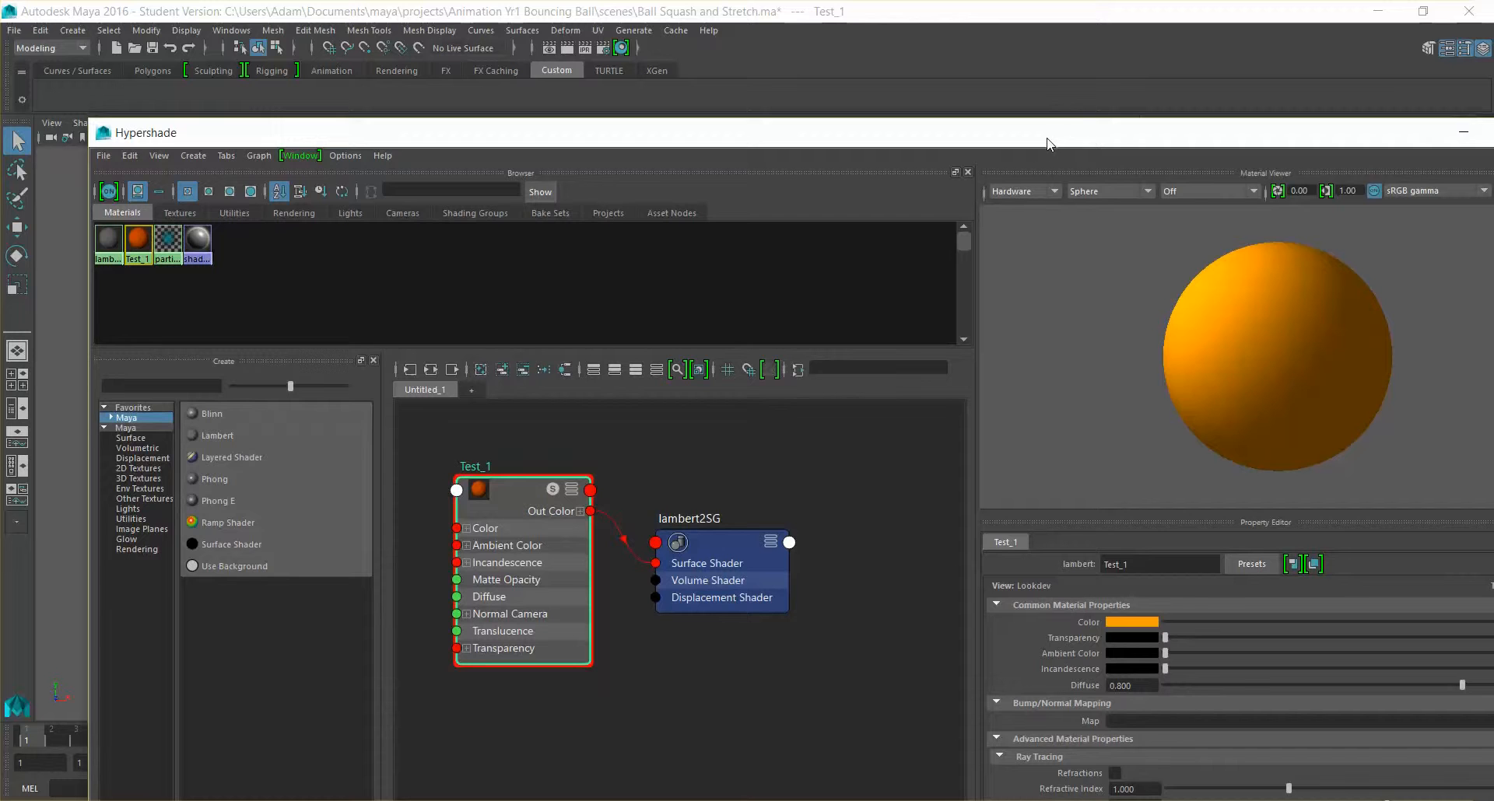
pyautogui.moveTo(117, 132); pyautogui.dragTo(549, 311)
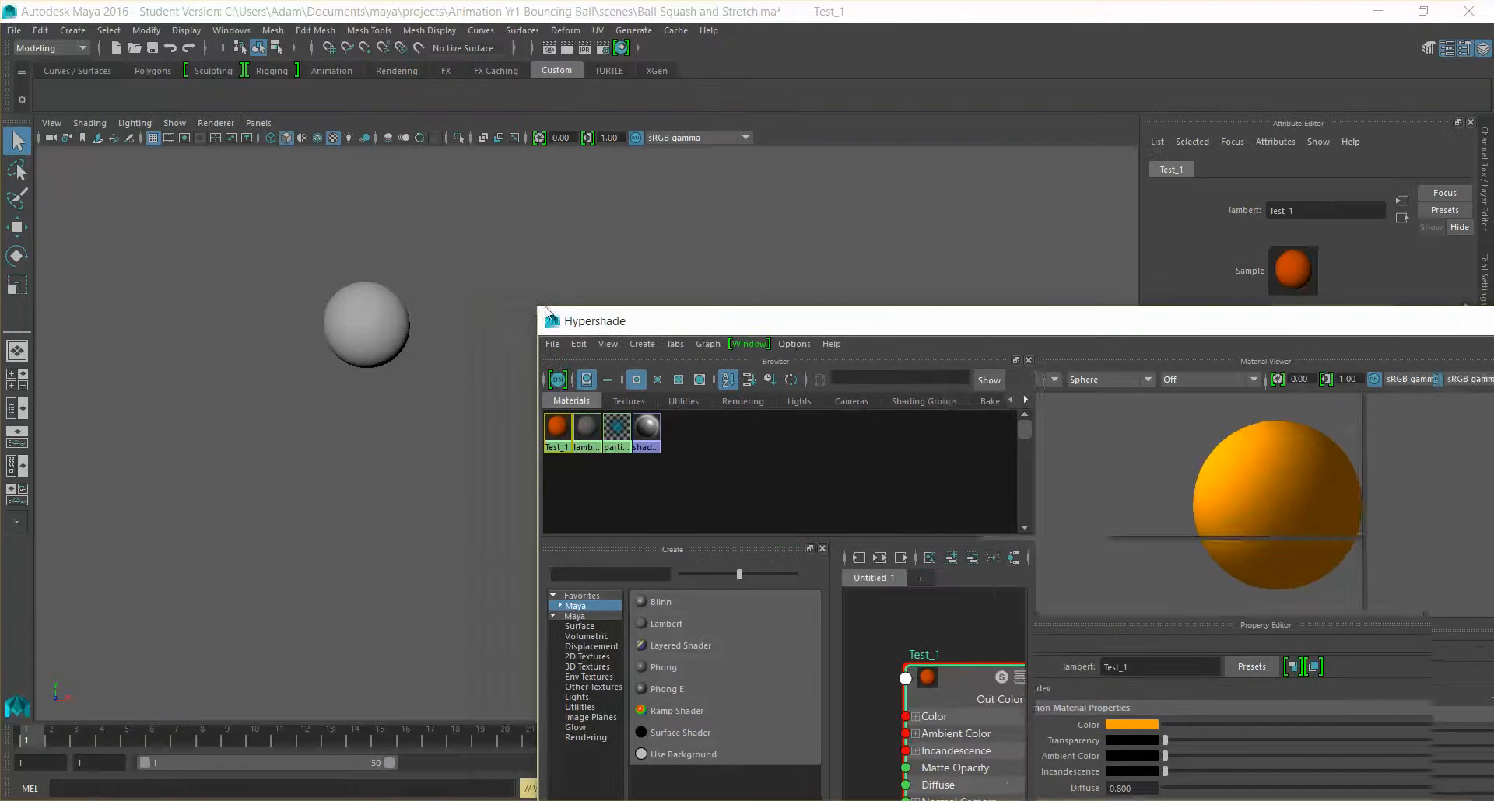
pyautogui.moveTo(704, 324); pyautogui.dragTo(660, 148)
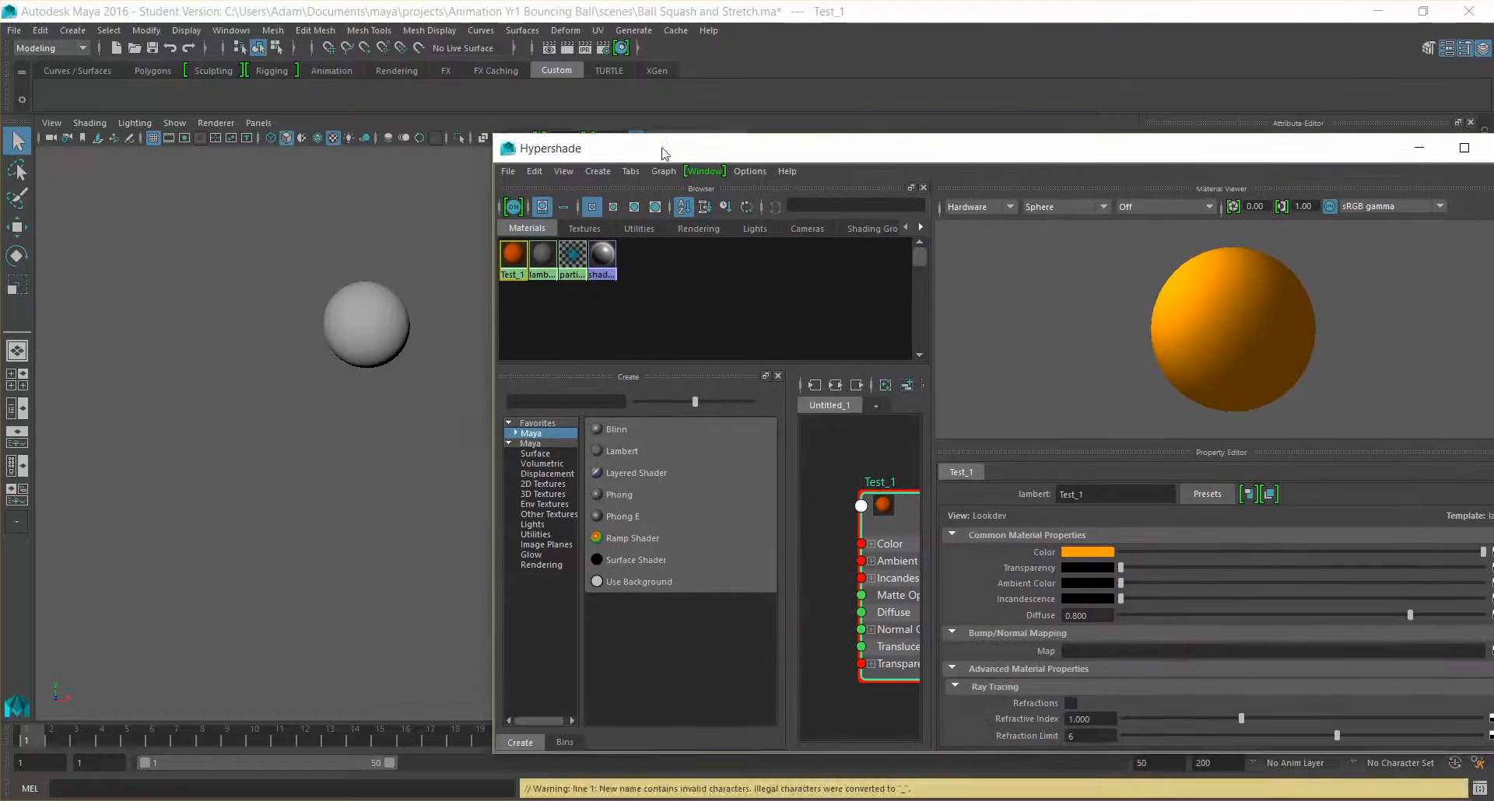
pyautogui.click(371, 321)
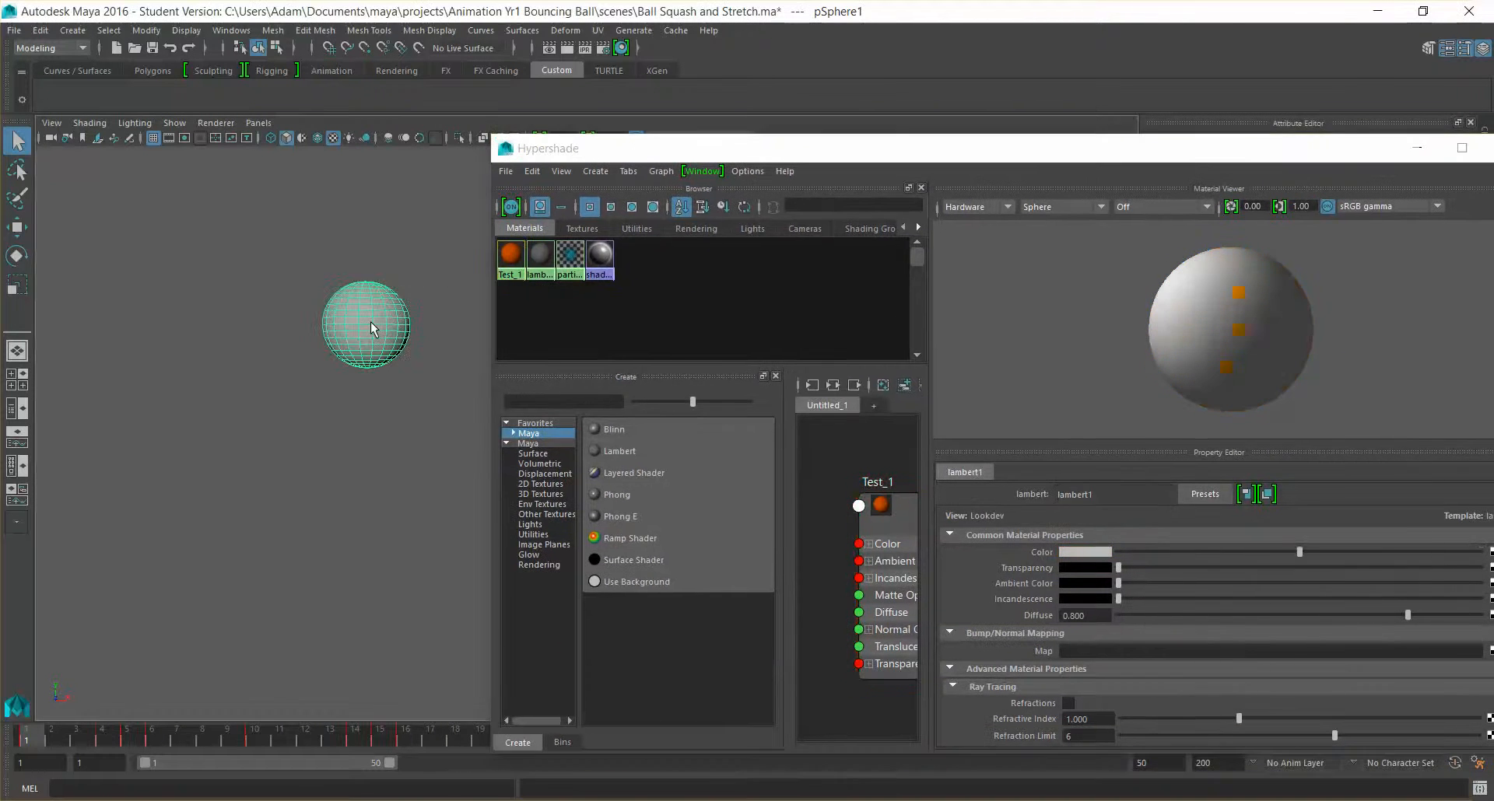
pyautogui.rightClick(510, 254)
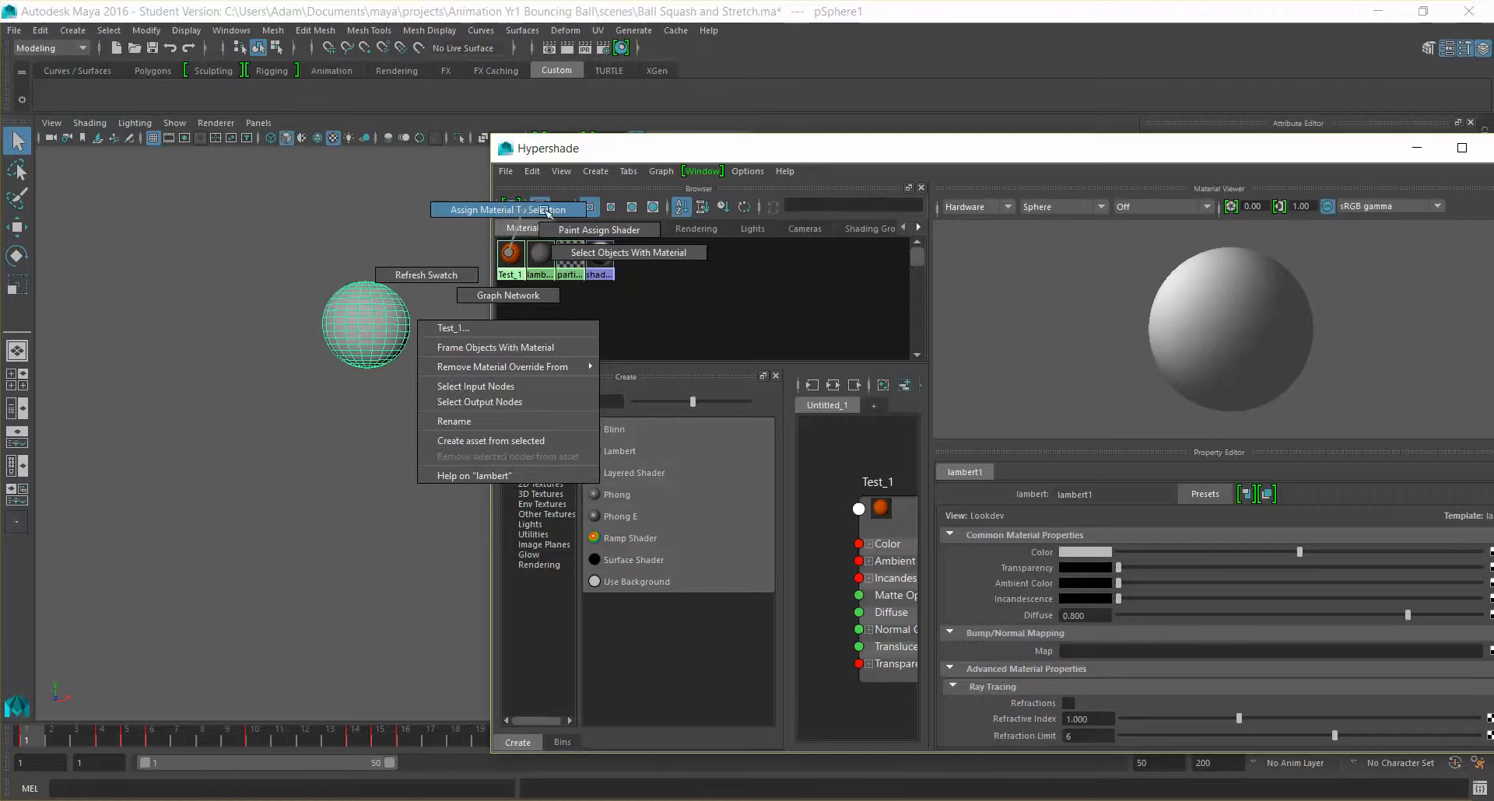
pyautogui.moveTo(496, 215); pyautogui.dragTo(498, 212, button='right')
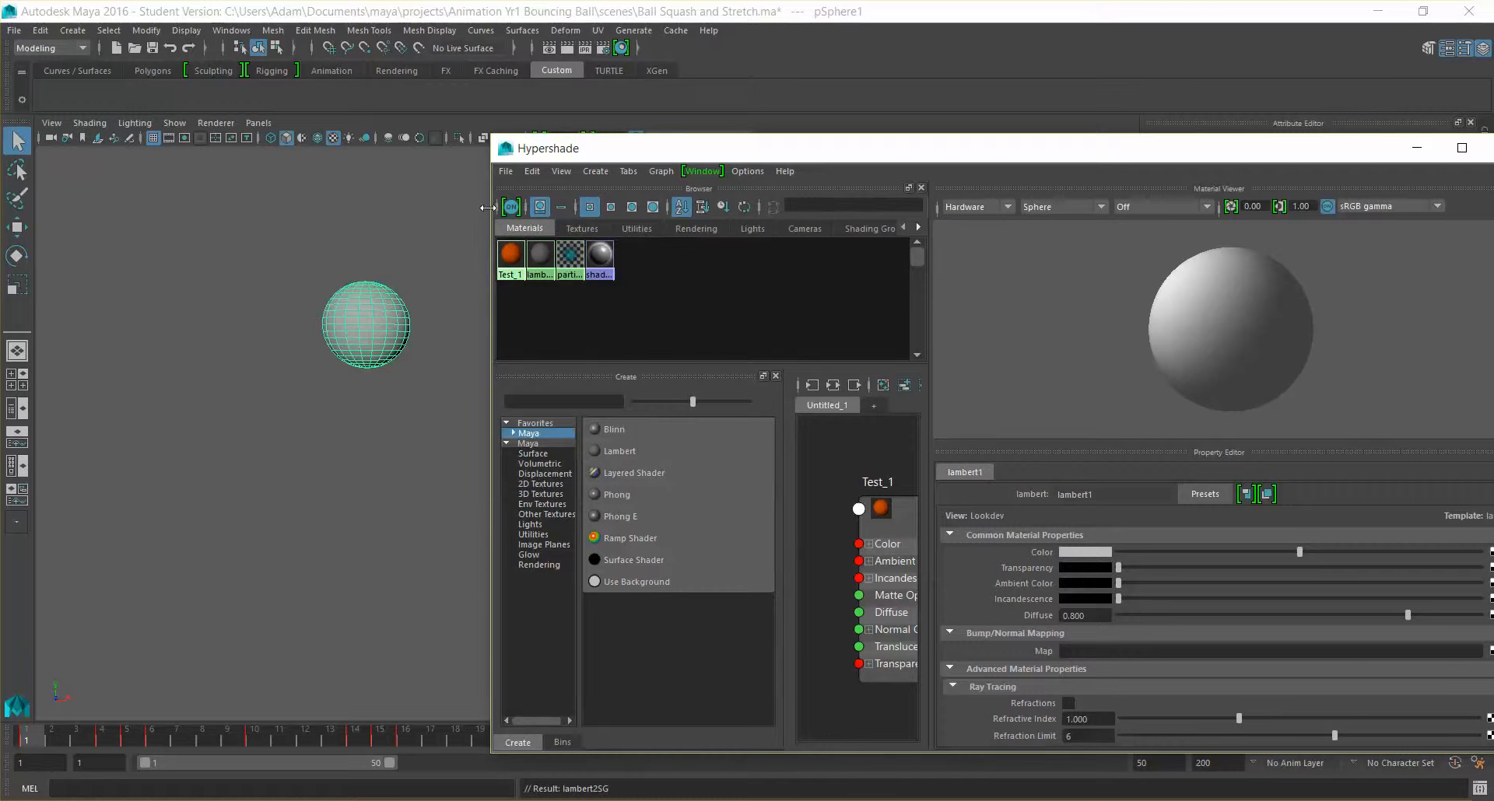
pyautogui.click(201, 222)
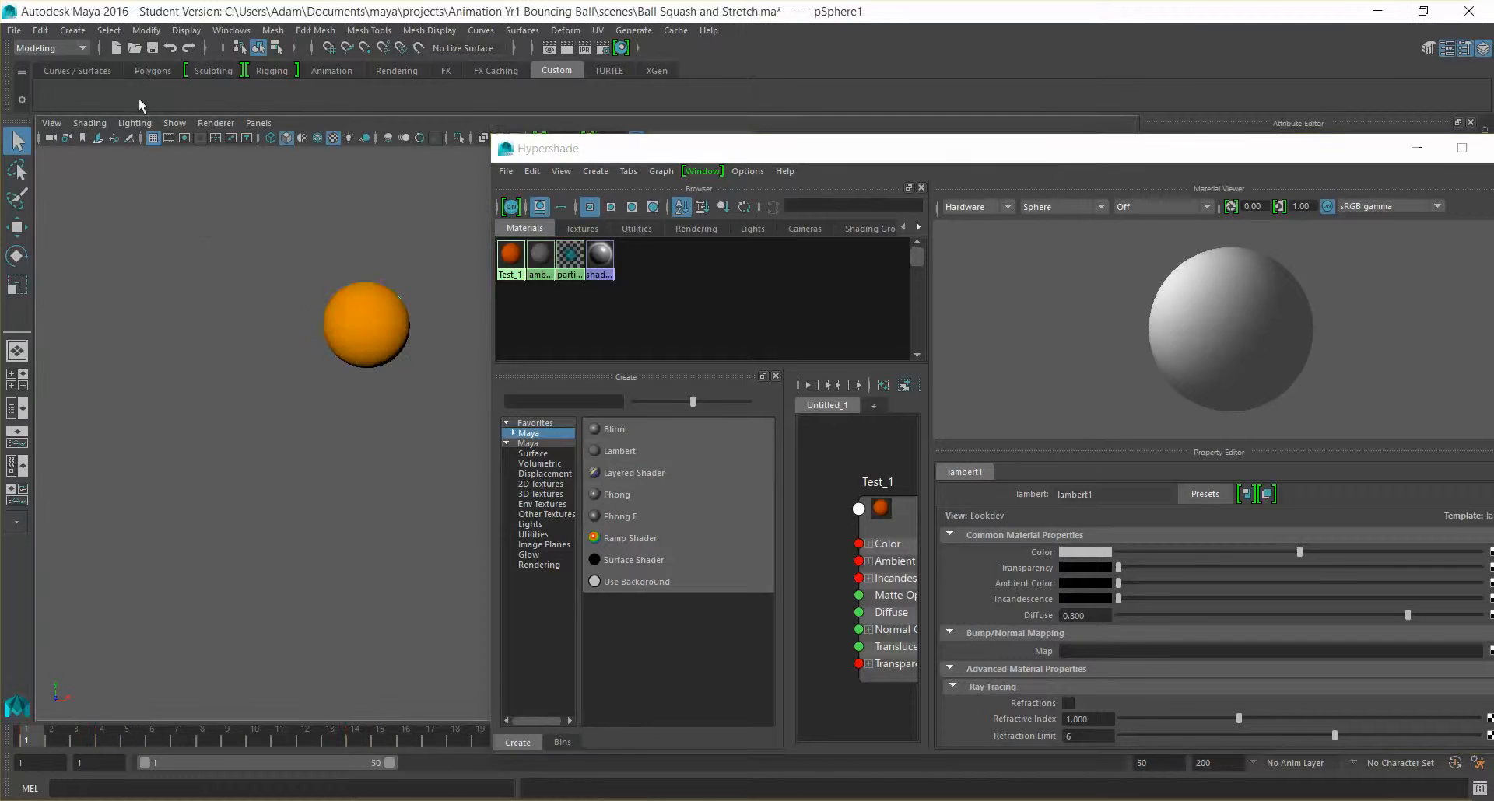
pyautogui.click(87, 123)
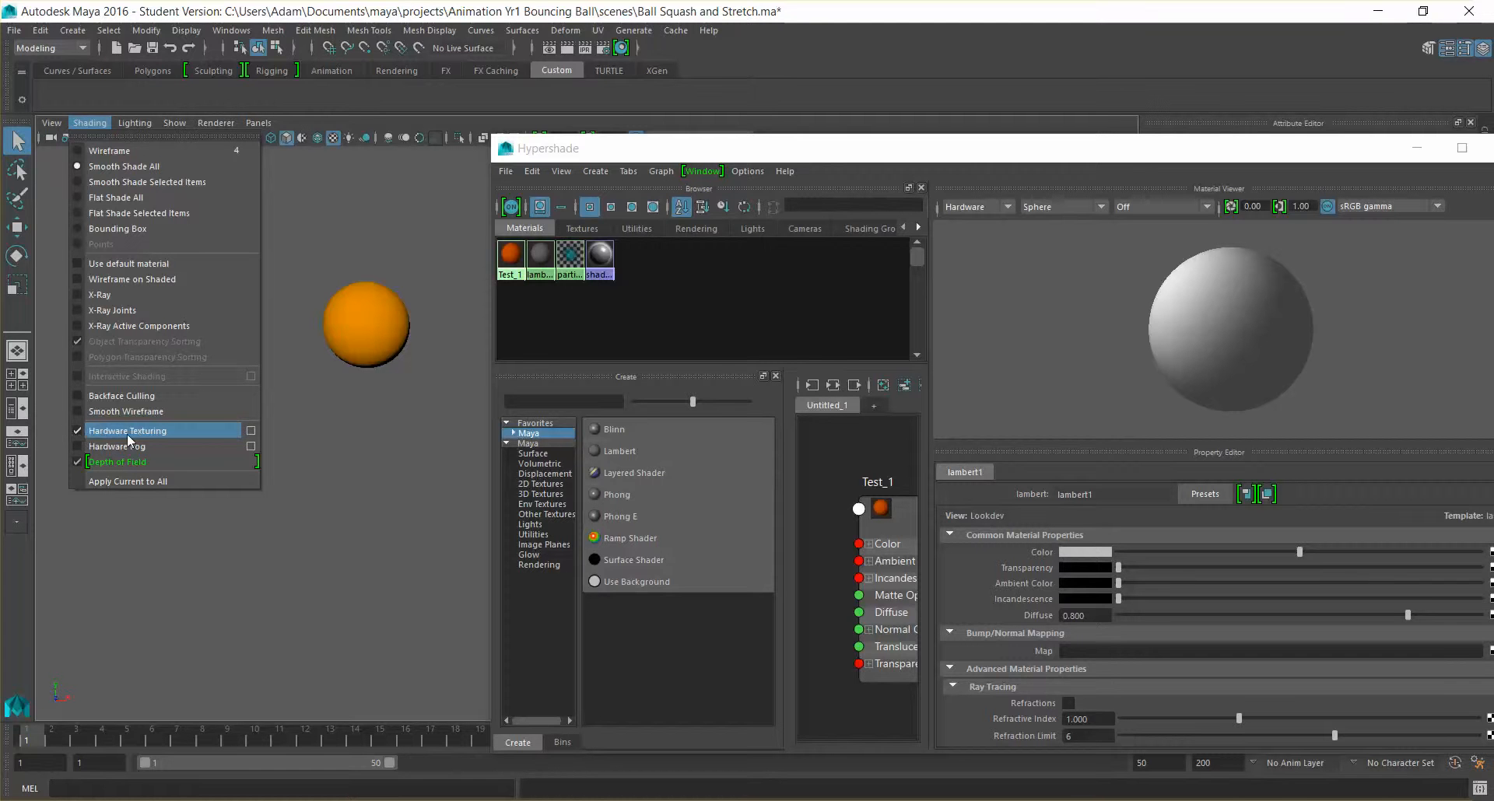
pyautogui.click(732, 340)
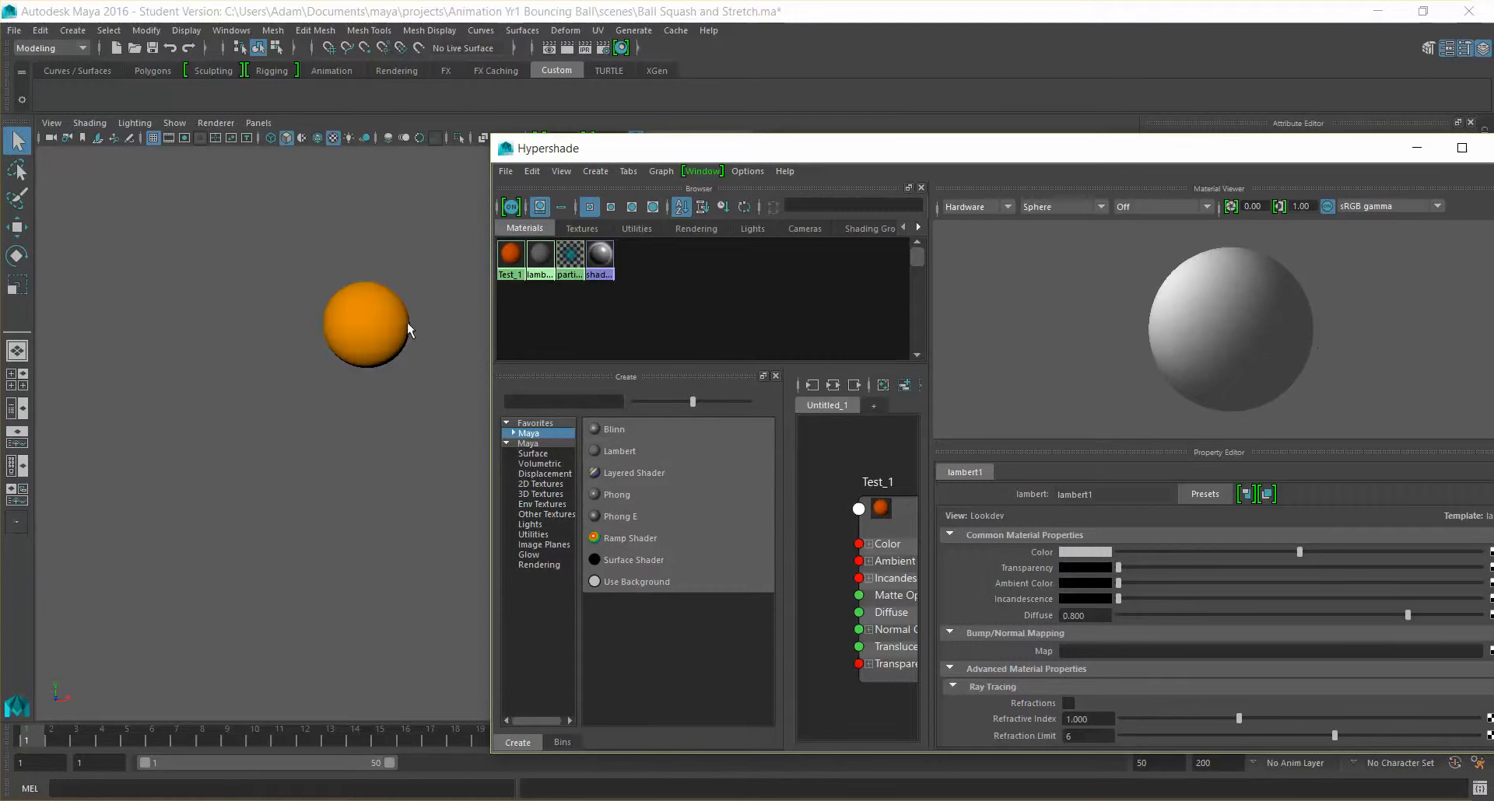
# Set the incandescence of the Test_1 material to the same bright orange as its color
pyautogui.click(511, 255)
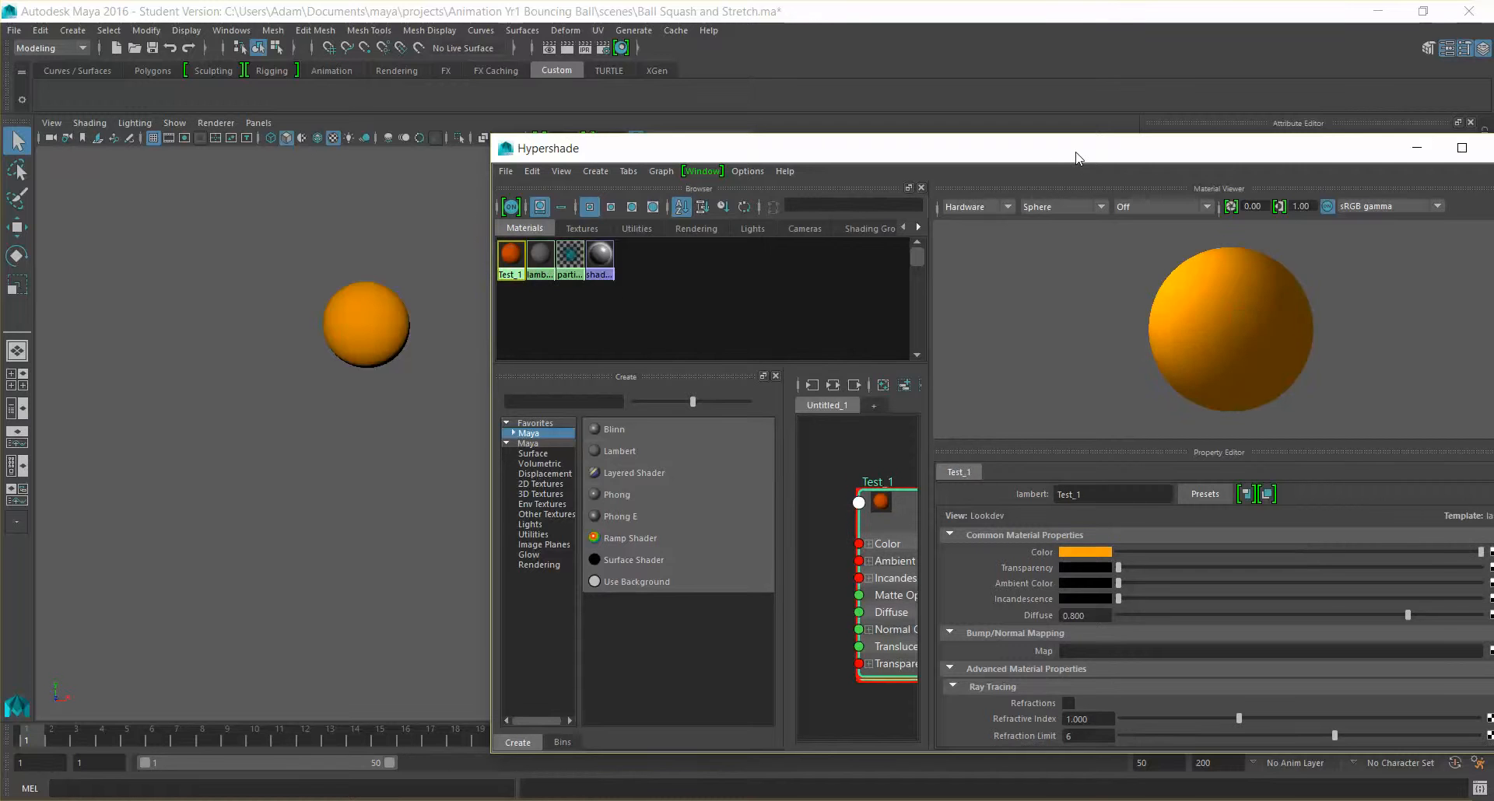
pyautogui.doubleClick(1075, 150)
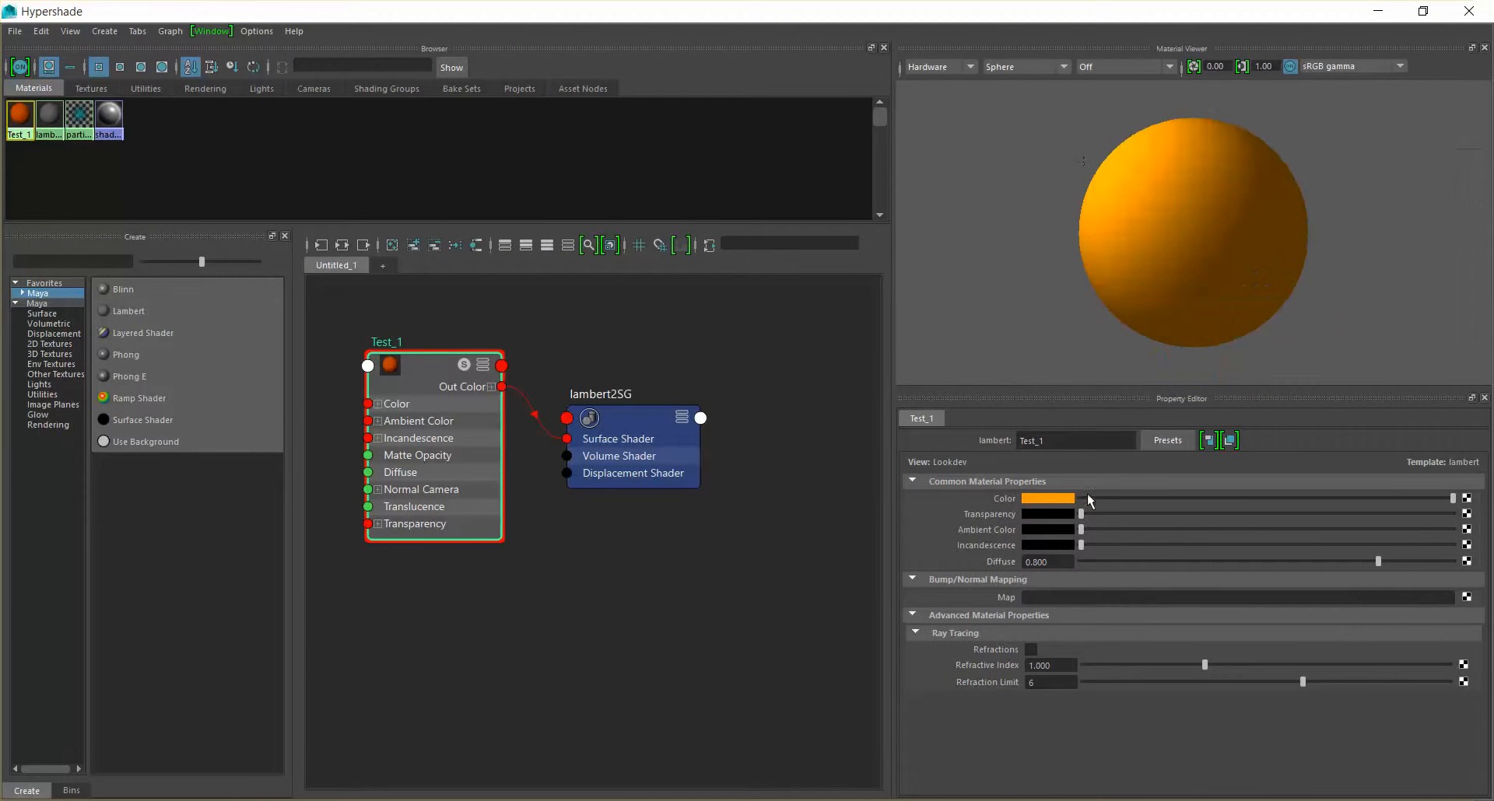
pyautogui.moveTo(1090, 515); pyautogui.dragTo(1120, 544)
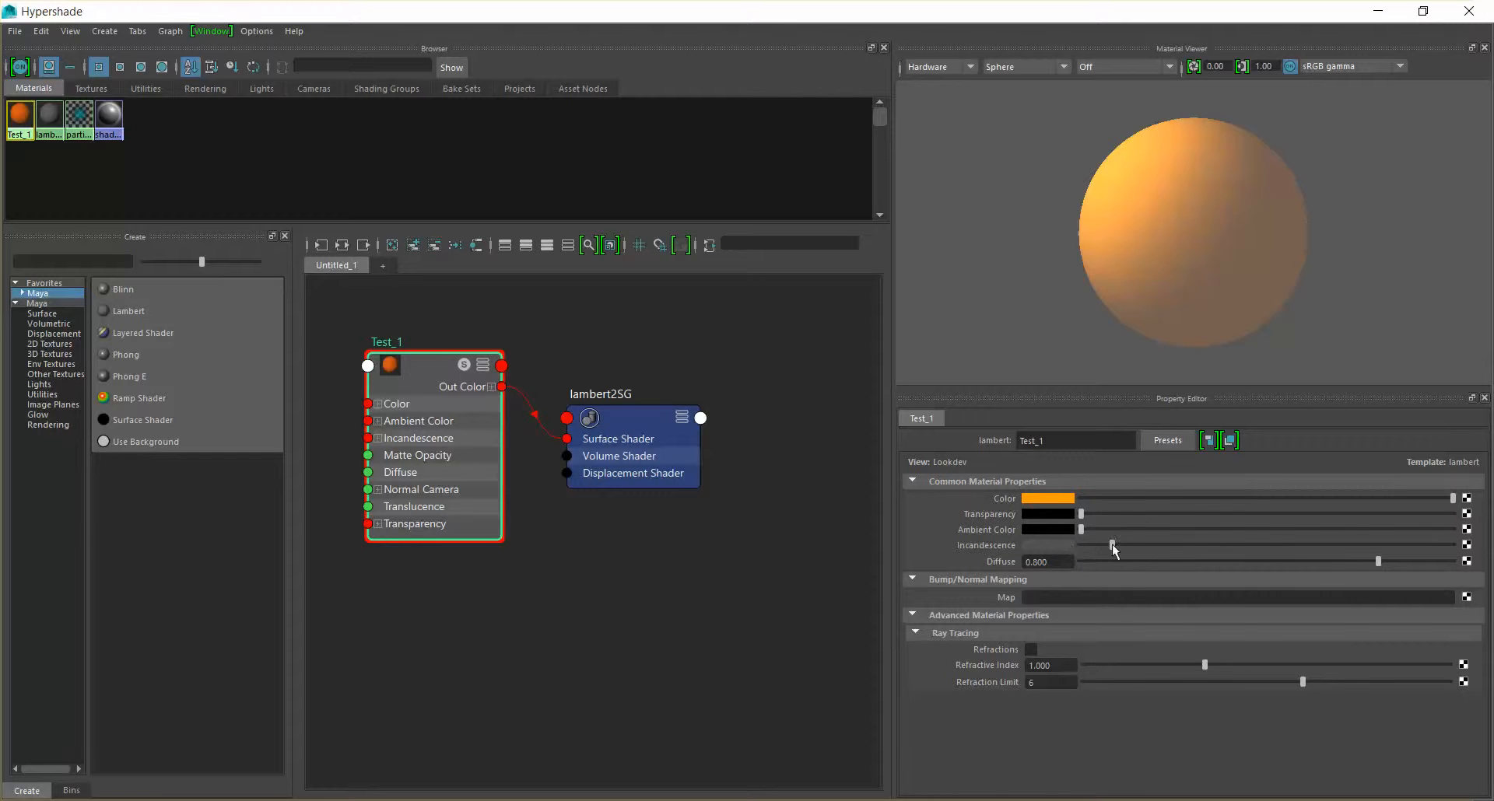
pyautogui.click(1070, 548)
pyautogui.click(970, 537)
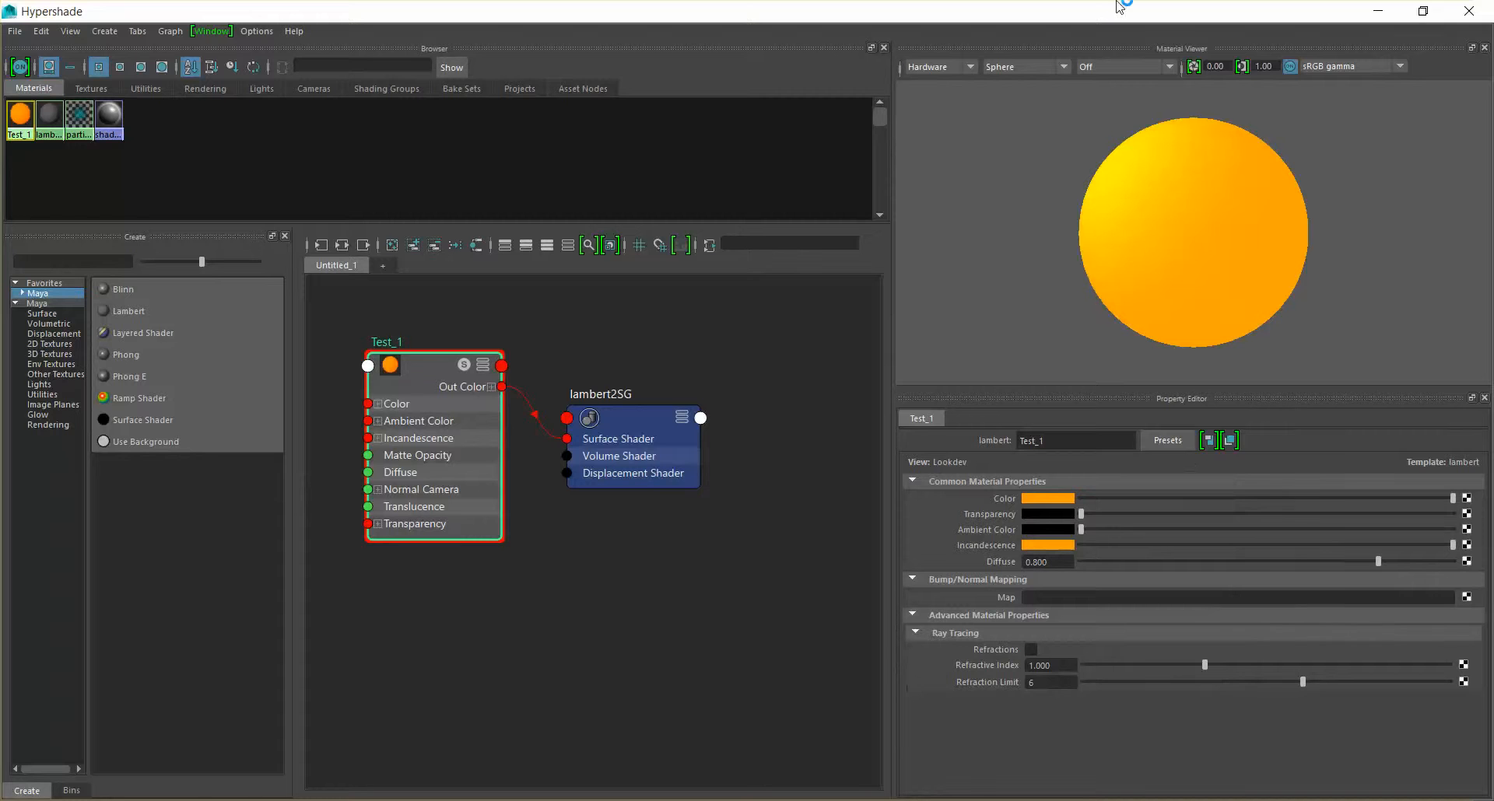
# Try lower diffuse values on Test_1 beside the viewport ball, restore Diffuse to 0.8 and slightly reduce the orange incandescence
pyautogui.moveTo(1105, 11); pyautogui.dragTo(1097, 201)
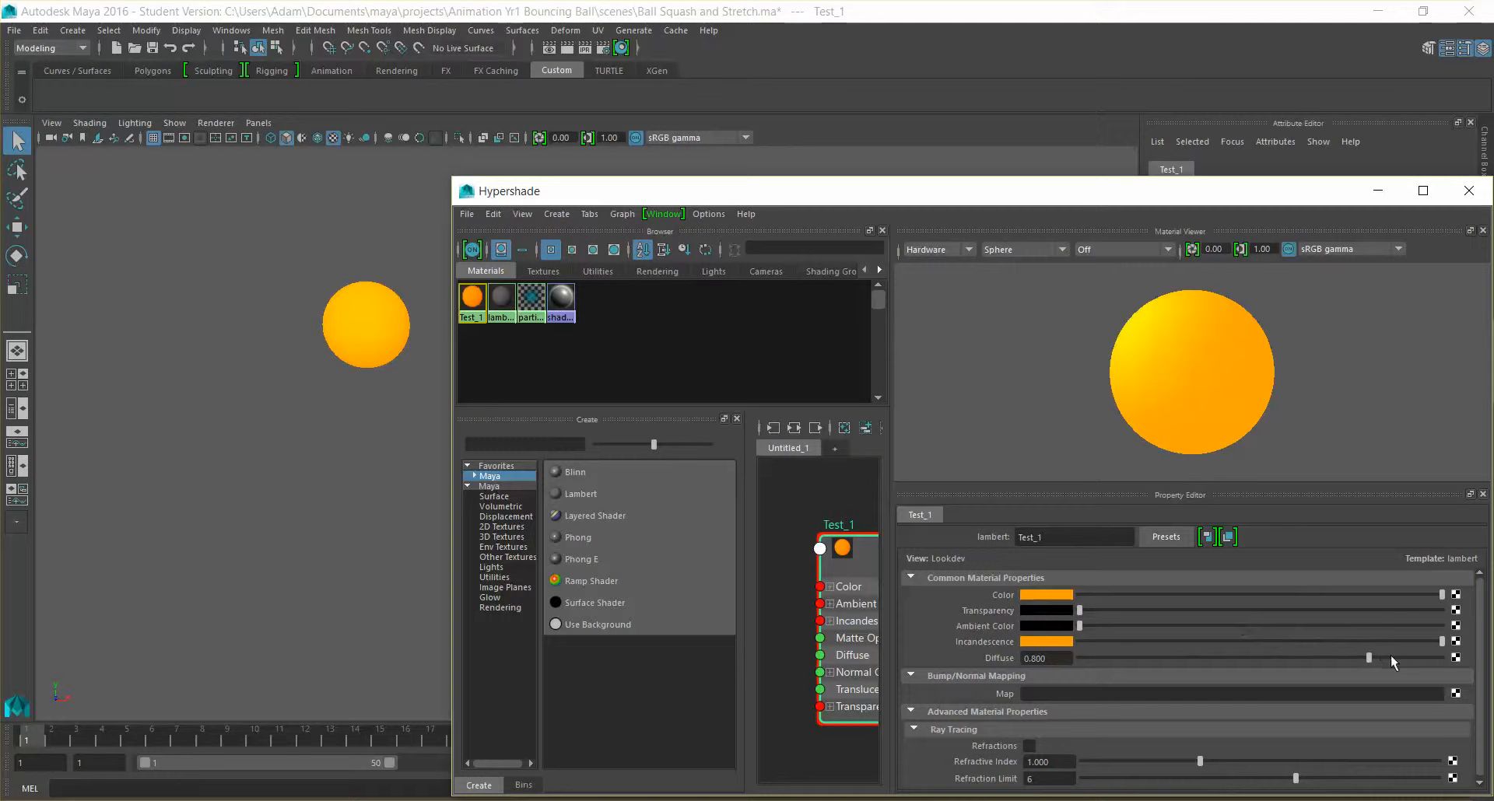
pyautogui.moveTo(1369, 657); pyautogui.dragTo(1190, 671)
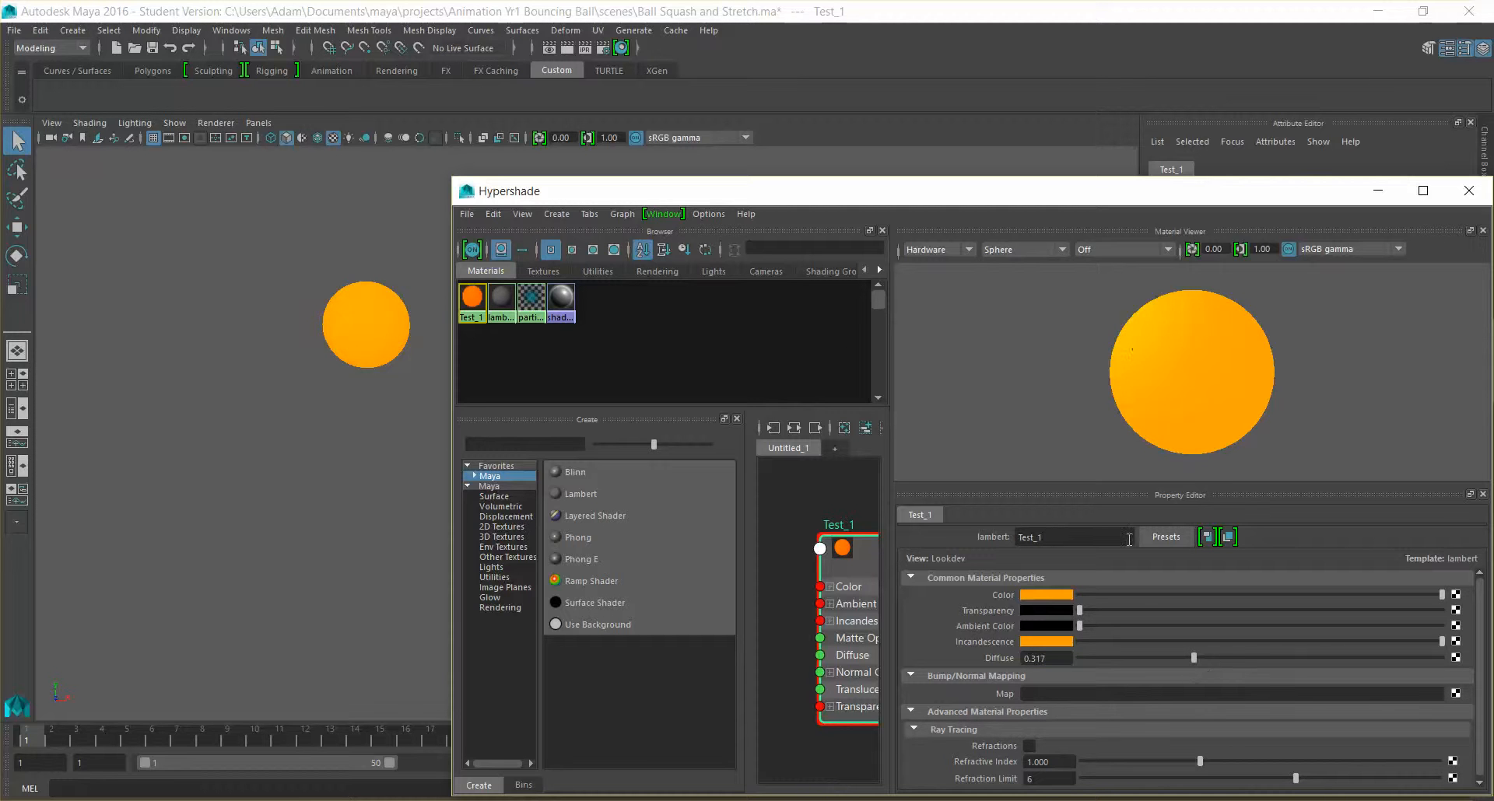
pyautogui.moveTo(1194, 658); pyautogui.dragTo(1325, 658)
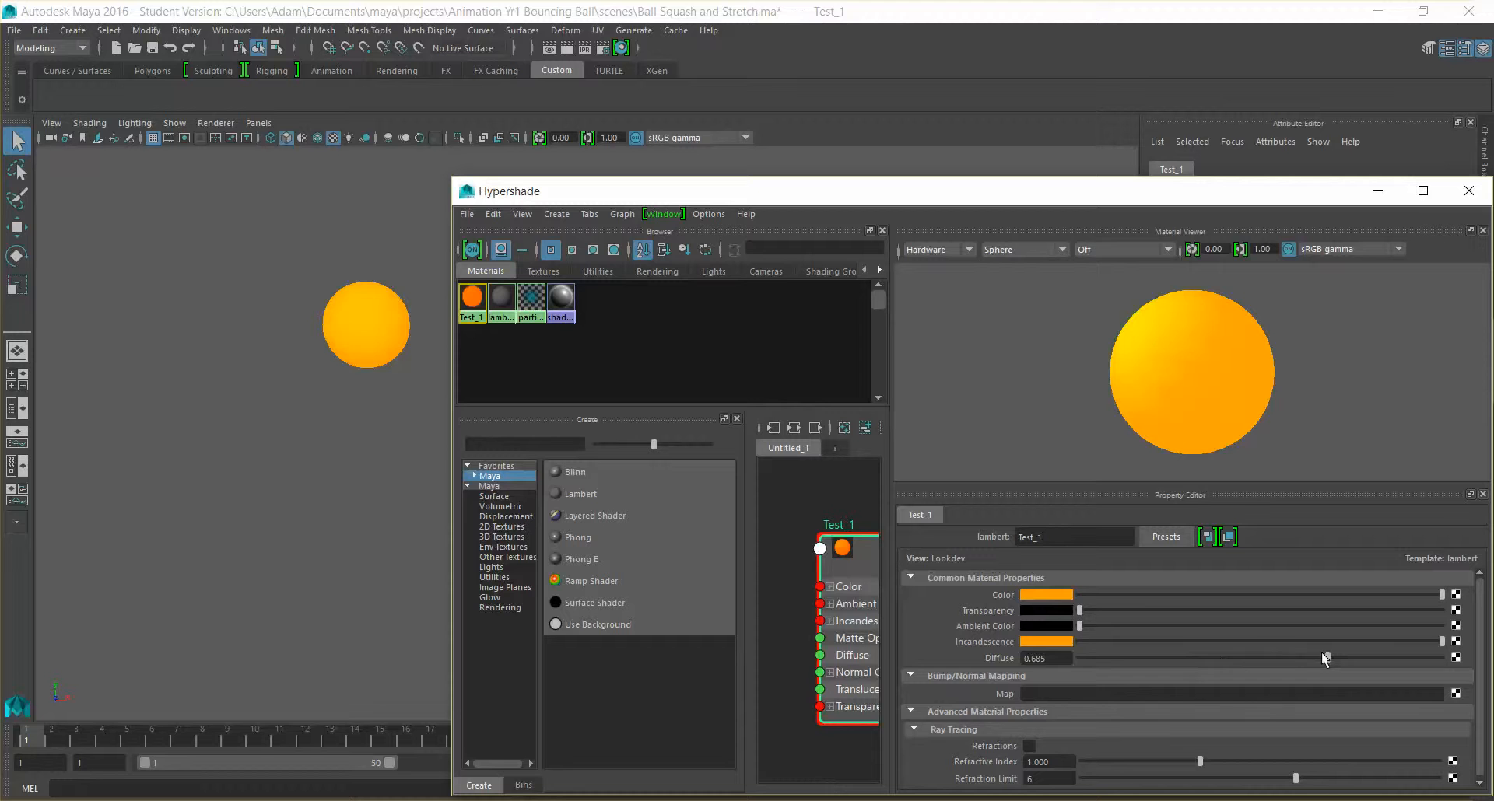
pyautogui.moveTo(1058, 659); pyautogui.dragTo(883, 643)
pyautogui.write('0.8')
pyautogui.press('Return')
pyautogui.moveTo(1437, 642); pyautogui.dragTo(1376, 646)
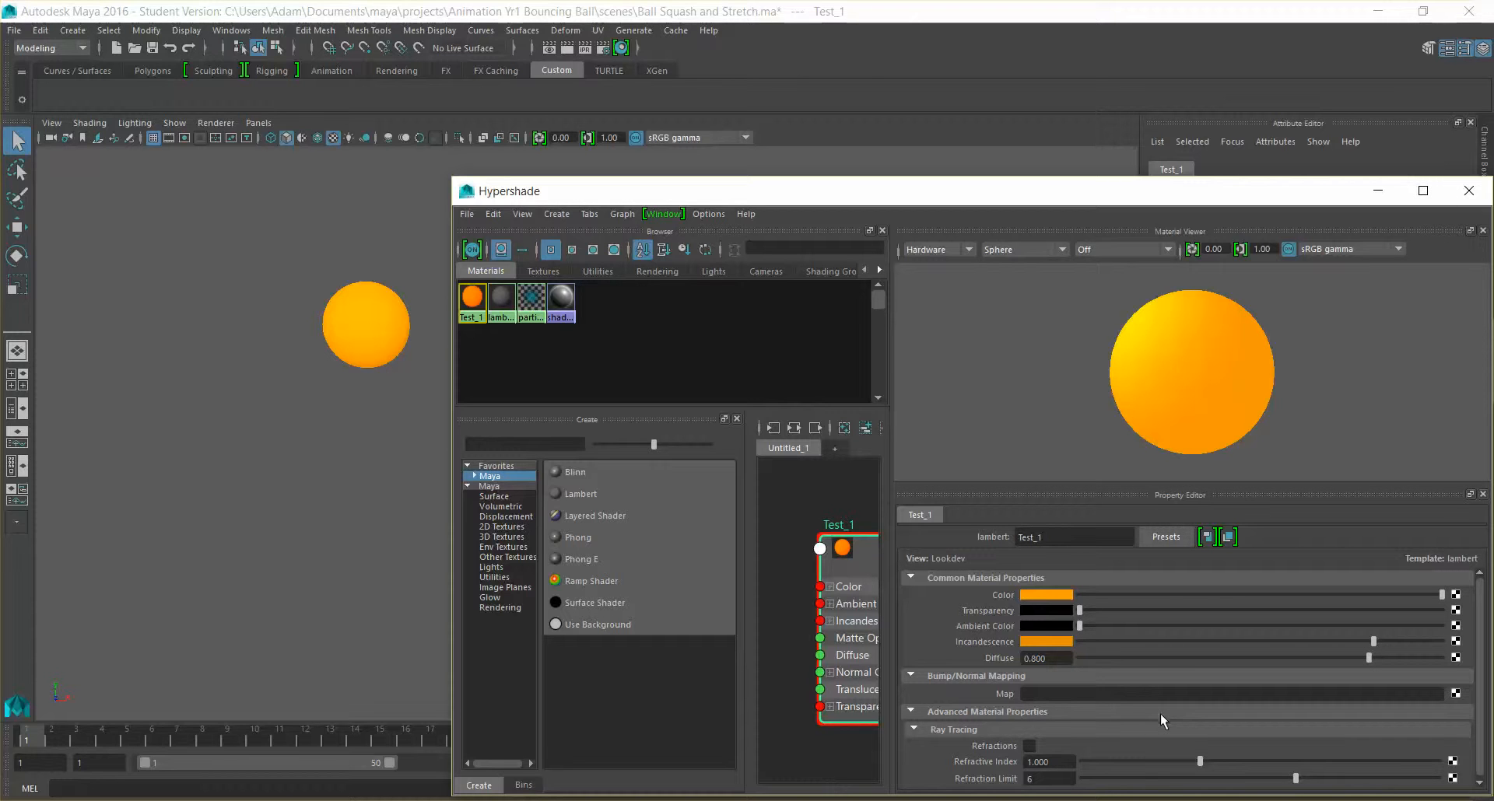
# Minimize the Hypershade and play the bouncing ball animation to check the orange material in motion
pyautogui.click(1370, 196)
pyautogui.moveTo(62, 743)
pyautogui.mouseDown()
pyautogui.moveTo(97, 737)
pyautogui.moveTo(76, 738)
pyautogui.mouseUp()
pyautogui.scroll(-1, 490, 581)
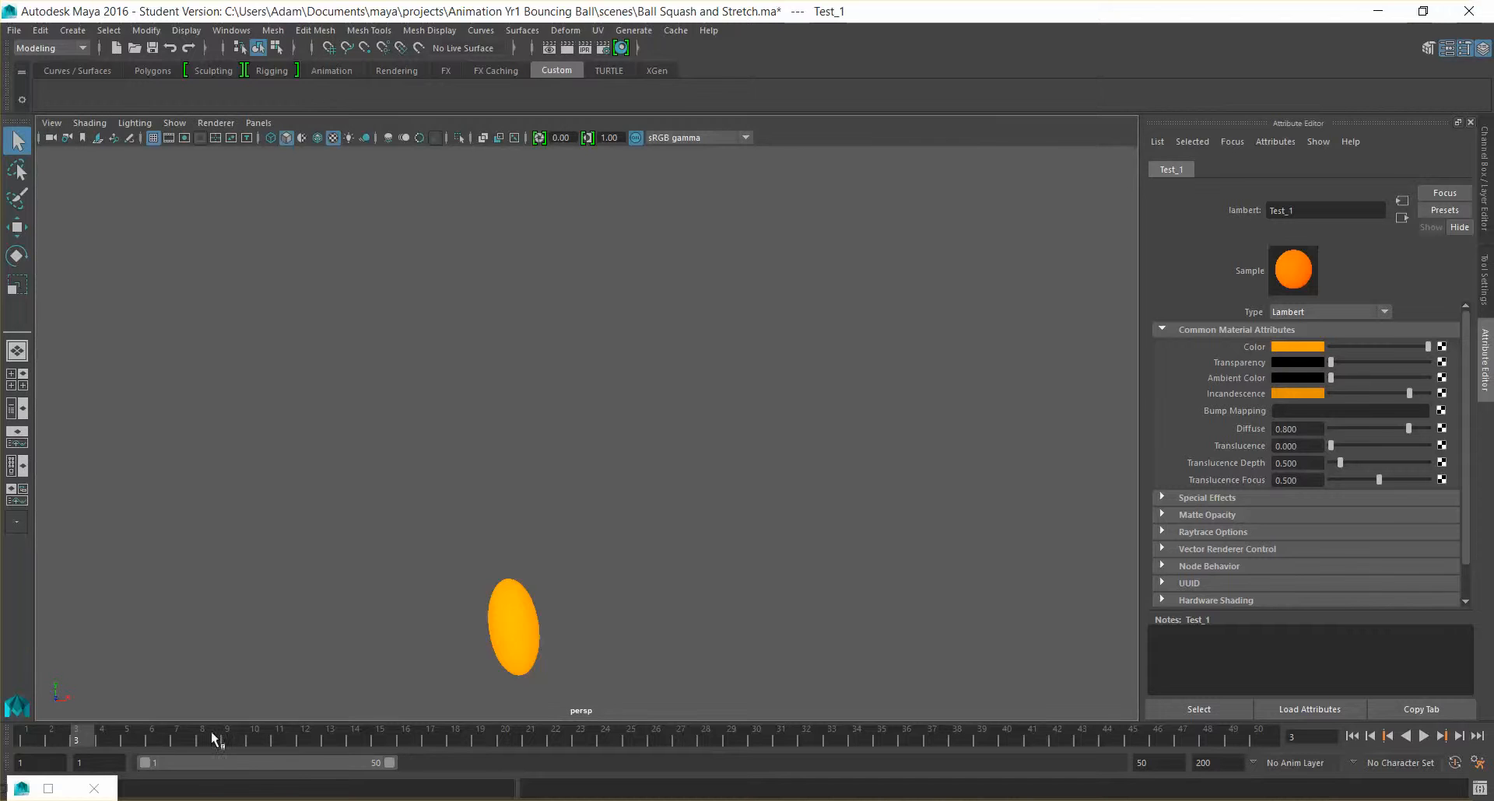
pyautogui.hotkey('alt', 'v')
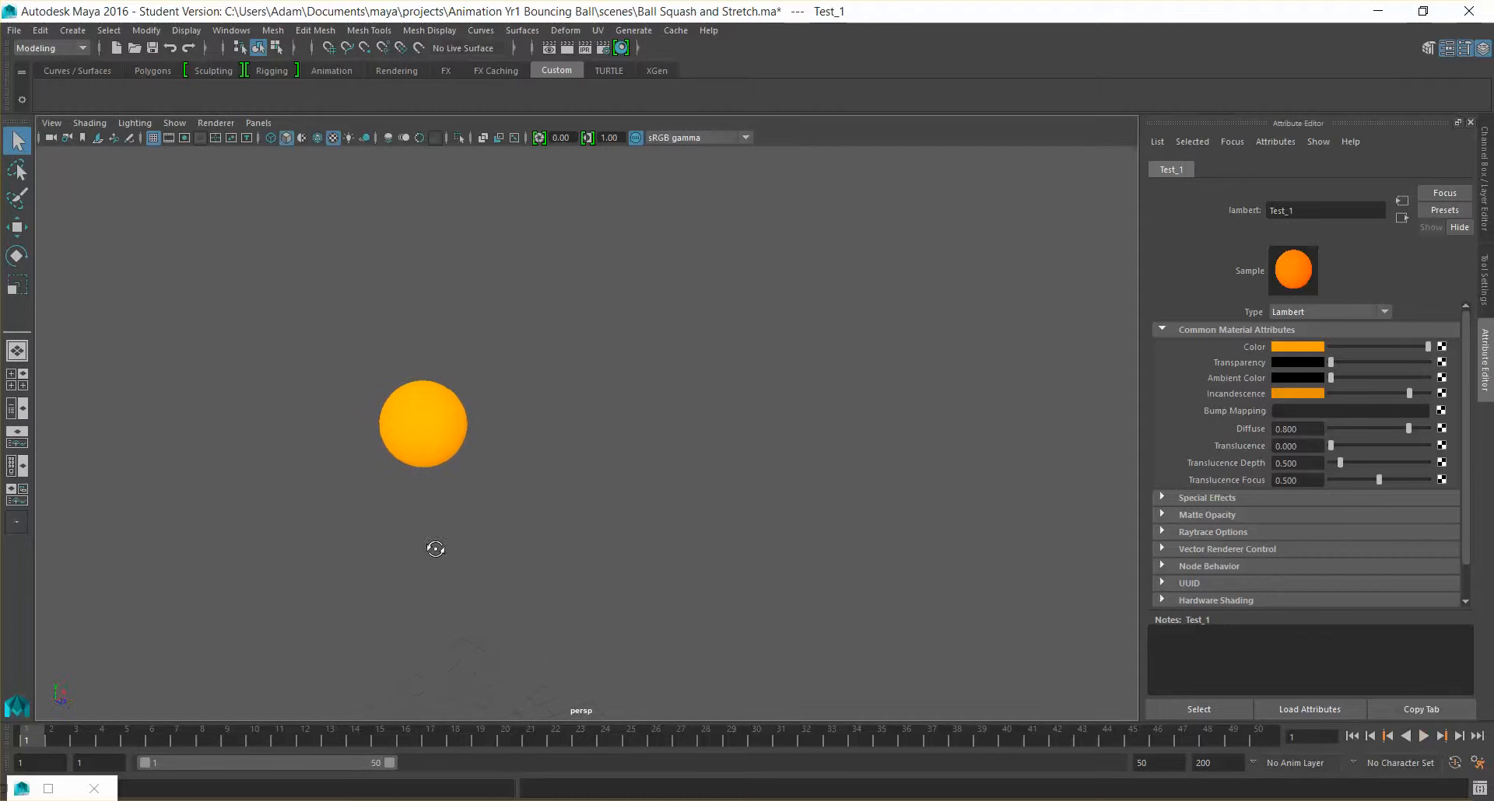
pyautogui.hotkey('alt', 'v')
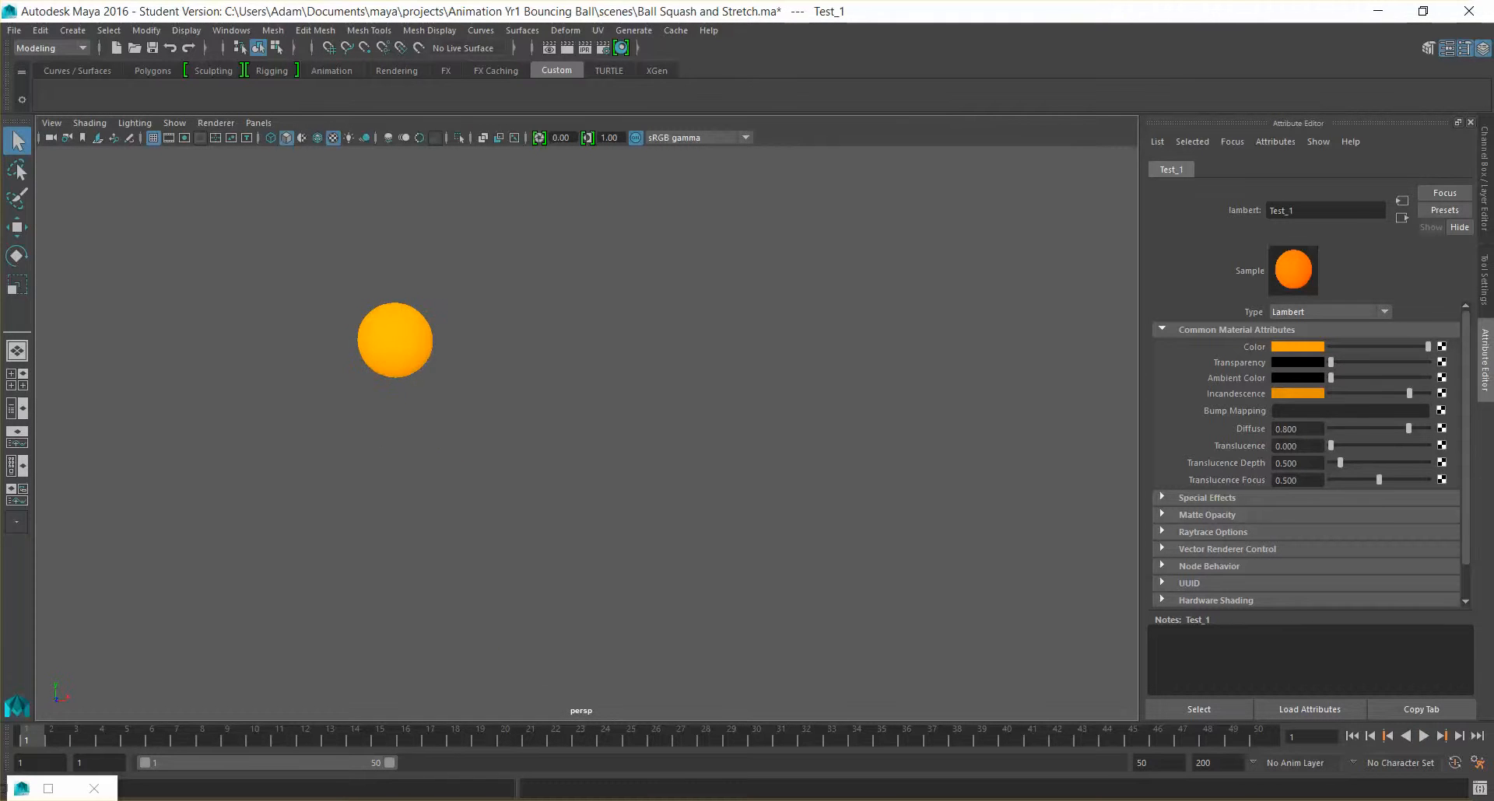
# Return to the full-size Hypershade and look at the preset options for the Test_1 material
pyautogui.hotkey('alt', 'Tab')
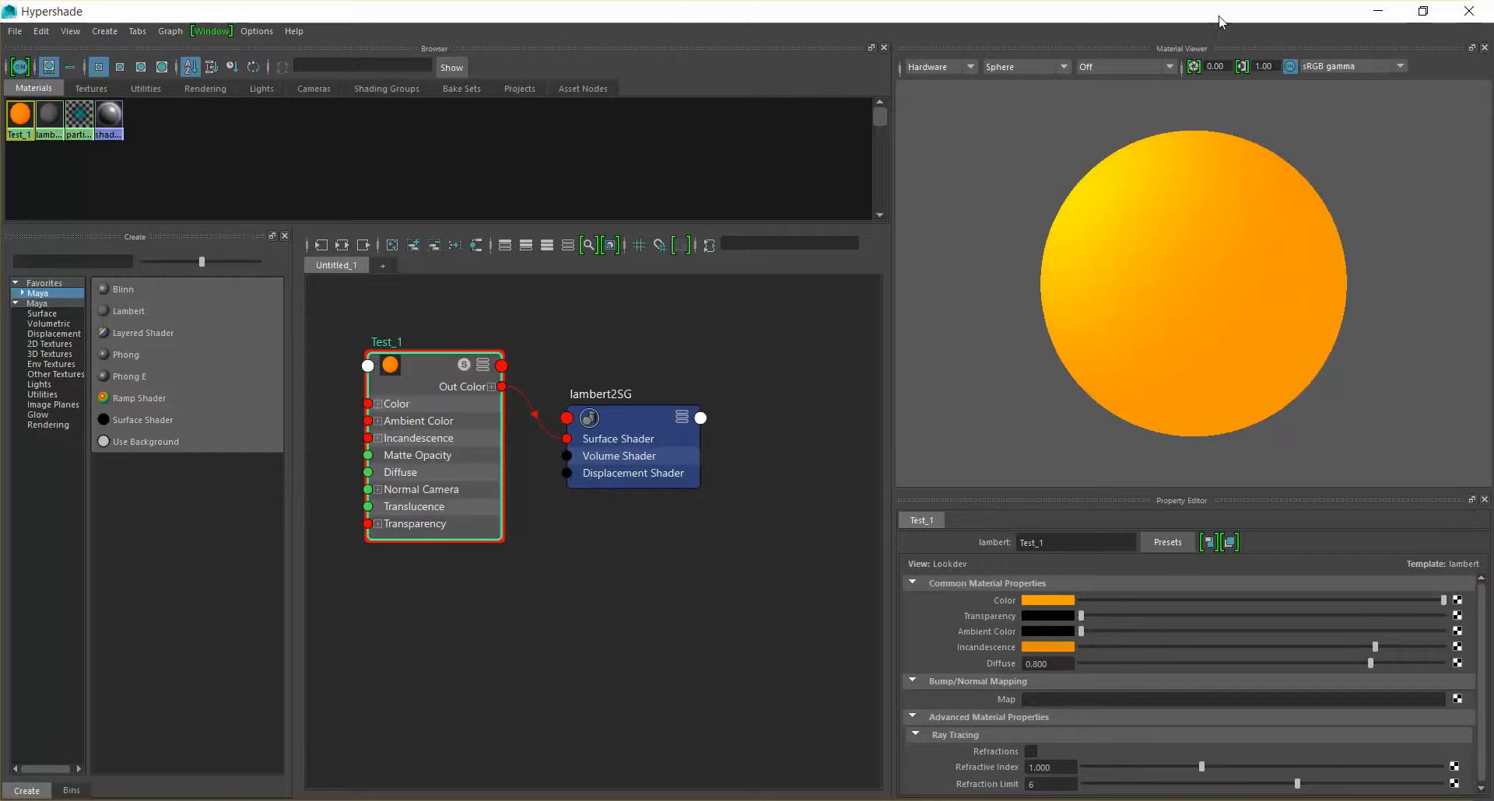
pyautogui.click(1305, 800)
pyautogui.click(1140, 695)
pyautogui.click(410, 366)
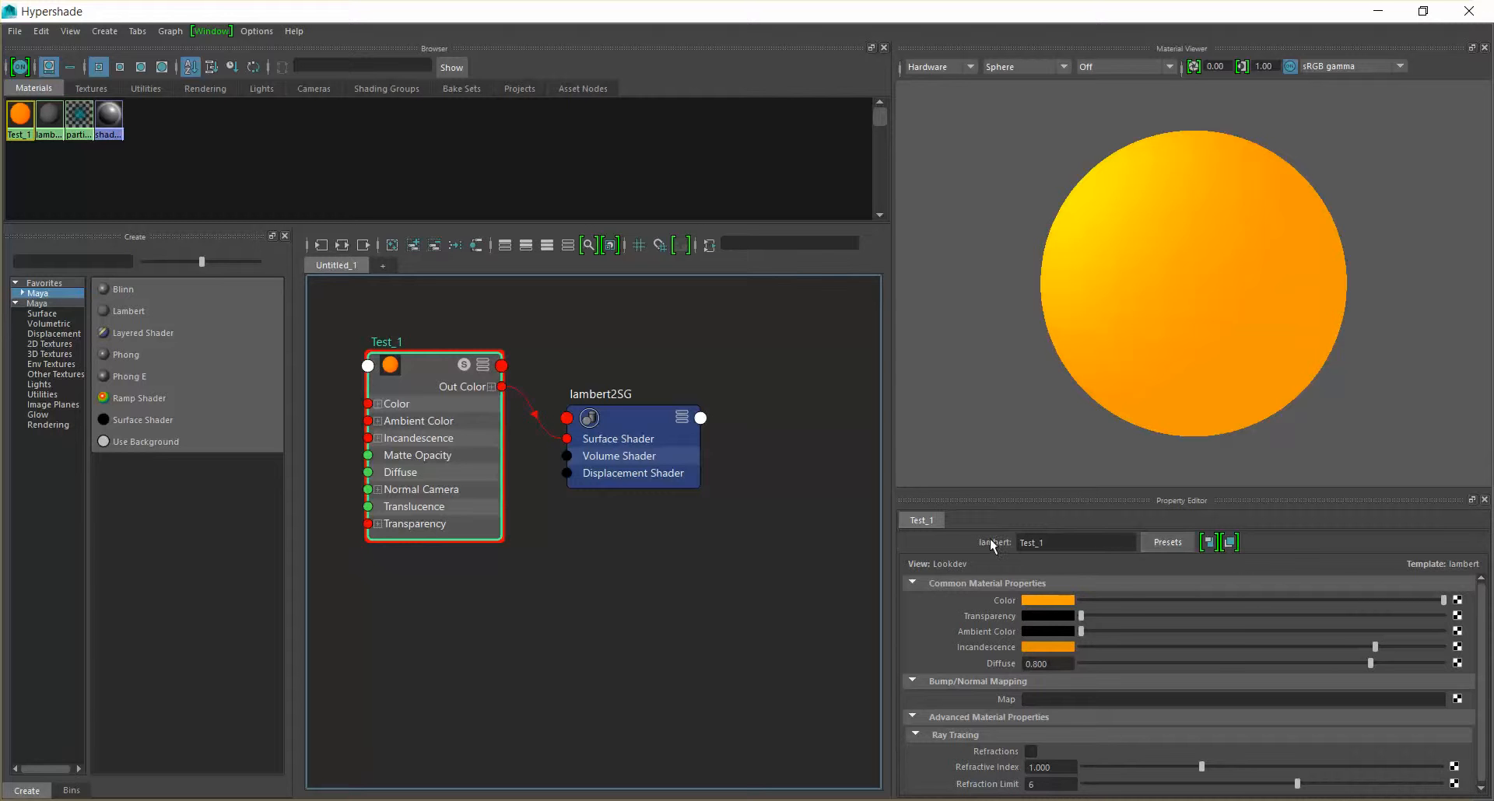
pyautogui.click(1181, 543)
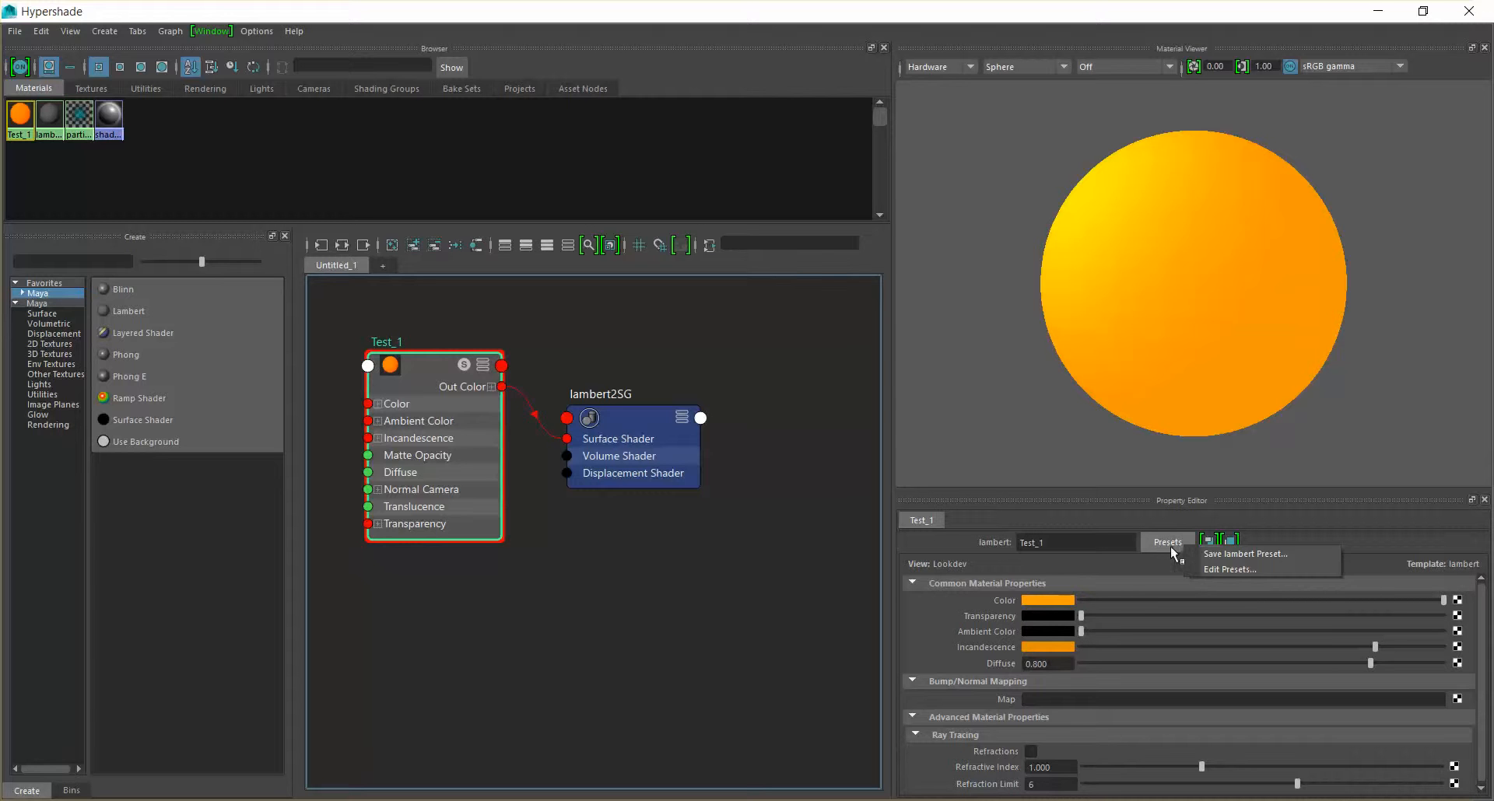
pyautogui.click(953, 561)
# Move the lambert2SG node slightly up toward Test_1, view its shading group attributes and reselect the Test_1 node
pyautogui.moveTo(405, 368); pyautogui.dragTo(404, 369)
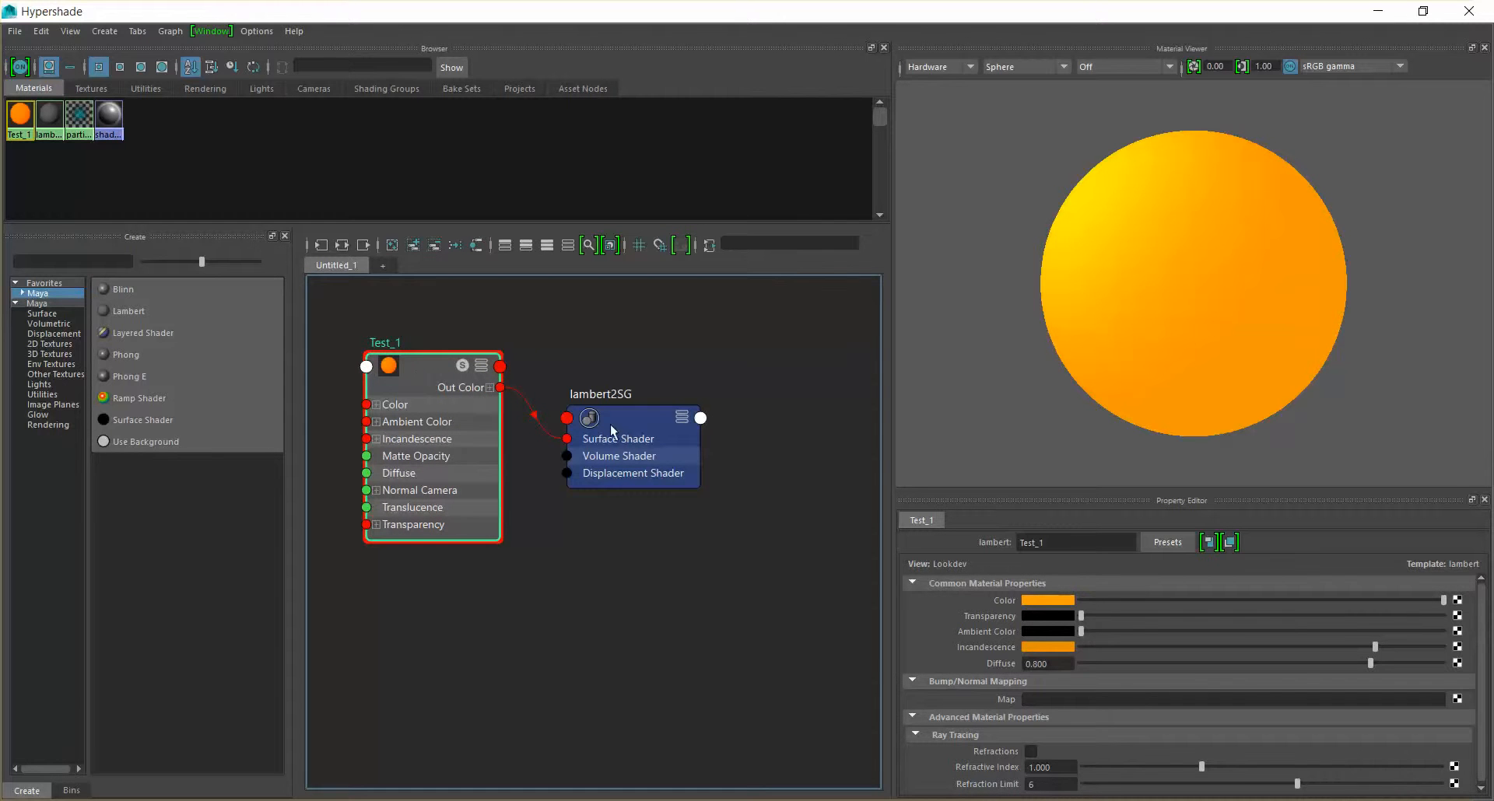
pyautogui.moveTo(623, 419); pyautogui.dragTo(615, 389)
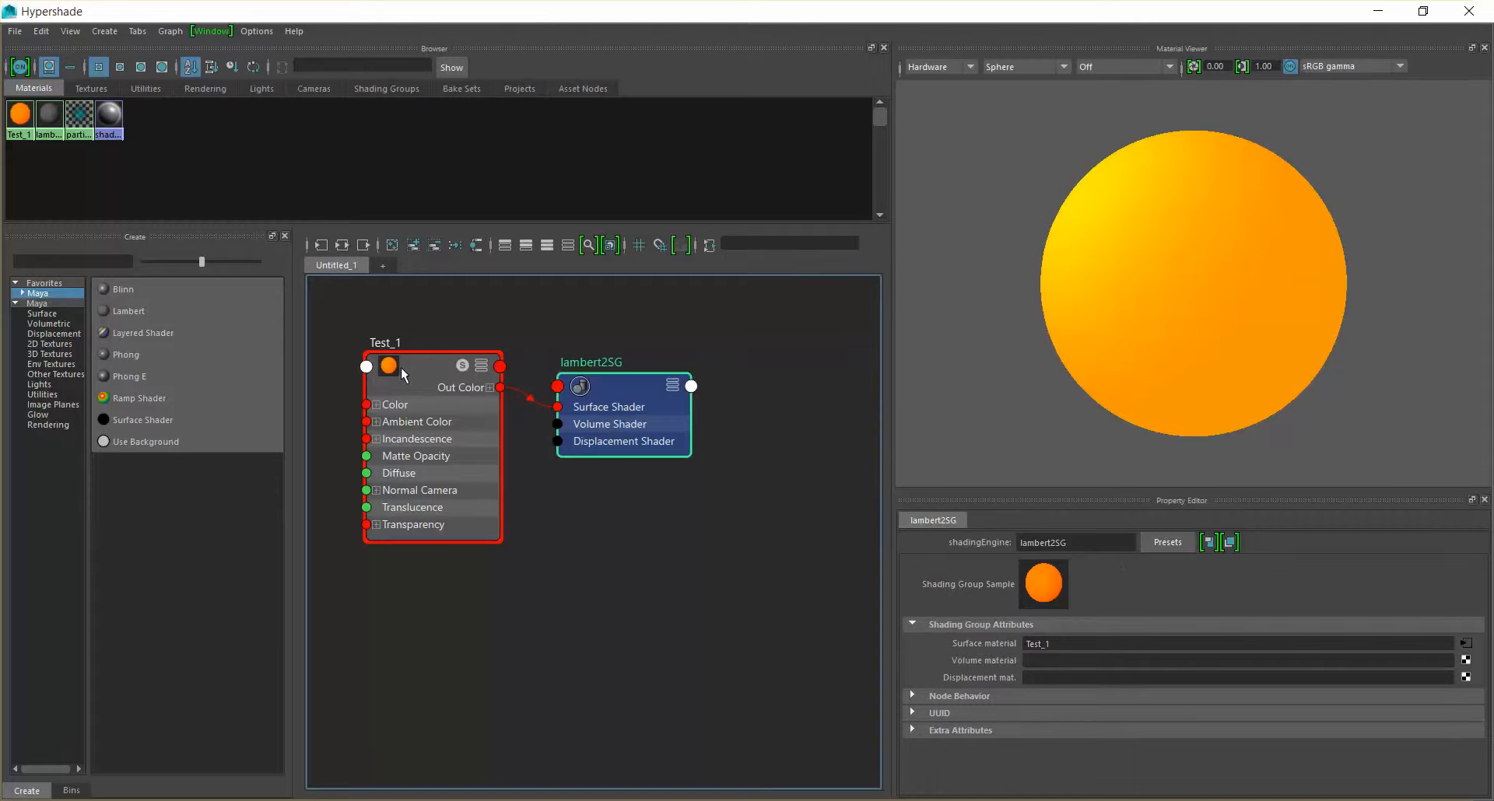
pyautogui.click(419, 378)
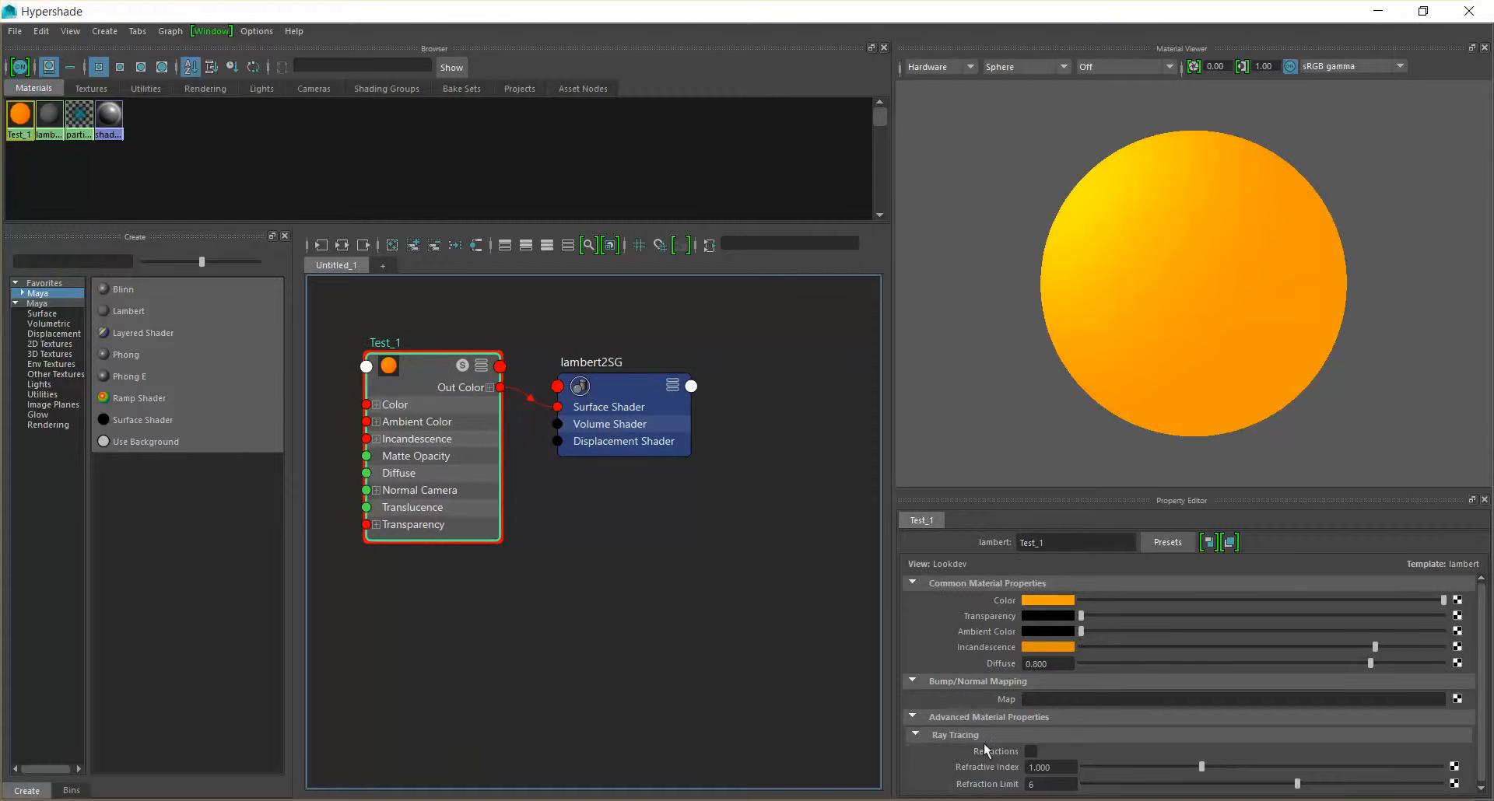
pyautogui.scroll(-1, 977, 738)
pyautogui.scroll(1, 971, 714)
# Create a new Phong material and frame its node network in the Hypershade work area
pyautogui.click(137, 359)
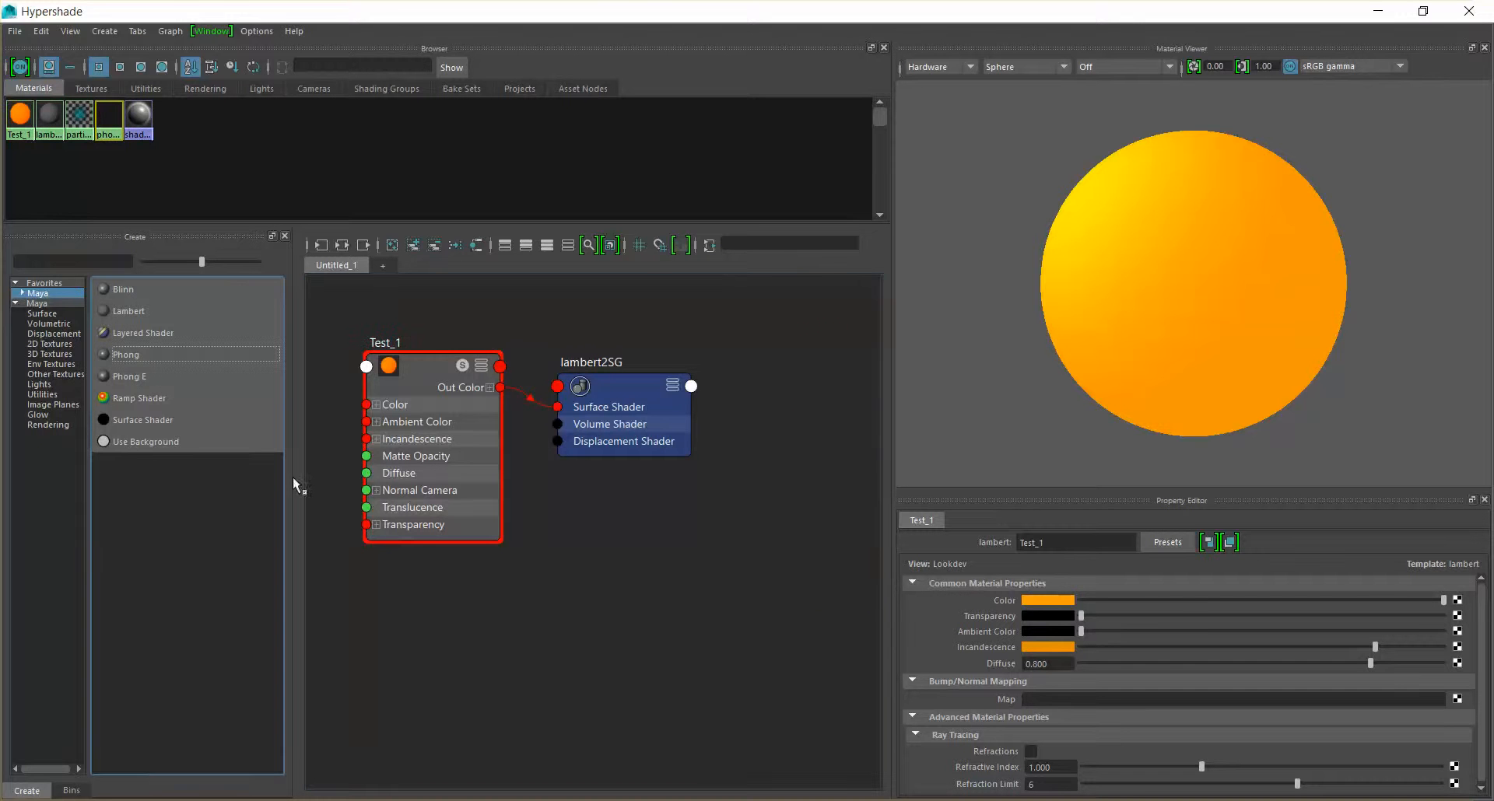
pyautogui.scroll(-5, 722, 398)
pyautogui.click(763, 375)
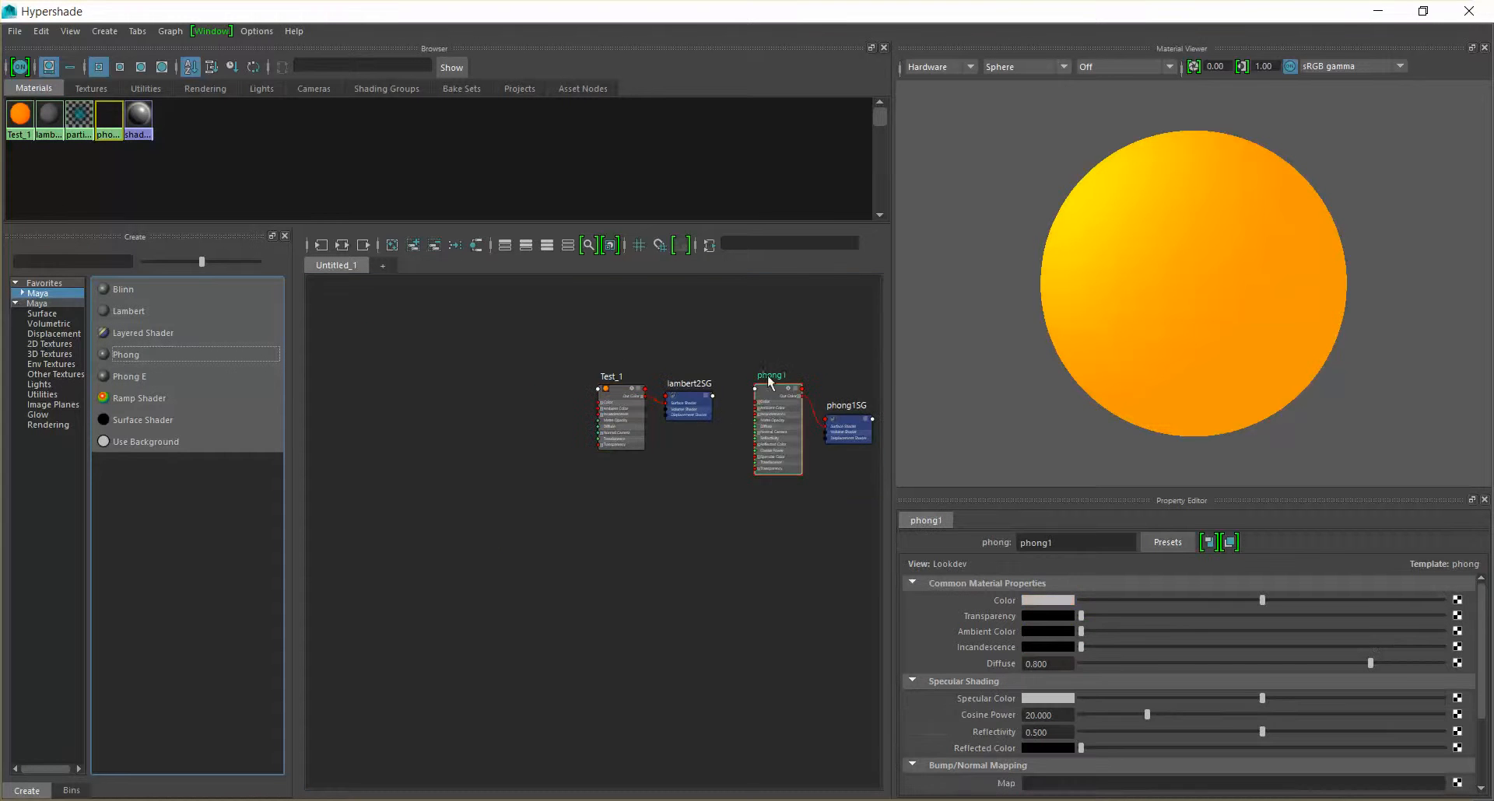
pyautogui.keyDown('alt'); pyautogui.moveTo(869, 366); pyautogui.dragTo(687, 379, button='middle'); pyautogui.keyUp('alt')
pyautogui.scroll(6, 687, 380)
pyautogui.press('super')
pyautogui.press('super')
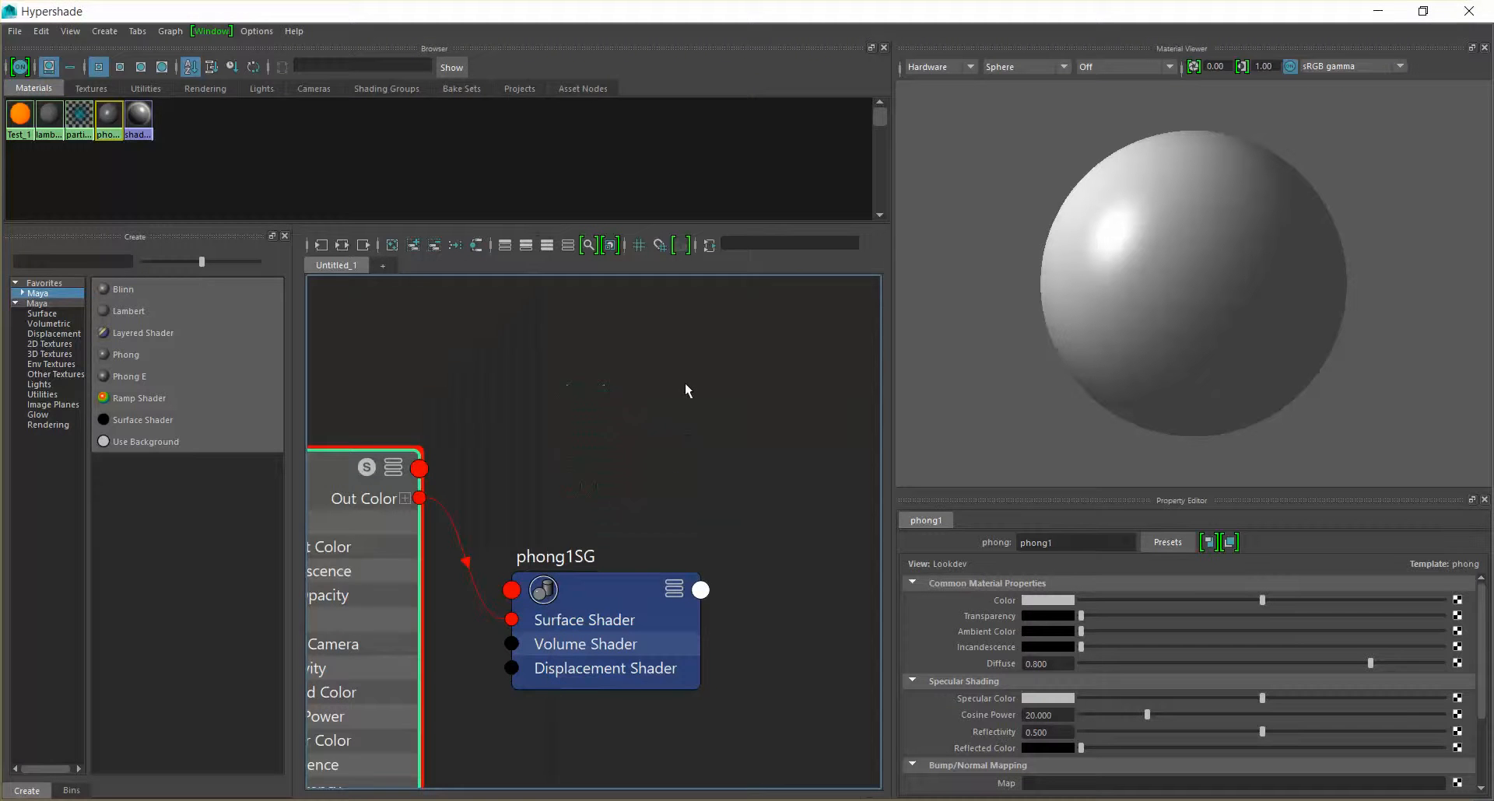
pyautogui.press('super')
pyautogui.press('super')
pyautogui.keyDown('alt'); pyautogui.moveTo(577, 427); pyautogui.dragTo(743, 365, button='middle'); pyautogui.keyUp('alt')
pyautogui.scroll(-2, 743, 365)
# Rename the new Phong material to Test_2
pyautogui.doubleClick(535, 366)
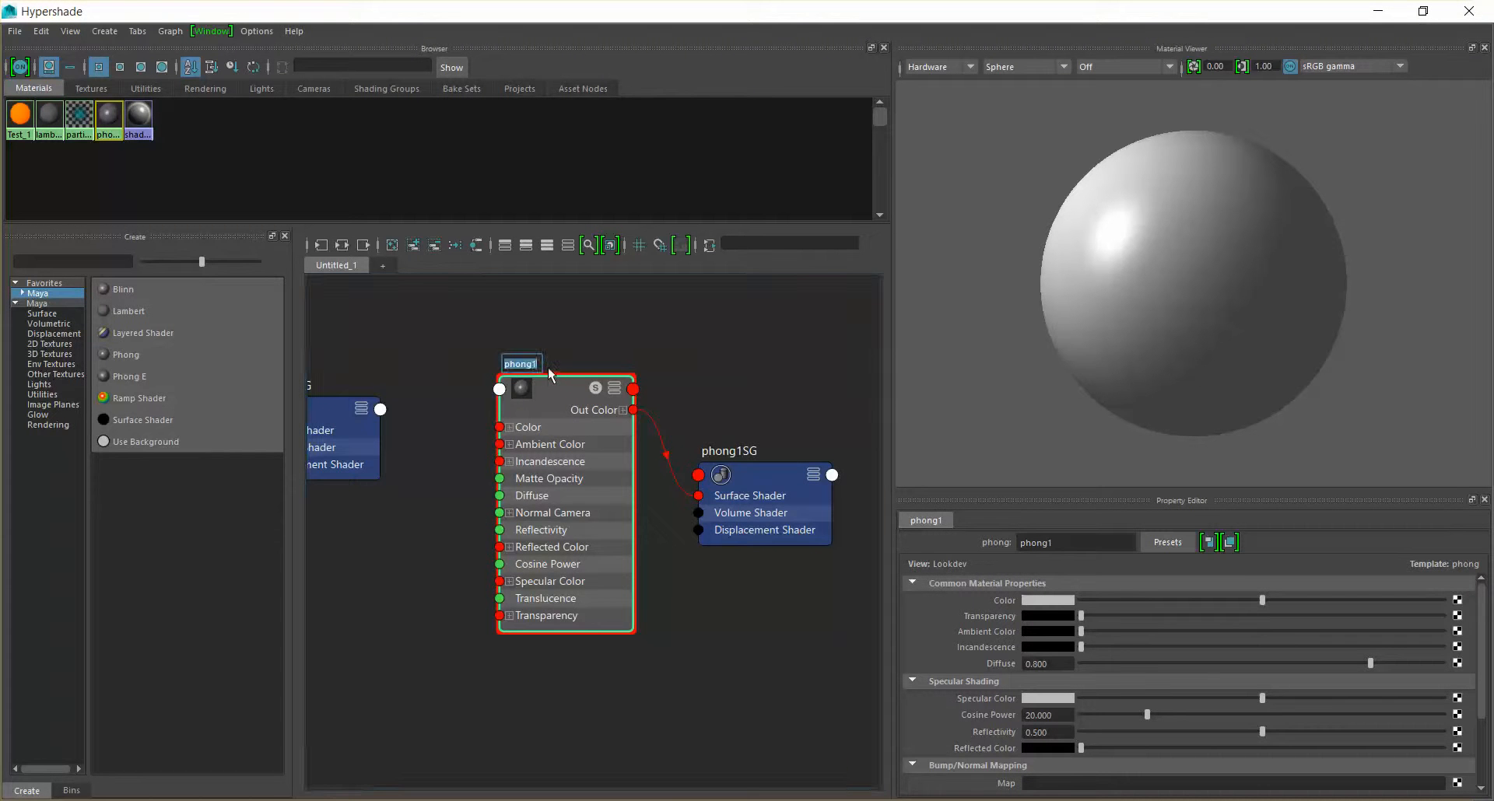
pyautogui.write('////////p')
pyautogui.press('BackSpace')
pyautogui.press('BackSpace')
pyautogui.press('BackSpace')
pyautogui.press('BackSpace')
pyautogui.press('Return')
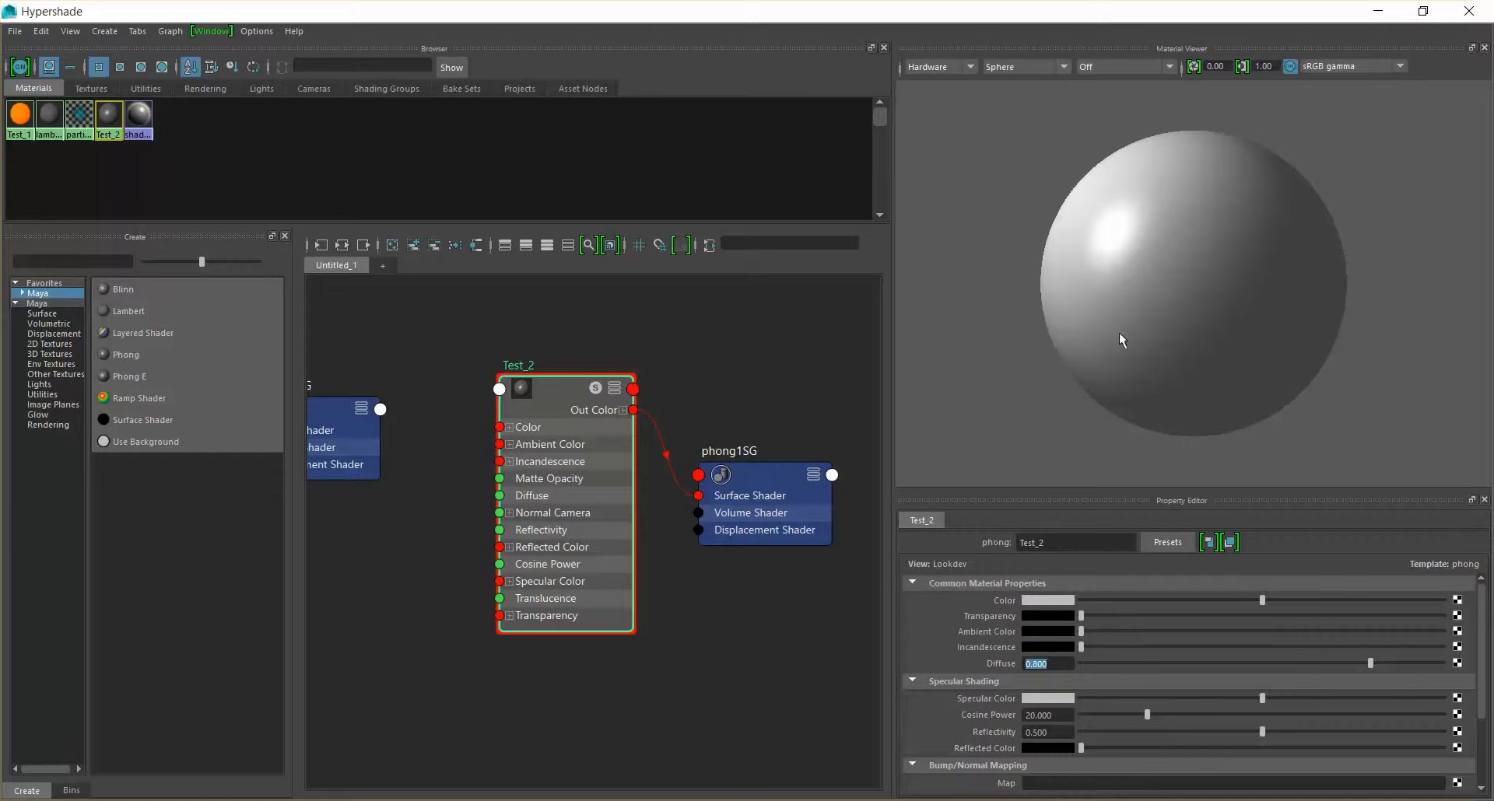
# Set Test_2's color to the orange from the color history and its ambient color to a slightly darker shade of that orange
pyautogui.click(1058, 597)
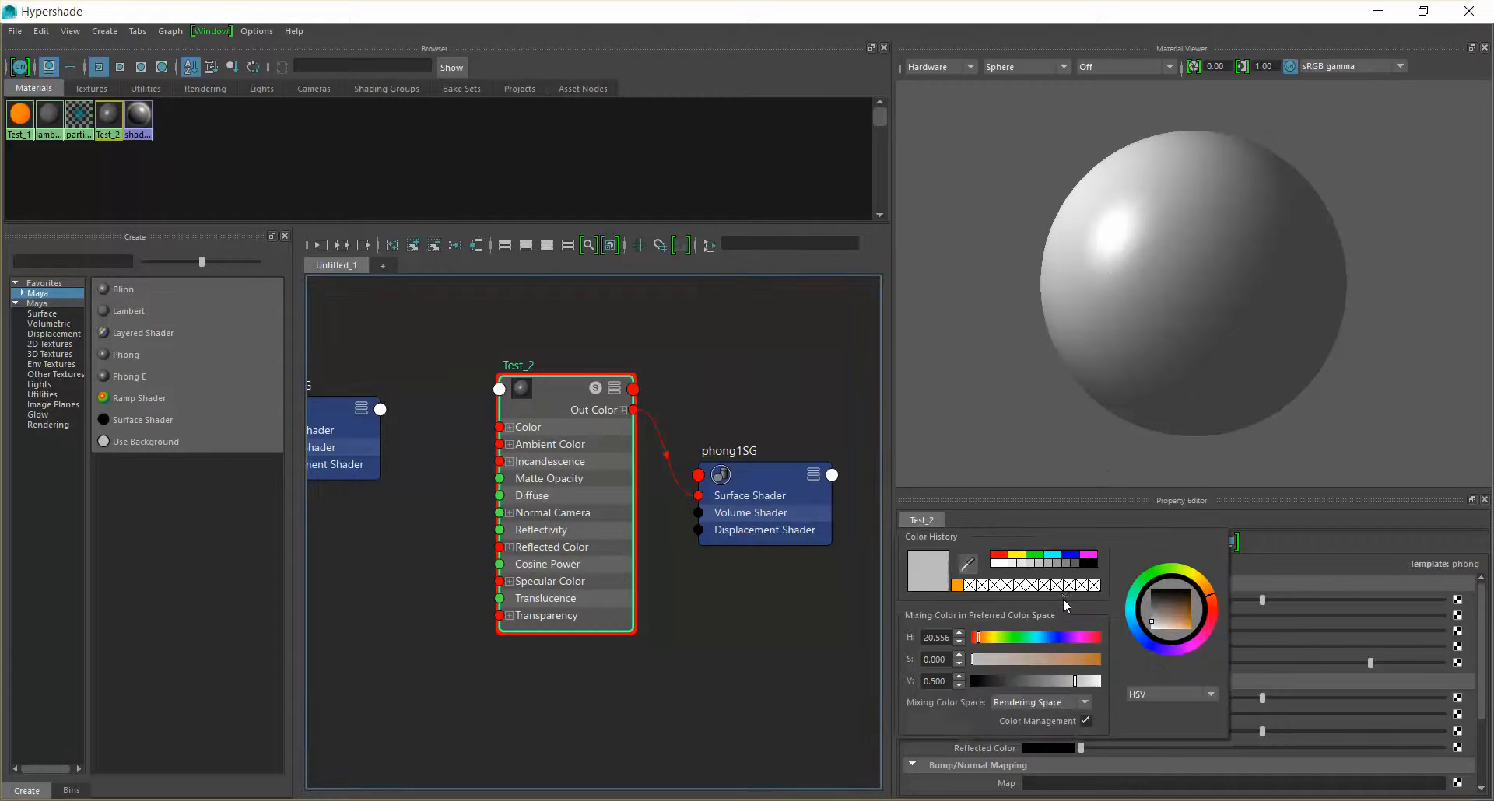
pyautogui.click(958, 584)
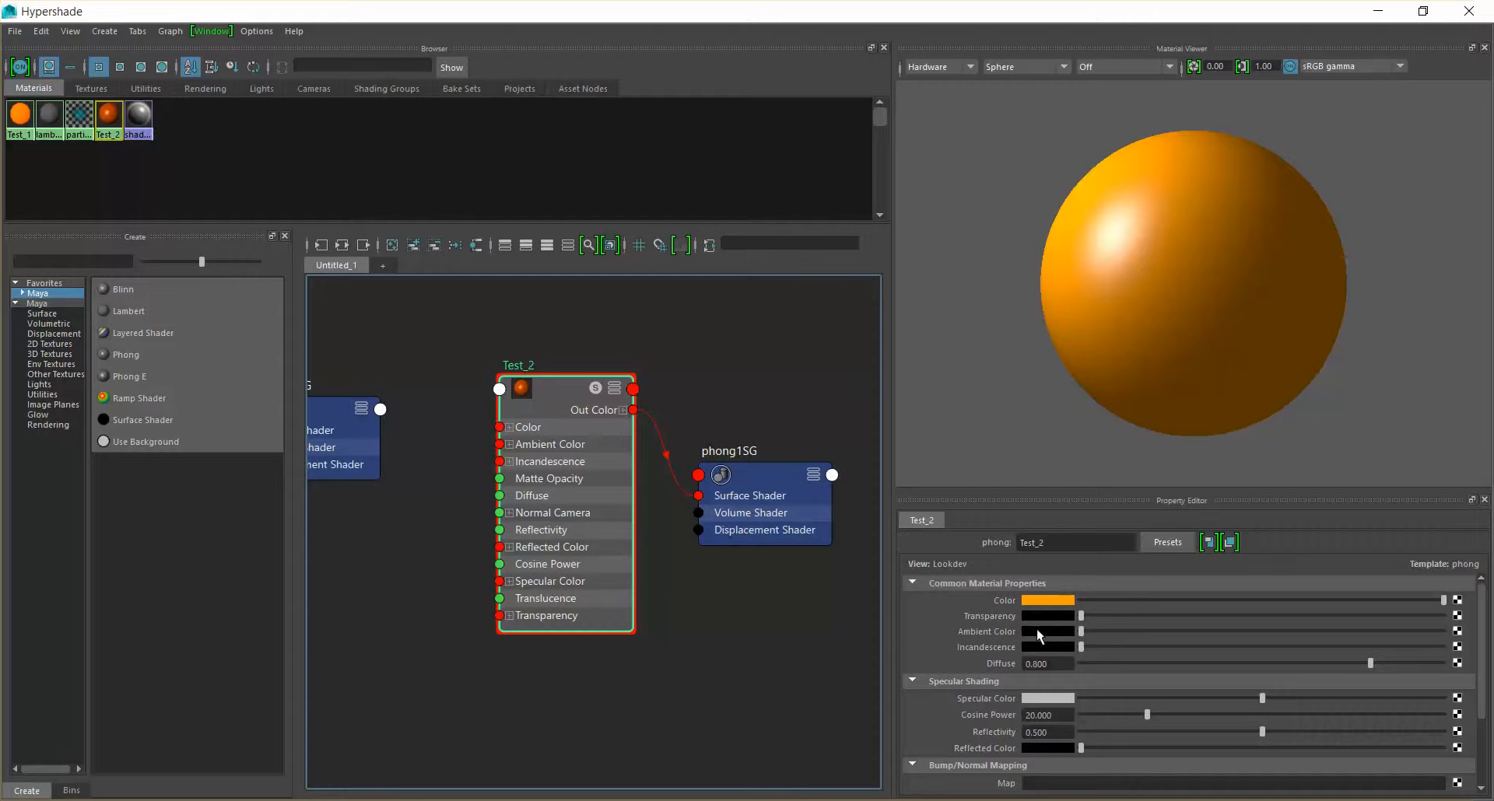
pyautogui.moveTo(1091, 633); pyautogui.dragTo(1118, 633)
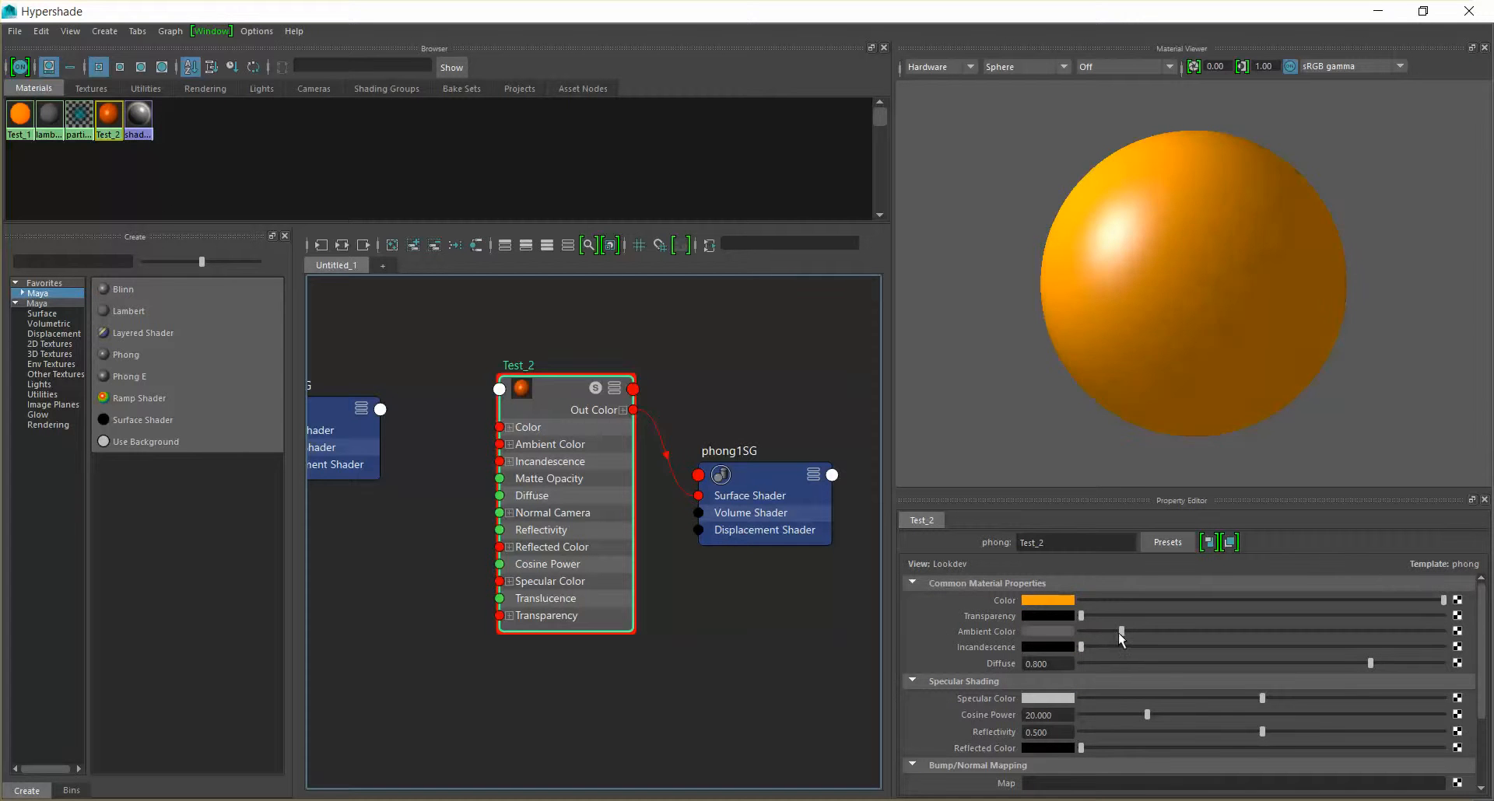
pyautogui.click(1043, 631)
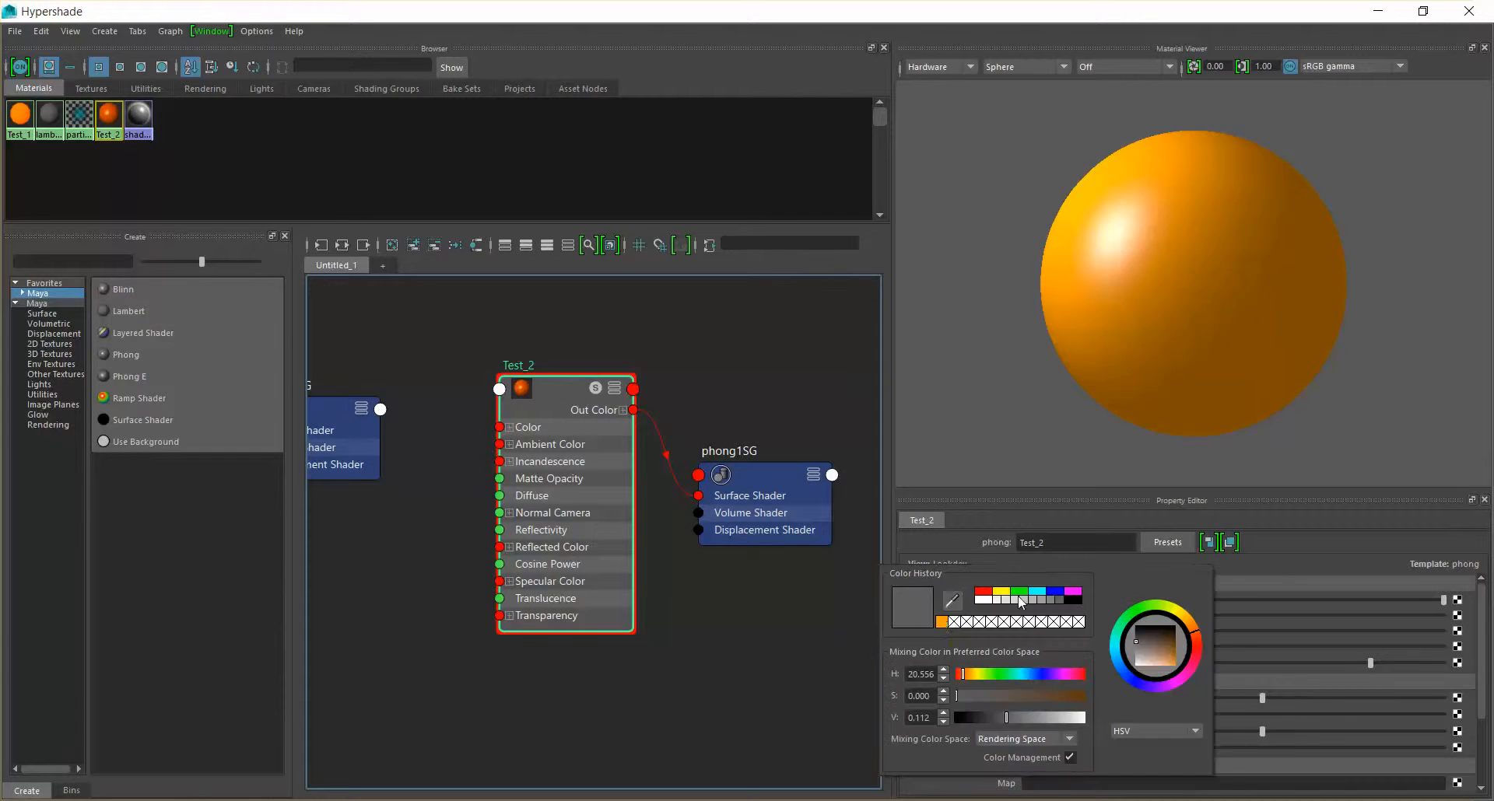
pyautogui.click(947, 623)
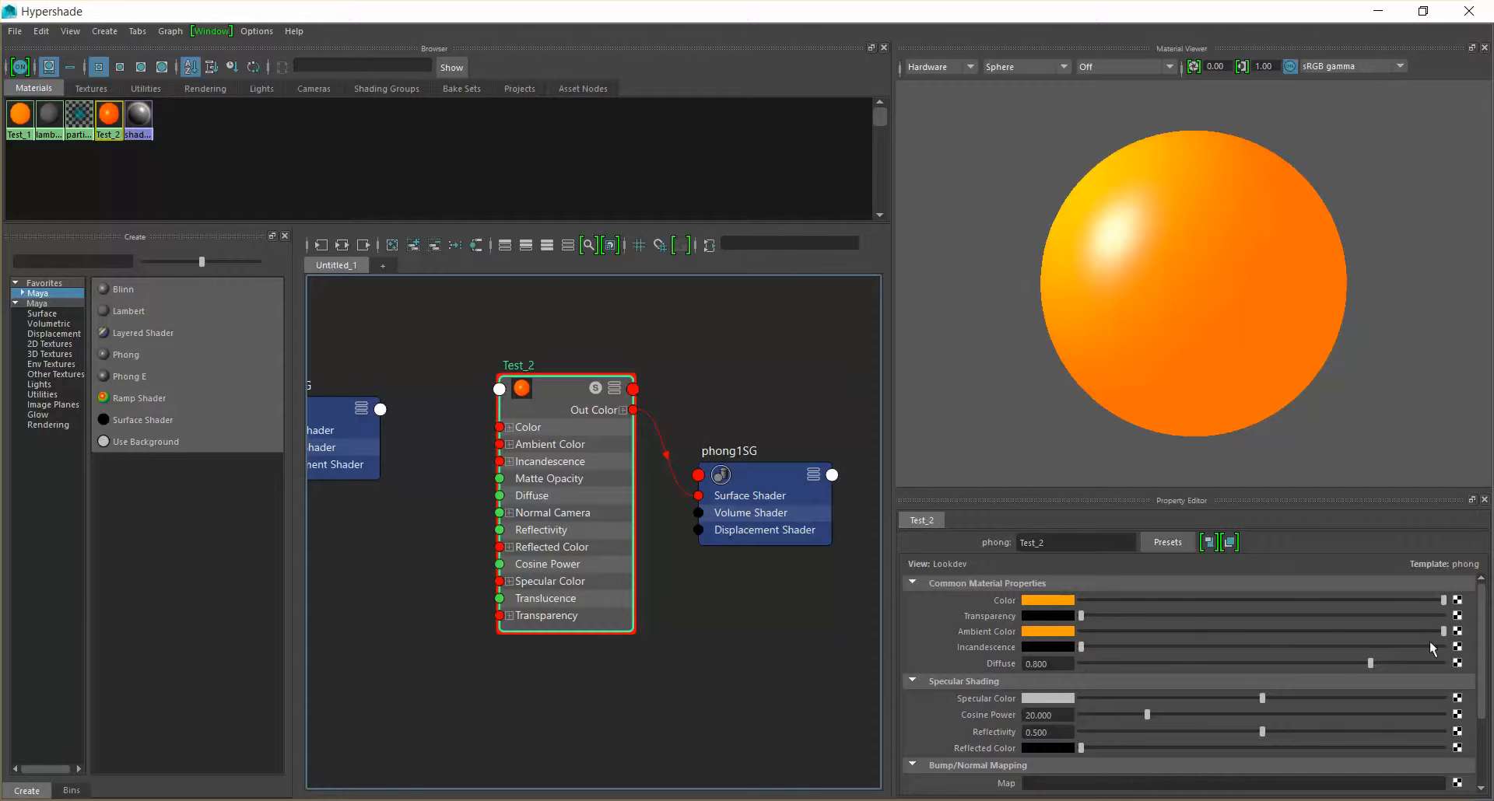
pyautogui.moveTo(1443, 631); pyautogui.dragTo(1377, 632)
# Uncover the viewport, assign the Test_2 material to the ball and deselect it
pyautogui.moveTo(773, 11); pyautogui.dragTo(1032, 119)
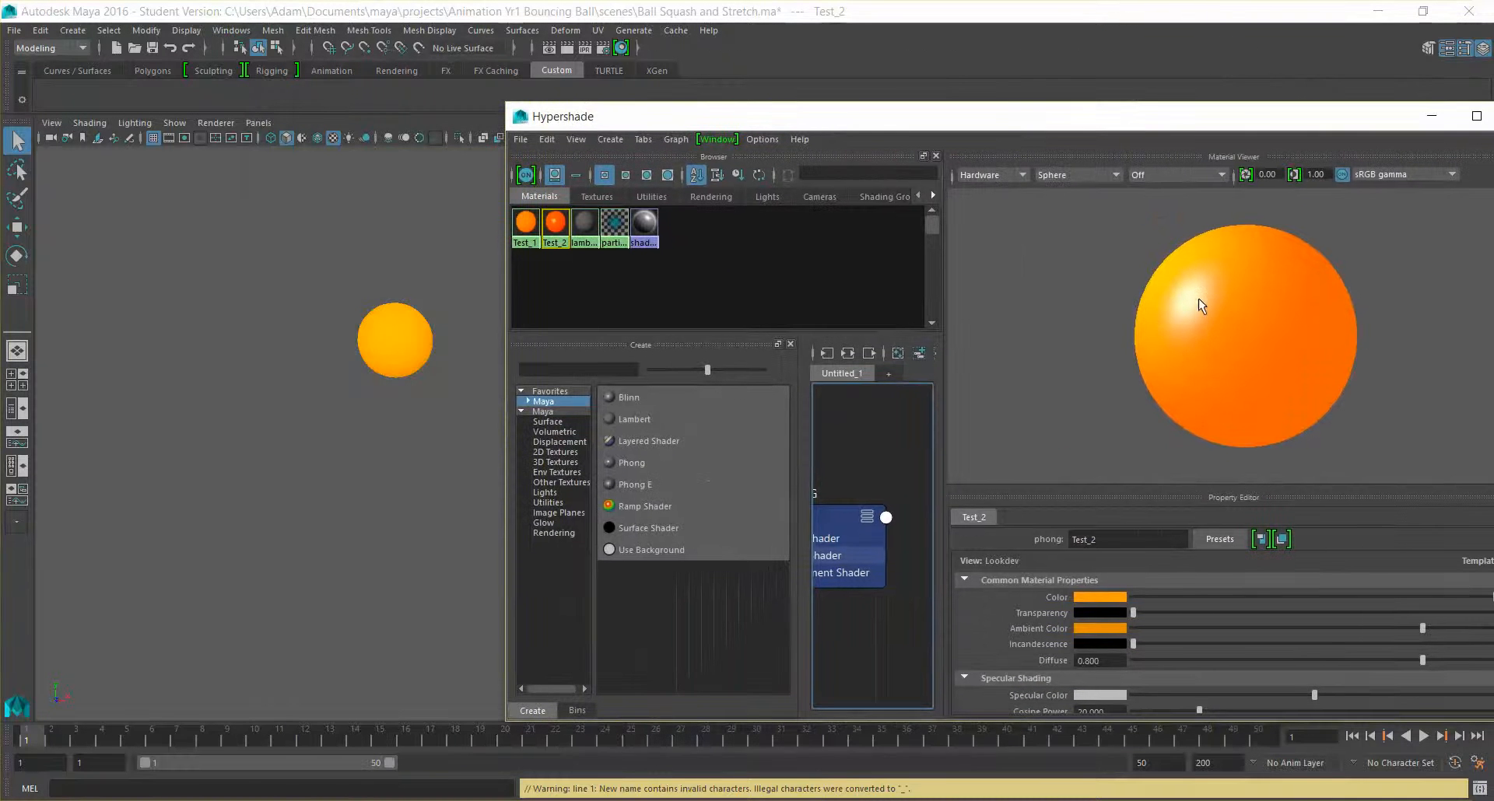
pyautogui.click(407, 344)
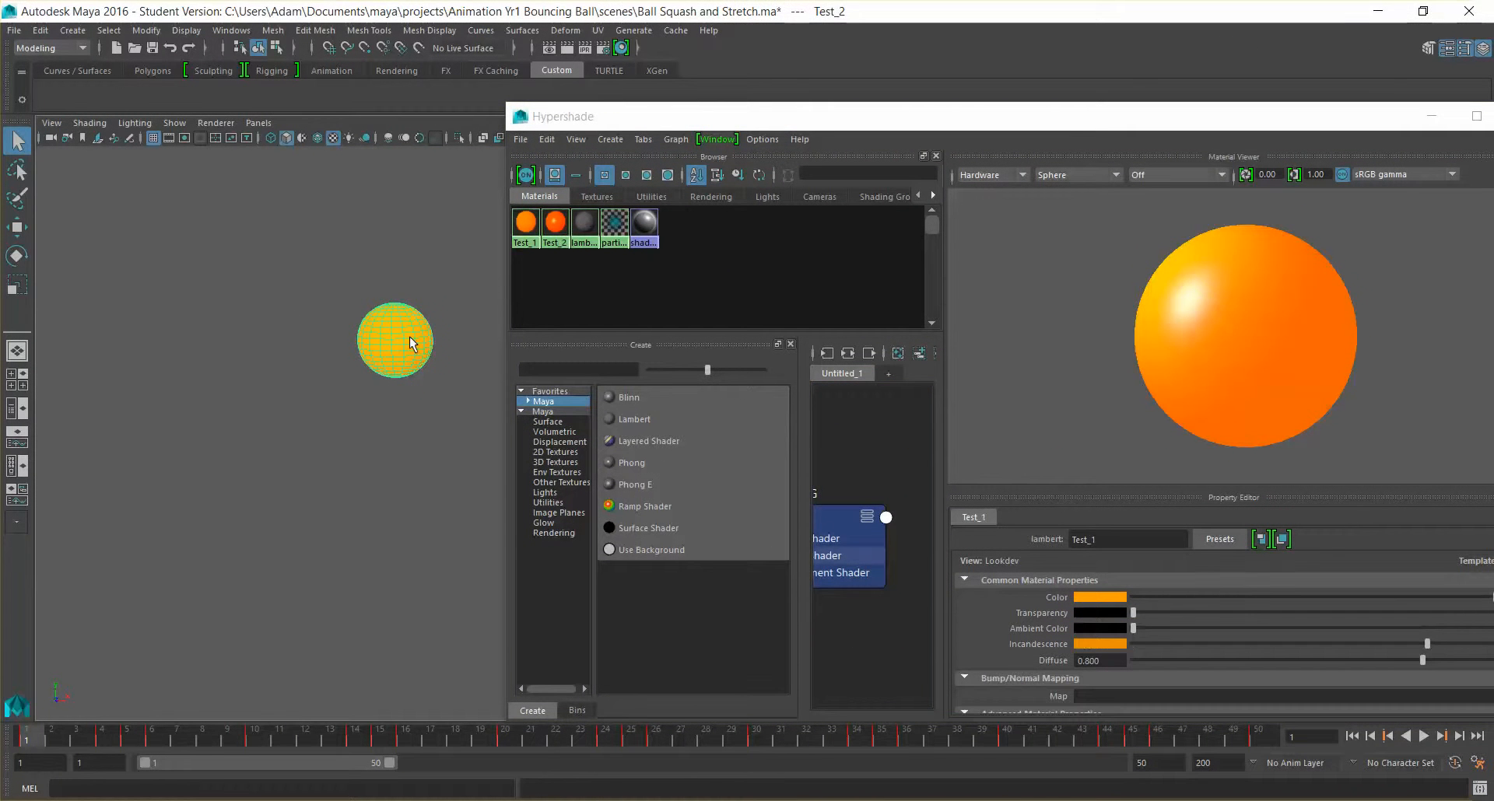
pyautogui.rightClick(556, 225)
pyautogui.moveTo(558, 230); pyautogui.dragTo(554, 186, button='right')
pyautogui.click(451, 230)
pyautogui.moveTo(383, 412)
pyautogui.keyDown('alt'); pyautogui.mouseDown()
pyautogui.moveTo(450, 437)
pyautogui.moveTo(353, 434)
pyautogui.moveTo(400, 434)
pyautogui.moveTo(407, 399)
pyautogui.moveTo(390, 420)
pyautogui.mouseUp(); pyautogui.keyUp('alt')
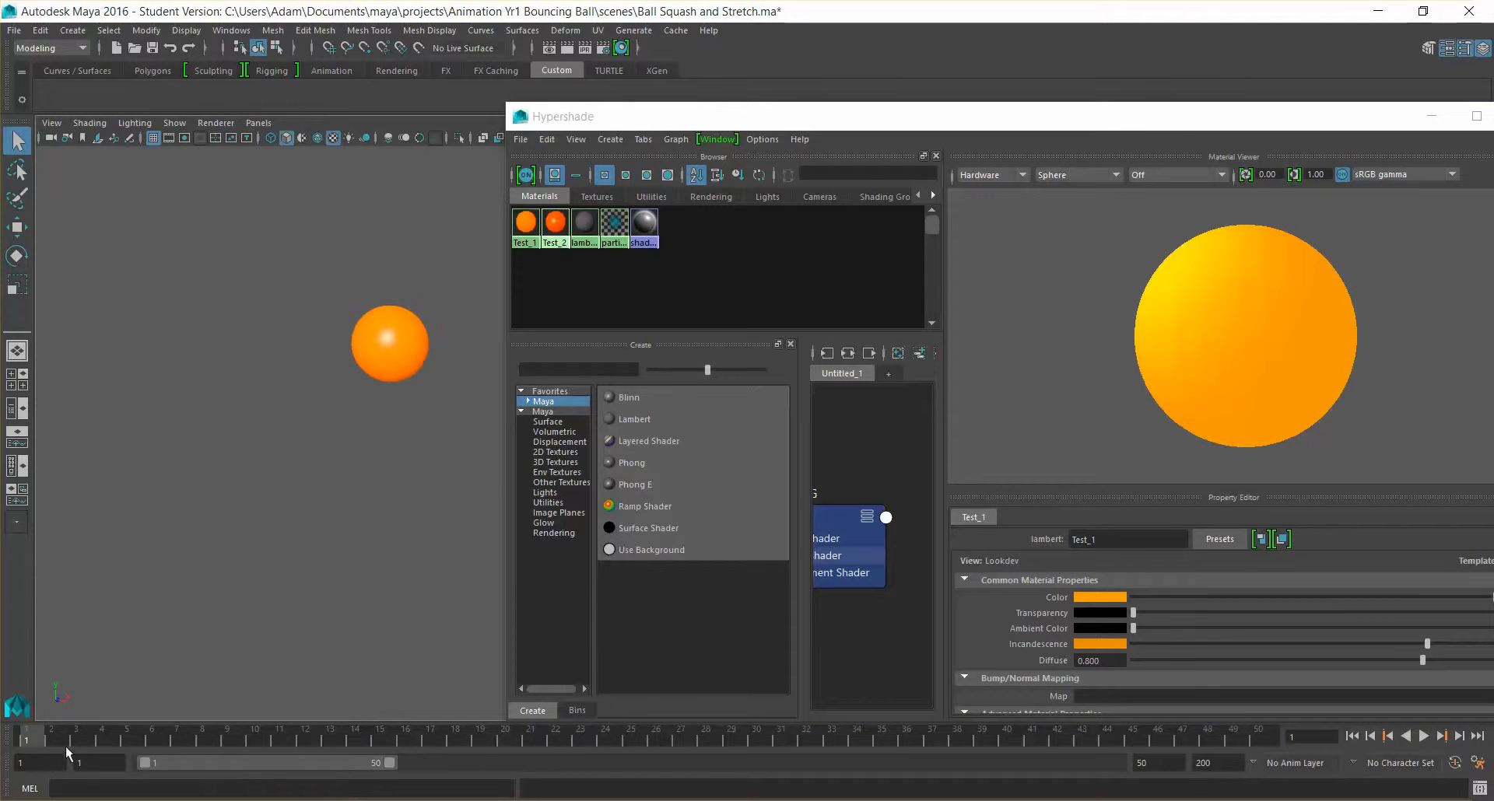
# Minimize the Hypershade, scrub through the bounce animation, and examine the ball's Phong highlight up close with the ball selected at frame 1
pyautogui.click(92, 743)
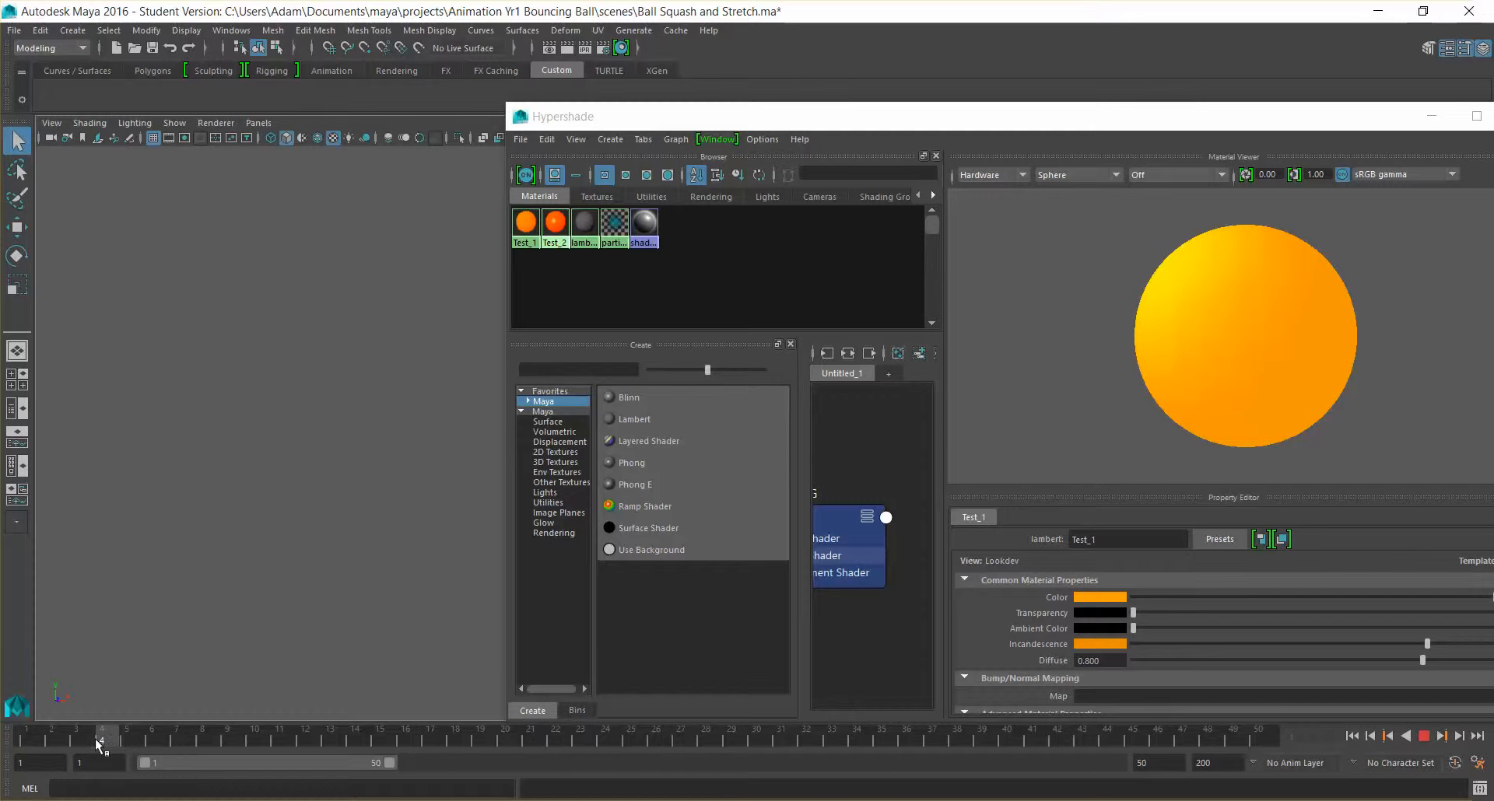
pyautogui.click(1431, 116)
pyautogui.moveTo(661, 520)
pyautogui.keyDown('alt'); pyautogui.mouseDown()
pyautogui.moveTo(634, 494)
pyautogui.moveTo(661, 480)
pyautogui.moveTo(652, 518)
pyautogui.mouseUp(); pyautogui.keyUp('alt')
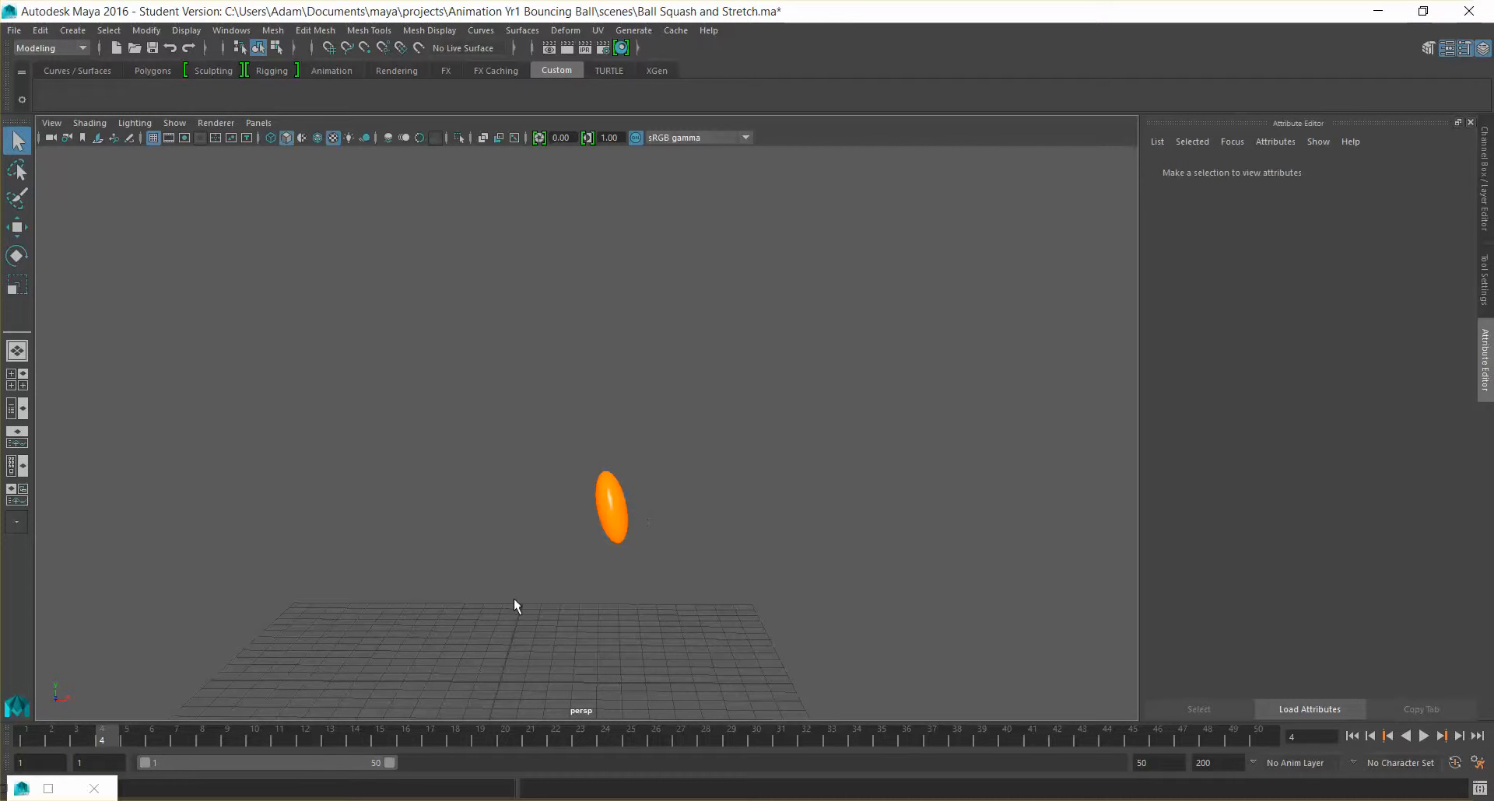
pyautogui.moveTo(130, 741); pyautogui.dragTo(239, 749)
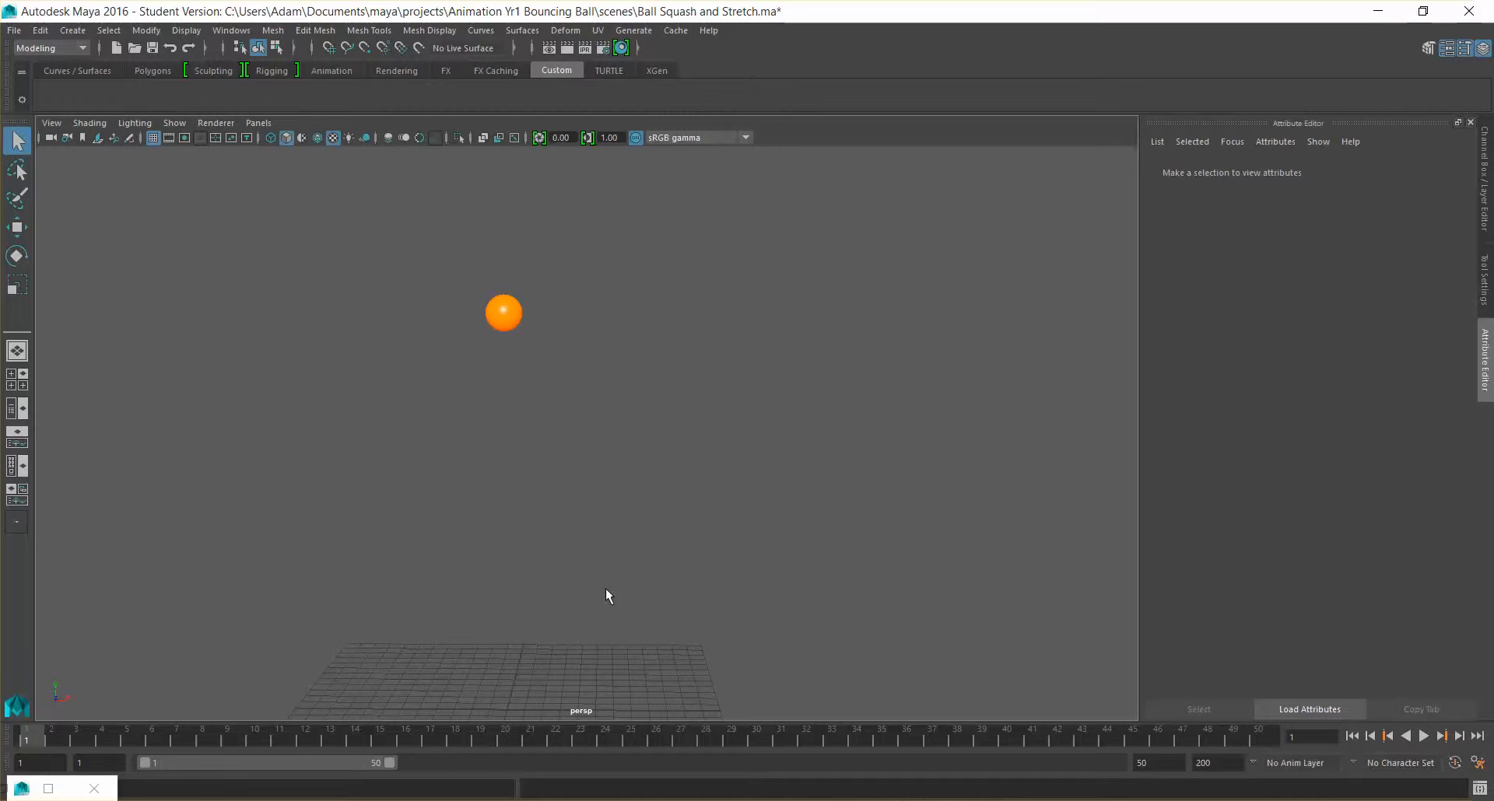
pyautogui.keyDown('alt'); pyautogui.moveTo(593, 441); pyautogui.dragTo(494, 434, button='middle'); pyautogui.keyUp('alt')
pyautogui.click(405, 307)
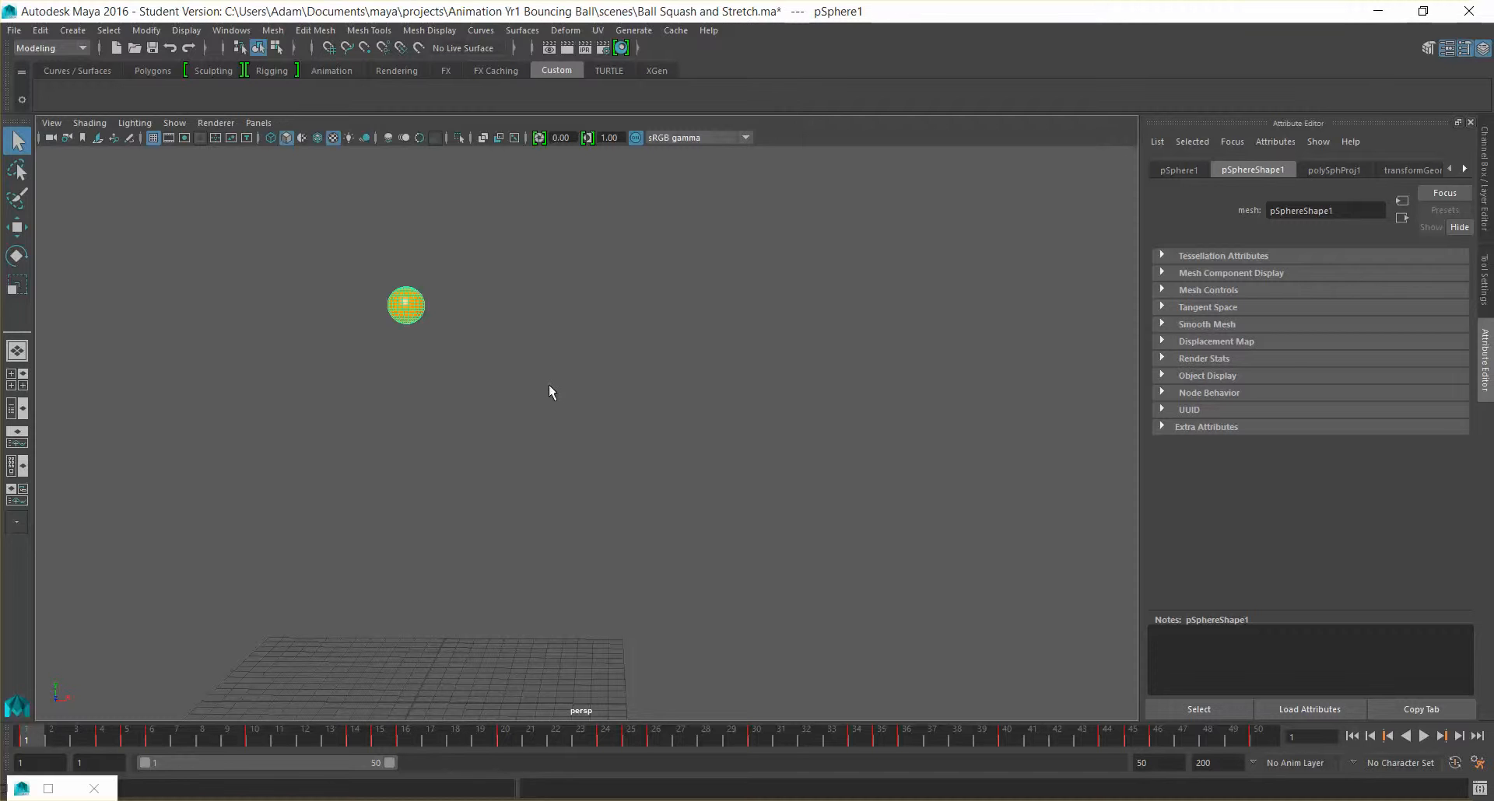
pyautogui.keyDown('alt'); pyautogui.moveTo(558, 469); pyautogui.dragTo(651, 519, button='middle'); pyautogui.keyUp('alt')
pyautogui.scroll(1, 572, 465)
pyautogui.scroll(-2, 558, 504)
pyautogui.scroll(3, 560, 506)
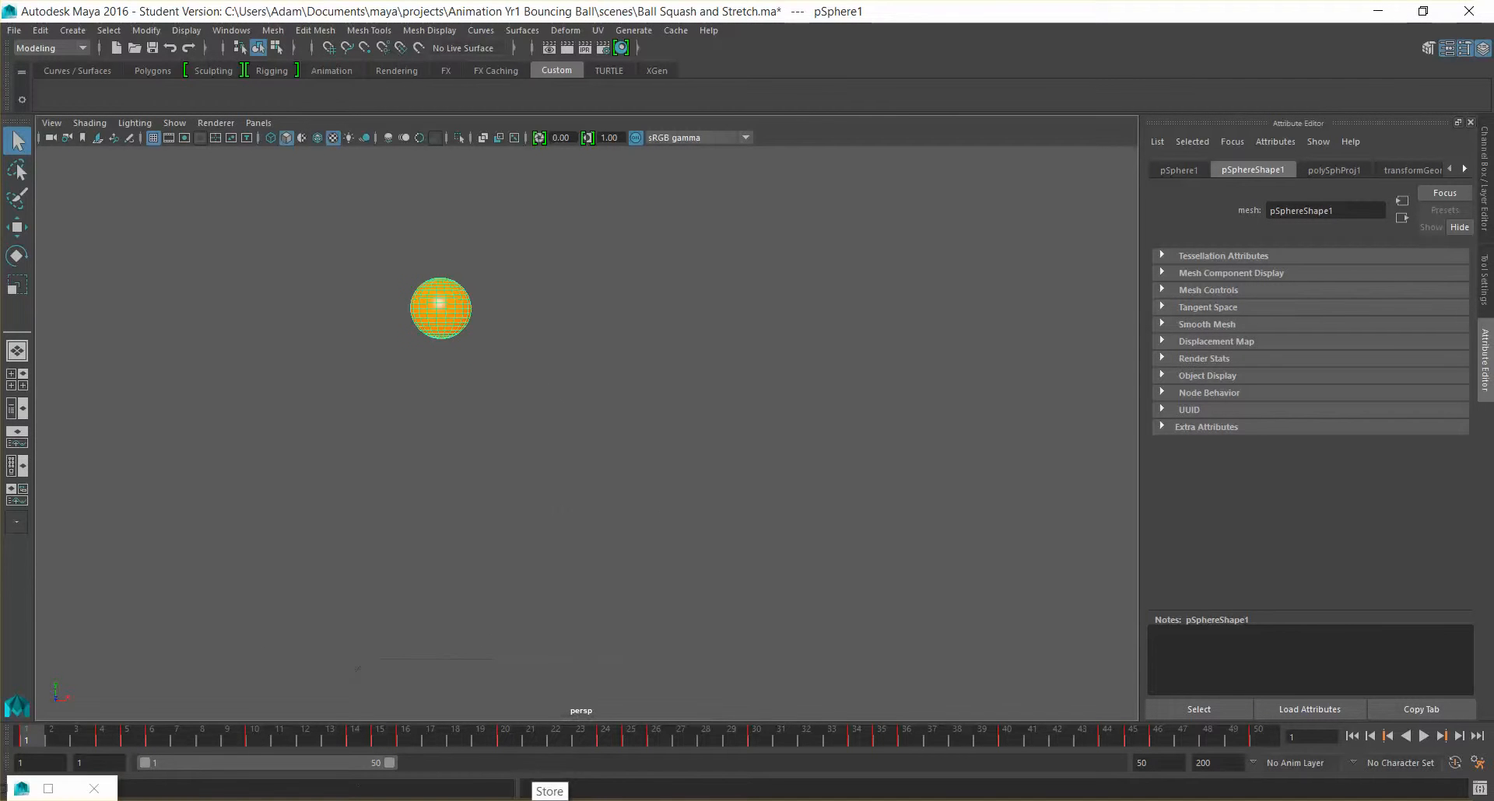
# Restore the Hypershade and move the Test_2 and phong1SG nodes lower in the graph, away from the lambert2SG node
pyautogui.click(49, 788)
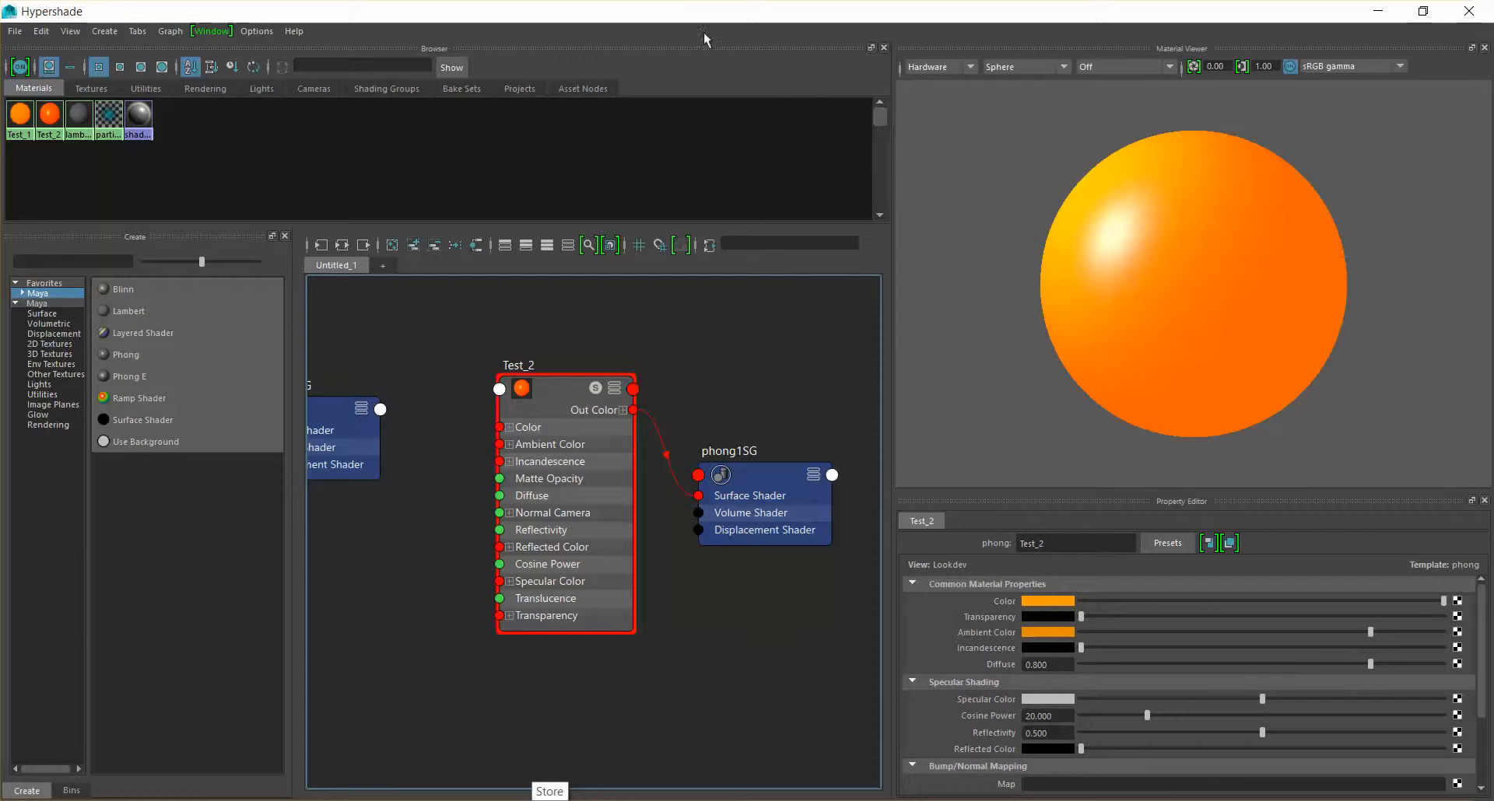
pyautogui.scroll(-2, 722, 381)
pyautogui.scroll(1, 735, 375)
pyautogui.moveTo(735, 375)
pyautogui.keyDown('alt'); pyautogui.mouseDown(button='middle')
pyautogui.moveTo(827, 357)
pyautogui.moveTo(743, 365)
pyautogui.mouseUp(button='middle'); pyautogui.keyUp('alt')
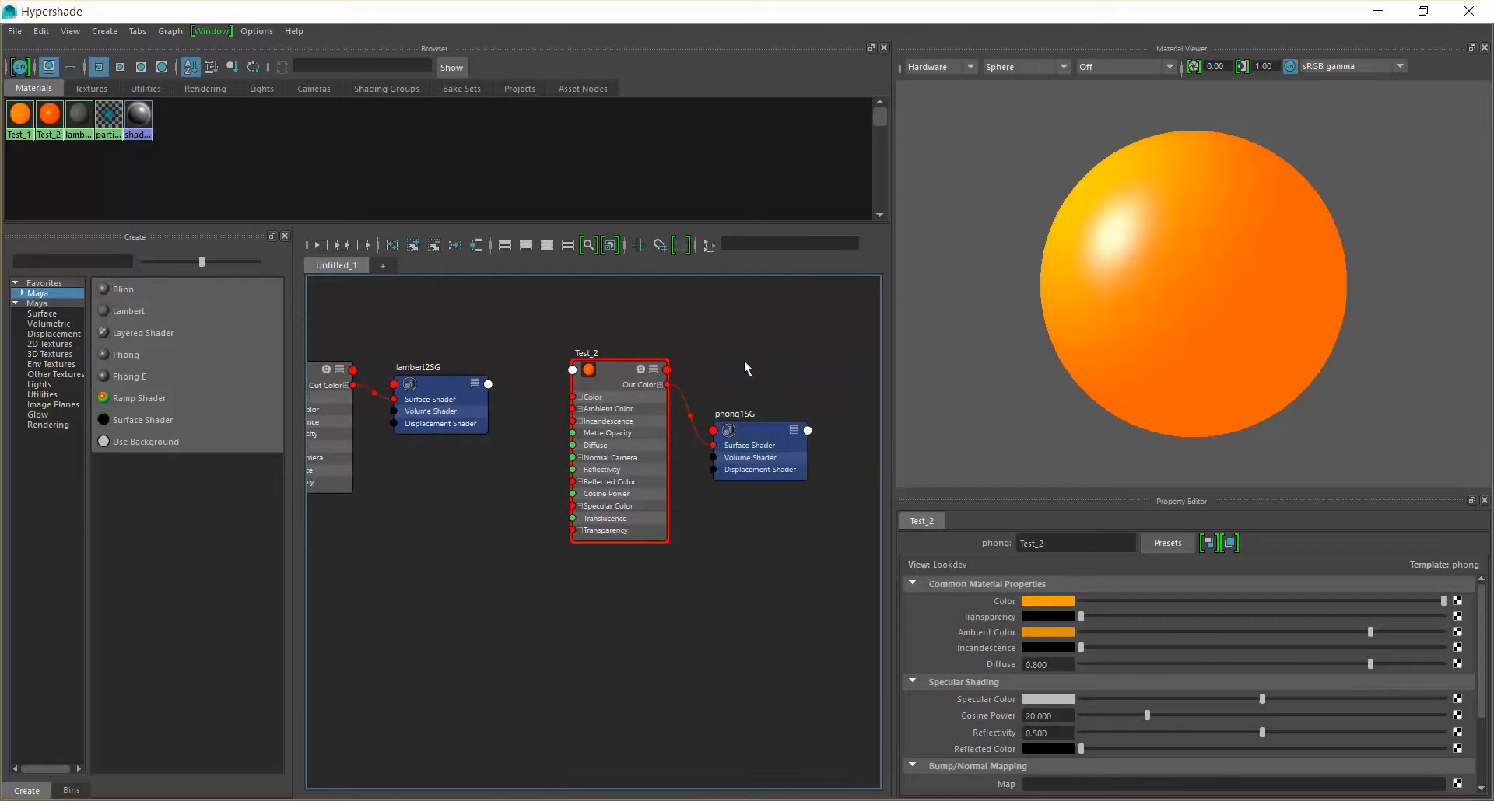
pyautogui.moveTo(613, 372); pyautogui.dragTo(633, 501)
pyautogui.moveTo(766, 431); pyautogui.dragTo(801, 487)
pyautogui.moveTo(641, 498); pyautogui.dragTo(625, 466)
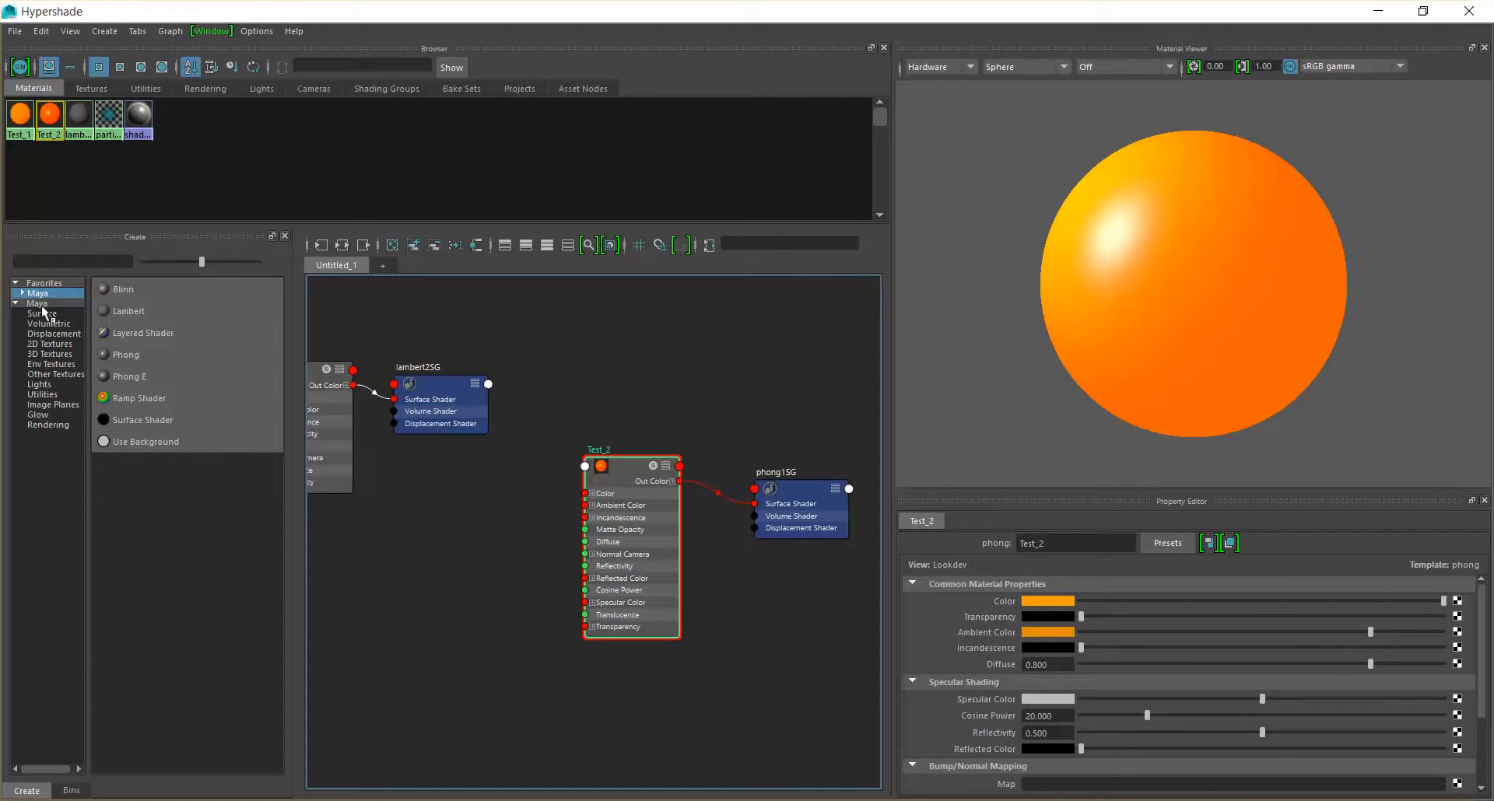
# Show the full list of Maya node types available for creation and look through it
pyautogui.click(44, 304)
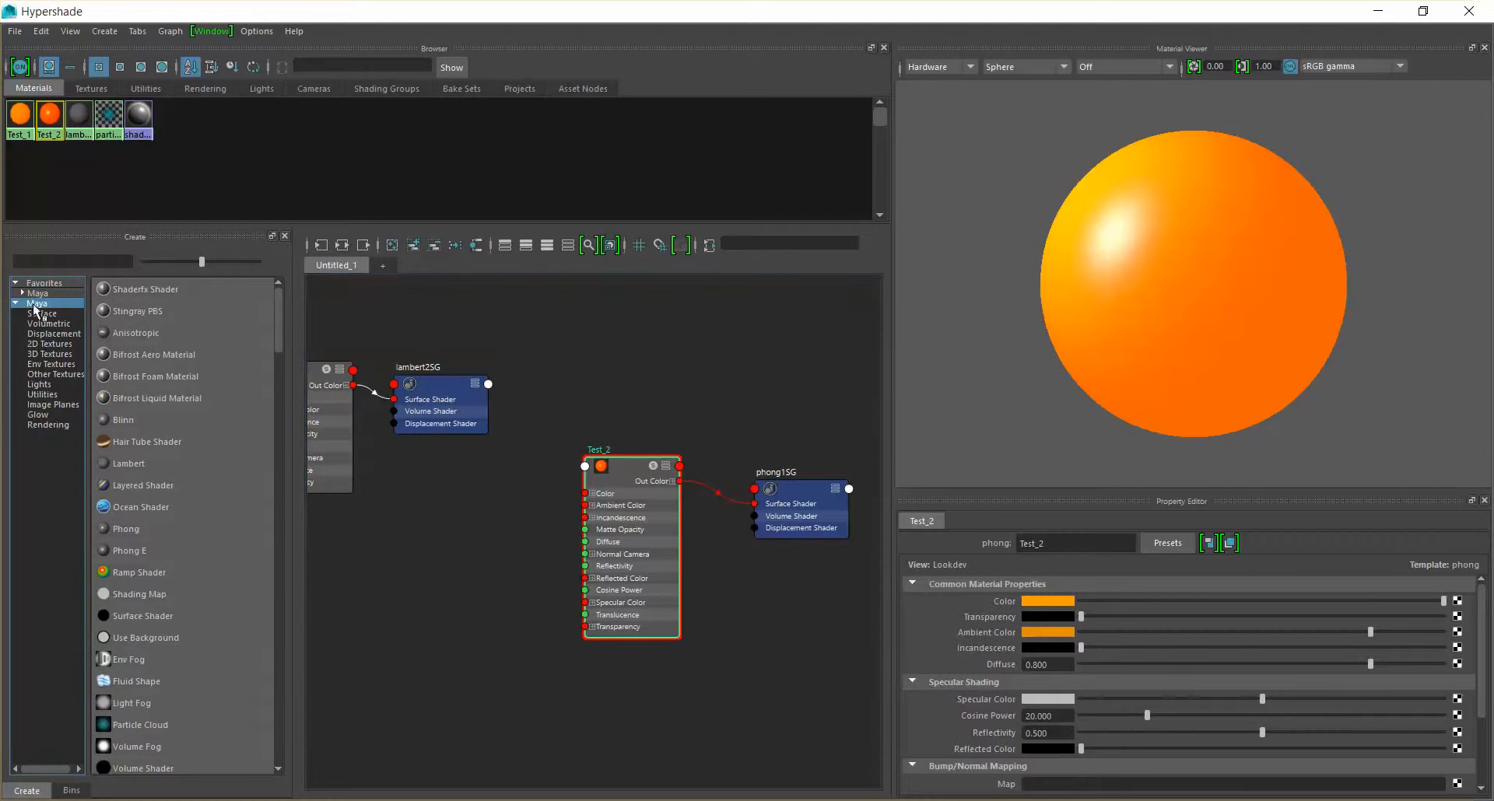
pyautogui.scroll(-2, 172, 389)
pyautogui.scroll(-1, 175, 388)
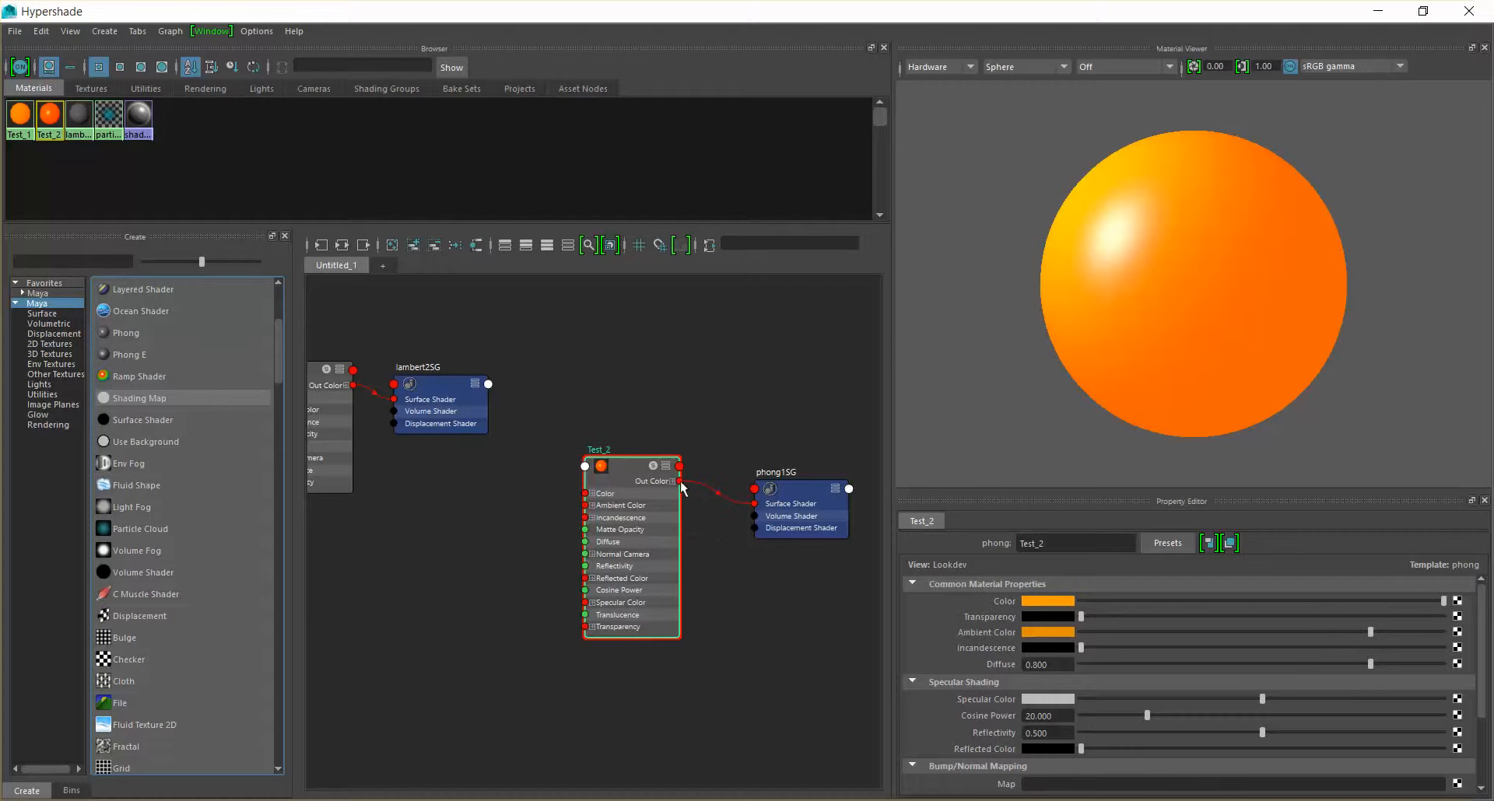
# Map a File texture to Test_2's color and arrange the file1 and place2dTexture1 nodes in a row before Test_2
pyautogui.click(1457, 602)
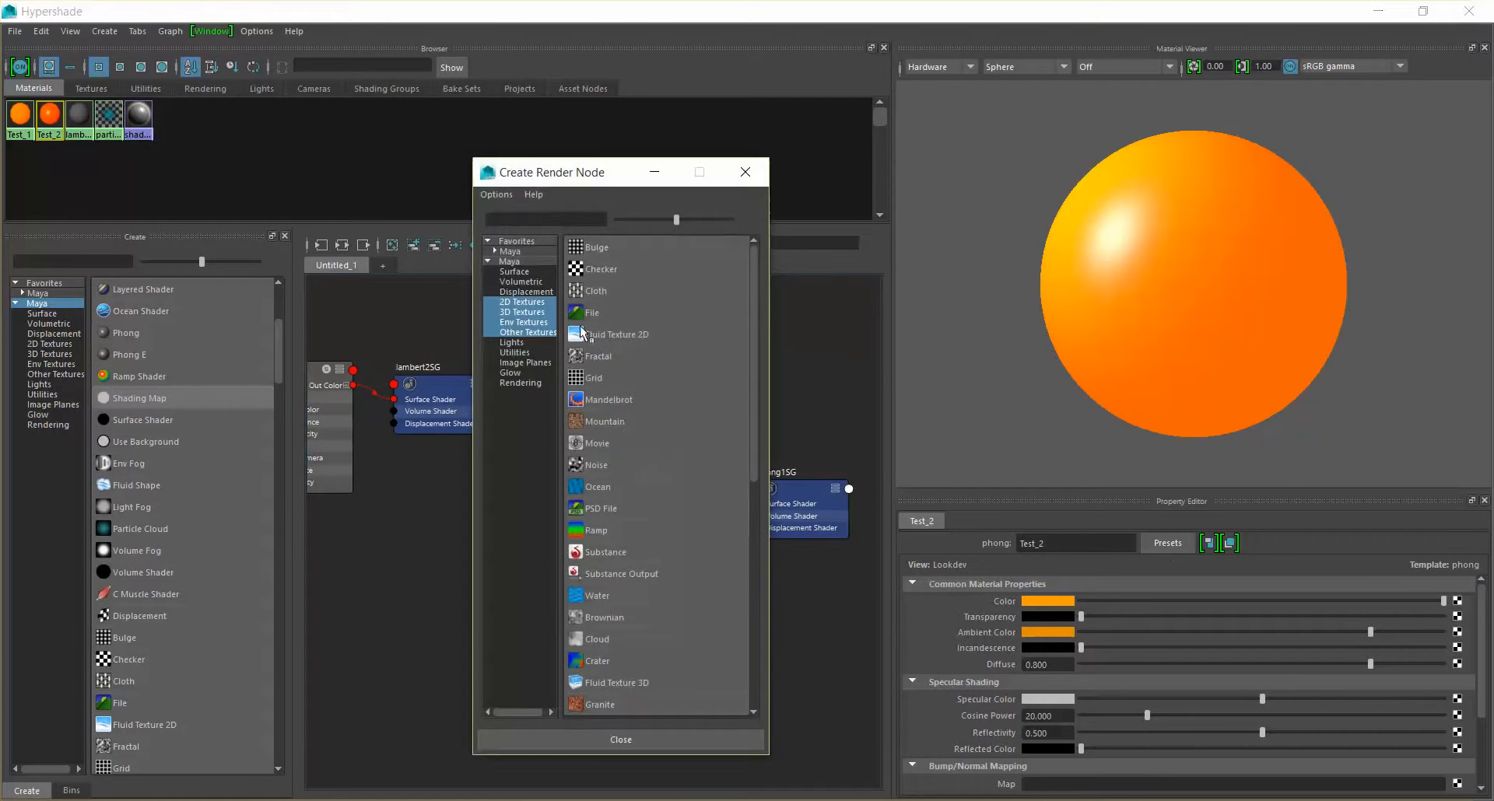
pyautogui.click(592, 313)
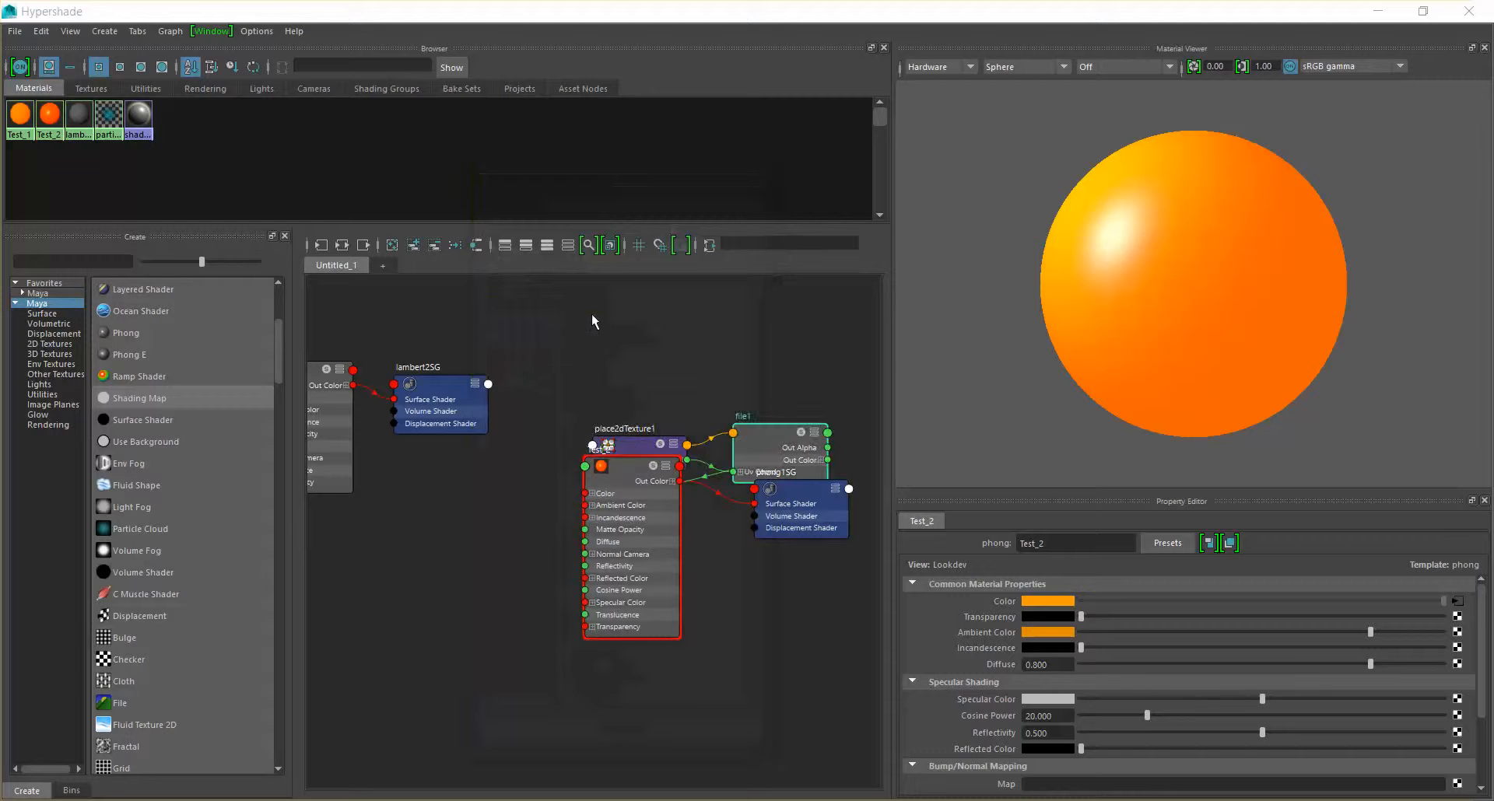
pyautogui.moveTo(777, 437); pyautogui.dragTo(476, 381)
pyautogui.moveTo(479, 554); pyautogui.dragTo(505, 526)
pyautogui.moveTo(636, 442); pyautogui.dragTo(358, 554)
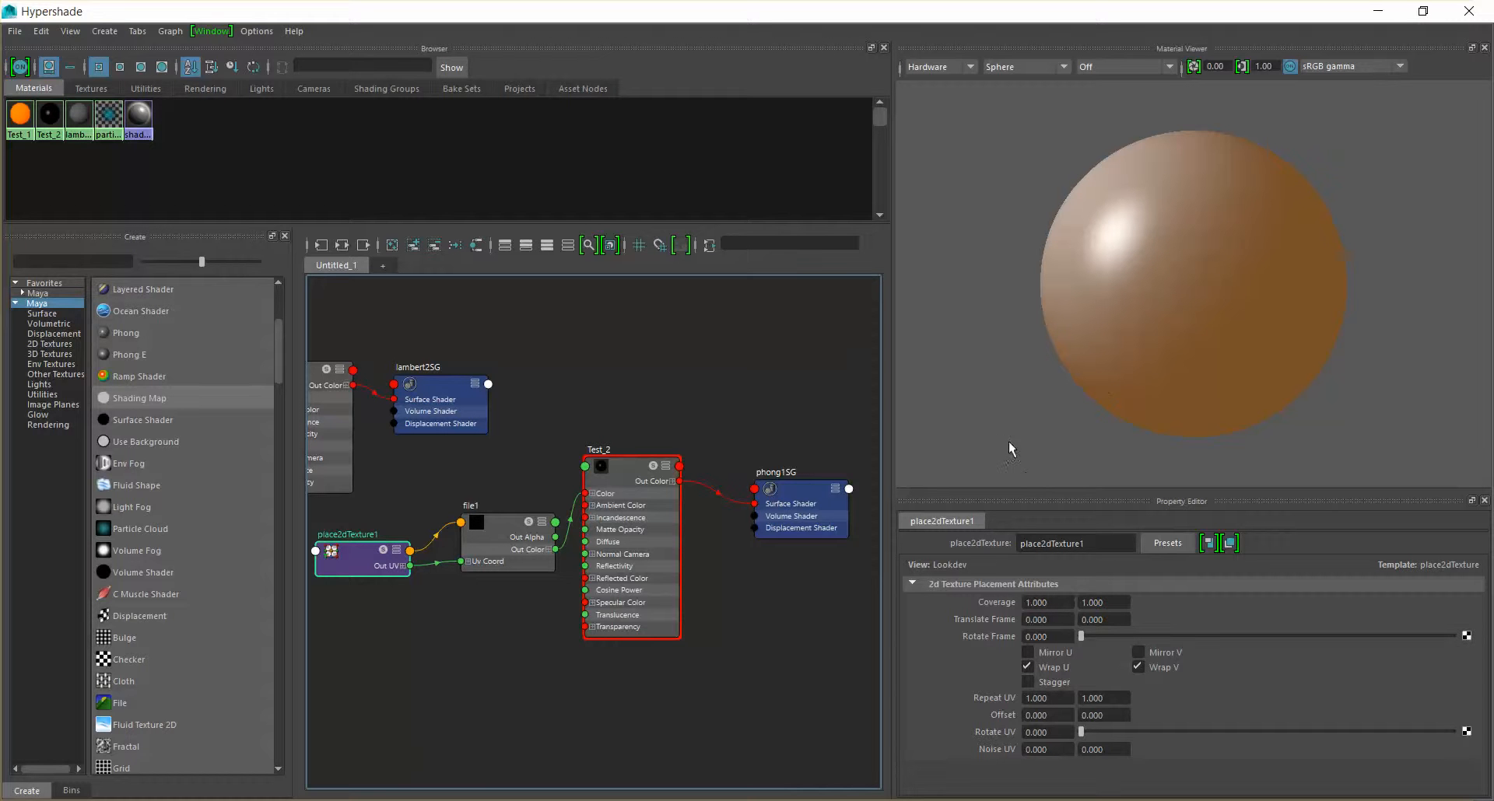
# Select the file1 node and open the file browser for its image
pyautogui.click(492, 527)
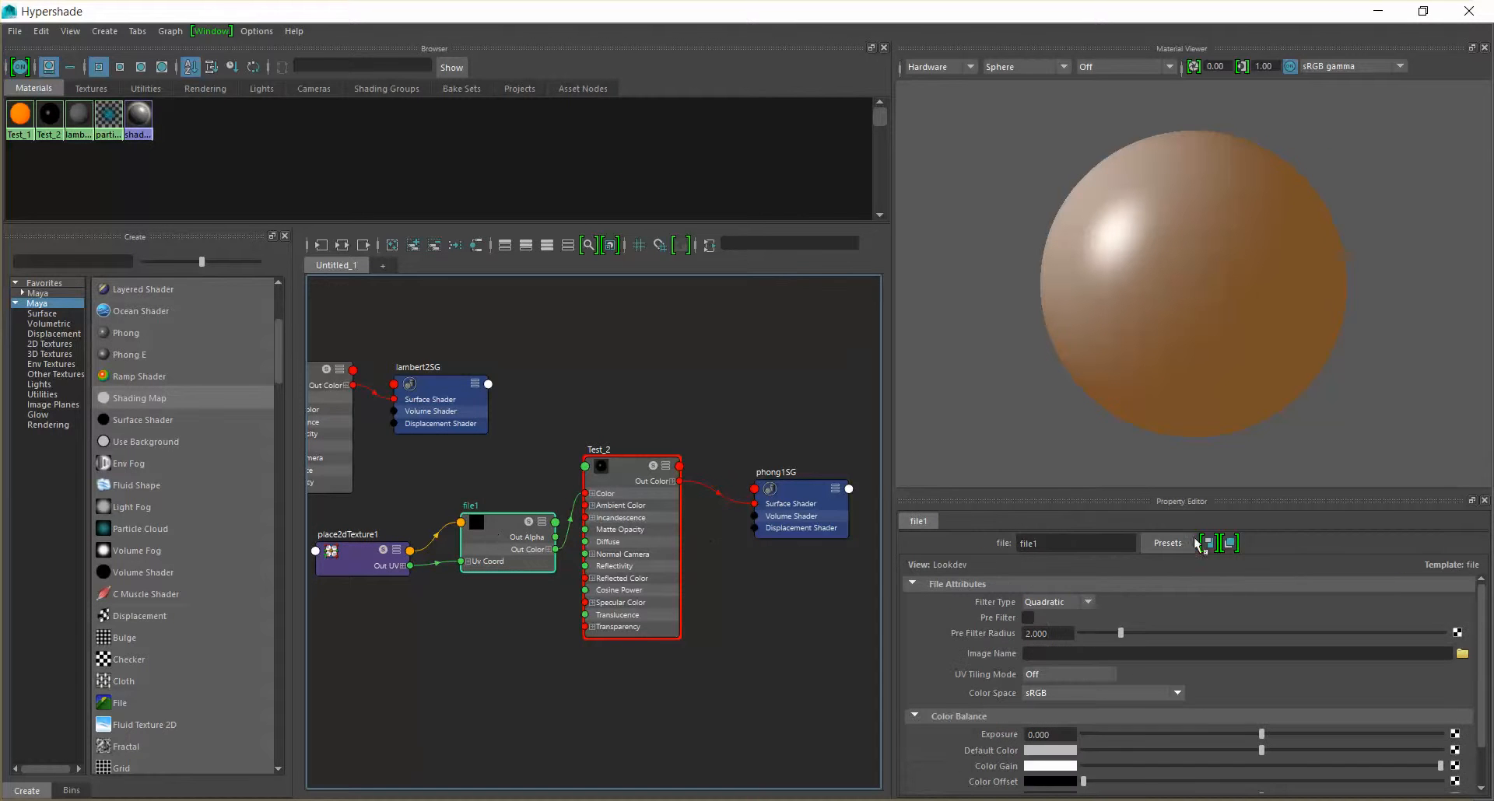
pyautogui.click(1461, 655)
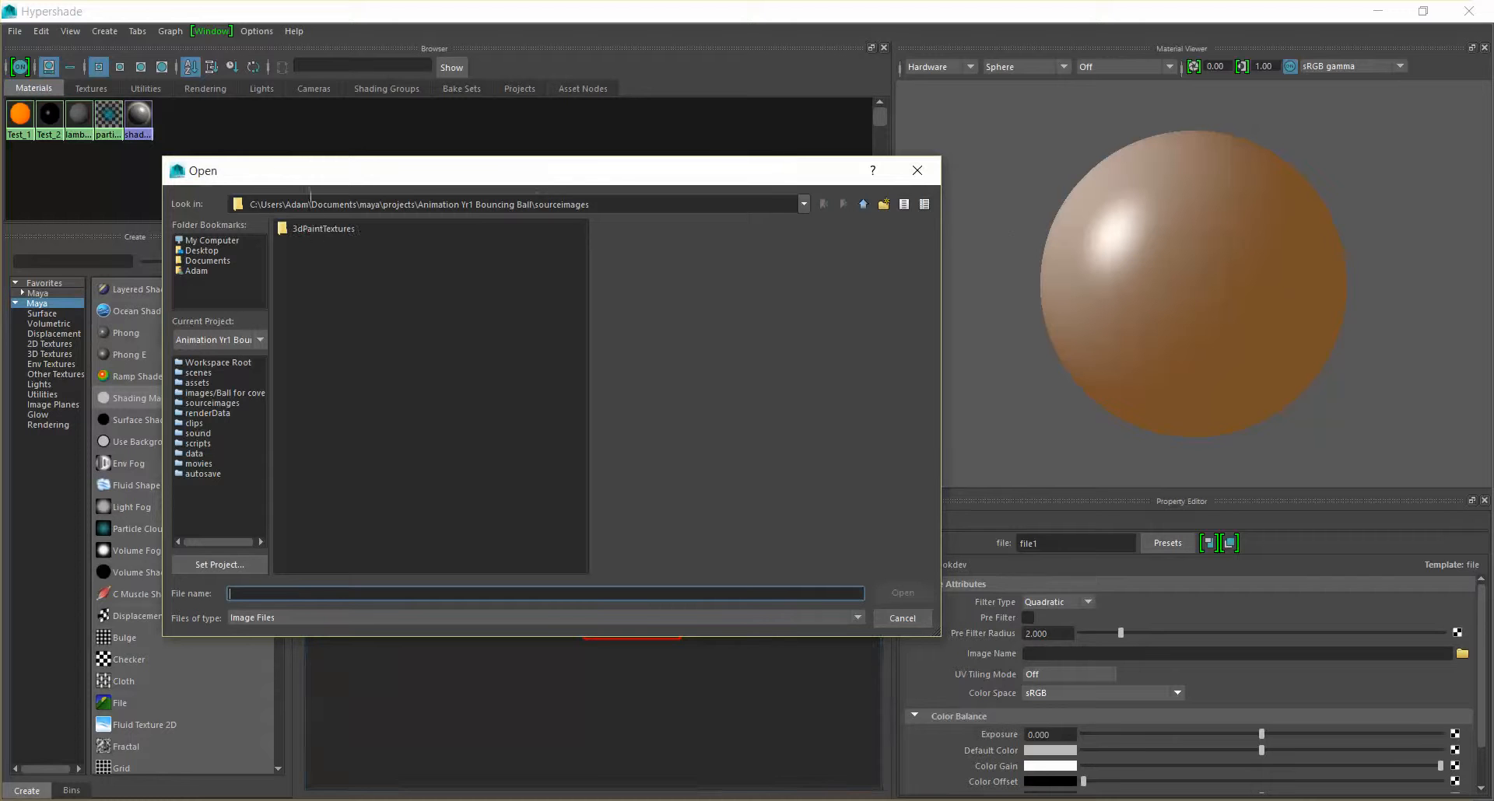
pyautogui.click(196, 262)
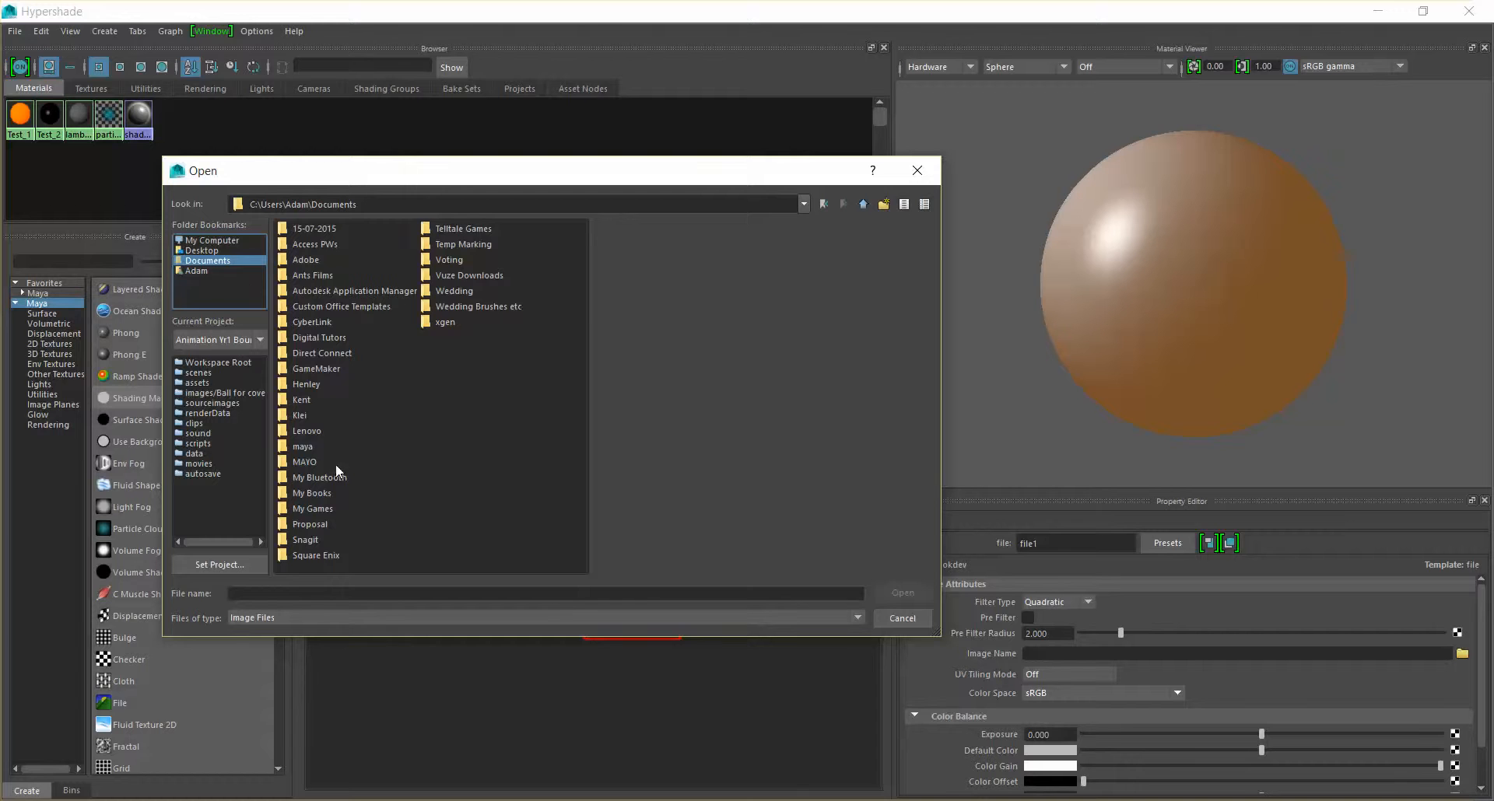
pyautogui.doubleClick(305, 445)
pyautogui.click(320, 275)
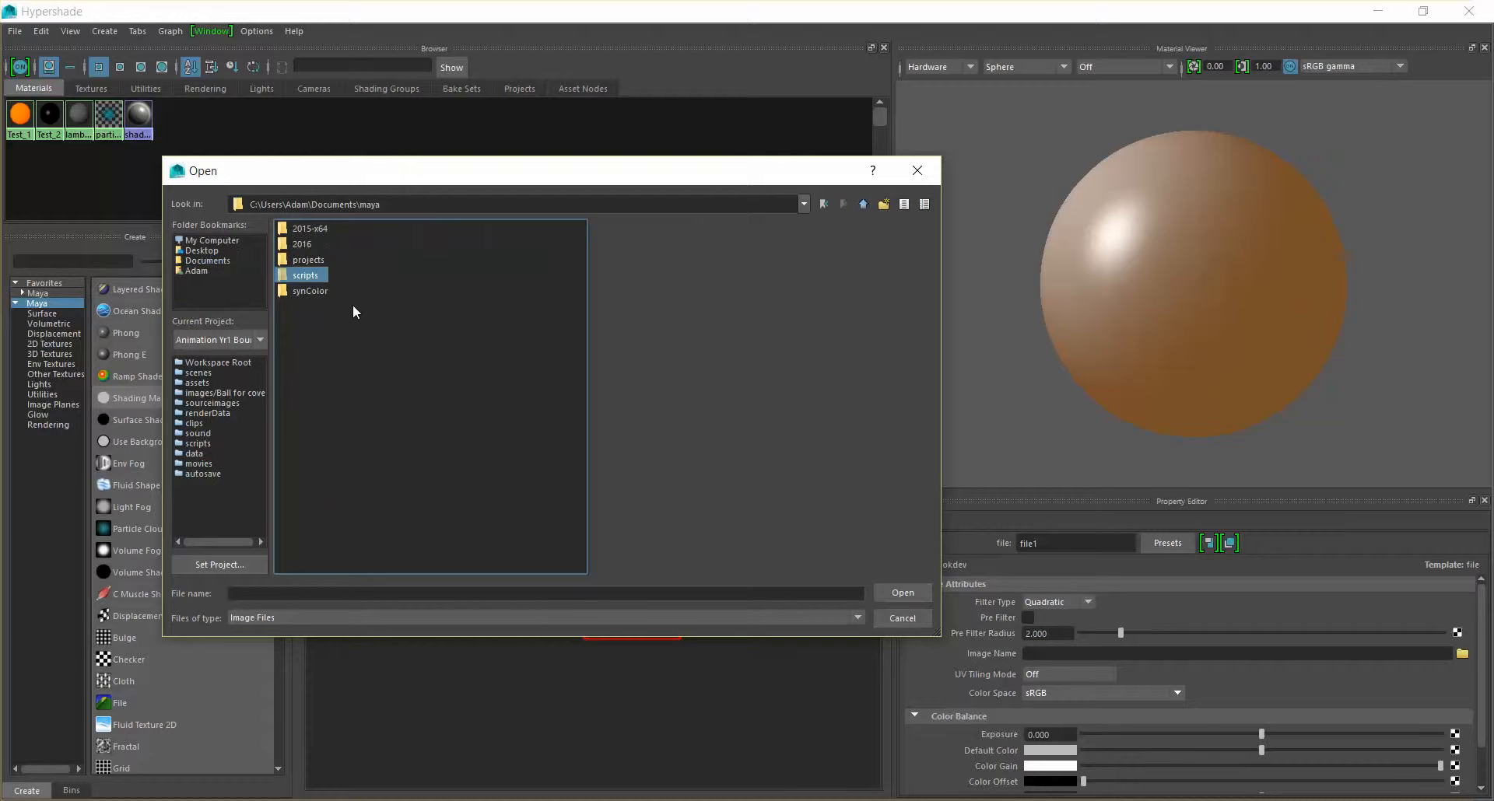
pyautogui.doubleClick(315, 260)
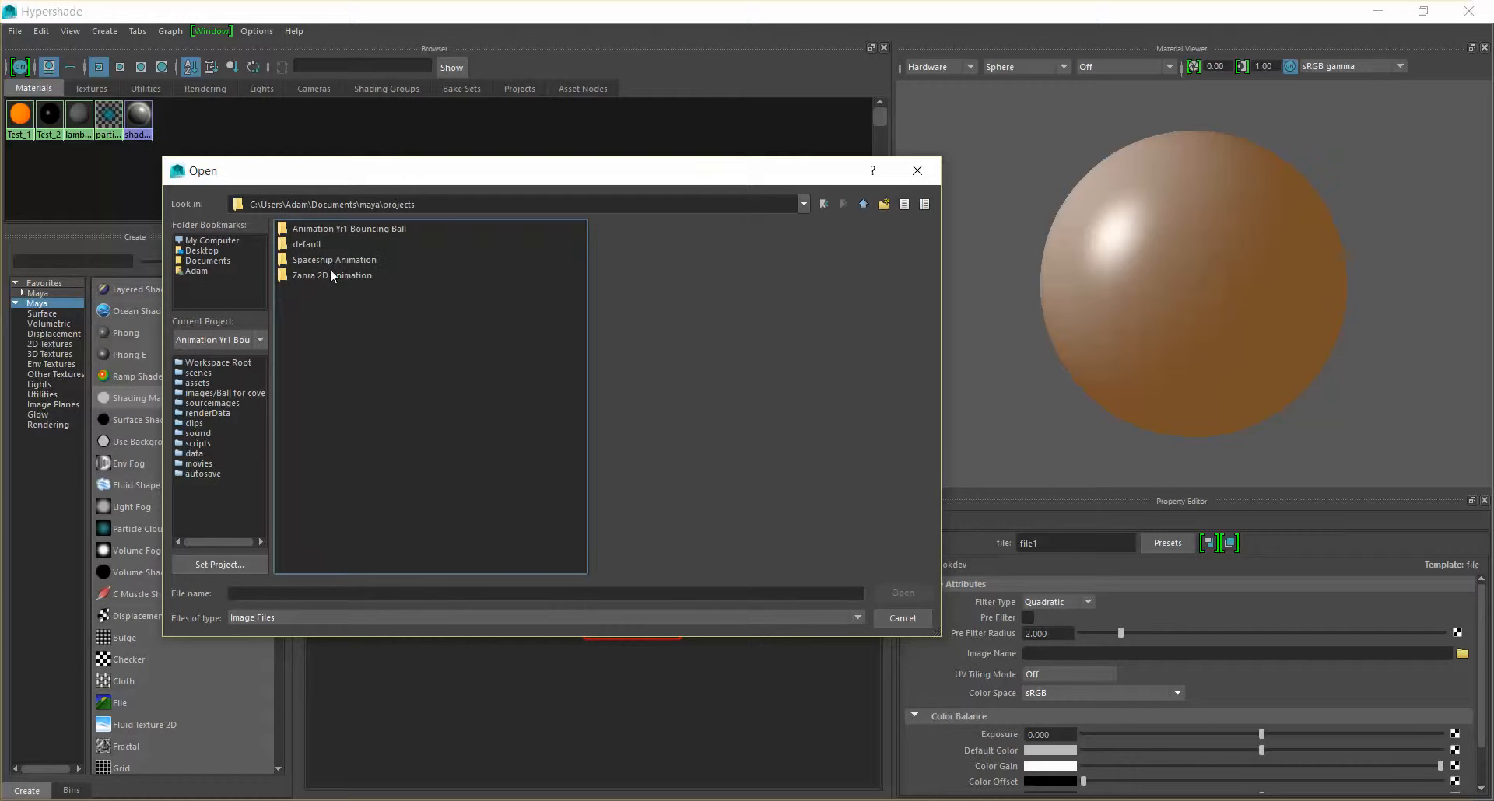
pyautogui.doubleClick(316, 230)
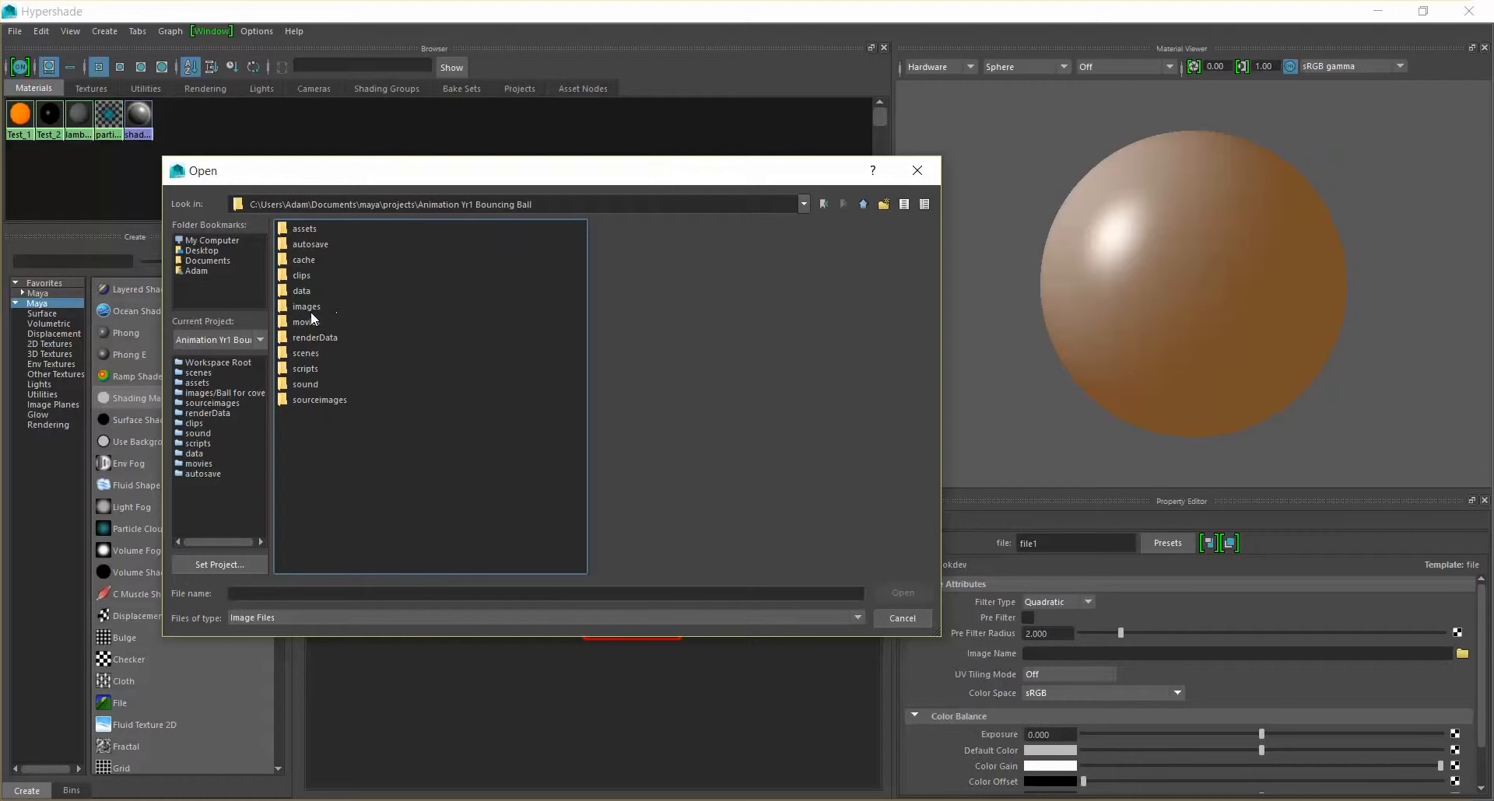
pyautogui.click(305, 308)
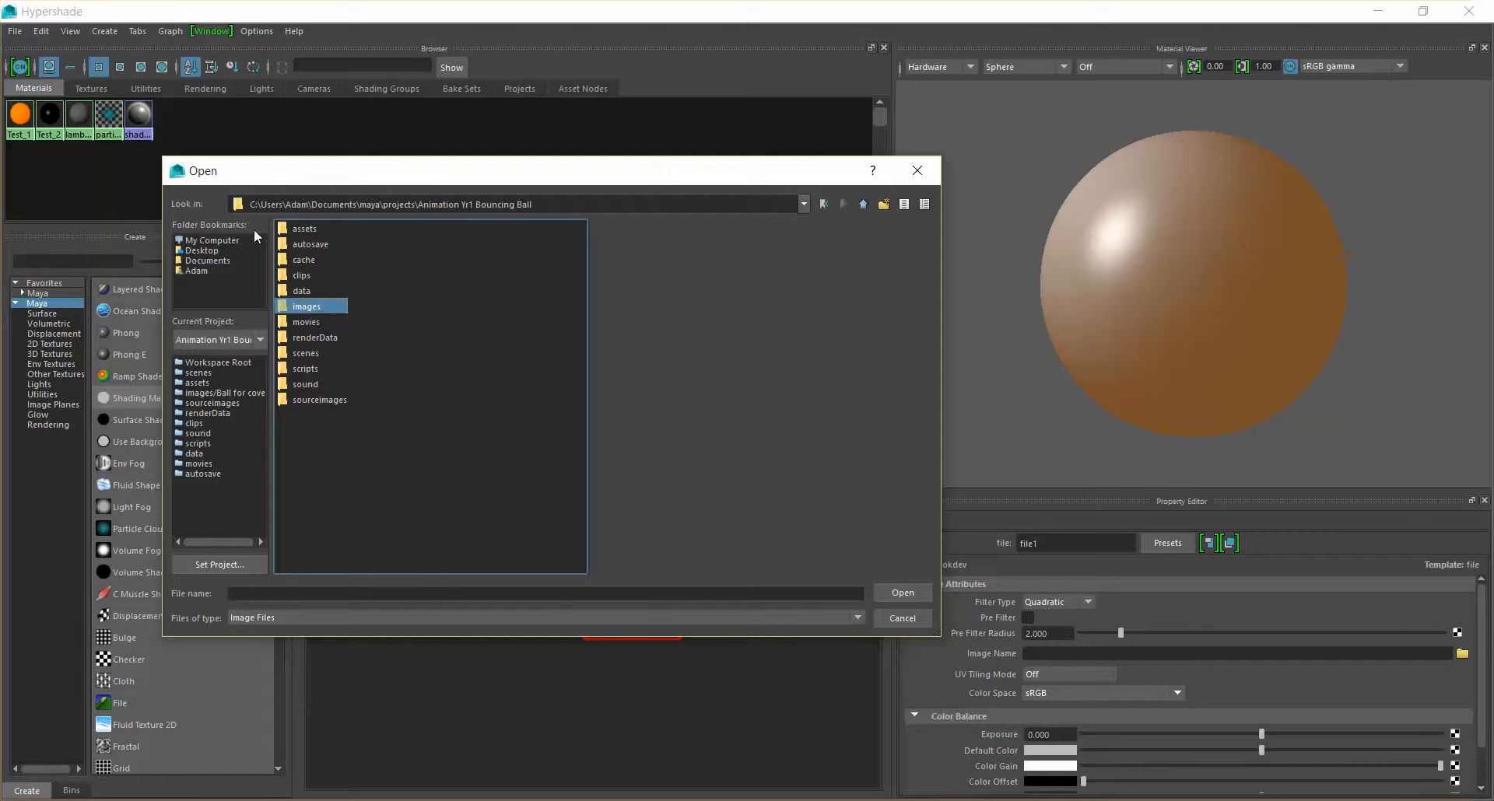
pyautogui.doubleClick(320, 305)
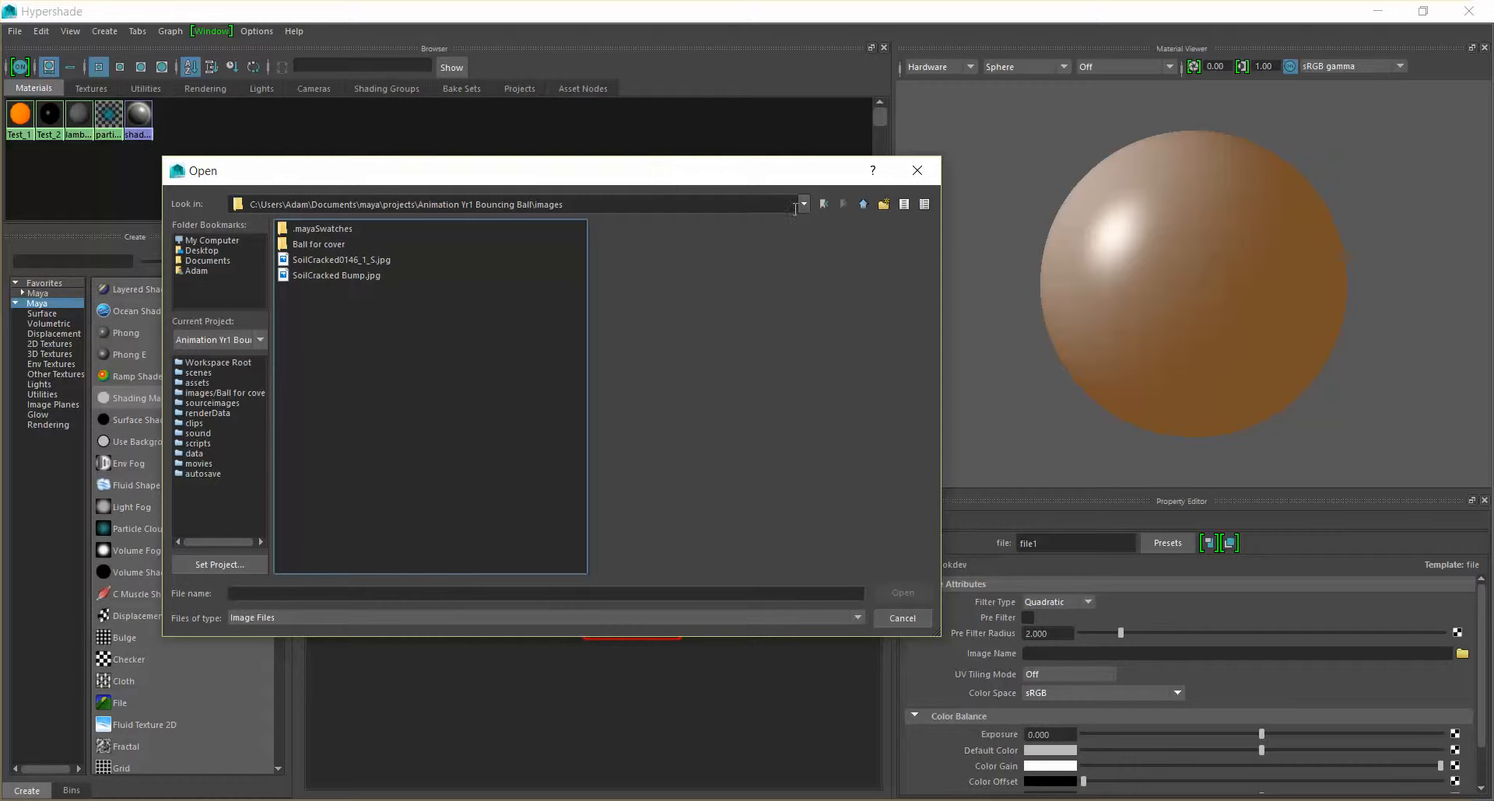
# Load golf ball.jpg from the Buddy folder on the desktop as the file1 texture image
pyautogui.click(210, 250)
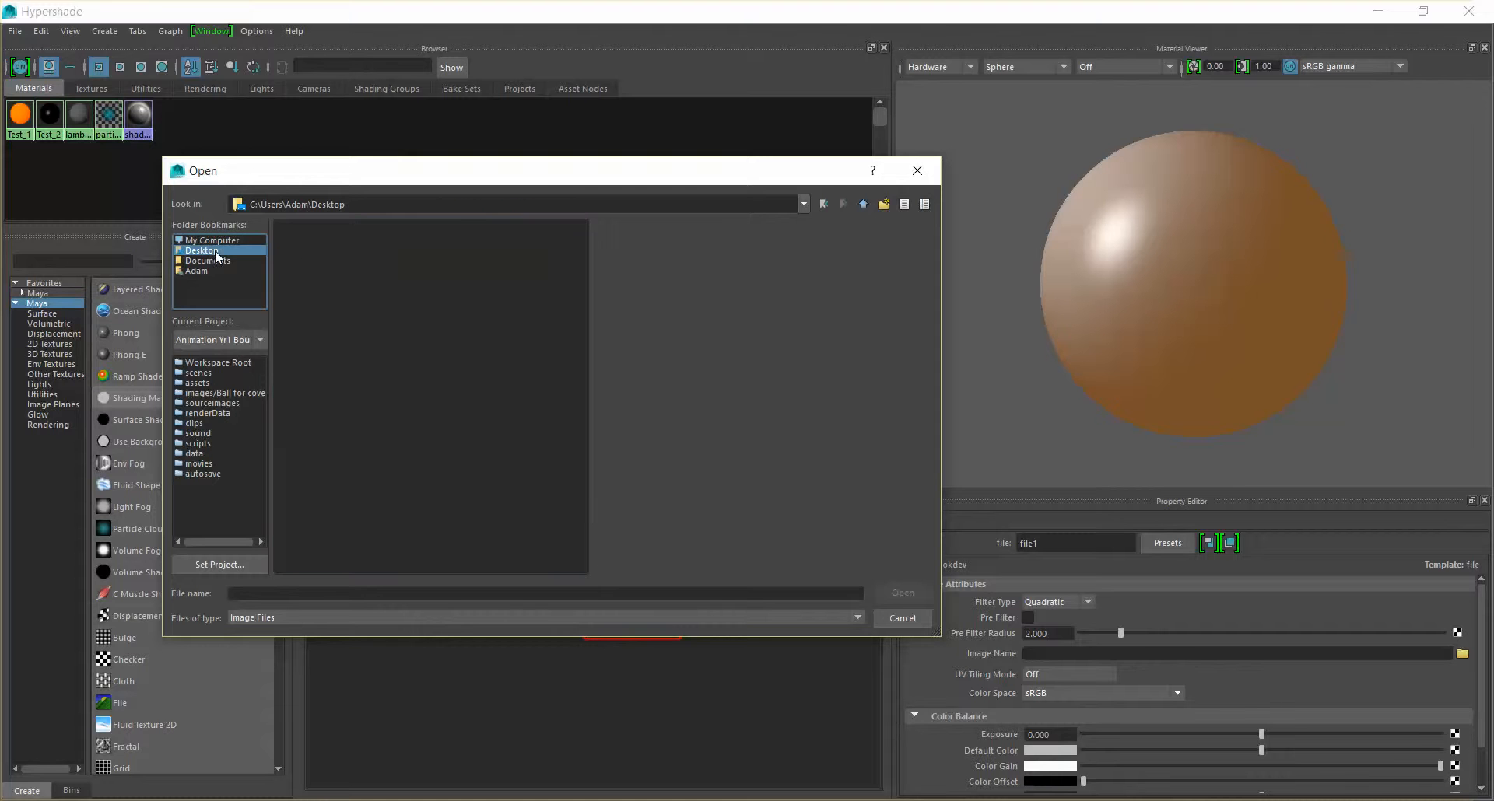
pyautogui.doubleClick(313, 246)
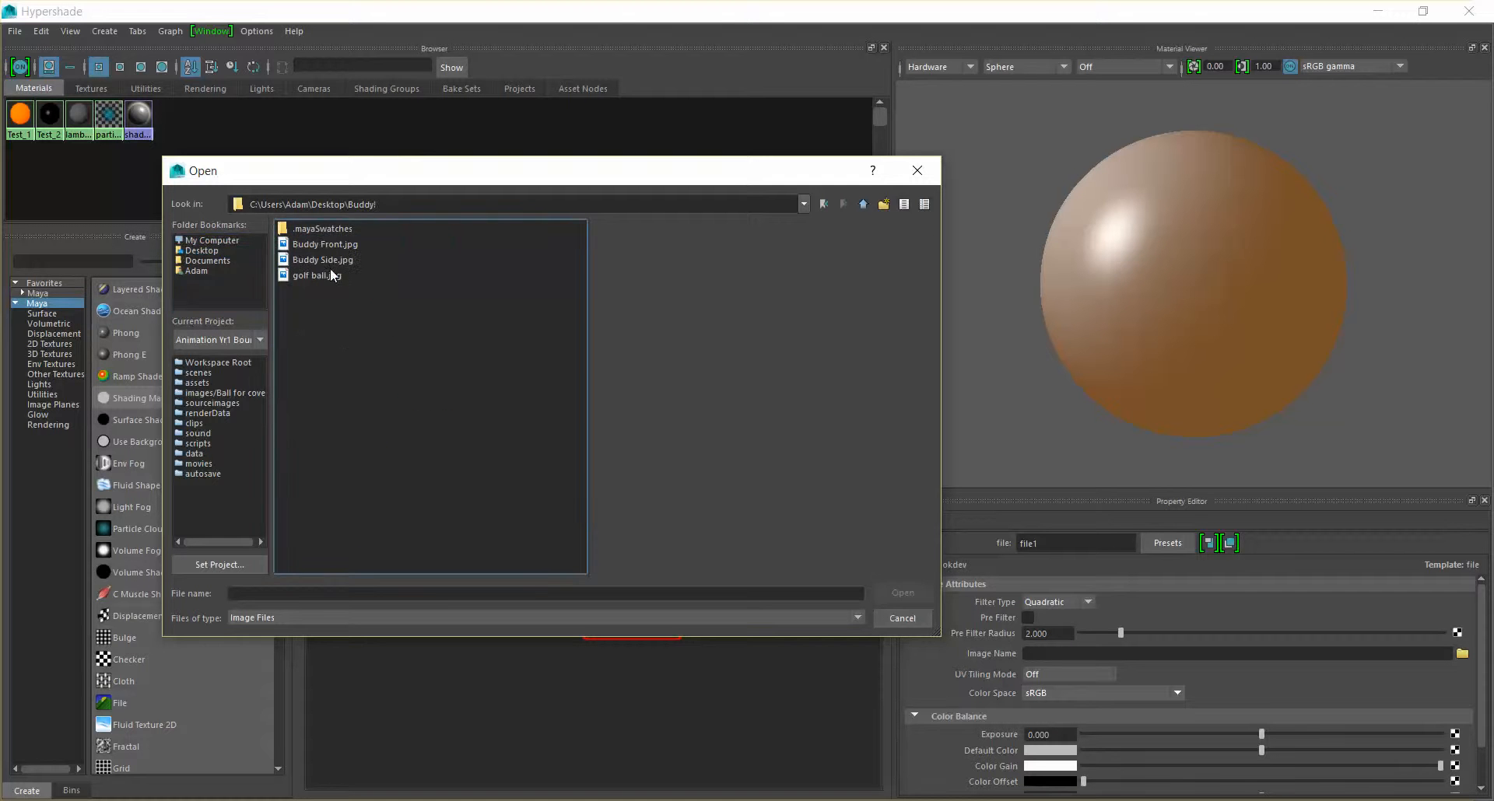
pyautogui.doubleClick(330, 277)
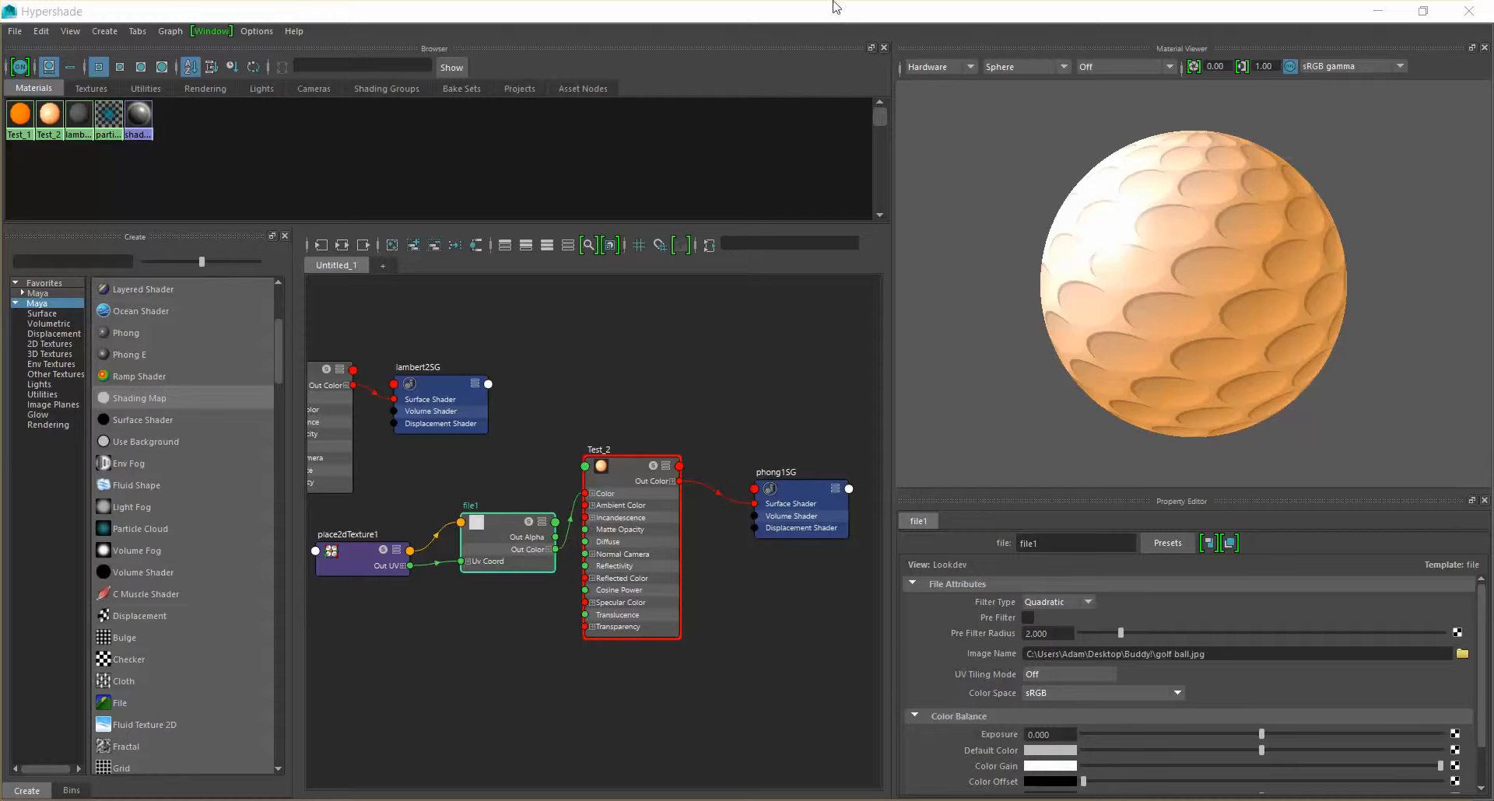
# Move the Hypershade off the viewport, examine the golf ball texture on the ball up close and select the ball
pyautogui.moveTo(818, 15); pyautogui.dragTo(1114, 205)
pyautogui.scroll(2, 327, 215)
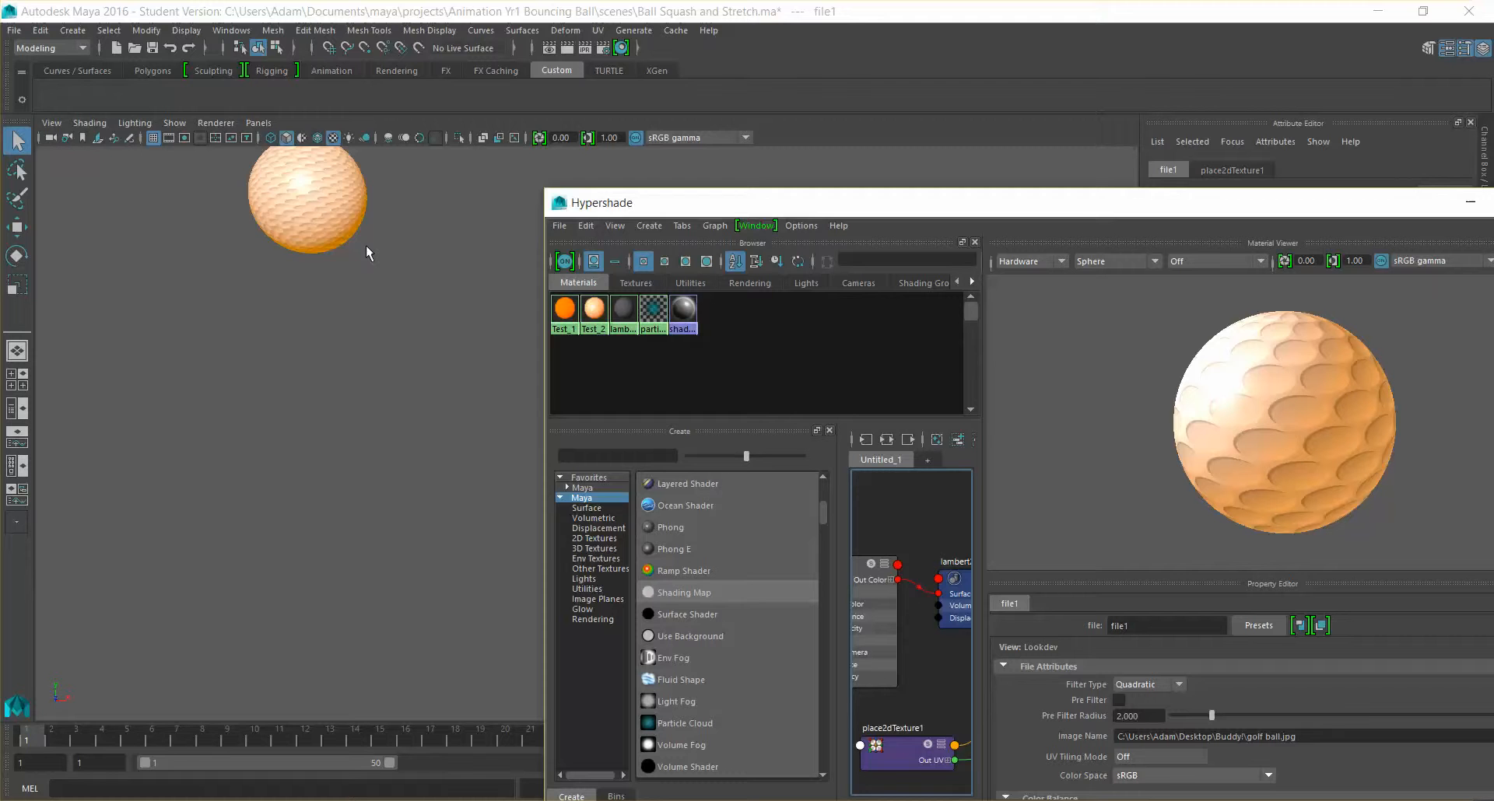
pyautogui.keyDown('alt'); pyautogui.moveTo(293, 212); pyautogui.dragTo(368, 310, button='middle'); pyautogui.keyUp('alt')
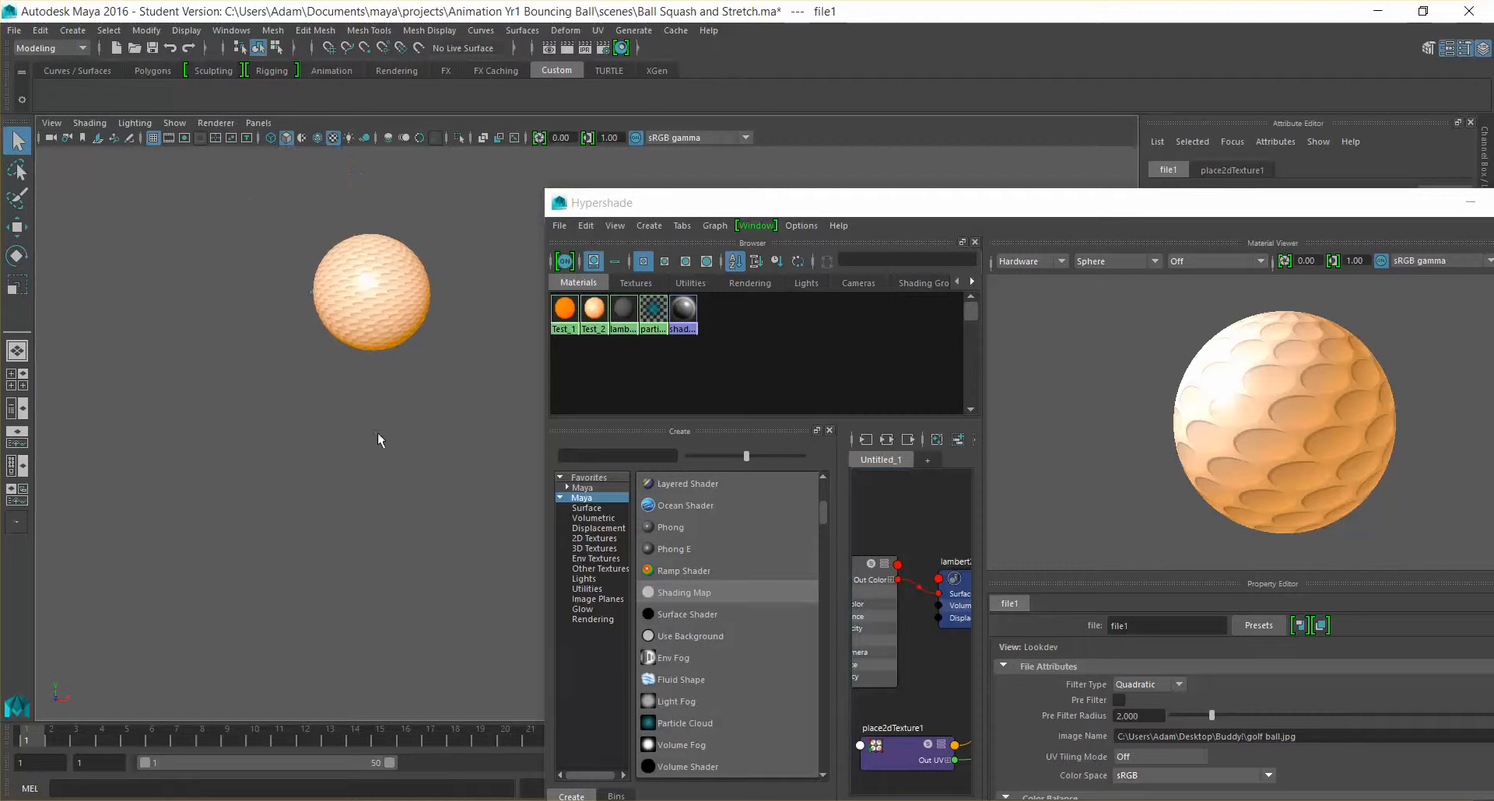
pyautogui.moveTo(53, 737); pyautogui.dragTo(20, 741)
pyautogui.scroll(3, 361, 416)
pyautogui.moveTo(362, 415)
pyautogui.keyDown('alt'); pyautogui.mouseDown()
pyautogui.moveTo(482, 420)
pyautogui.moveTo(424, 425)
pyautogui.moveTo(341, 399)
pyautogui.mouseUp(); pyautogui.keyUp('alt')
pyautogui.click(333, 295)
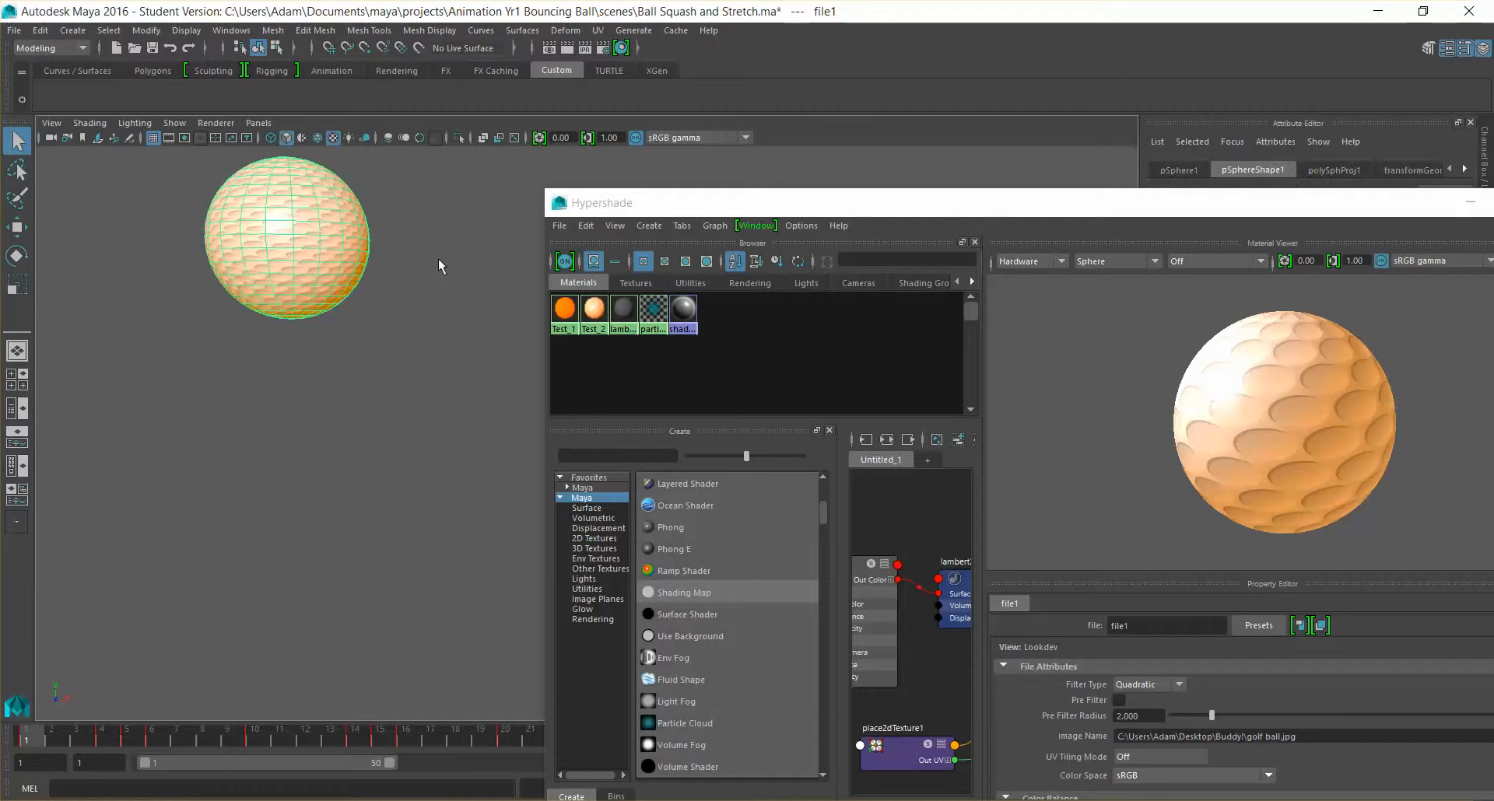
# Apply a spherical UV projection to the selected ball
pyautogui.keyDown('alt'); pyautogui.moveTo(437, 258); pyautogui.dragTo(432, 358, button='middle'); pyautogui.keyUp('alt')
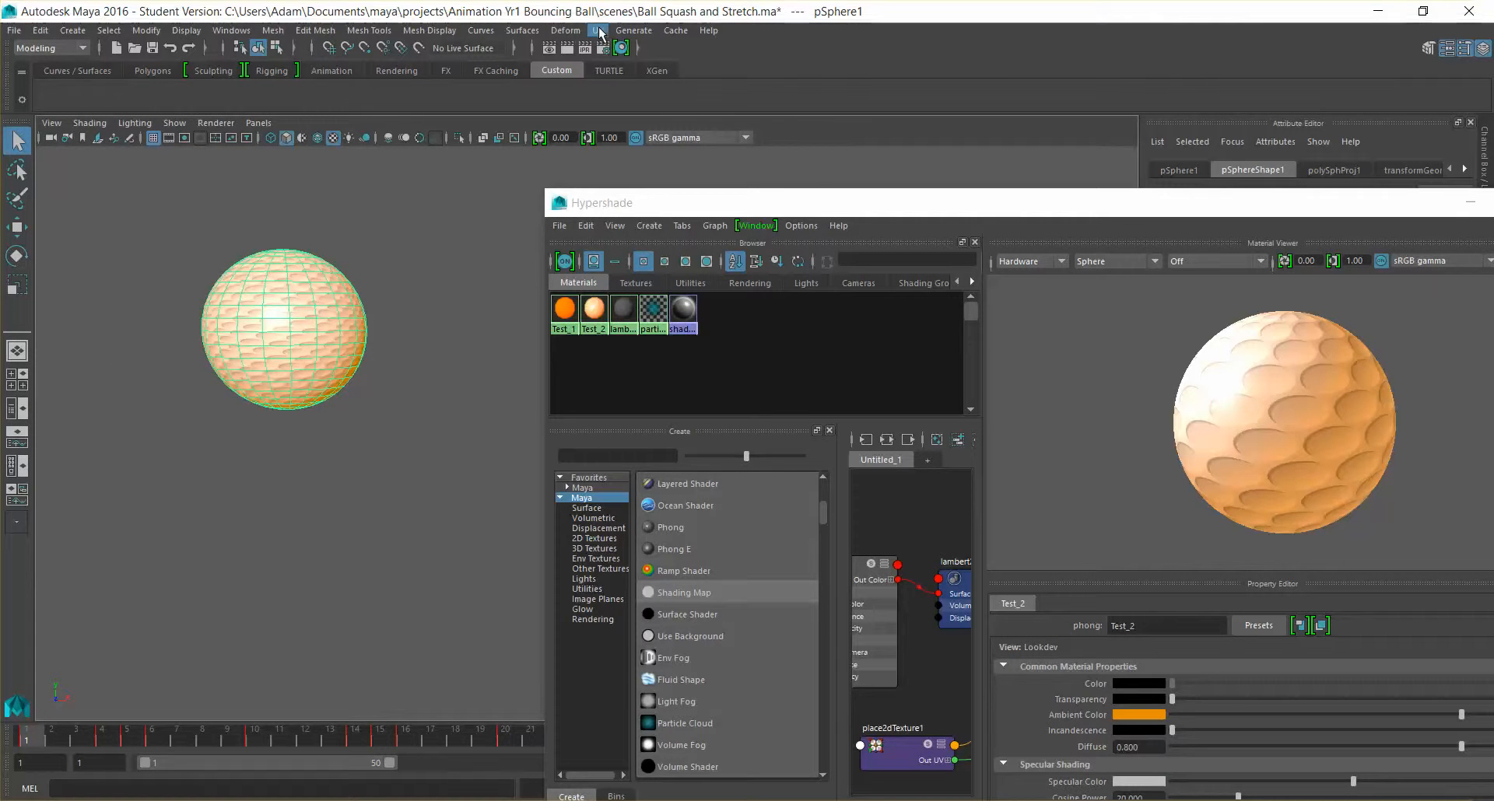
pyautogui.click(598, 31)
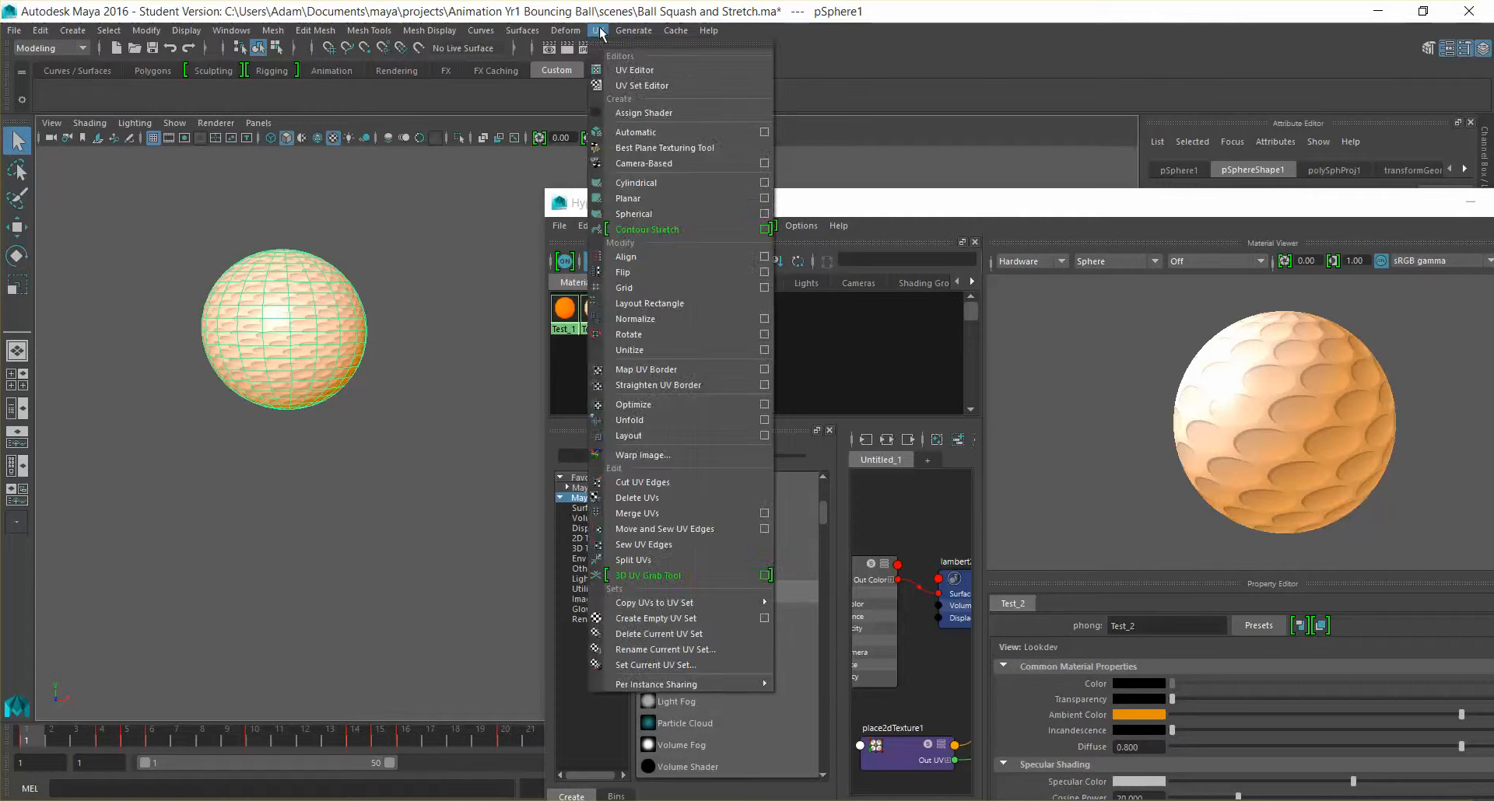
pyautogui.click(667, 215)
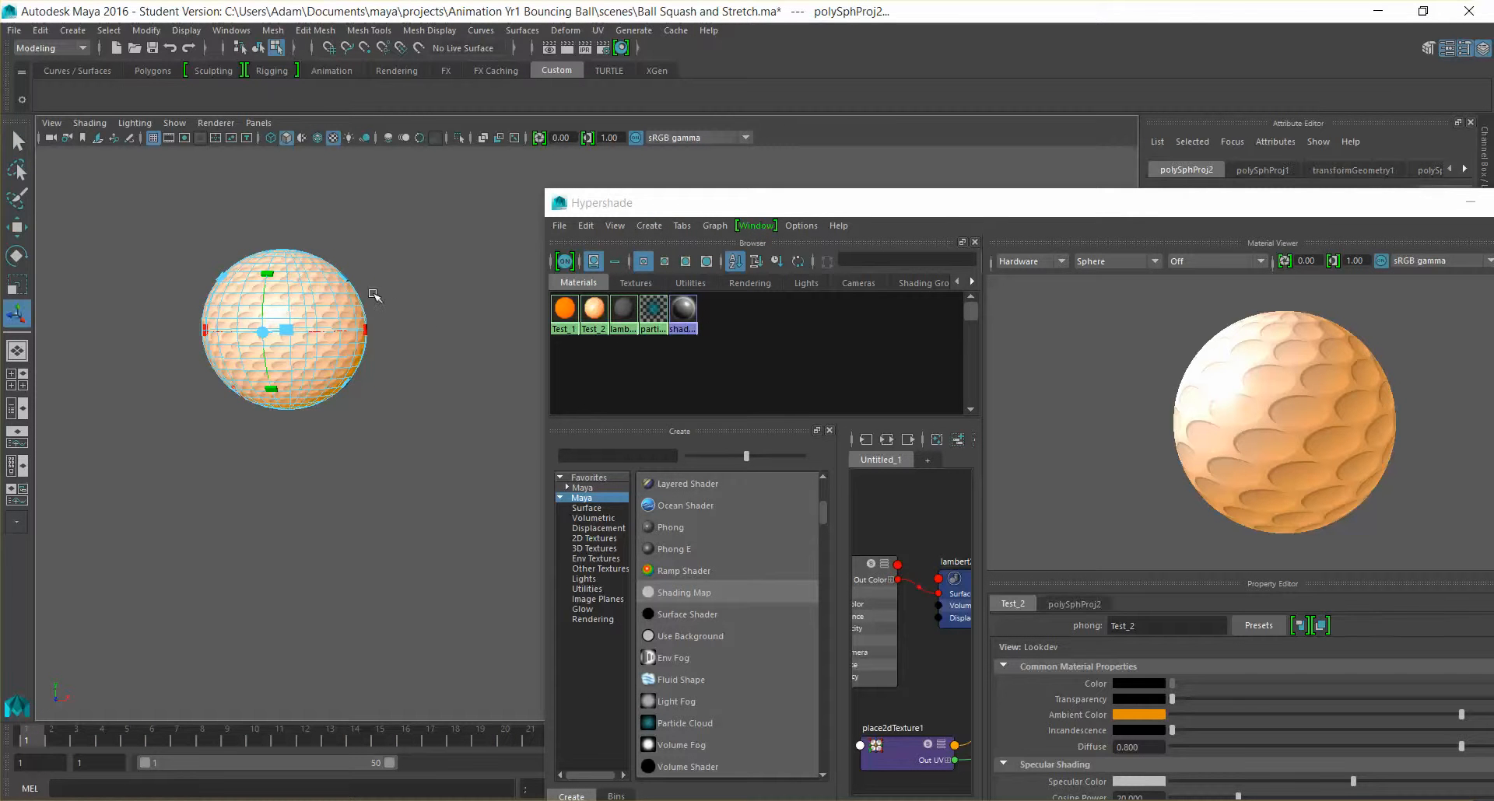
# Shrink the spherical projection so the golf dimples repeat smaller on the ball, and return to object mode
pyautogui.keyDown('alt'); pyautogui.moveTo(412, 316); pyautogui.dragTo(418, 390); pyautogui.keyUp('alt')
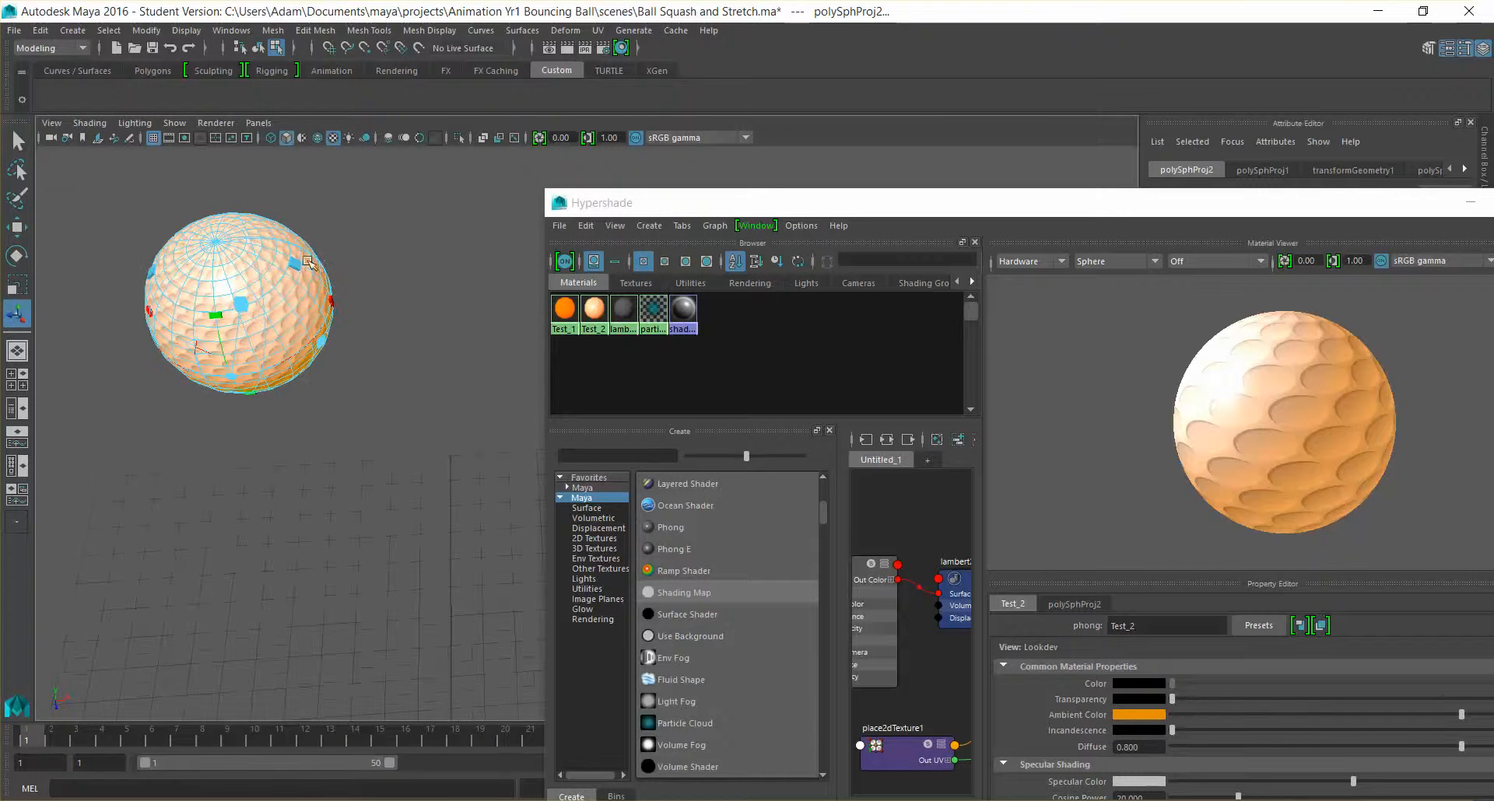
pyautogui.moveTo(299, 266); pyautogui.dragTo(341, 271)
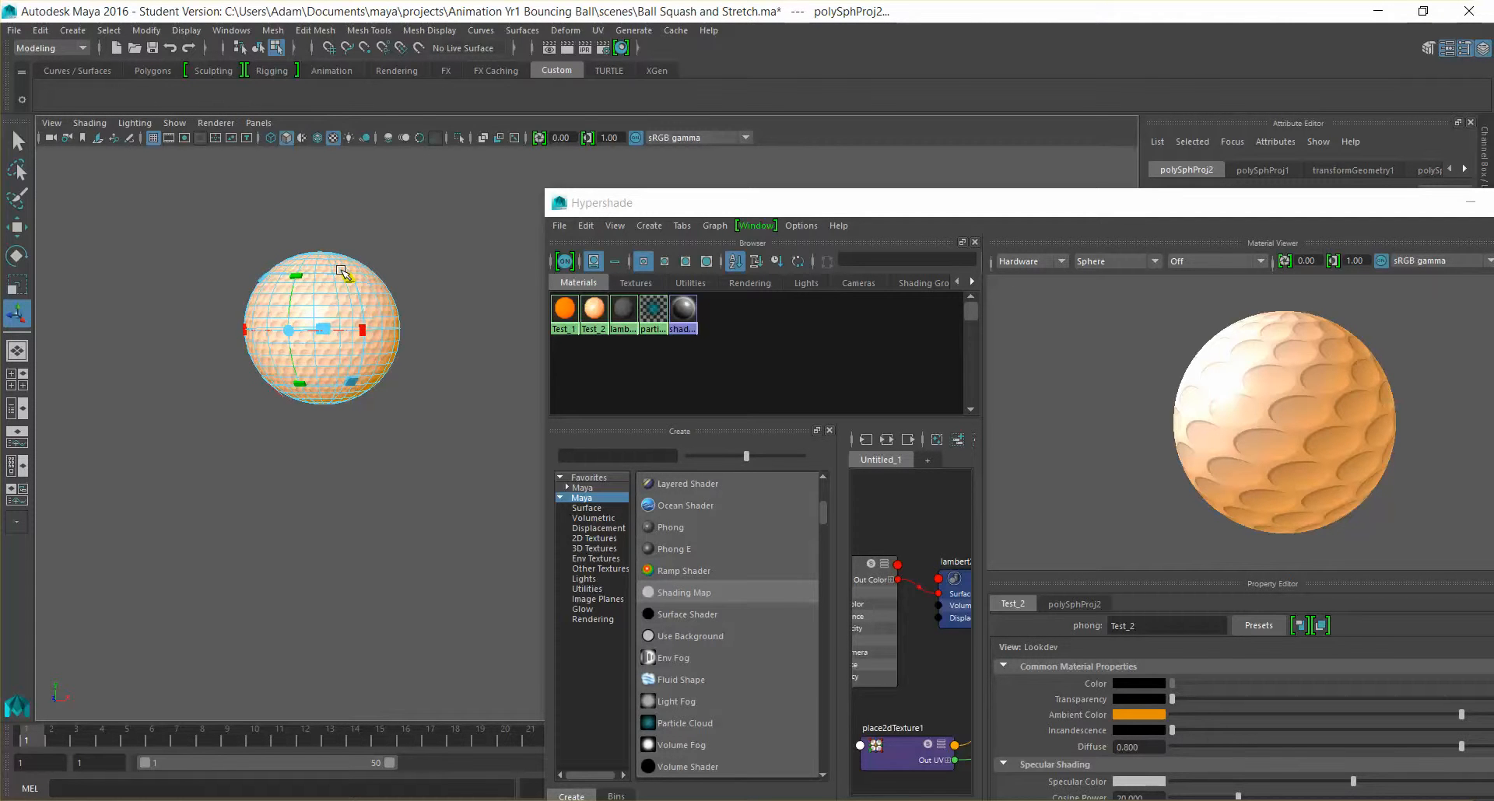
pyautogui.moveTo(417, 300)
pyautogui.keyDown('alt'); pyautogui.mouseDown()
pyautogui.moveTo(367, 350)
pyautogui.moveTo(343, 329)
pyautogui.moveTo(439, 309)
pyautogui.mouseUp(); pyautogui.keyUp('alt')
pyautogui.click(440, 315)
pyautogui.moveTo(403, 394)
pyautogui.keyDown('alt'); pyautogui.mouseDown()
pyautogui.moveTo(488, 398)
pyautogui.moveTo(472, 492)
pyautogui.moveTo(417, 375)
pyautogui.mouseUp(); pyautogui.keyUp('alt')
pyautogui.scroll(-3, 417, 375)
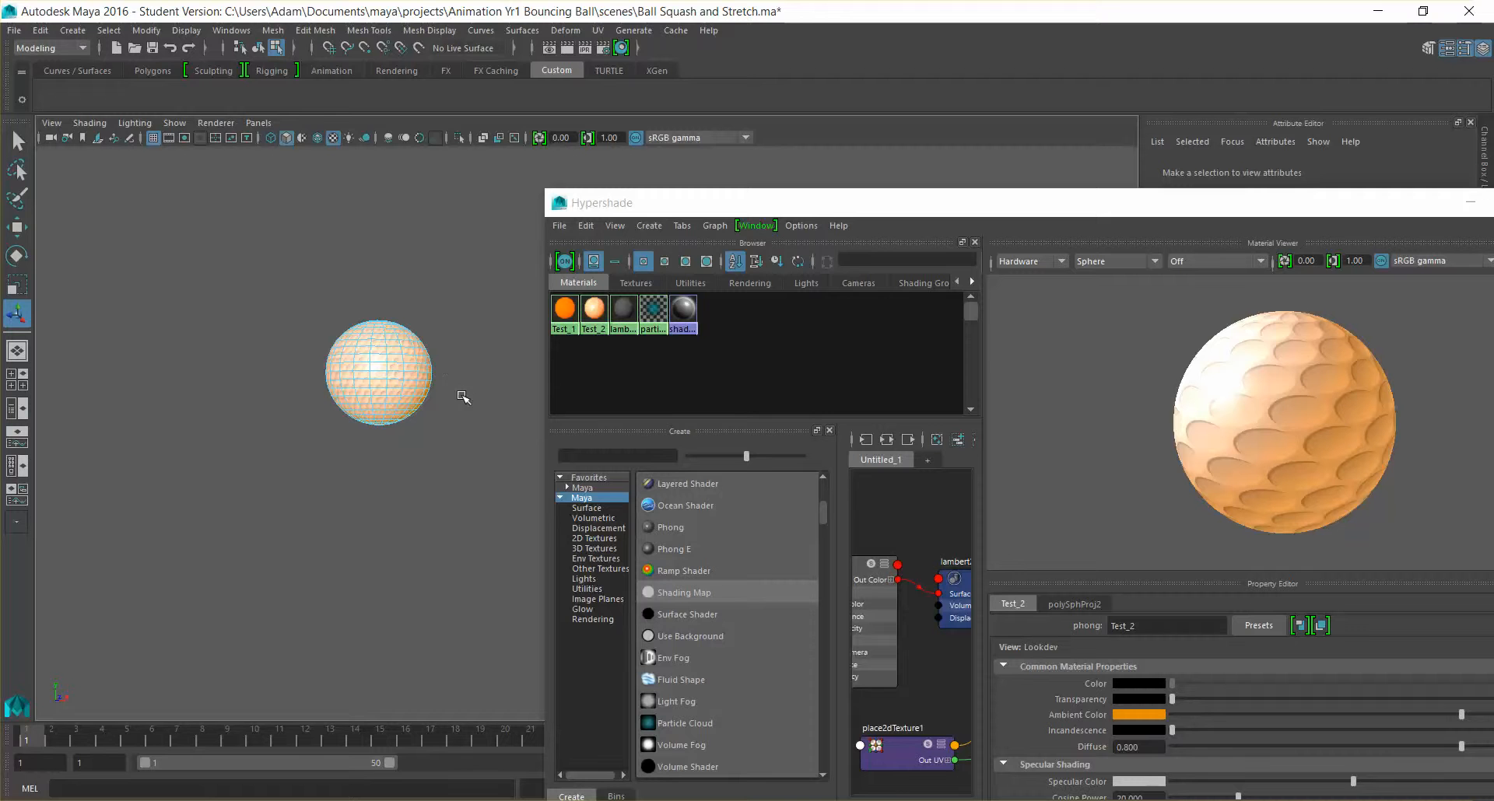
pyautogui.moveTo(388, 363); pyautogui.dragTo(433, 339, button='right')
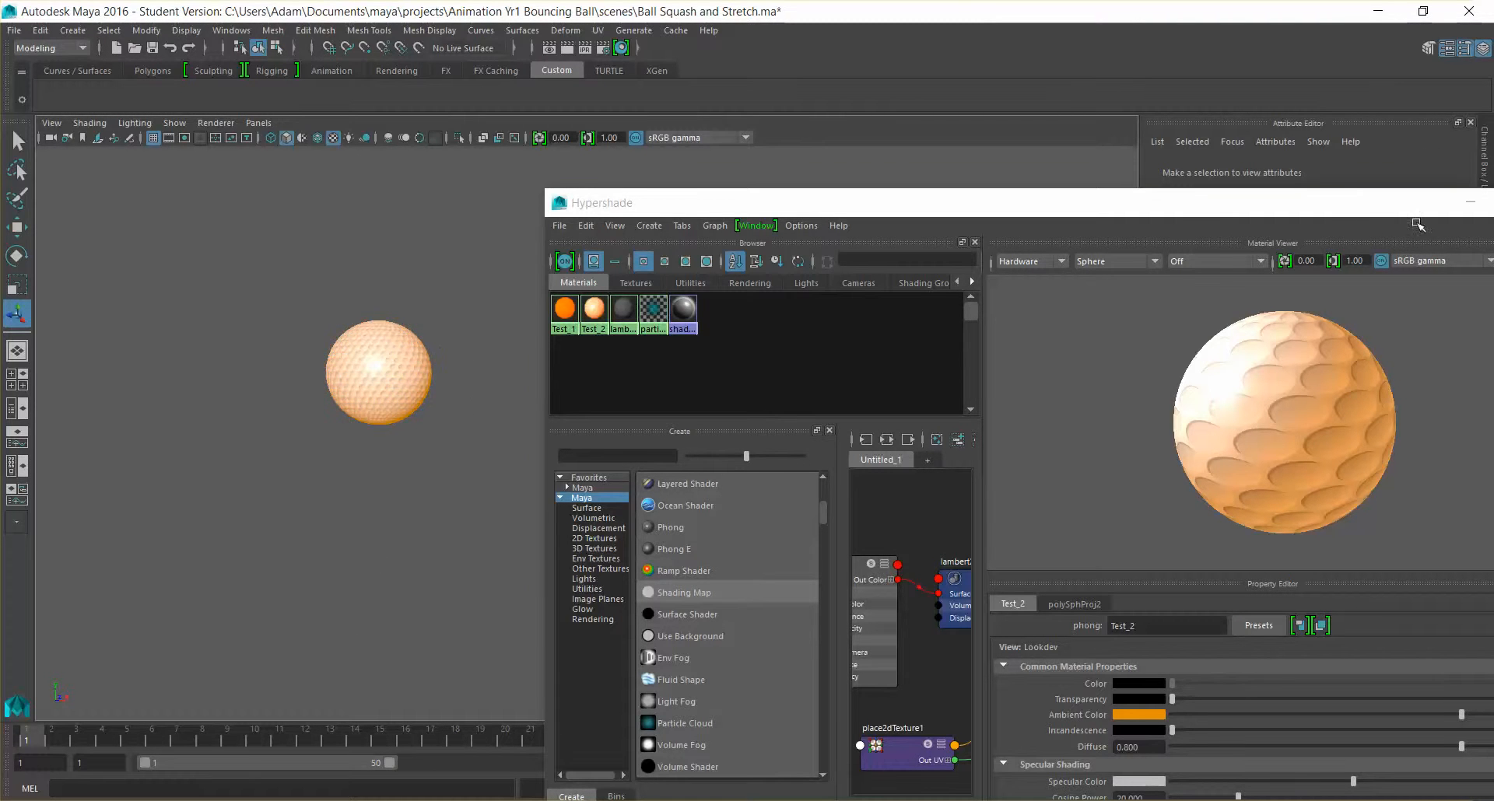
# Minimize the Hypershade, play the bounce animation to review the textured ball, and rewind to frame 1
pyautogui.moveTo(1358, 209); pyautogui.dragTo(1176, 210)
pyautogui.click(1289, 205)
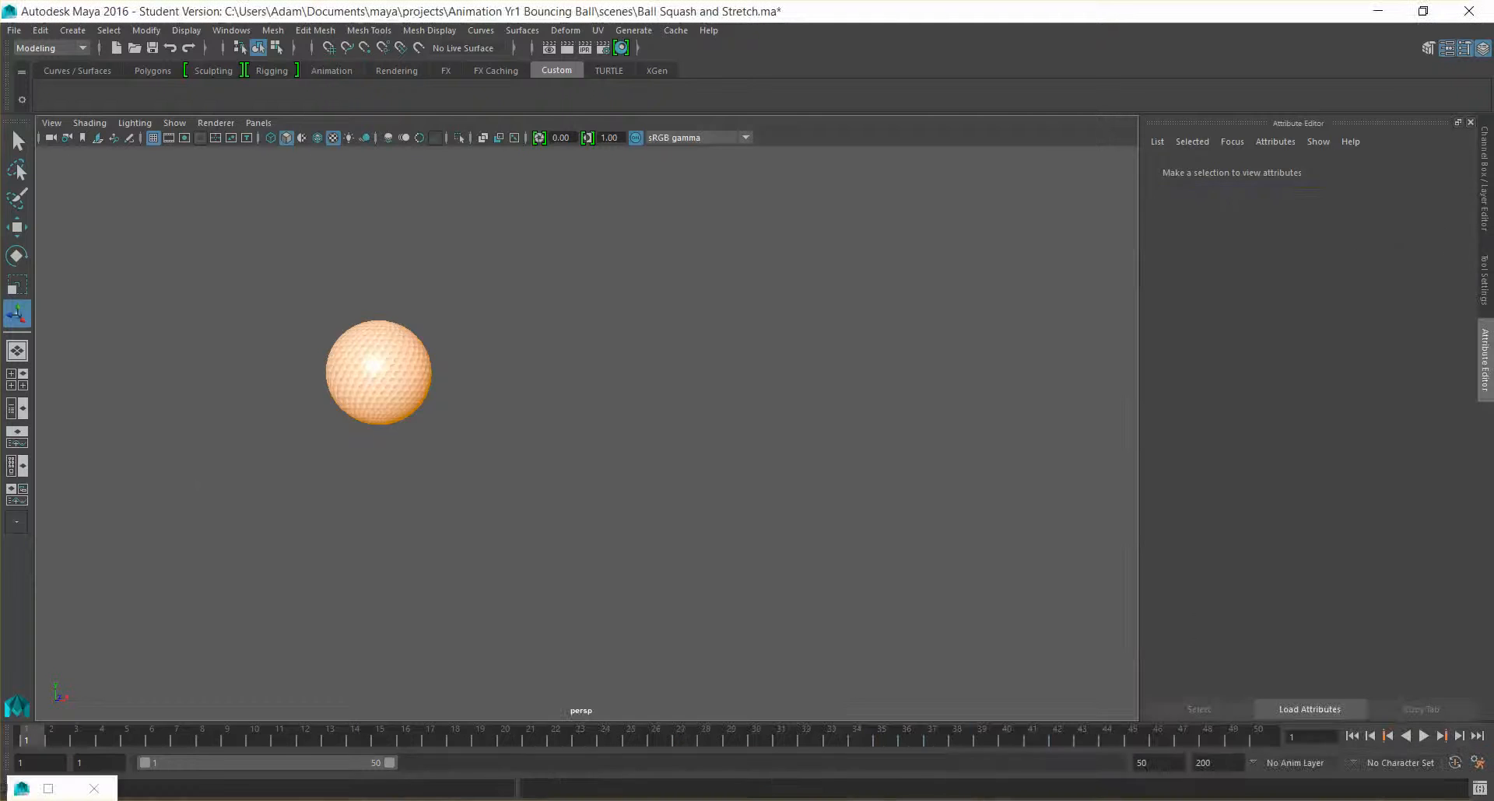
pyautogui.moveTo(66, 740); pyautogui.dragTo(15, 737)
pyautogui.scroll(-6, 656, 540)
pyautogui.keyDown('alt'); pyautogui.moveTo(718, 537); pyautogui.dragTo(567, 425, button='middle'); pyautogui.keyUp('alt')
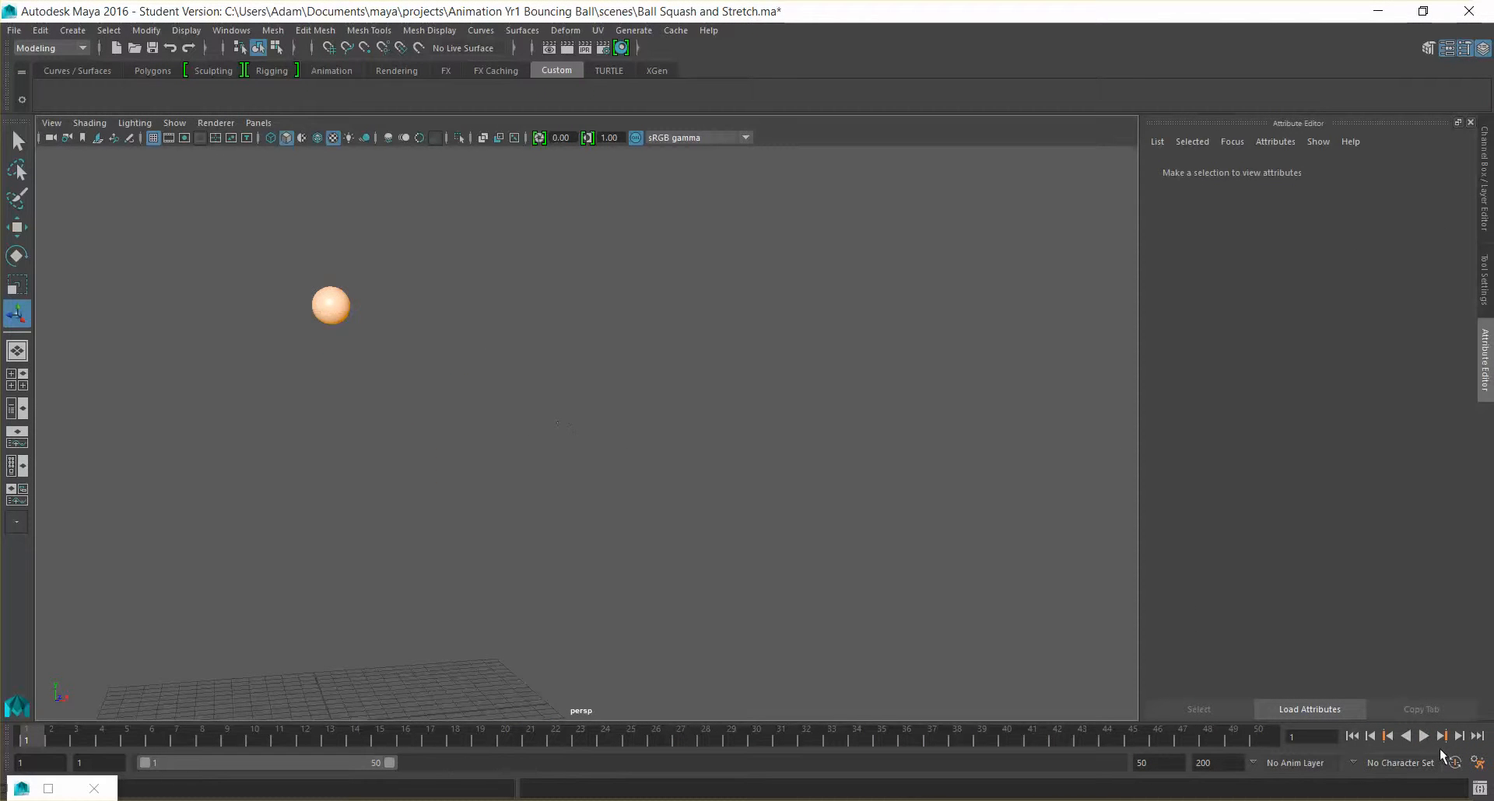
pyautogui.click(1422, 736)
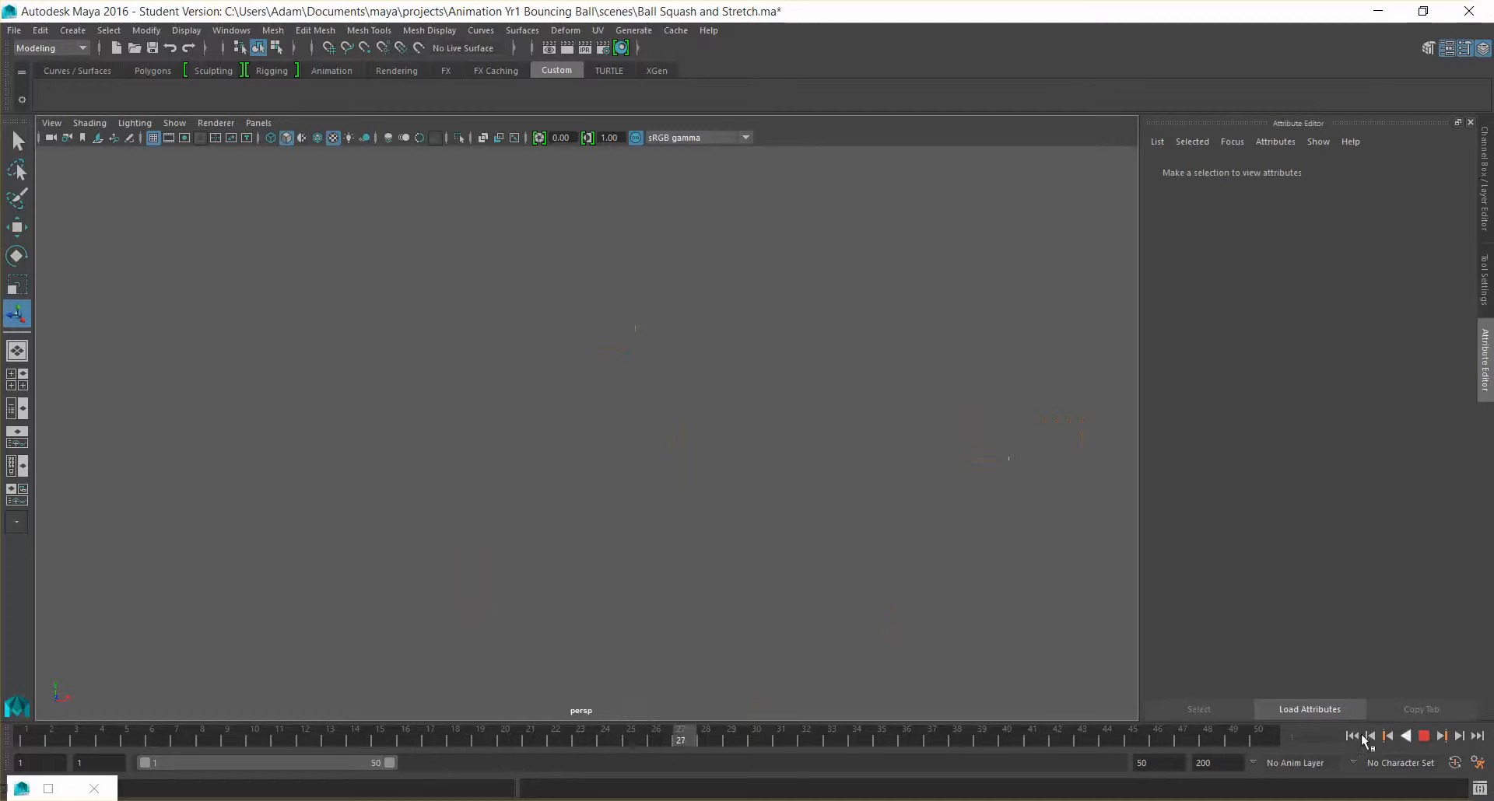
pyautogui.click(1423, 737)
pyautogui.moveTo(225, 743); pyautogui.dragTo(25, 739)
# Frame the ball in the view, deselect it and examine the dimple texture from several angles
pyautogui.click(231, 235)
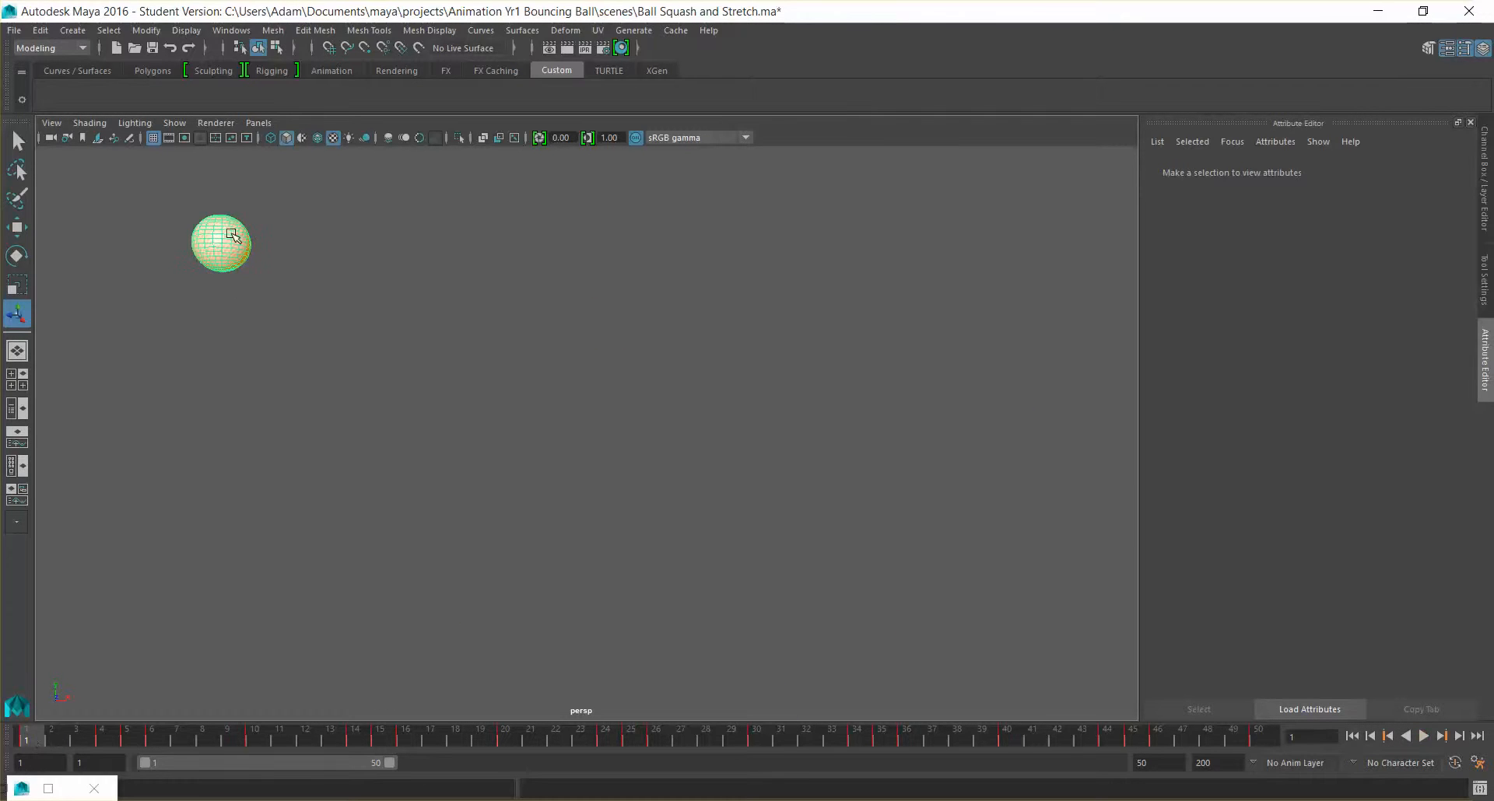
pyautogui.press('f')
pyautogui.scroll(-2, 410, 390)
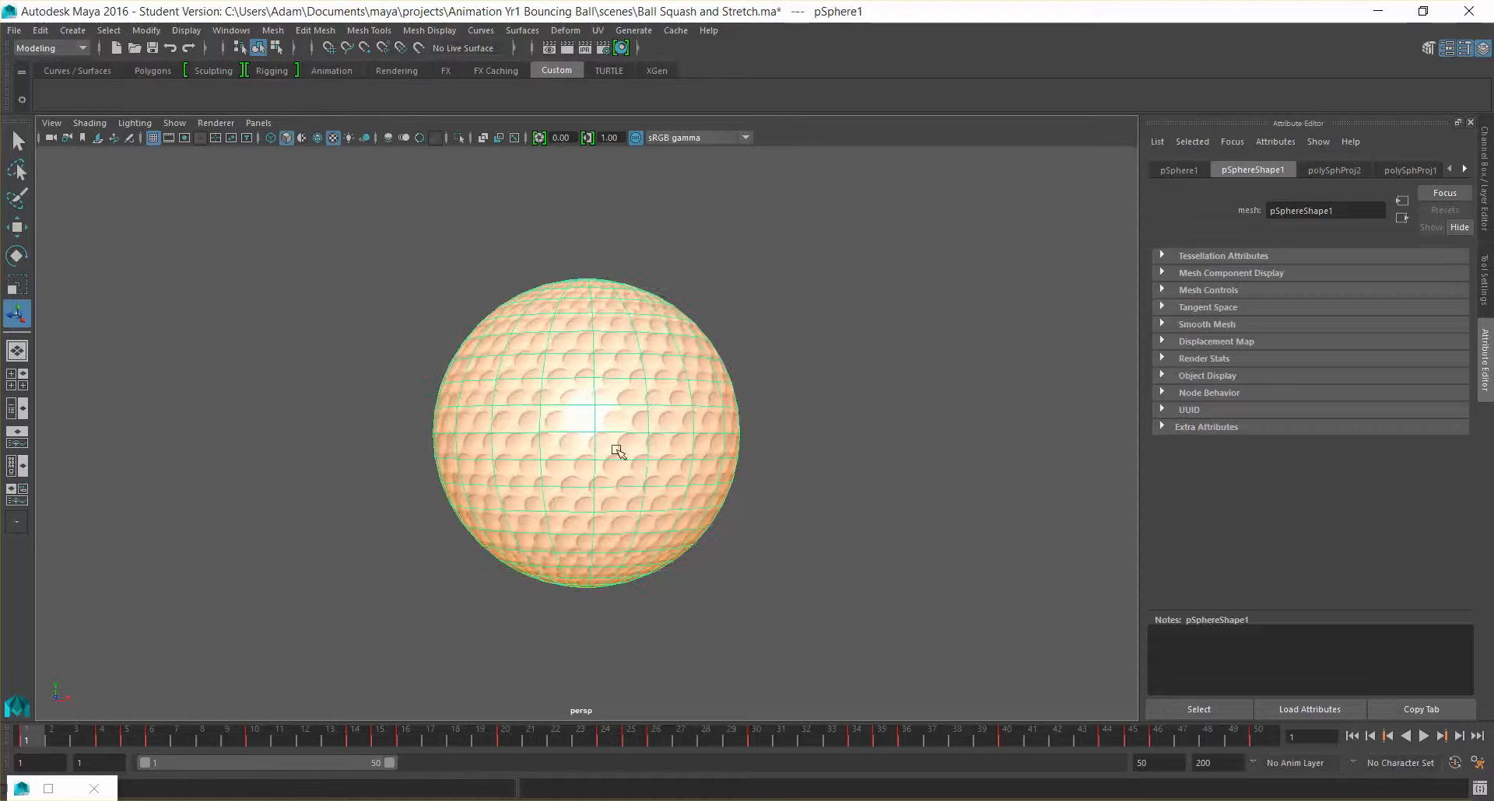
pyautogui.click(772, 469)
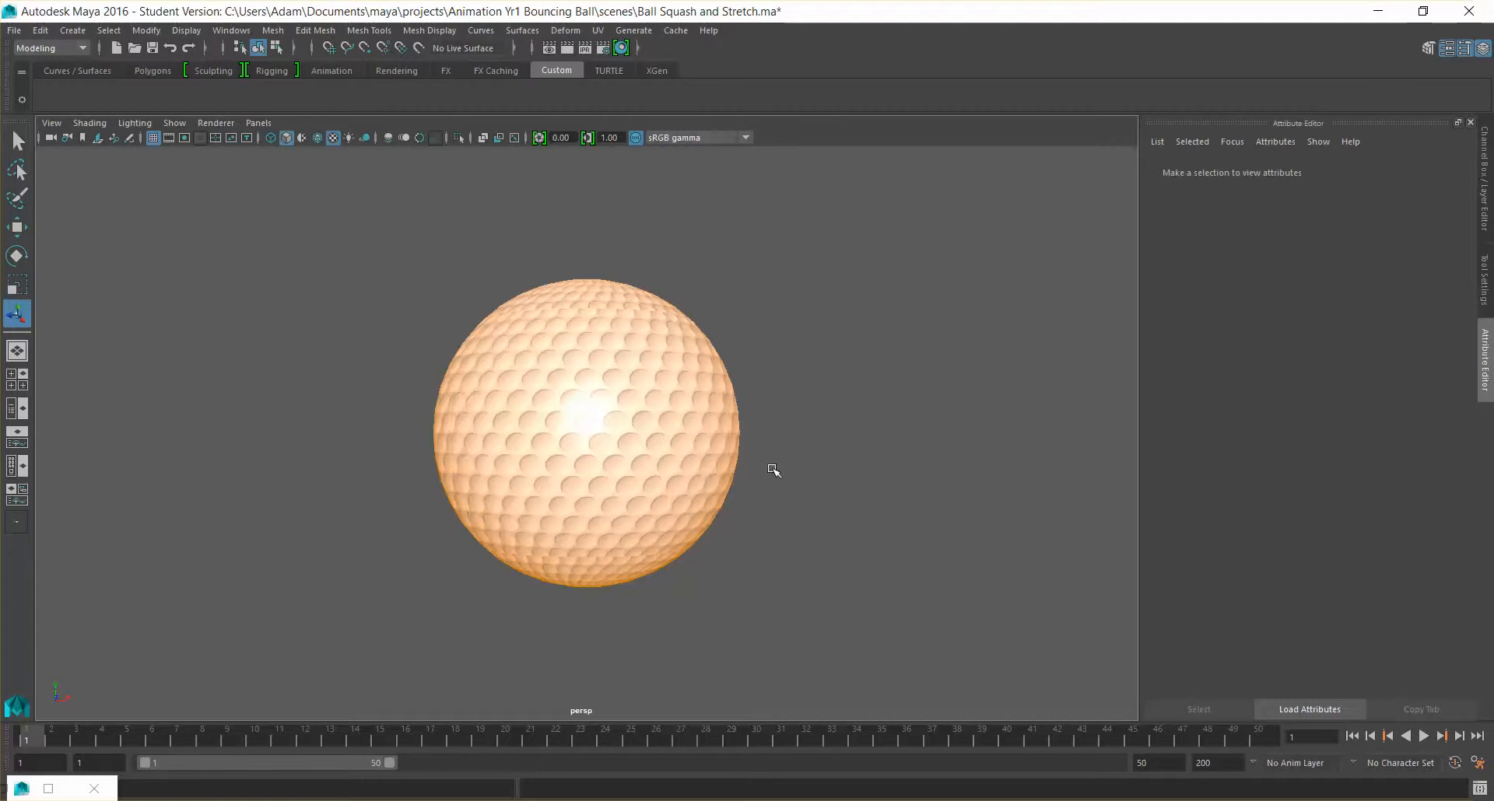
pyautogui.keyDown('alt'); pyautogui.moveTo(742, 465); pyautogui.dragTo(684, 504); pyautogui.keyUp('alt')
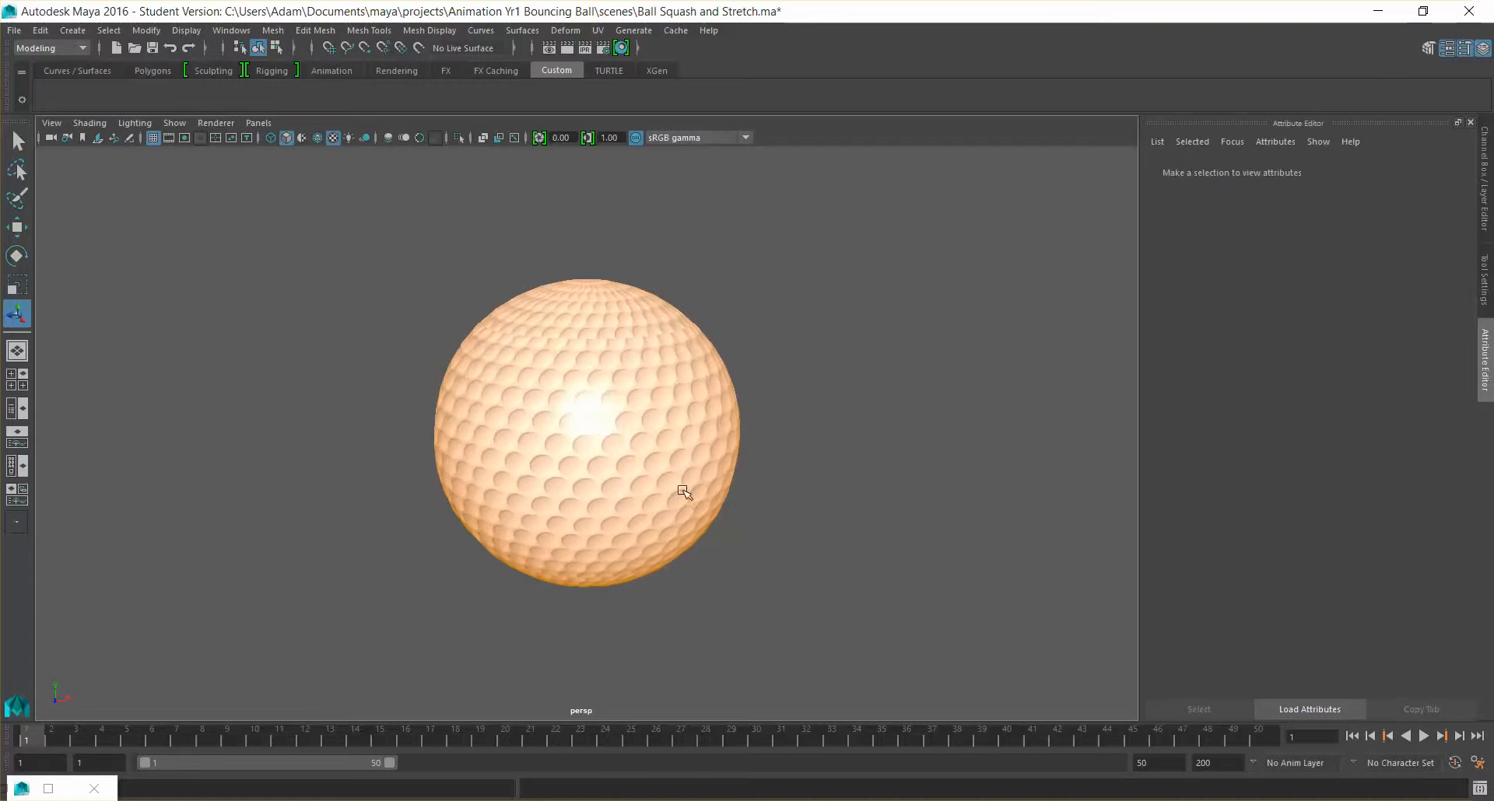
pyautogui.keyDown('alt'); pyautogui.moveTo(630, 345); pyautogui.dragTo(652, 355); pyautogui.keyUp('alt')
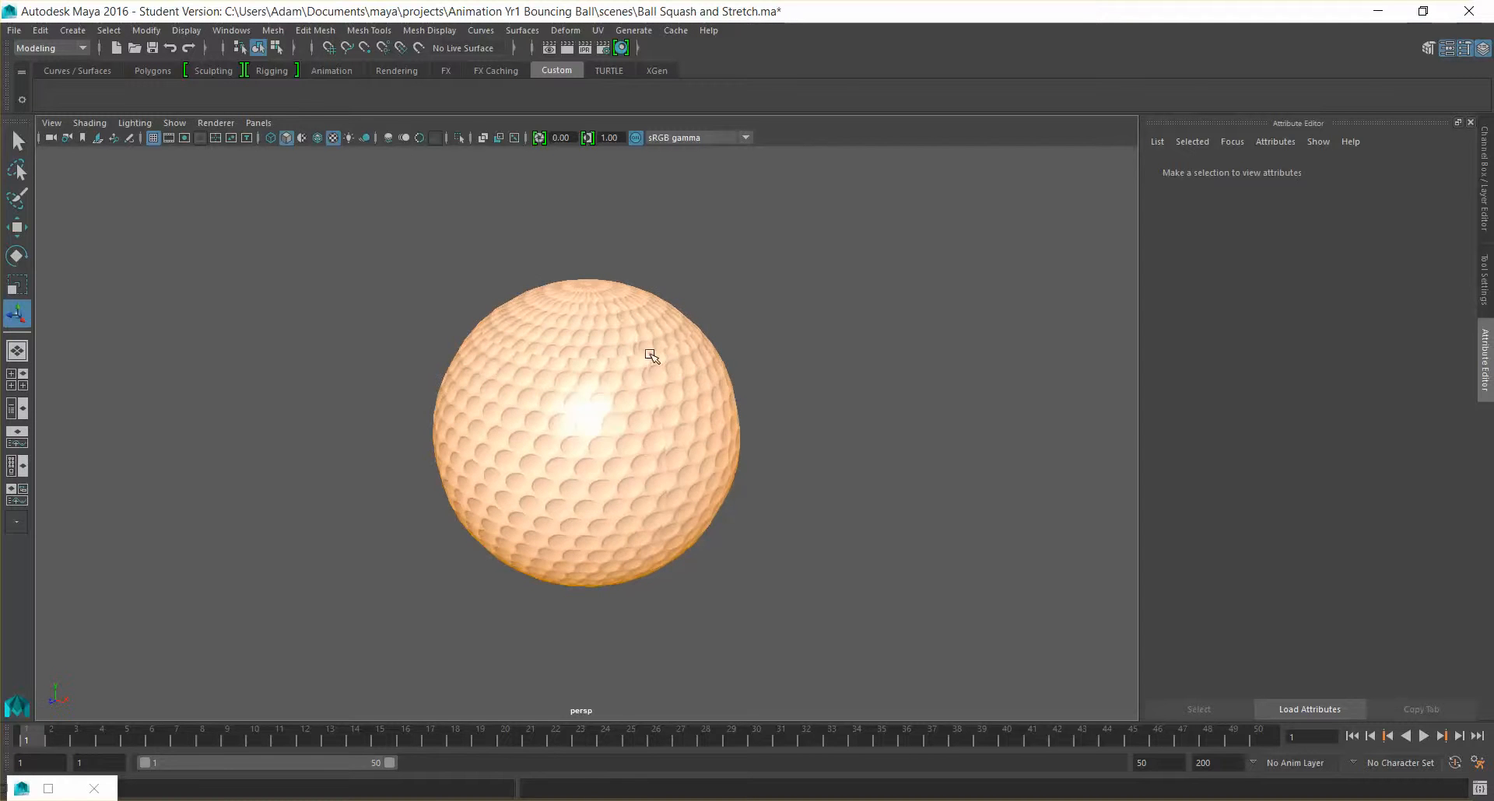
pyautogui.keyDown('alt'); pyautogui.moveTo(635, 486); pyautogui.dragTo(585, 470); pyautogui.keyUp('alt')
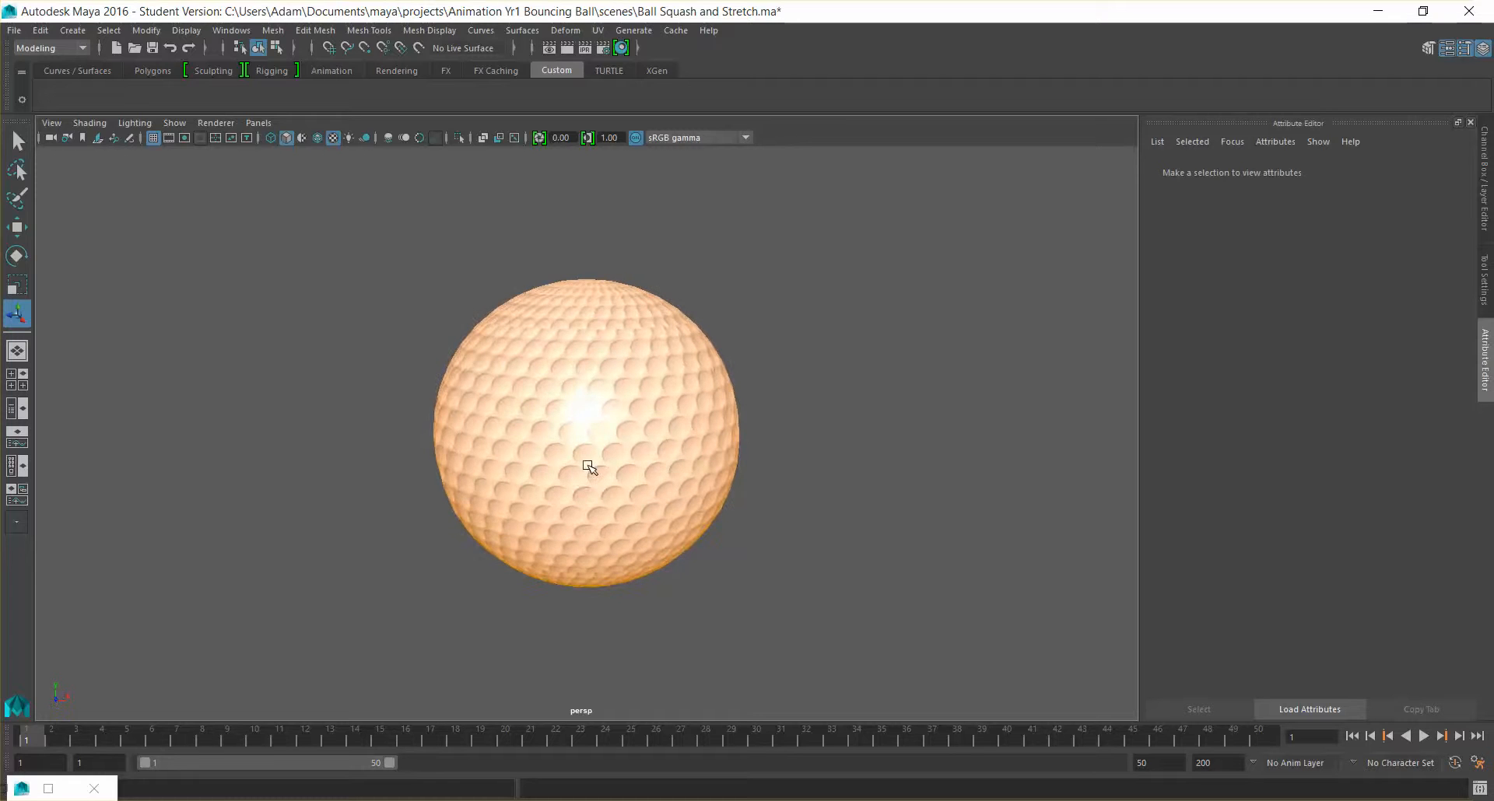
pyautogui.keyDown('alt'); pyautogui.moveTo(597, 410); pyautogui.dragTo(607, 403); pyautogui.keyUp('alt')
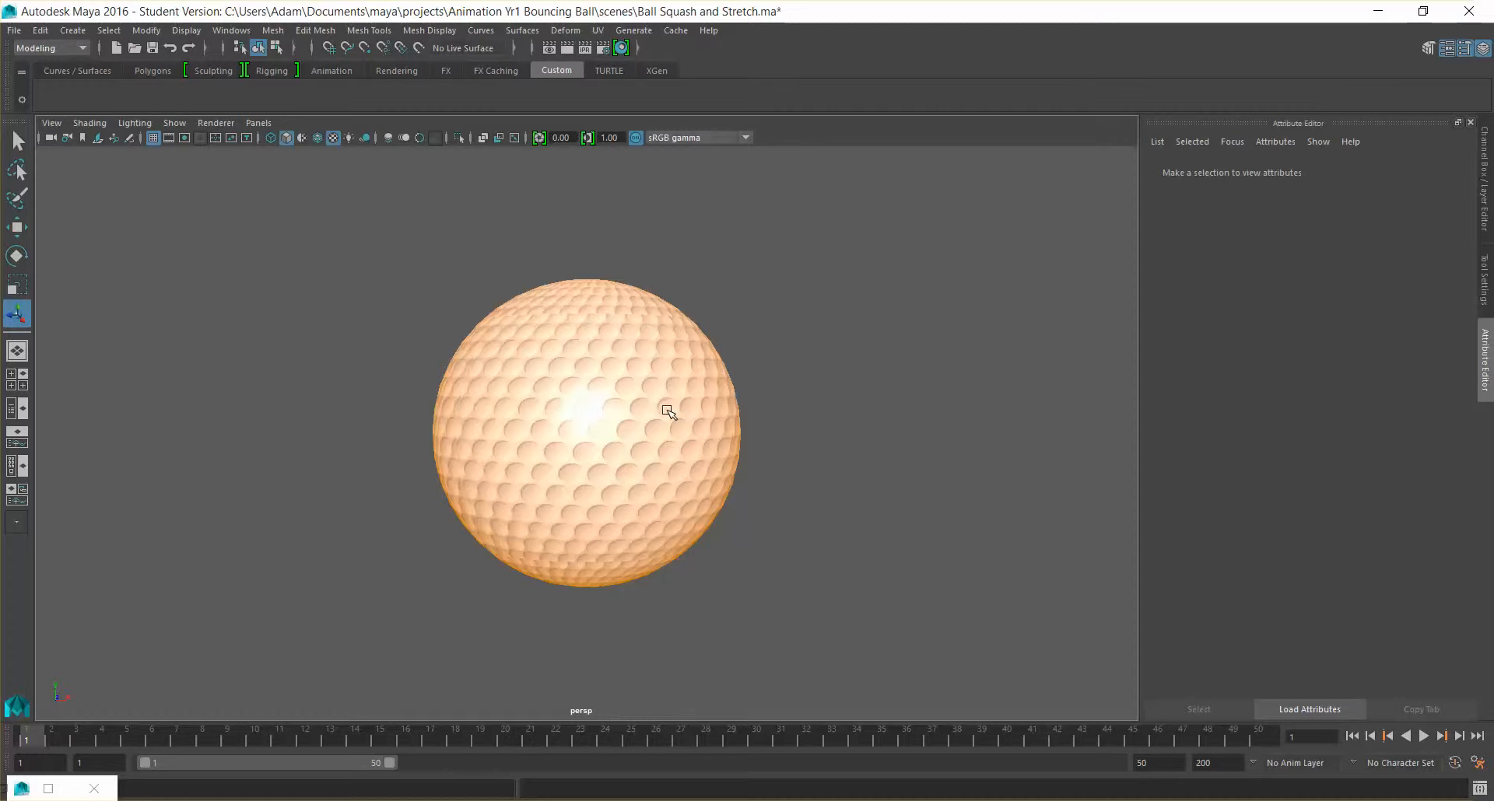
# Restore the Hypershade as a smaller window beside the ball and widen its node graph area
pyautogui.click(49, 791)
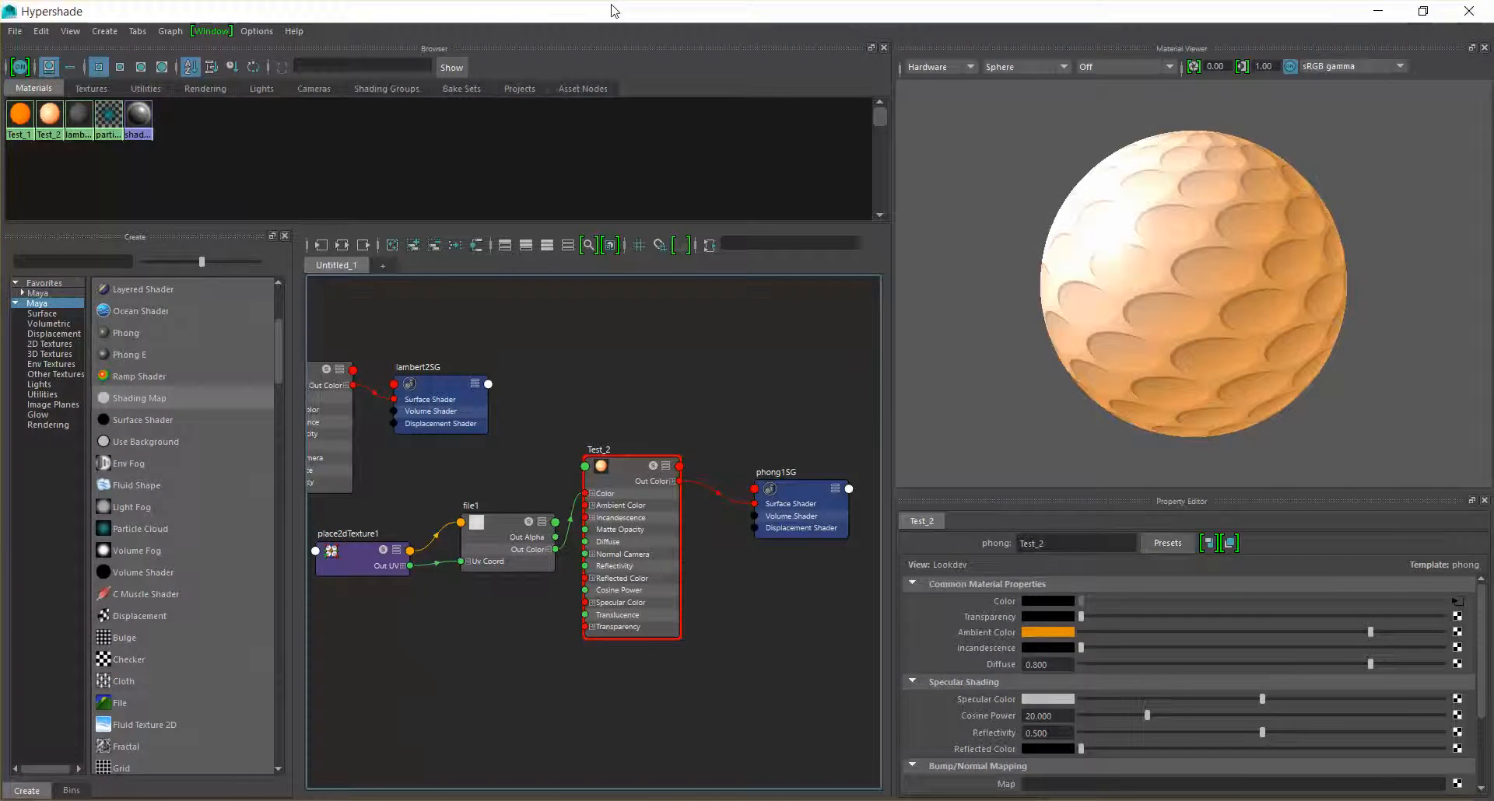
pyautogui.doubleClick(610, 8)
pyautogui.moveTo(831, 208); pyautogui.dragTo(891, 91)
pyautogui.scroll(-2, 788, 489)
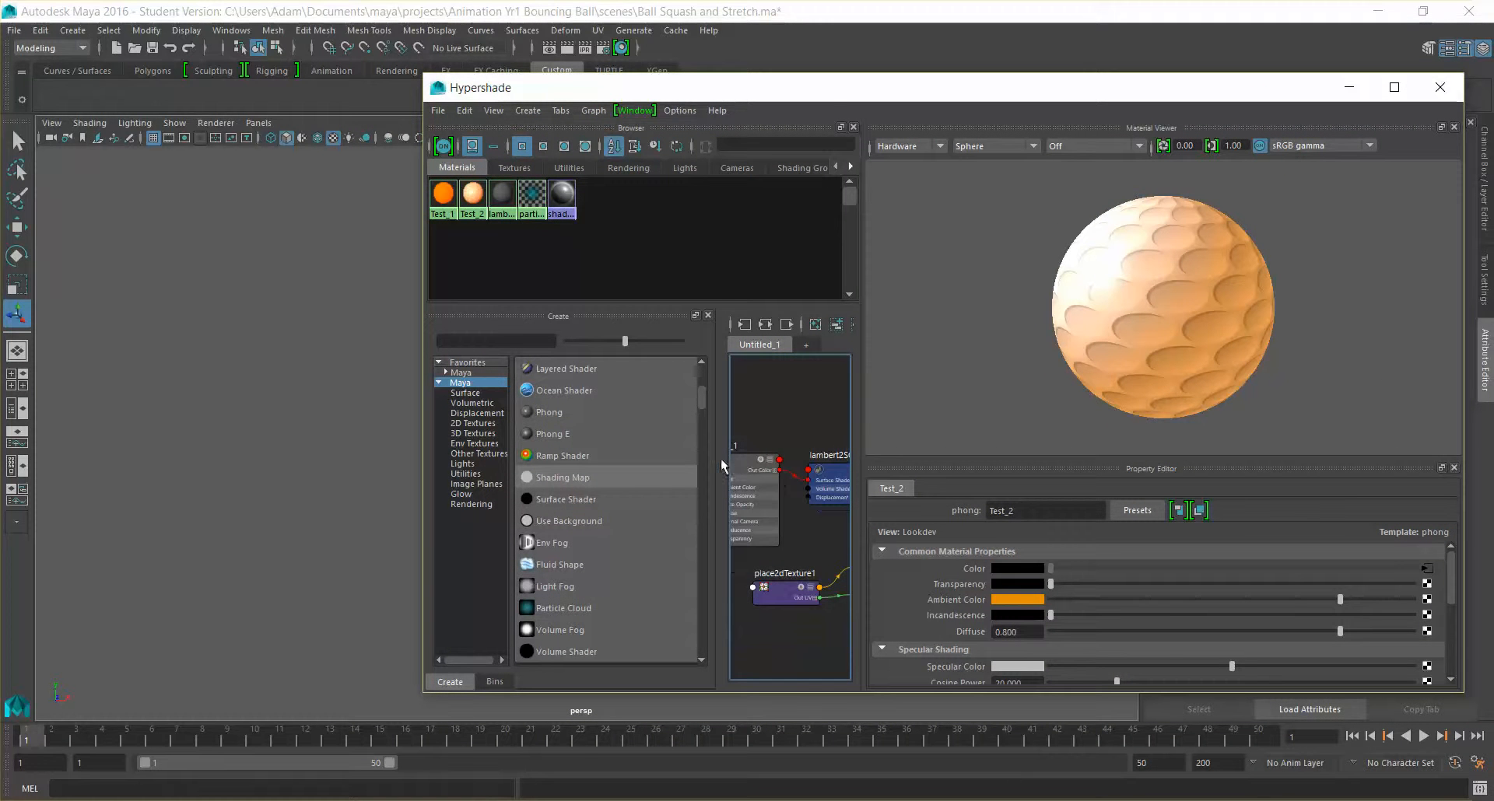
pyautogui.moveTo(715, 459); pyautogui.dragTo(579, 459)
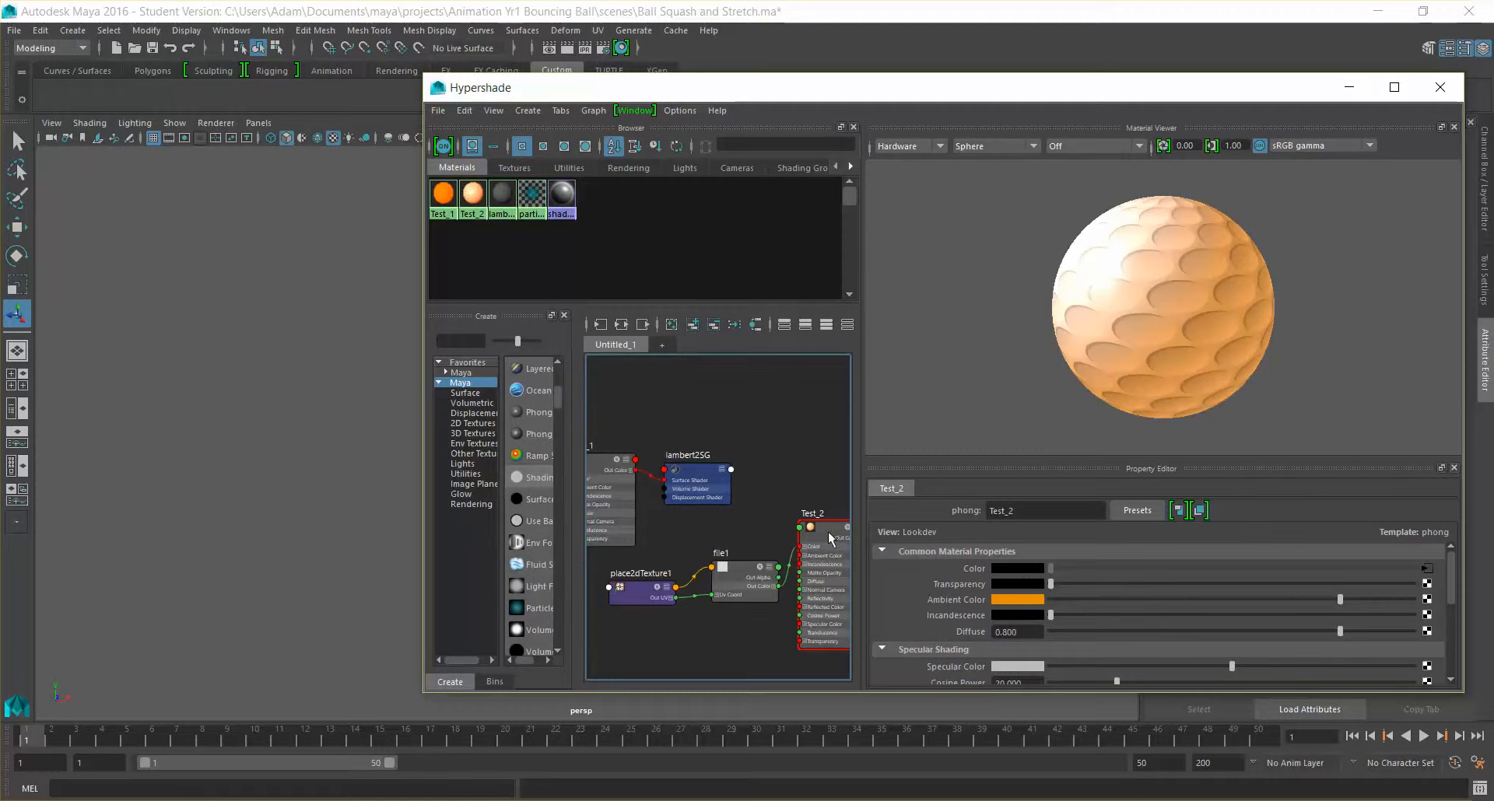
pyautogui.moveTo(832, 87); pyautogui.dragTo(1138, 77)
# Undo the resizing of the ball's spherical projection and clear the selection
pyautogui.hotkey('ctrl', 'z')
pyautogui.hotkey('ctrl', 'z')
pyautogui.hotkey('ctrl', 'z')
pyautogui.hotkey('ctrl', 'z')
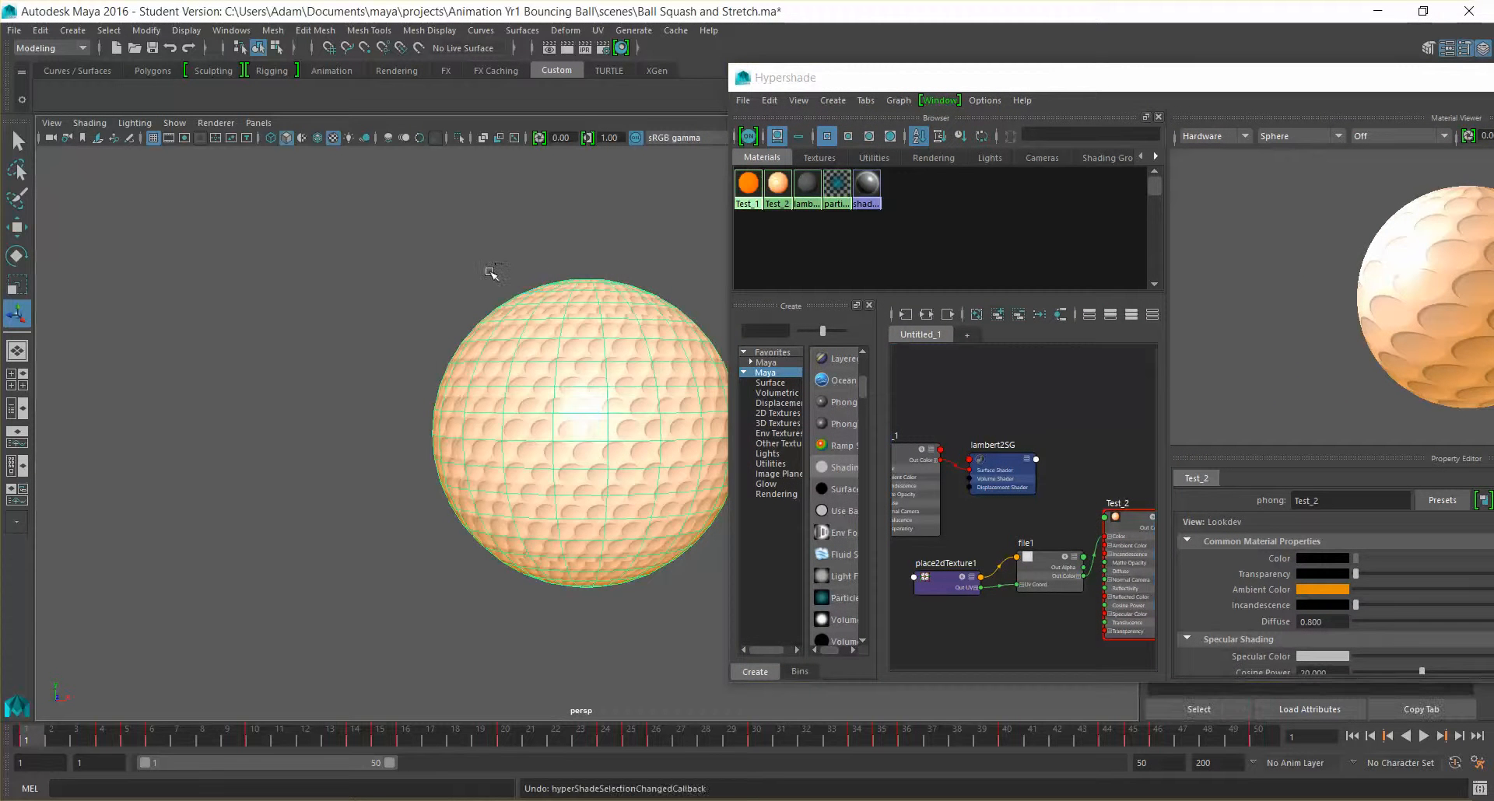
pyautogui.hotkey('ctrl', 'z')
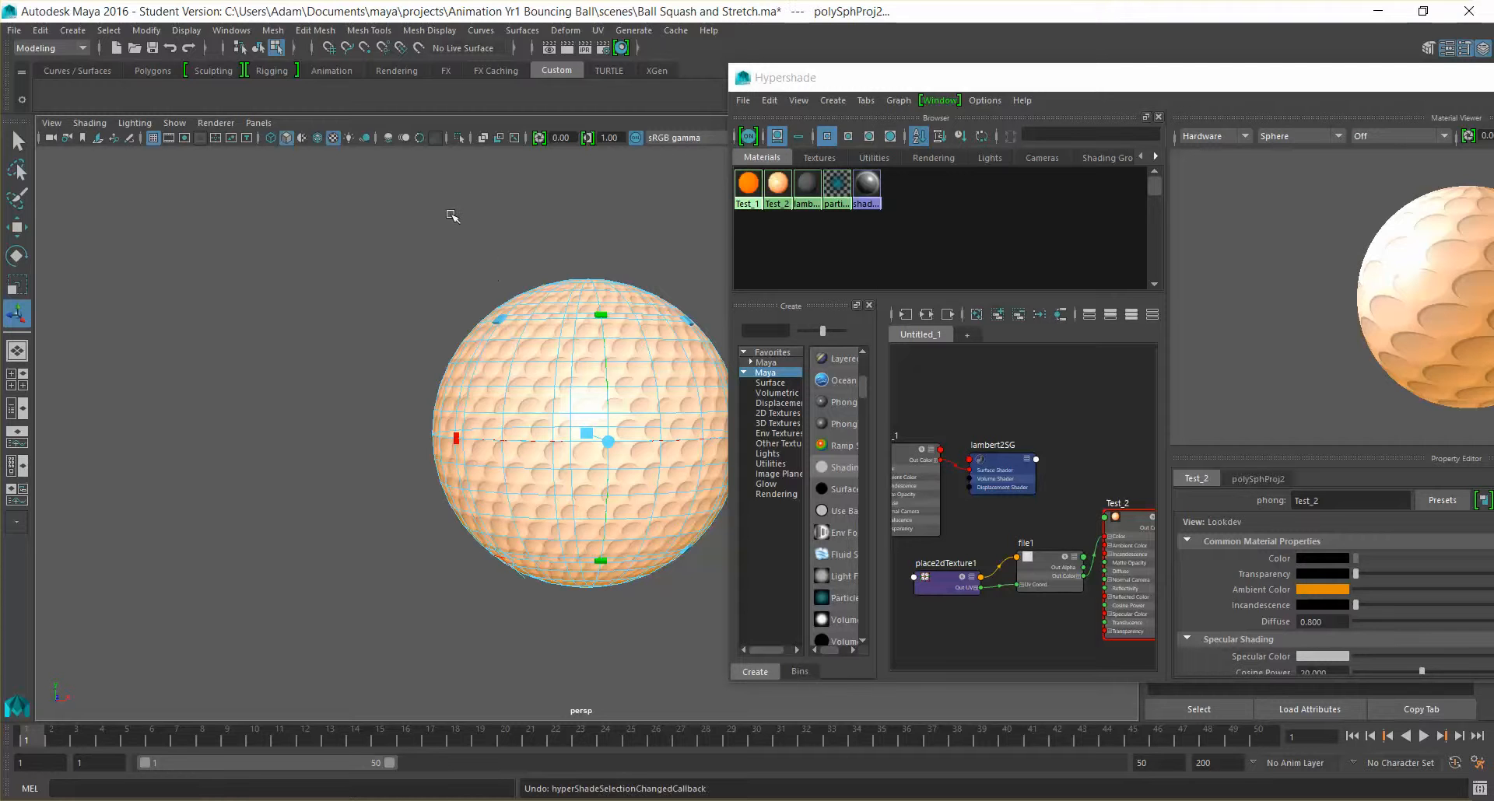
pyautogui.click(447, 219)
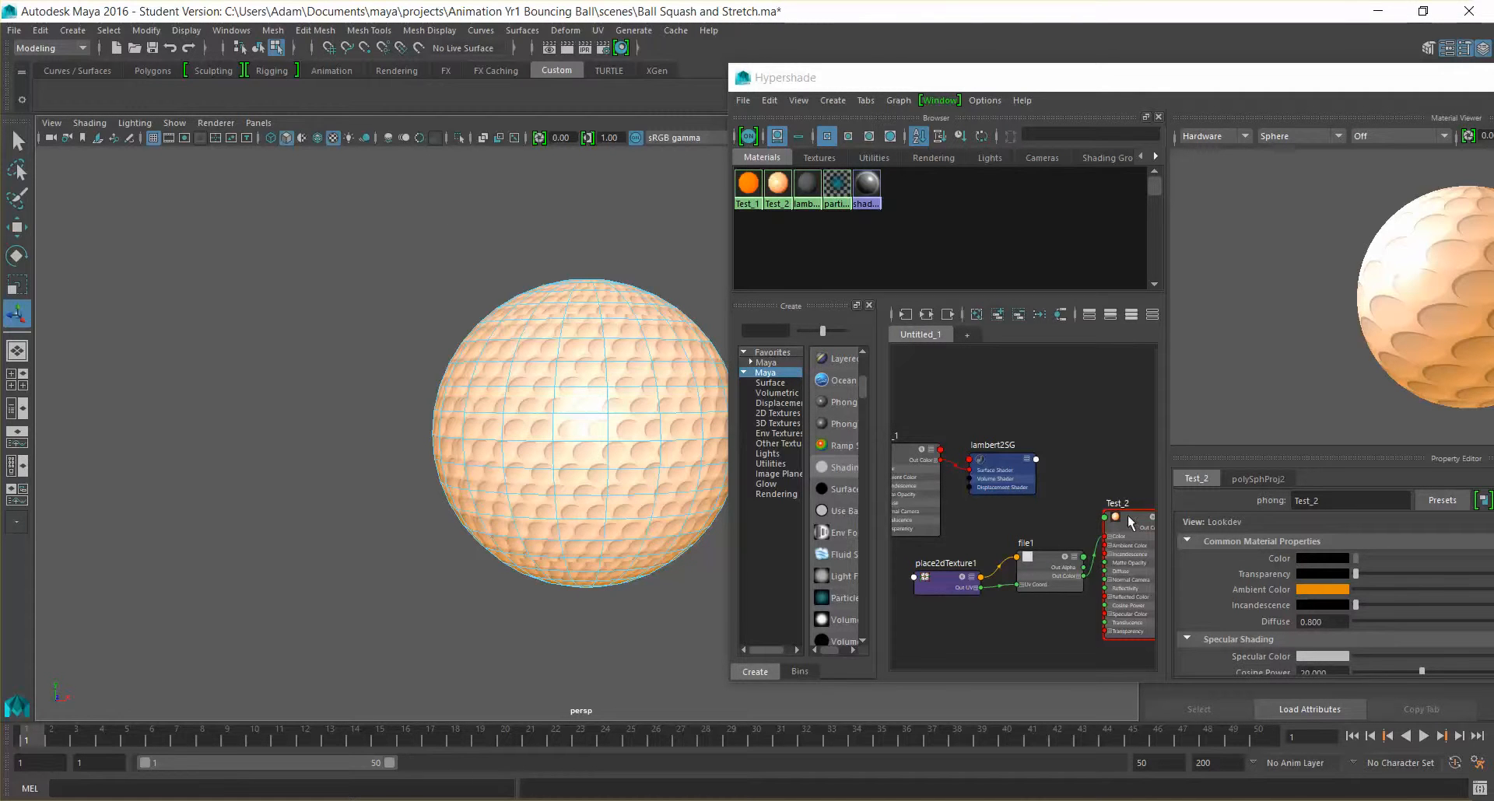
# Select the file1 node, move the Hypershade so its properties are fully visible, and open the file1 image browser
pyautogui.click(1046, 554)
pyautogui.moveTo(1166, 77); pyautogui.dragTo(670, 78)
pyautogui.click(1238, 613)
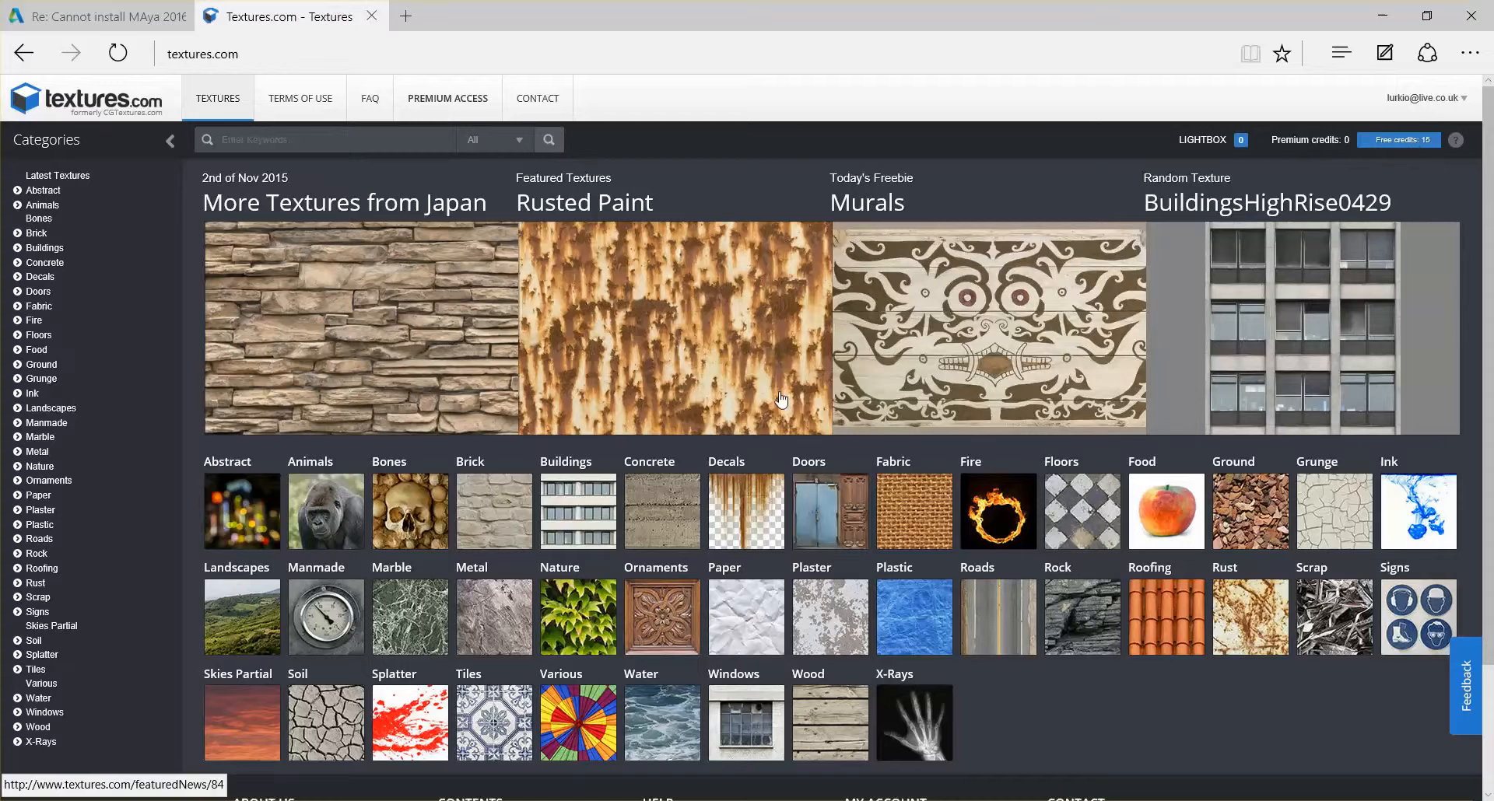
# Look through the texture categories on textures.com in the web browser and return to Maya
pyautogui.scroll(-2, 1207, 650)
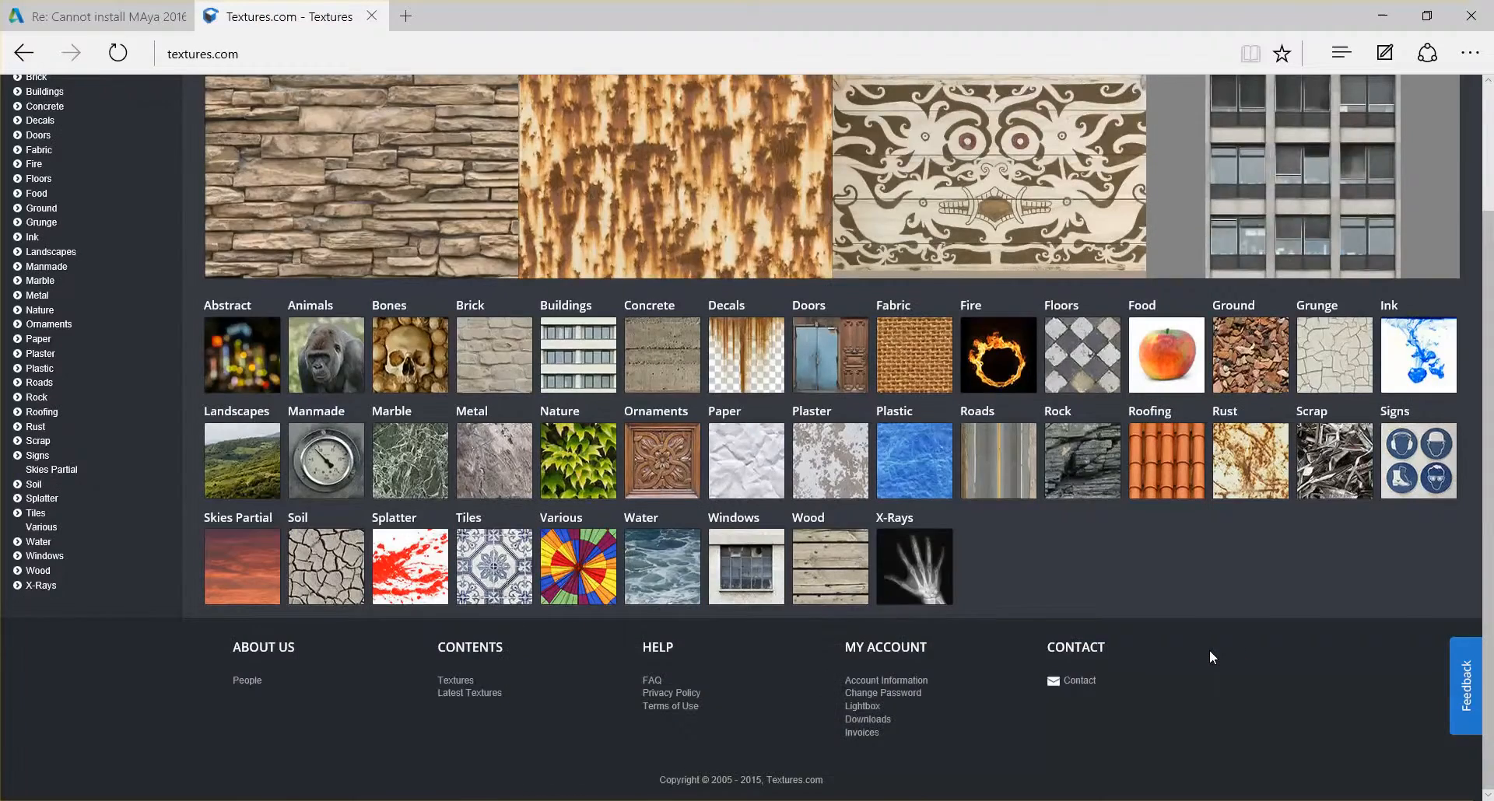
pyautogui.scroll(2, 1209, 650)
pyautogui.scroll(-1, 1209, 650)
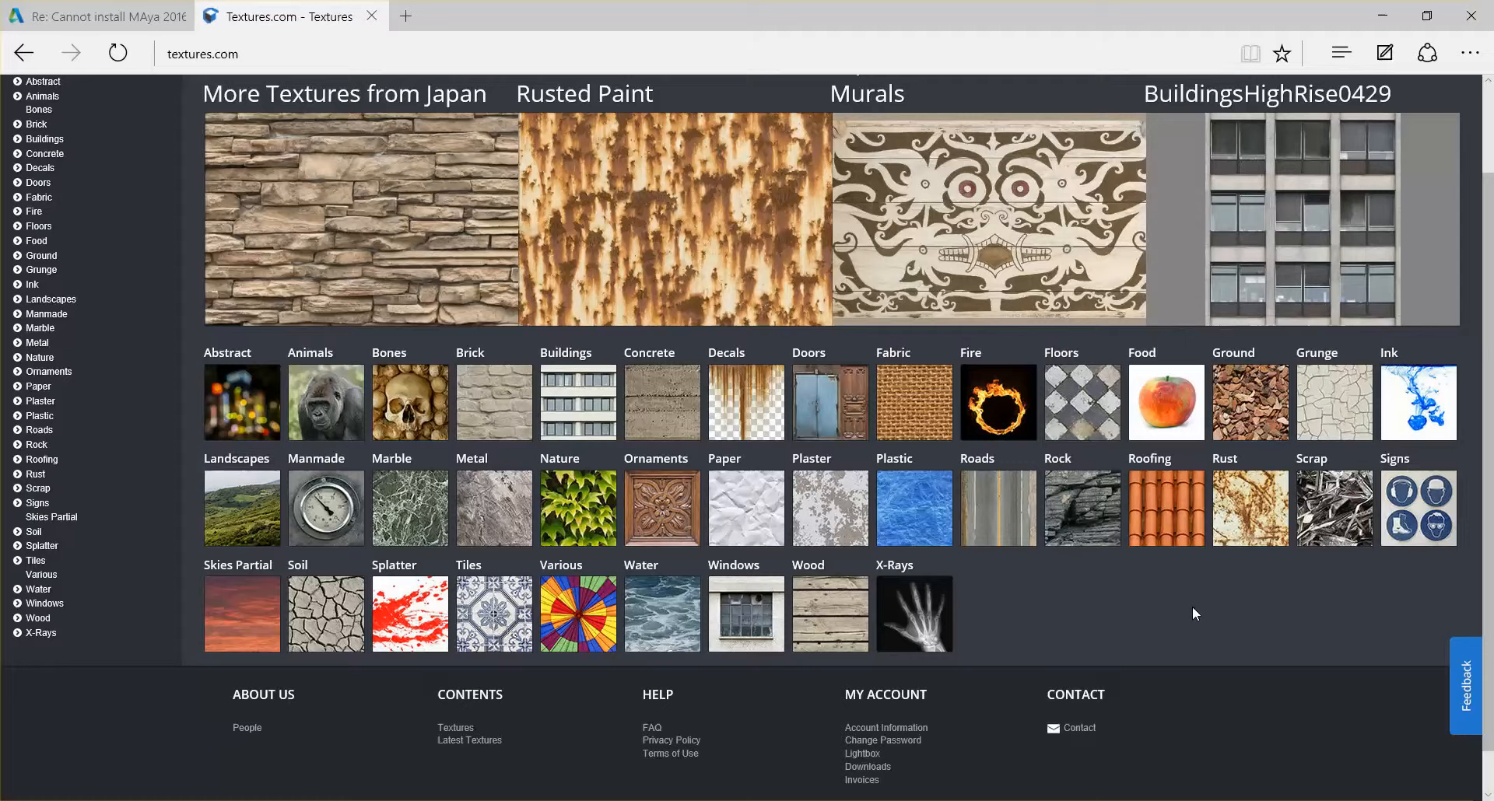
pyautogui.click(1380, 8)
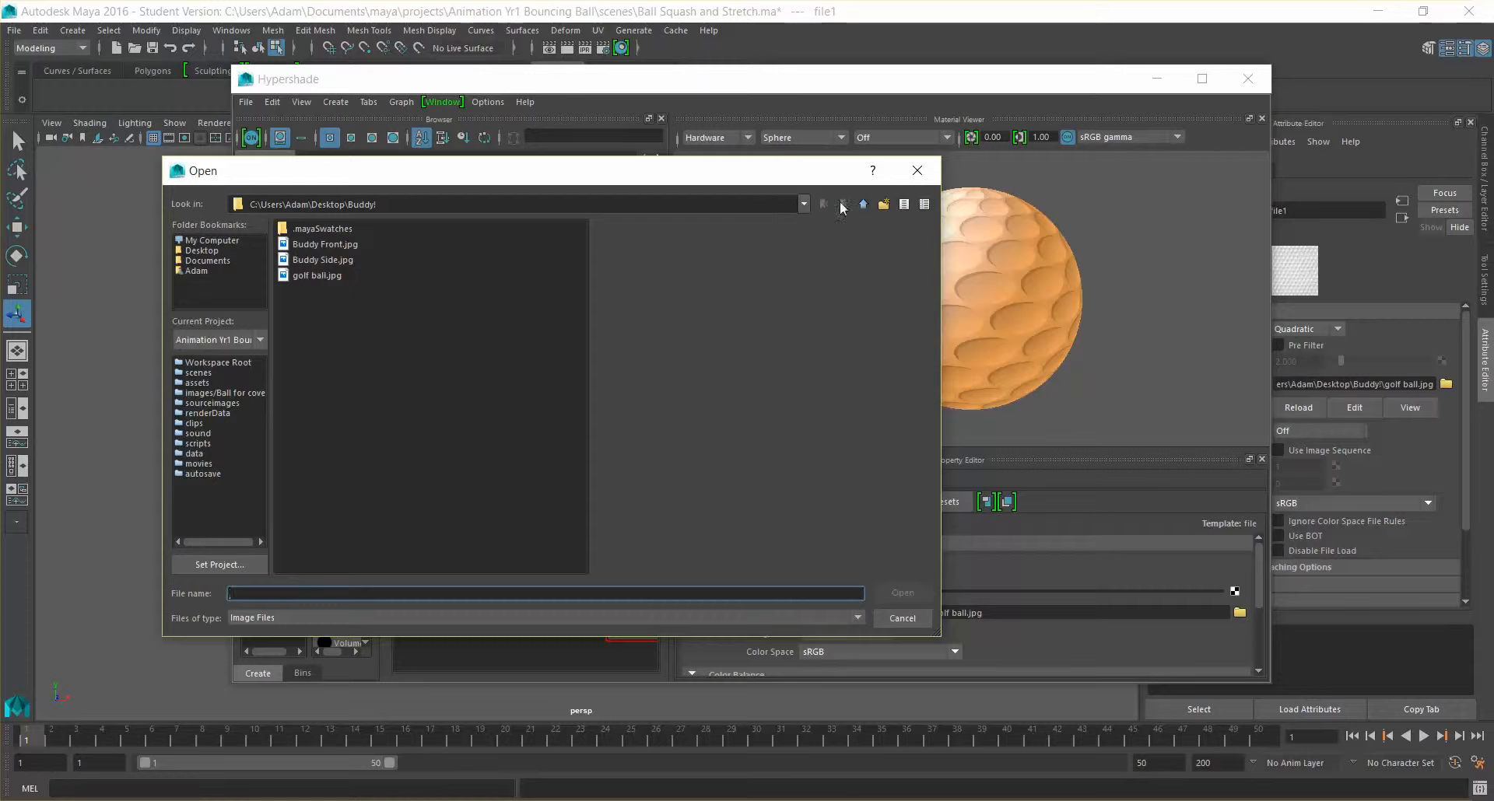
# Load SoilCracked0146_1_S.jpg from the images folder of the Animation Yr1 Bouncing Ball project as the file1 texture
pyautogui.click(207, 260)
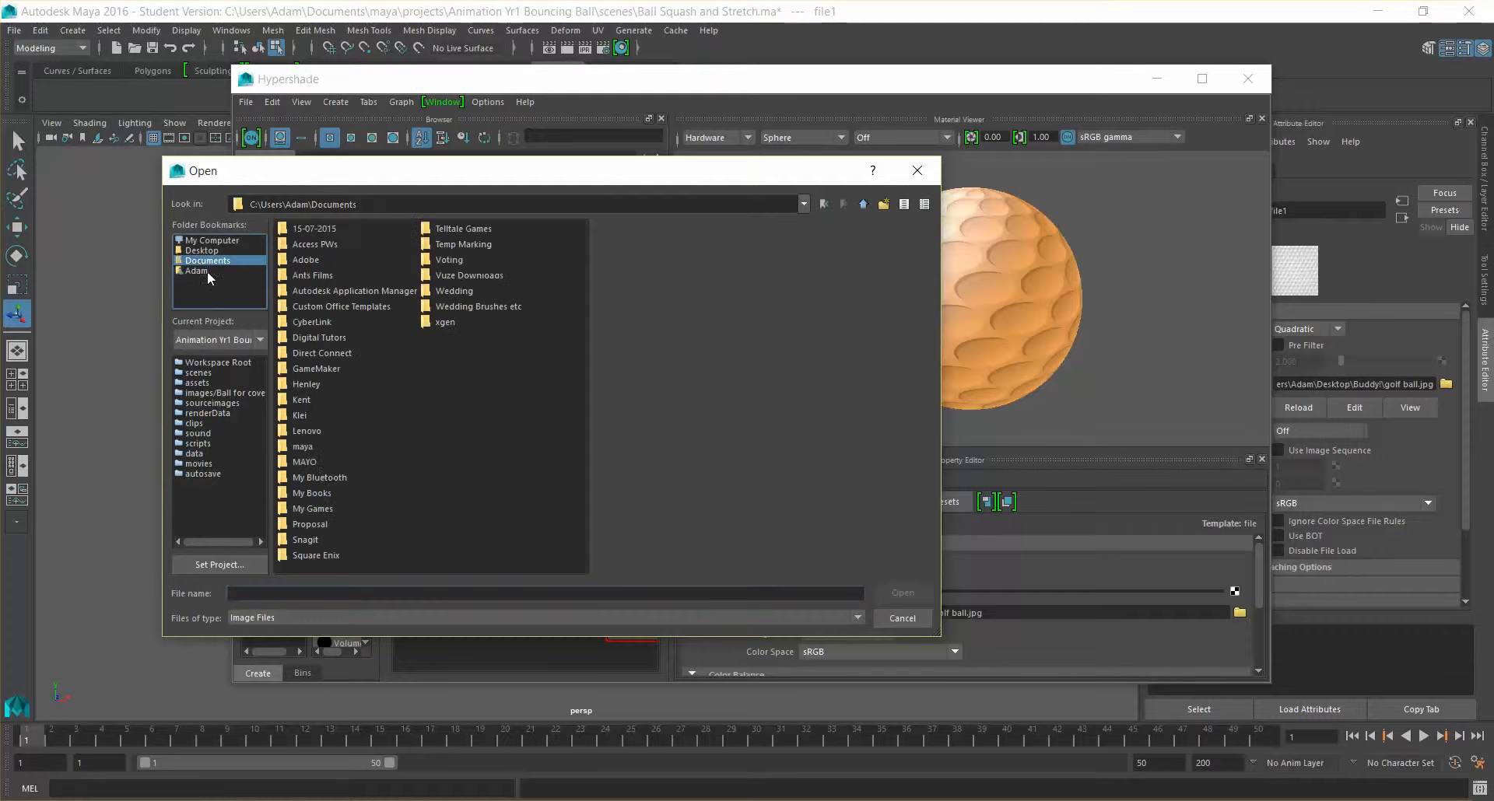
pyautogui.doubleClick(304, 447)
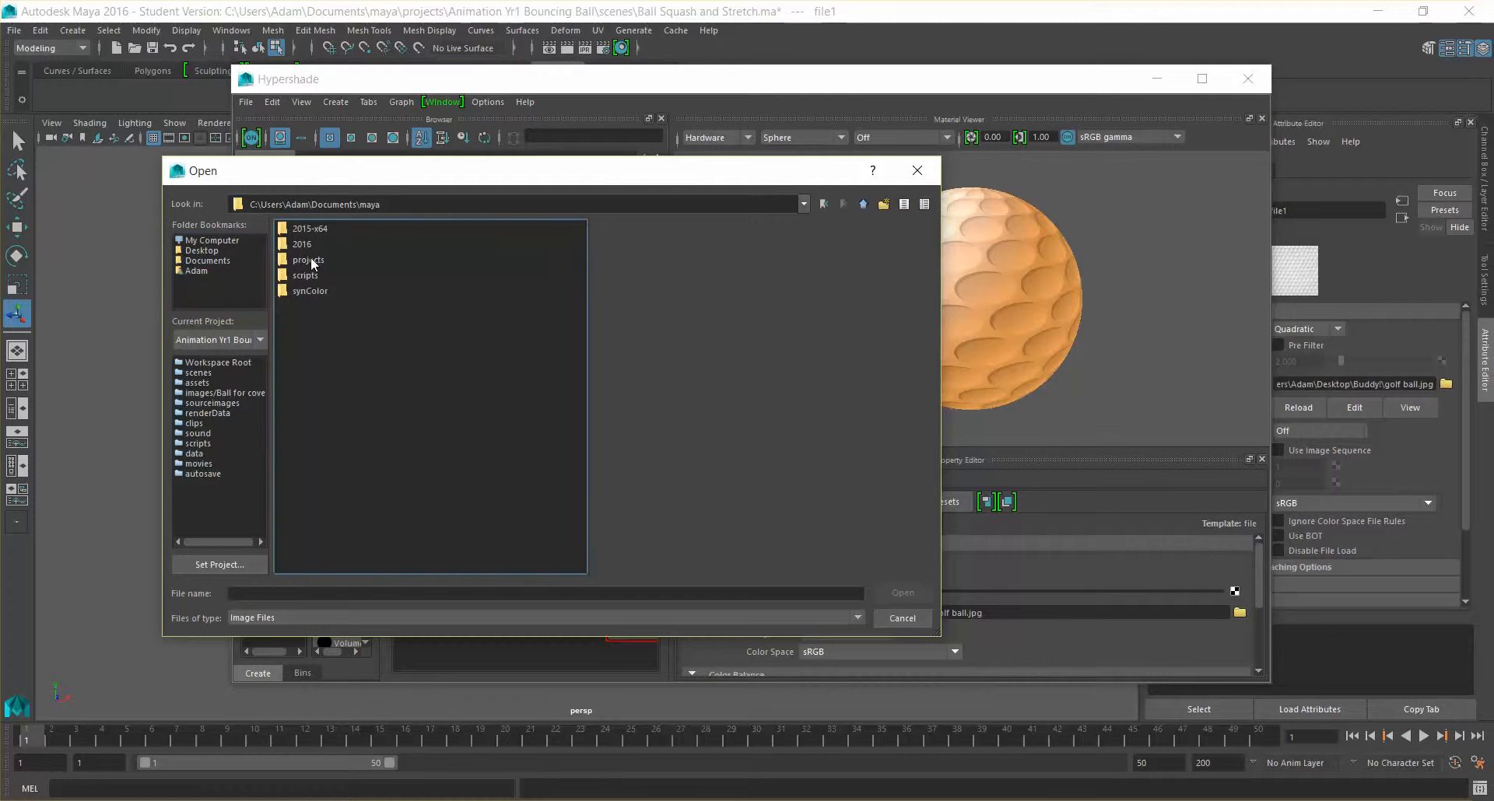
pyautogui.doubleClick(309, 265)
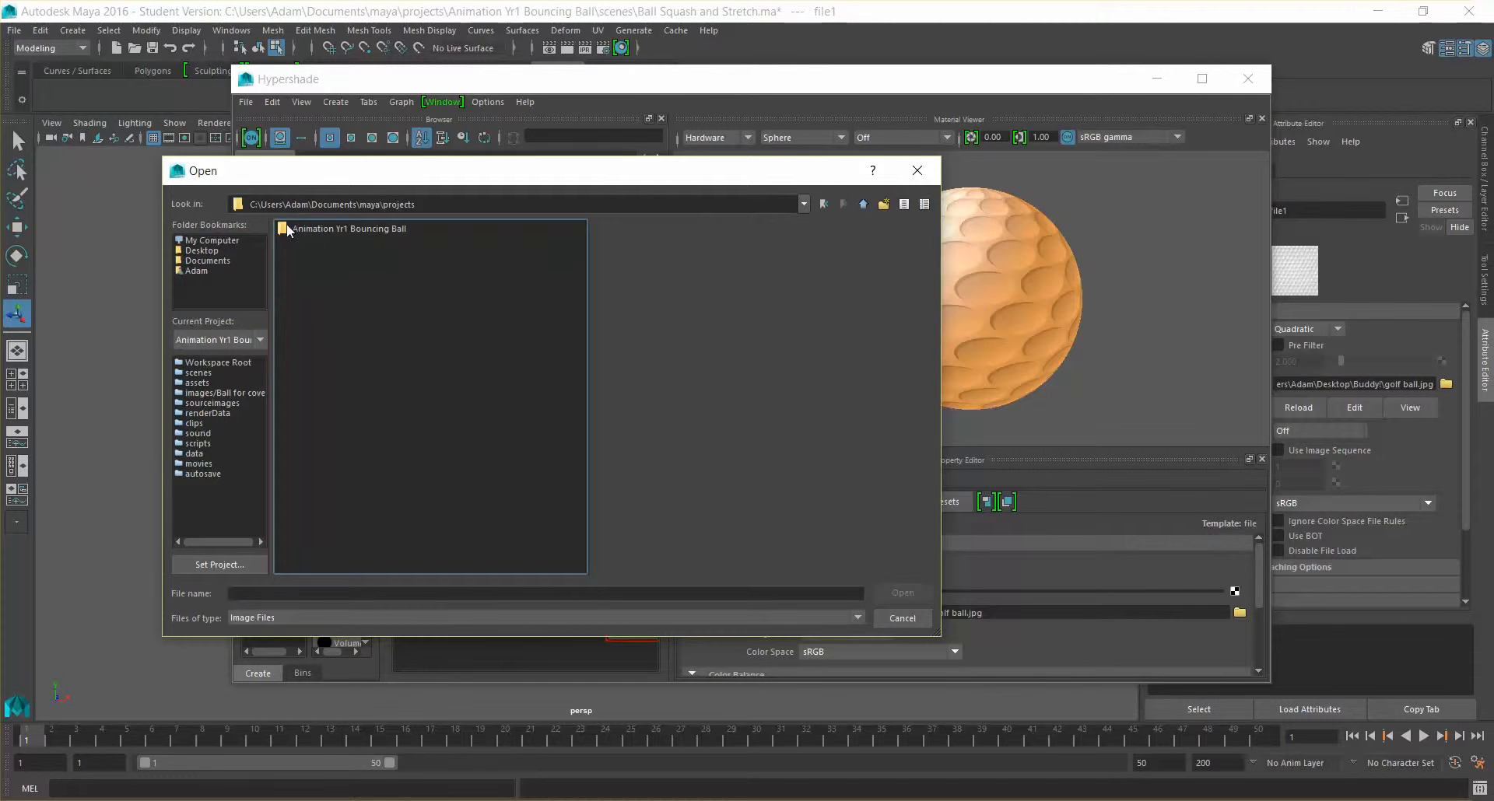
pyautogui.doubleClick(304, 230)
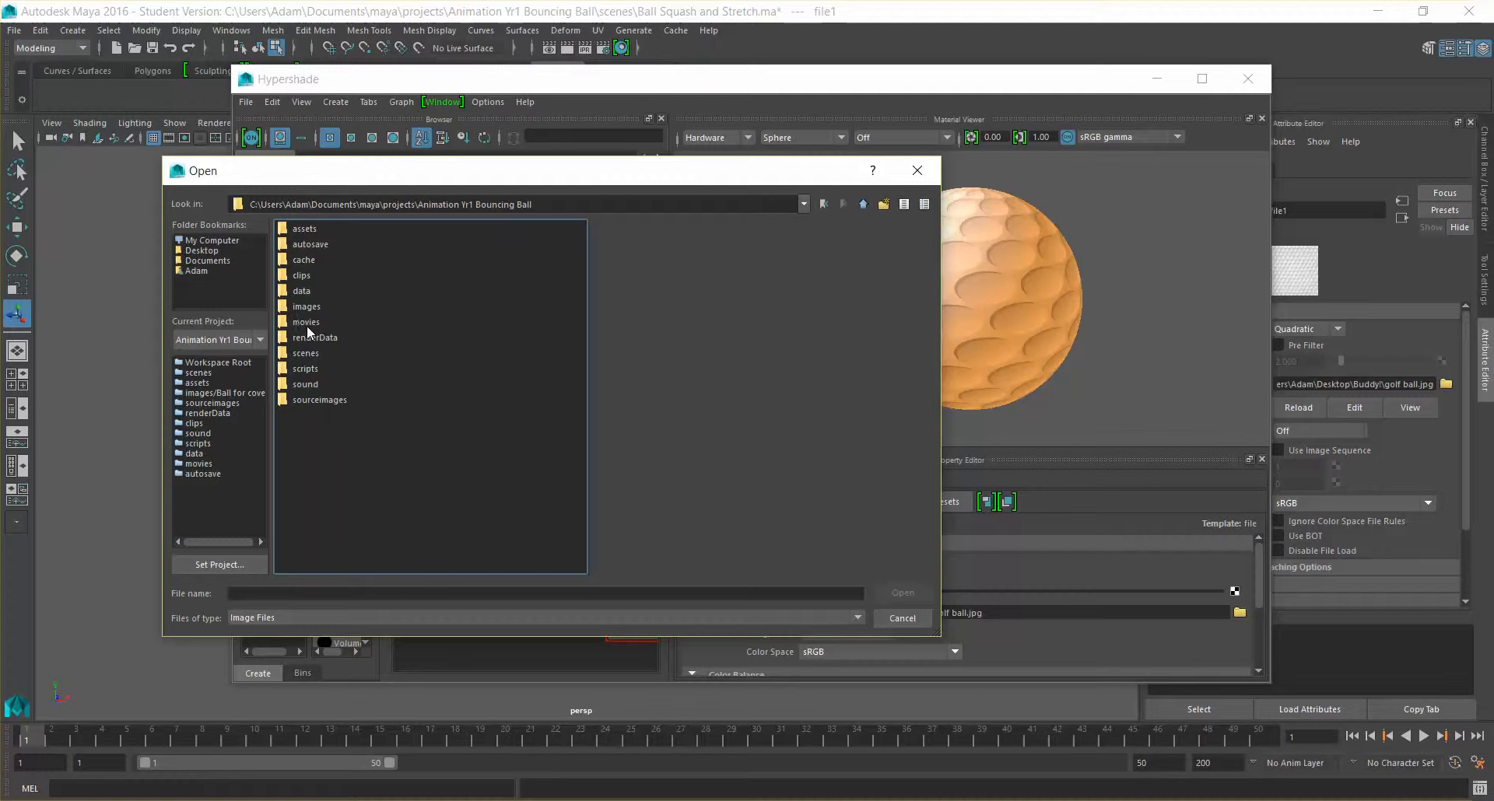
pyautogui.doubleClick(309, 308)
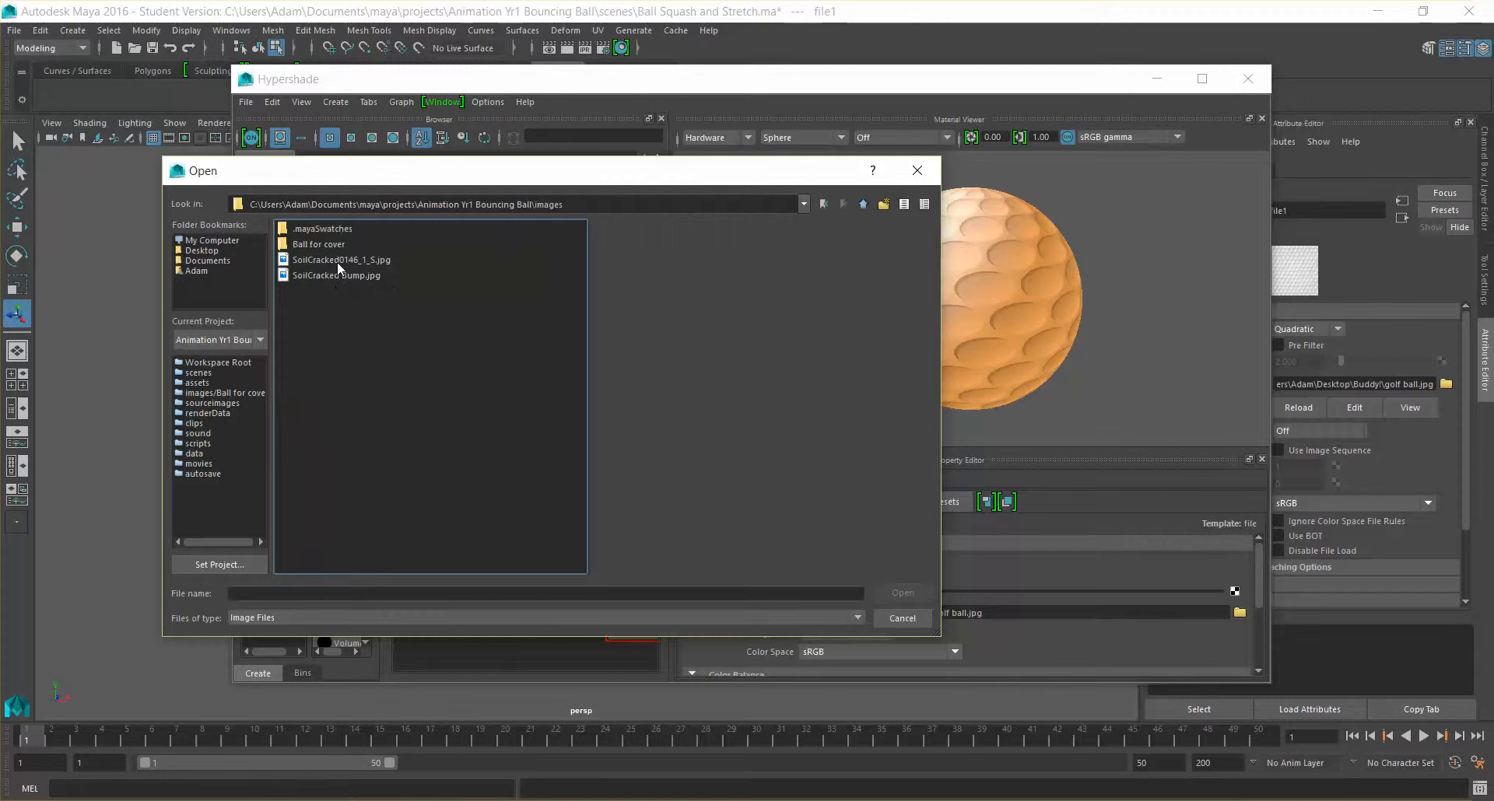
pyautogui.doubleClick(357, 262)
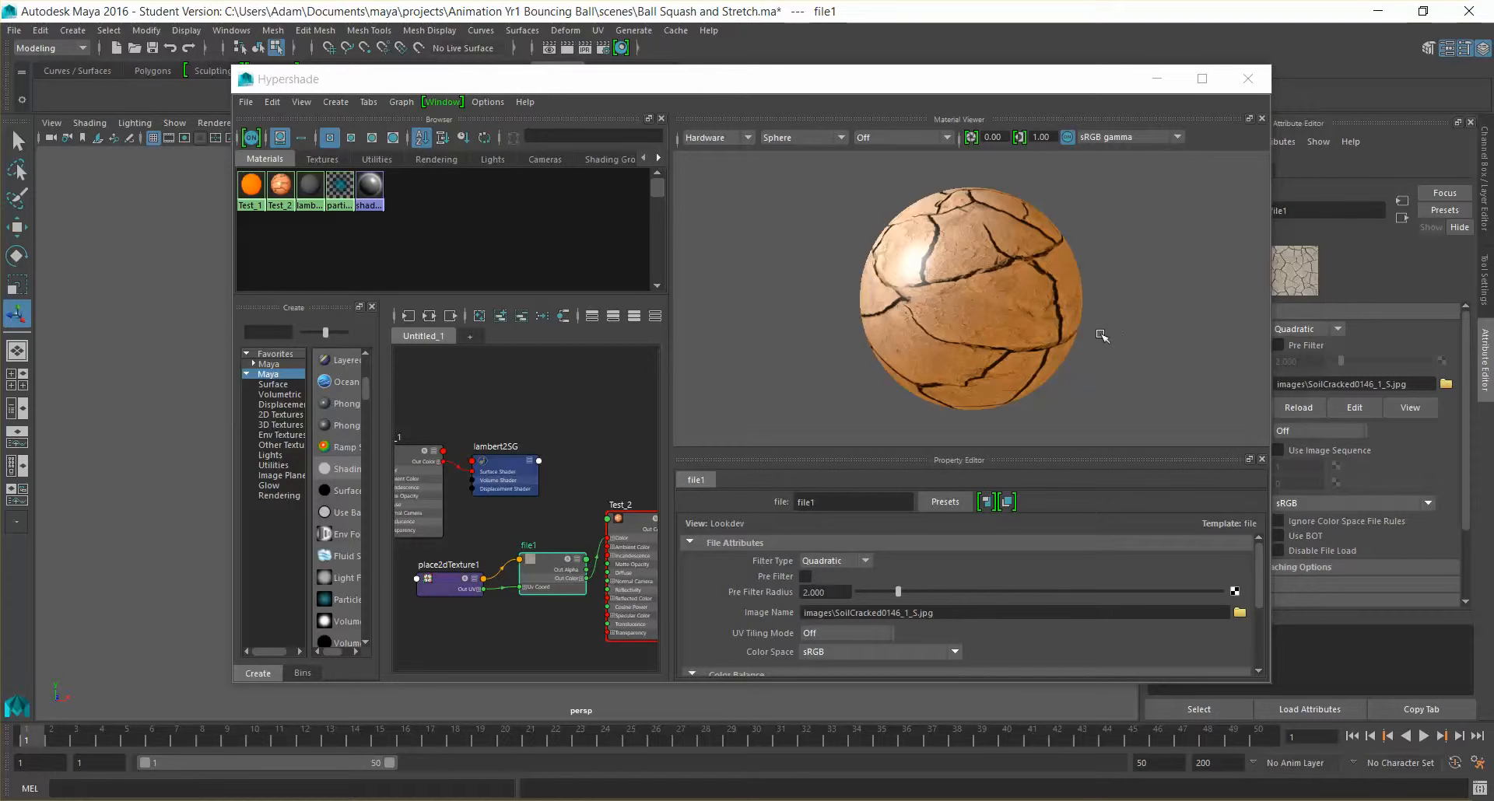
# Minimize the Hypershade and examine the cracked soil texture on the ball
pyautogui.click(1120, 321)
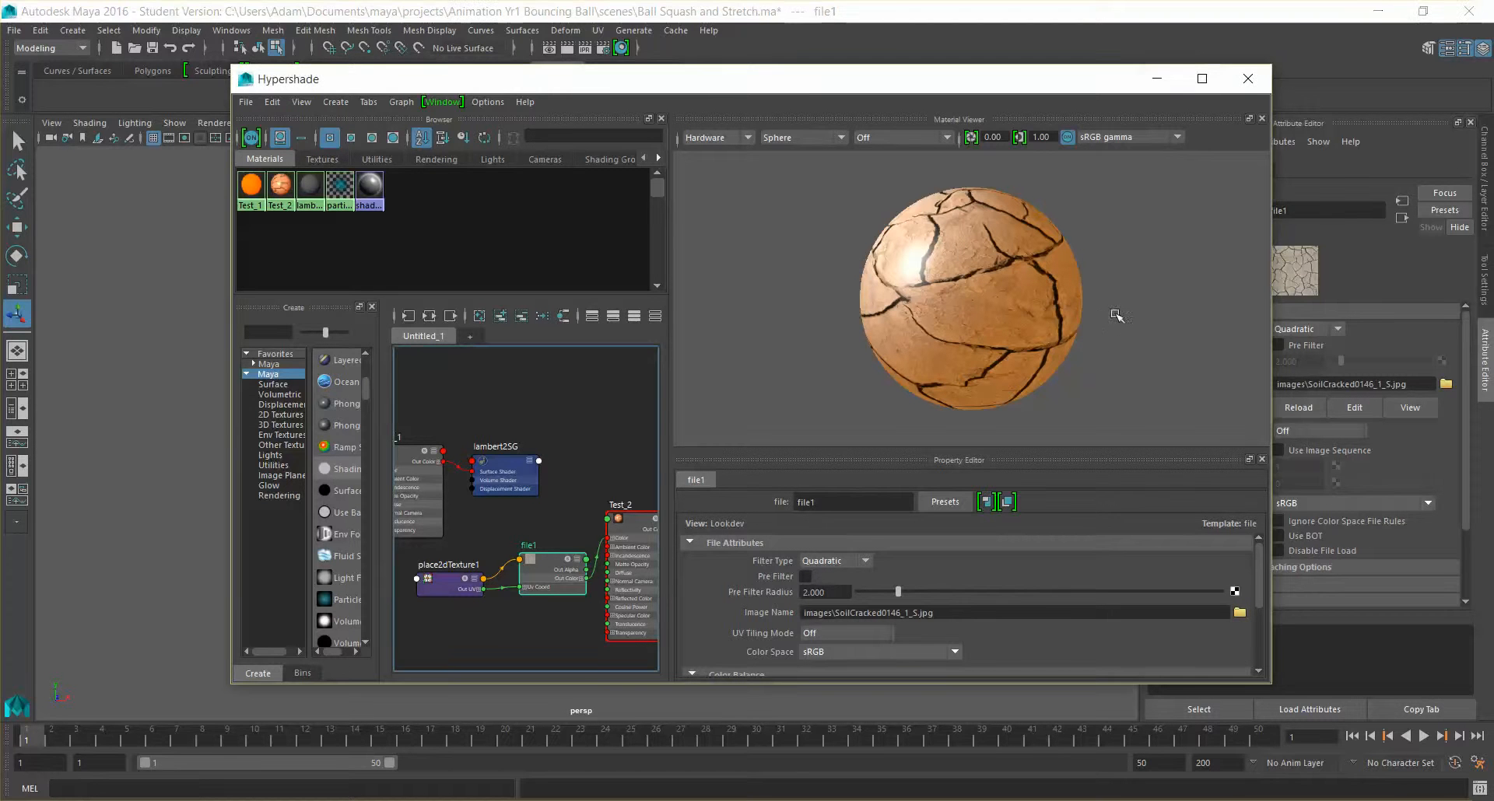
pyautogui.click(1156, 81)
pyautogui.keyDown('alt'); pyautogui.moveTo(576, 340); pyautogui.dragTo(584, 369); pyautogui.keyUp('alt')
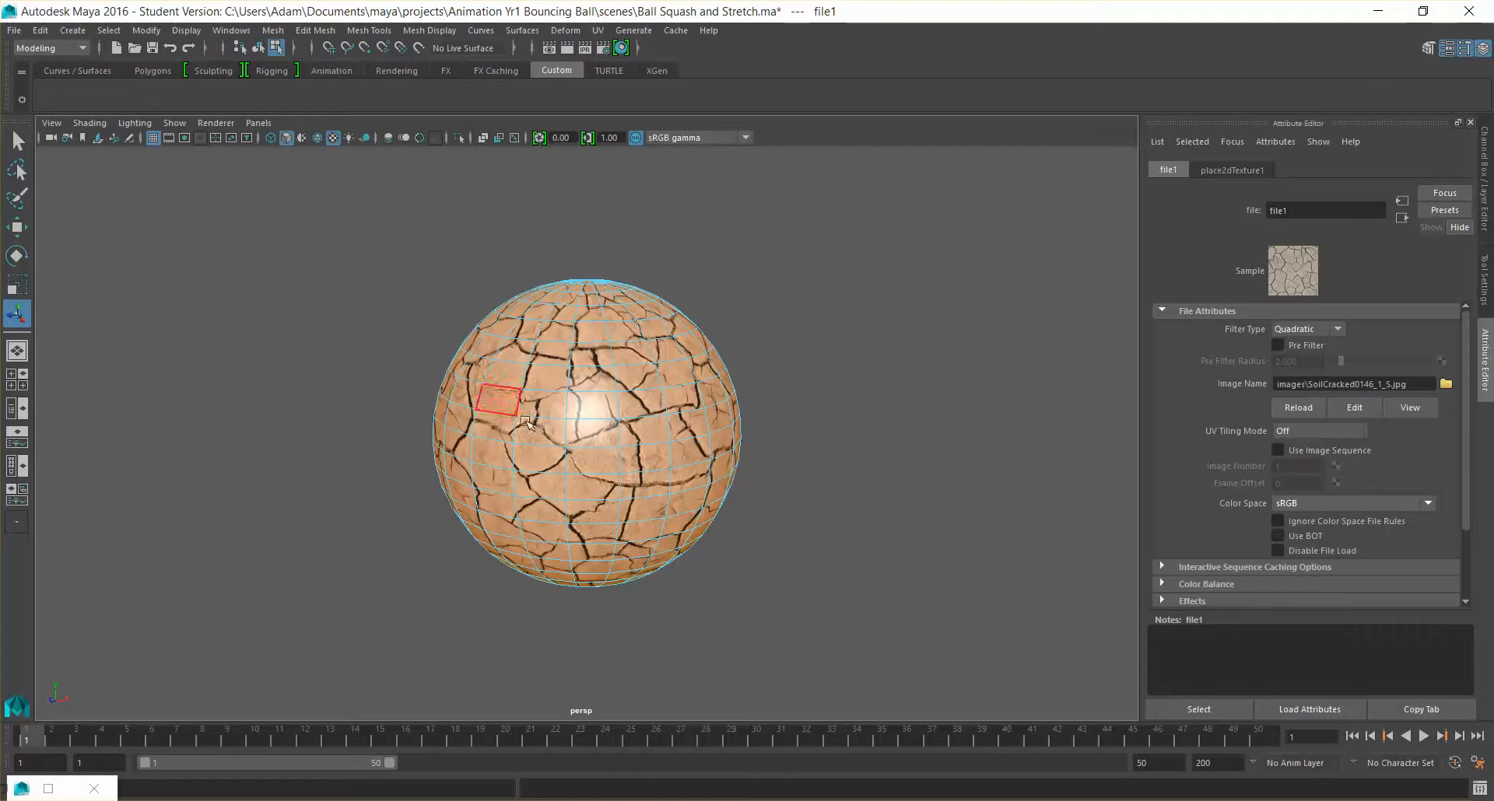
# Clear the selection and examine the cracked soil texture from several angles around the ball
pyautogui.moveTo(579, 352); pyautogui.dragTo(604, 362, button='right')
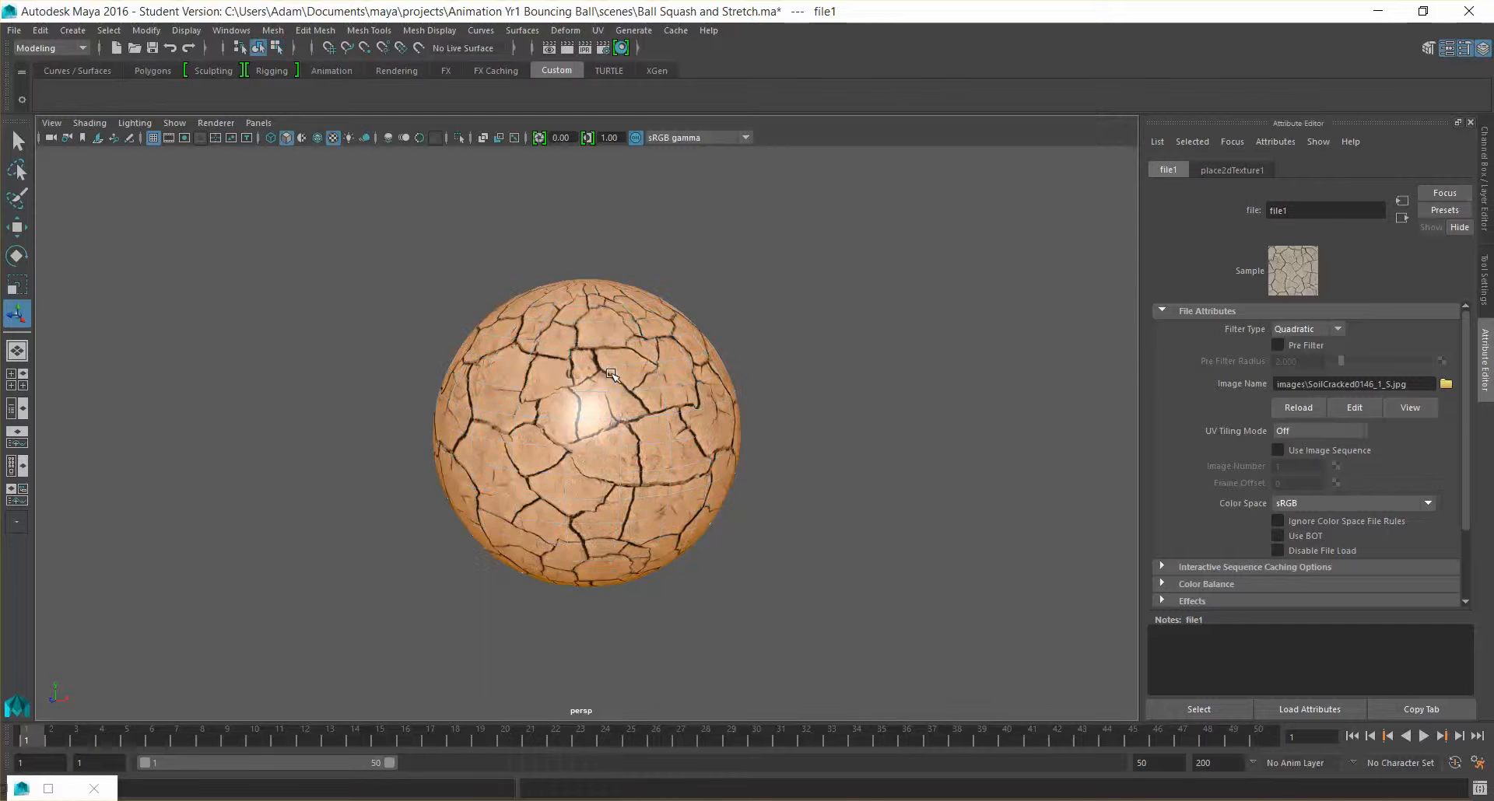
pyautogui.click(860, 417)
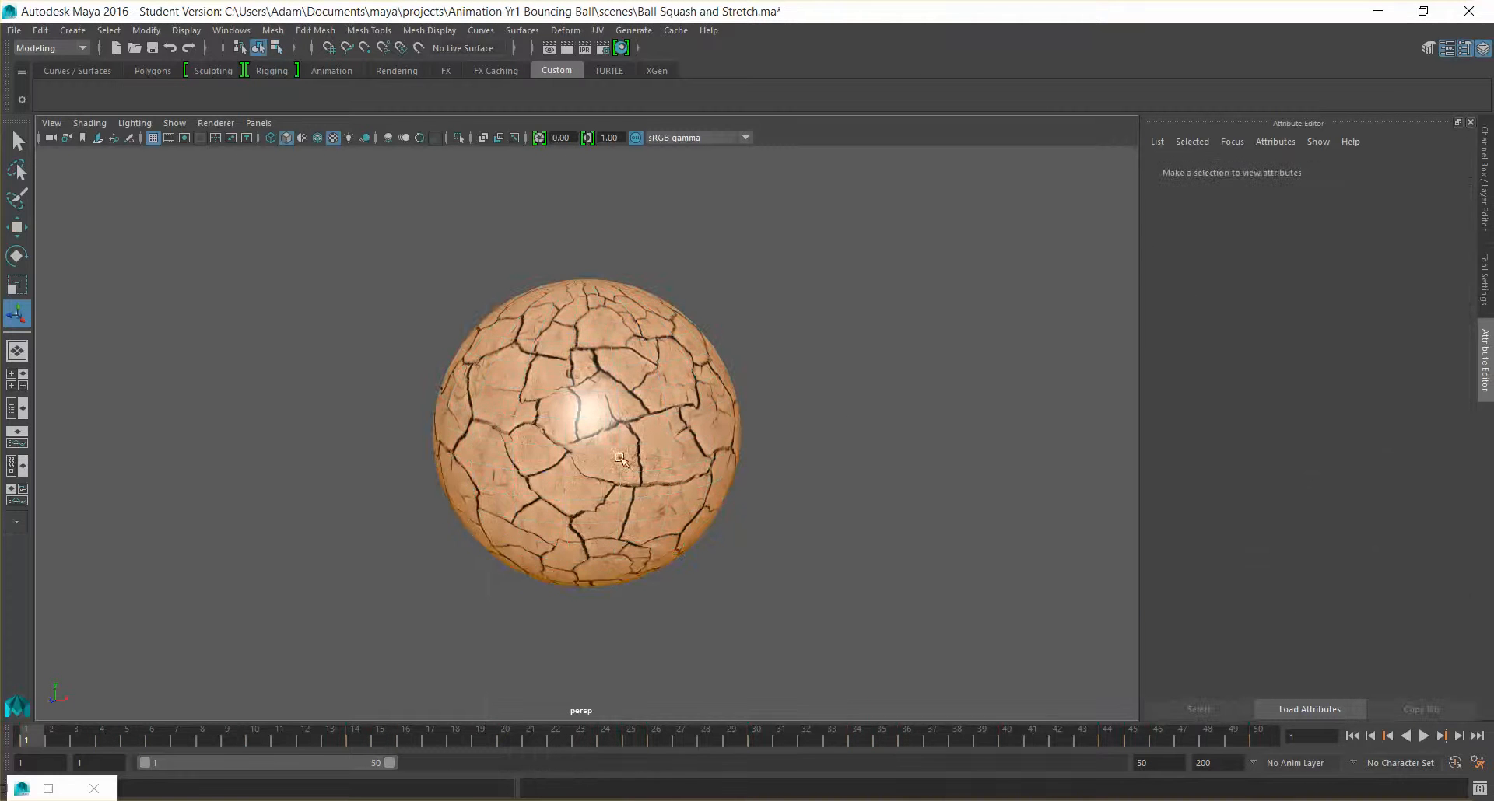
pyautogui.moveTo(631, 479)
pyautogui.keyDown('alt'); pyautogui.mouseDown()
pyautogui.moveTo(687, 493)
pyautogui.moveTo(590, 494)
pyautogui.moveTo(638, 475)
pyautogui.moveTo(630, 488)
pyautogui.mouseUp(); pyautogui.keyUp('alt')
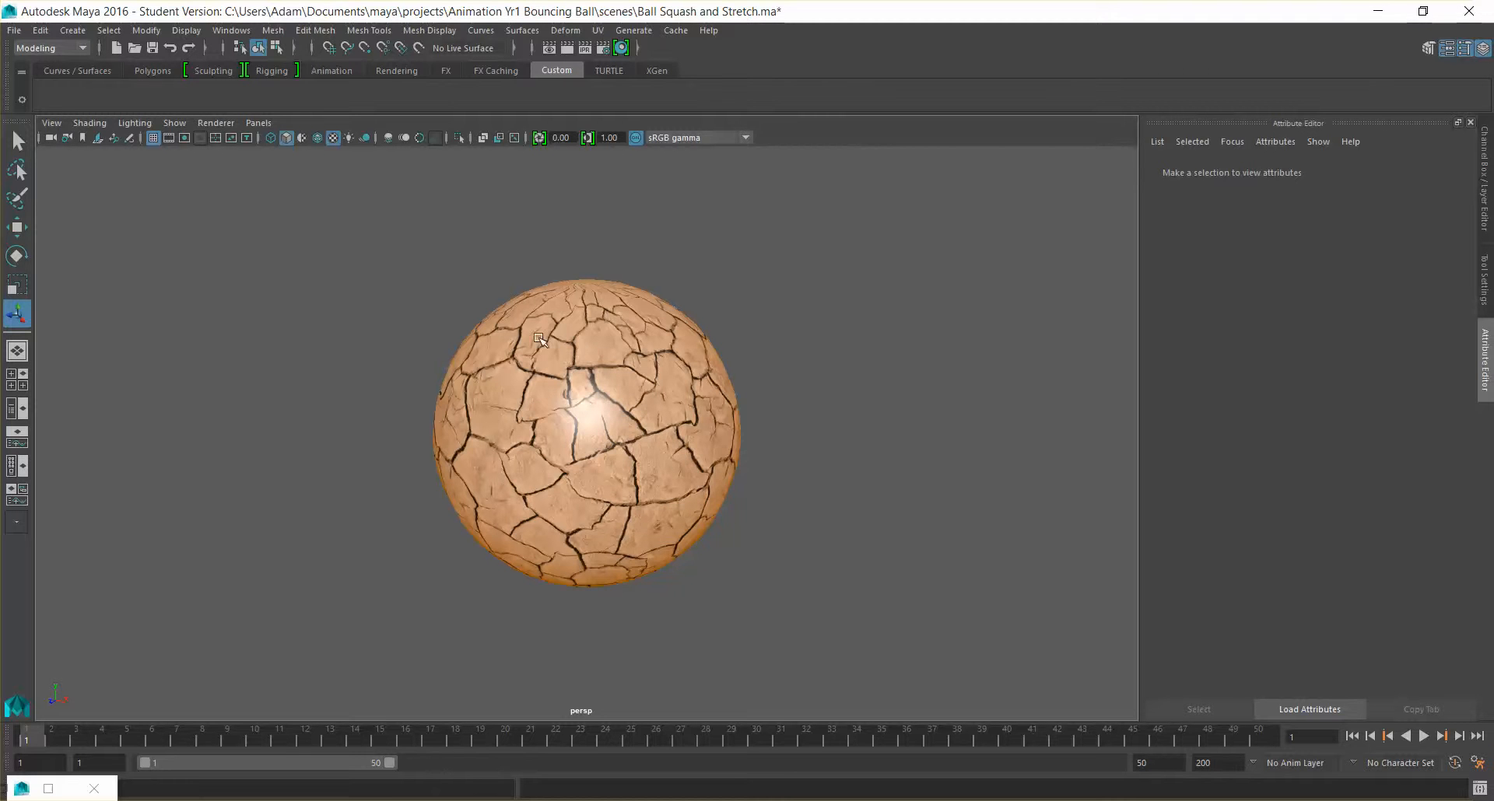
pyautogui.keyDown('alt'); pyautogui.moveTo(579, 440); pyautogui.dragTo(552, 395); pyautogui.keyUp('alt')
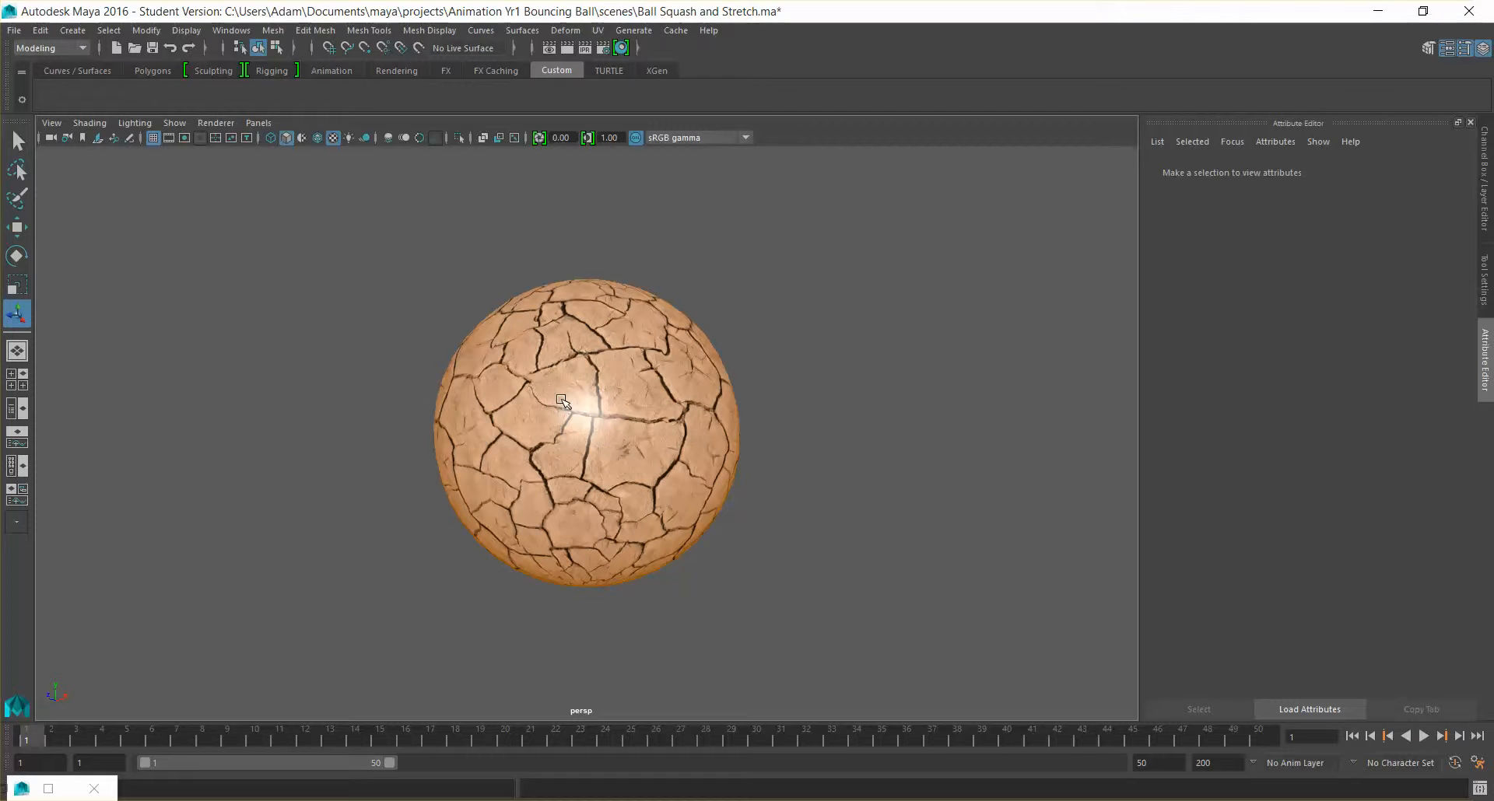
pyautogui.scroll(-5, 755, 424)
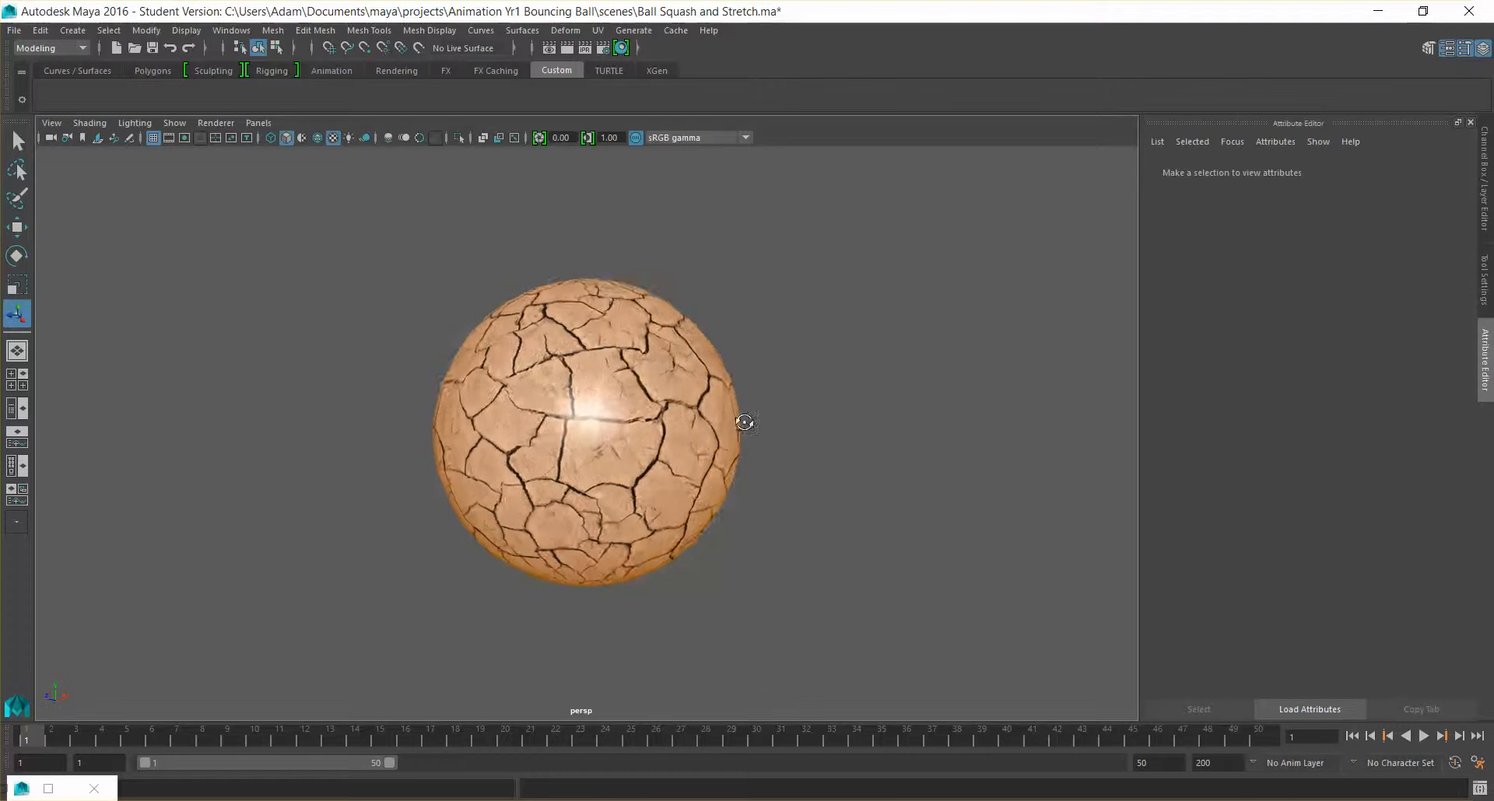
pyautogui.scroll(3, 754, 424)
pyautogui.keyDown('alt'); pyautogui.moveTo(792, 467); pyautogui.dragTo(783, 517); pyautogui.keyUp('alt')
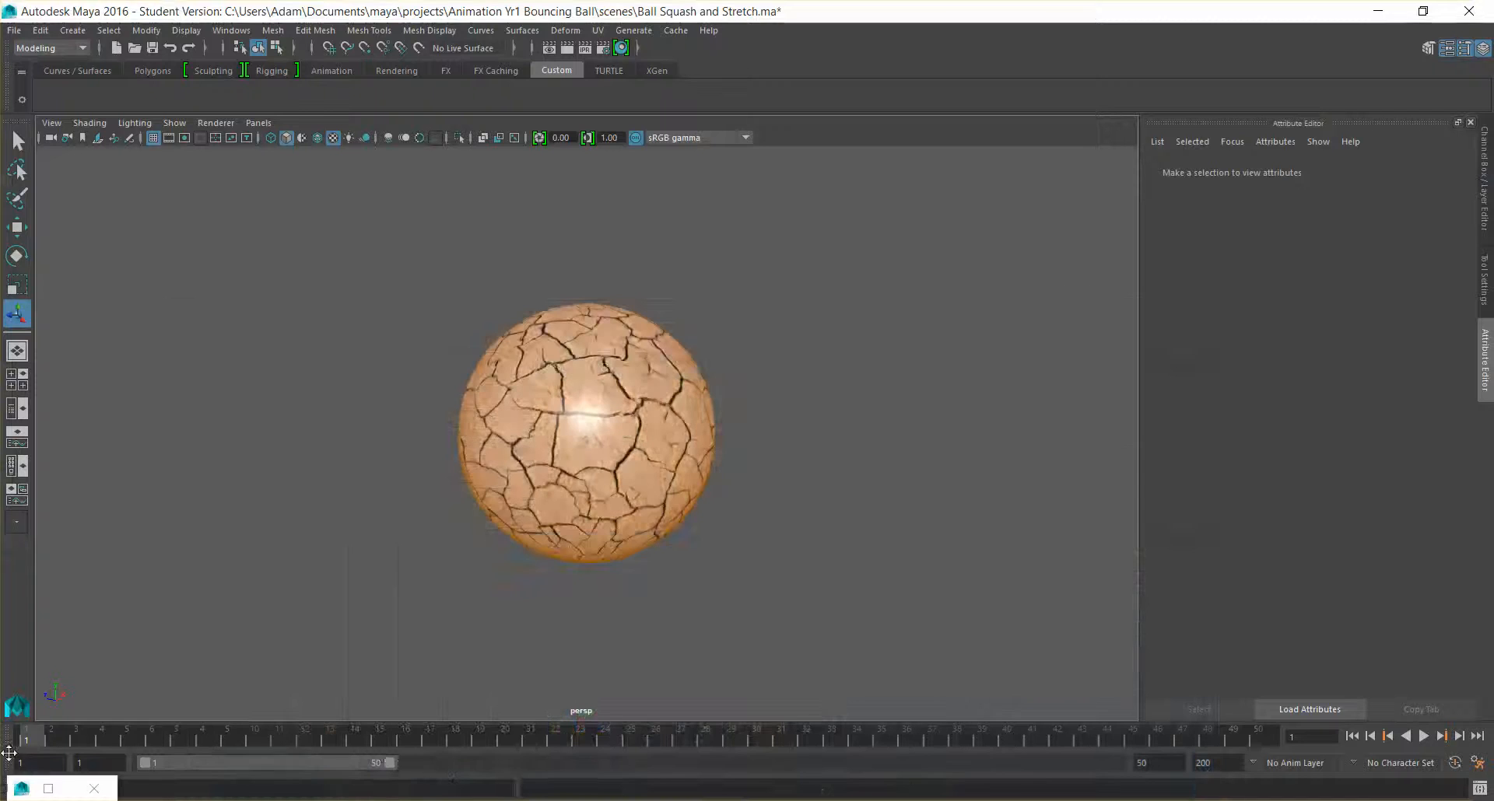
# Restore the Hypershade, move the Test_2 node slightly away from file1, and show its Bump/Normal Mapping attributes
pyautogui.click(48, 788)
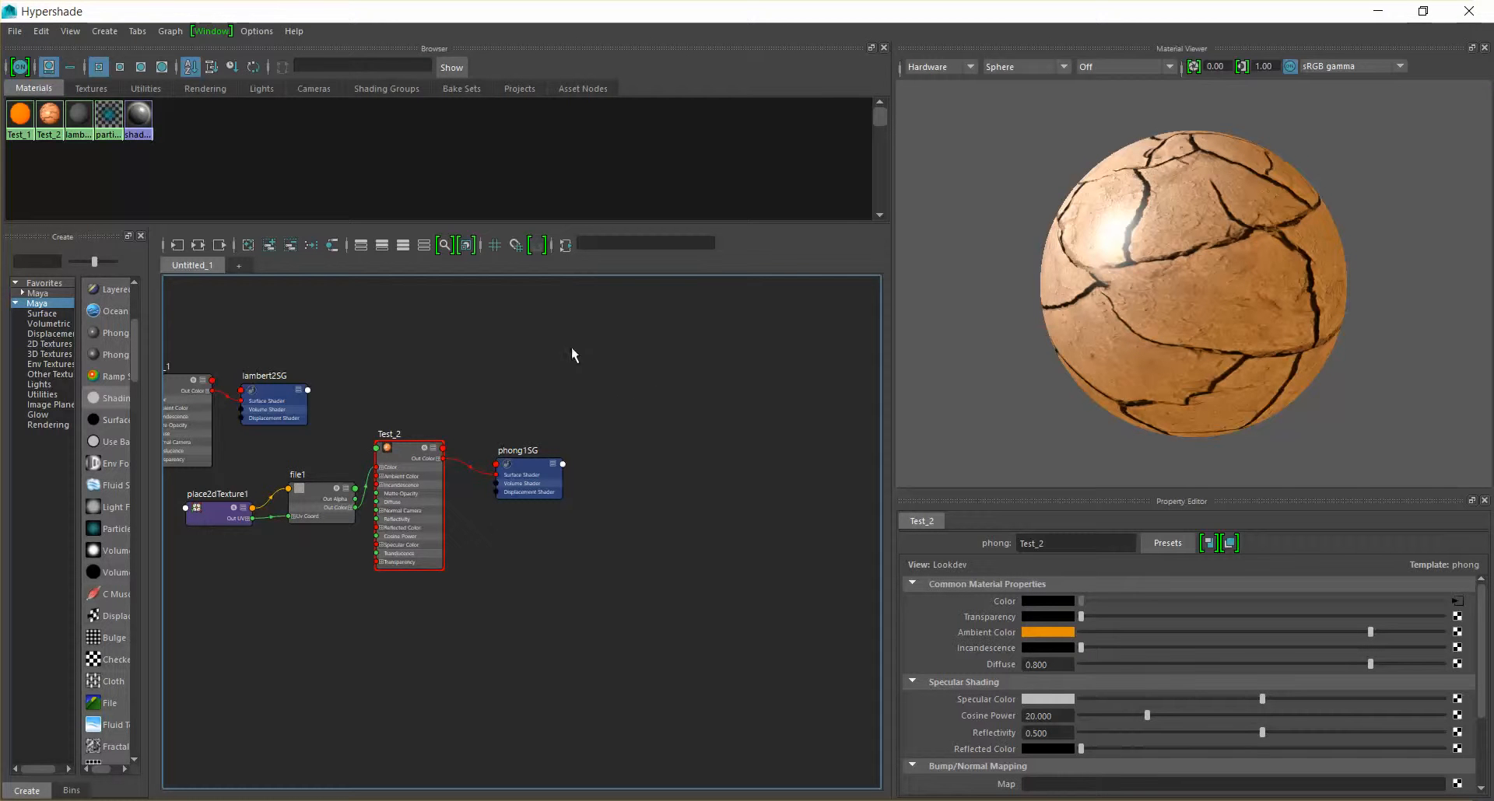
pyautogui.moveTo(405, 456); pyautogui.dragTo(422, 480)
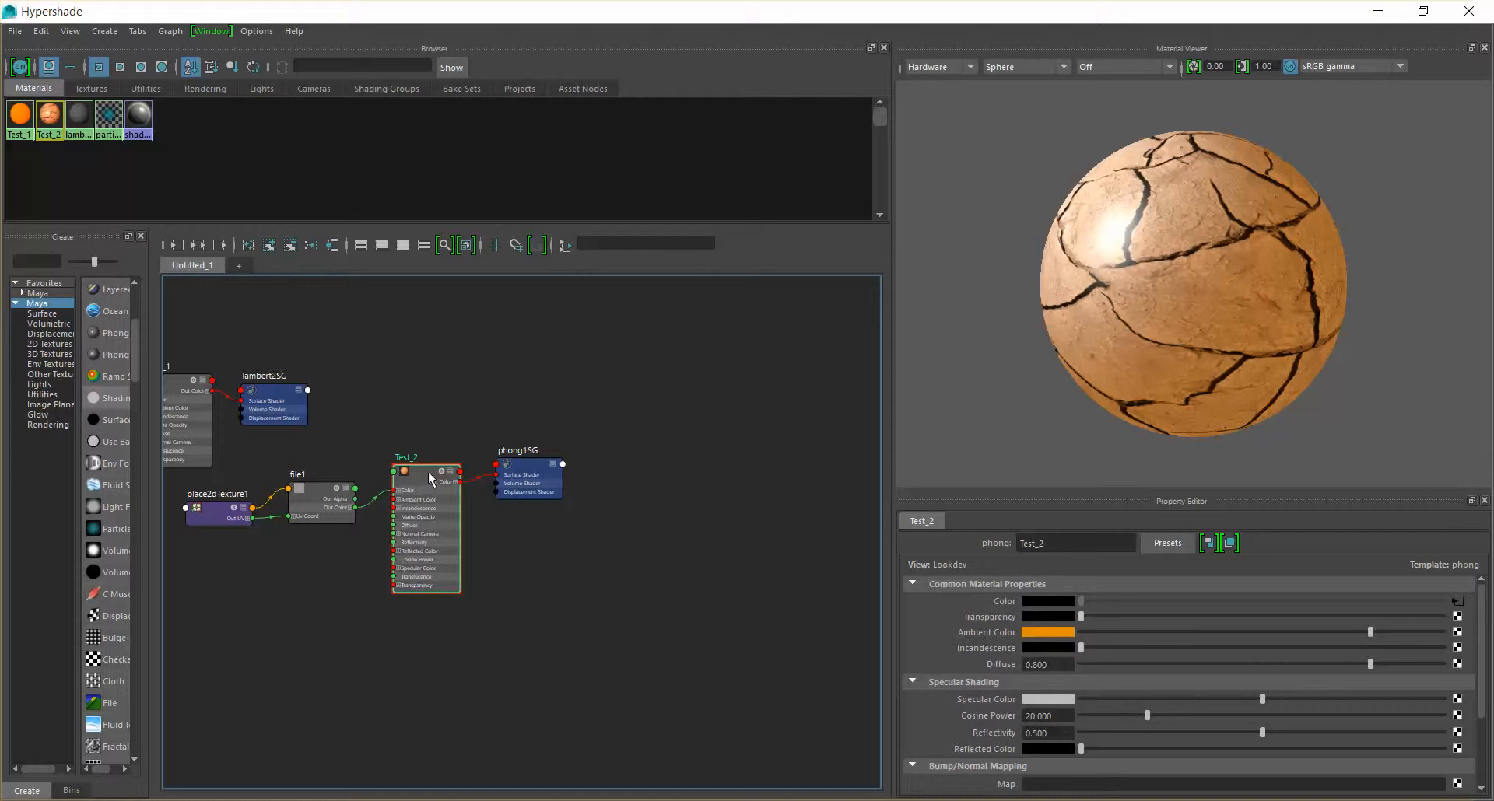
pyautogui.scroll(-2, 1288, 714)
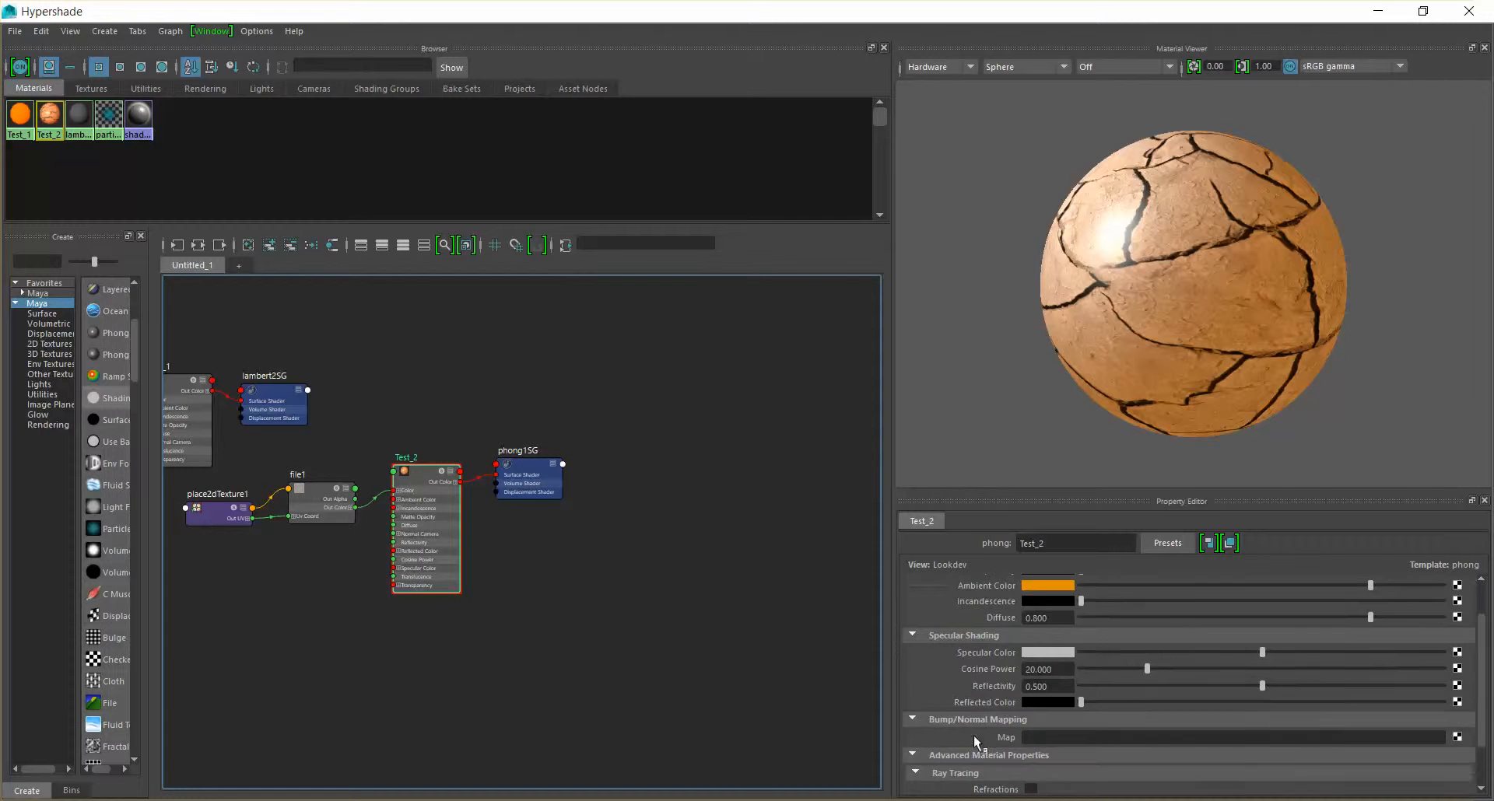
pyautogui.scroll(-2, 945, 723)
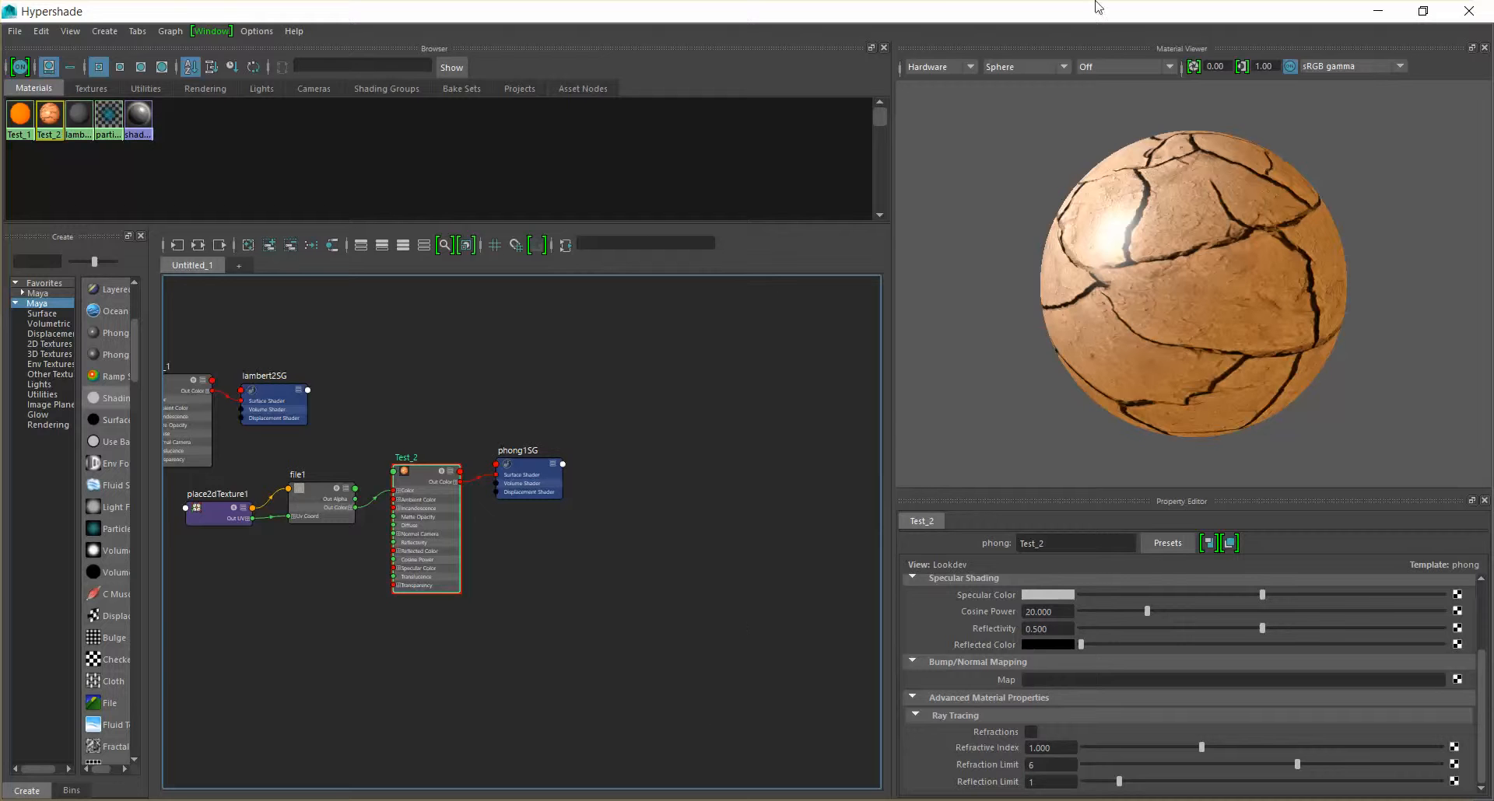
# Switch to Photoshop and open SoilCracked0146_1_S.jpg from the images folder of the Animation Yr1 Bouncing Ball project
pyautogui.hotkey('alt', 'Tab')
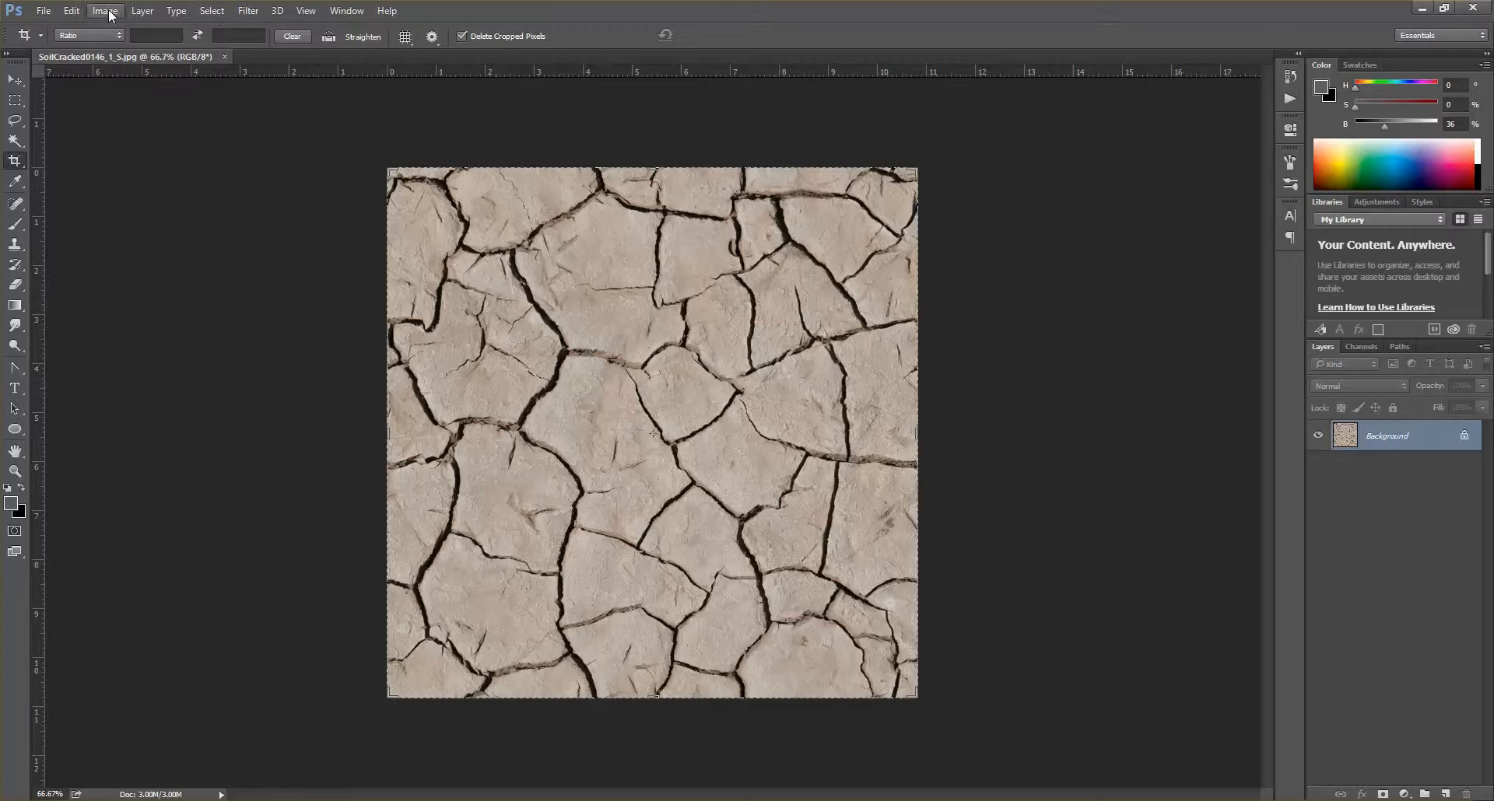
pyautogui.click(44, 10)
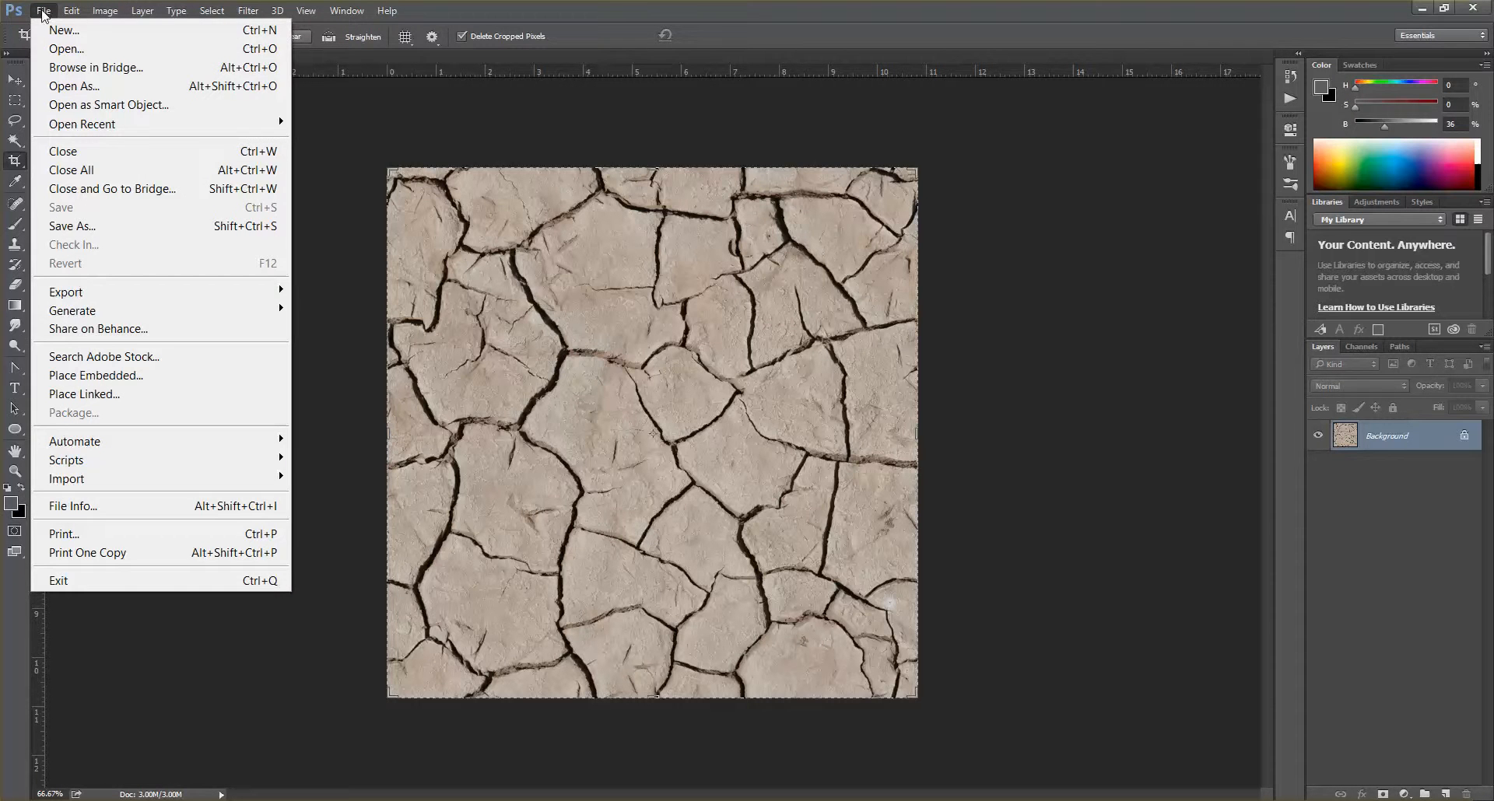
pyautogui.click(69, 49)
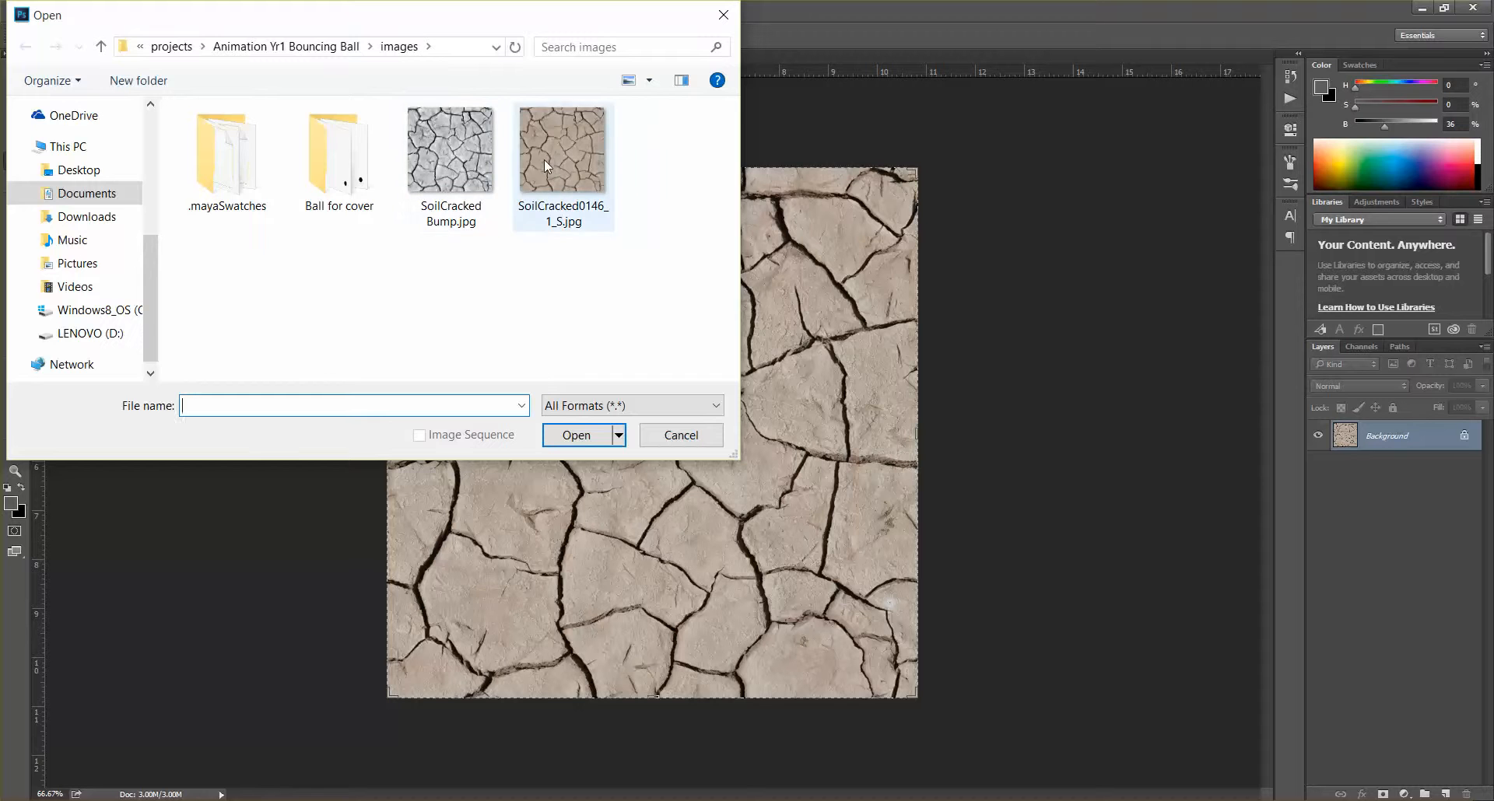
pyautogui.doubleClick(543, 160)
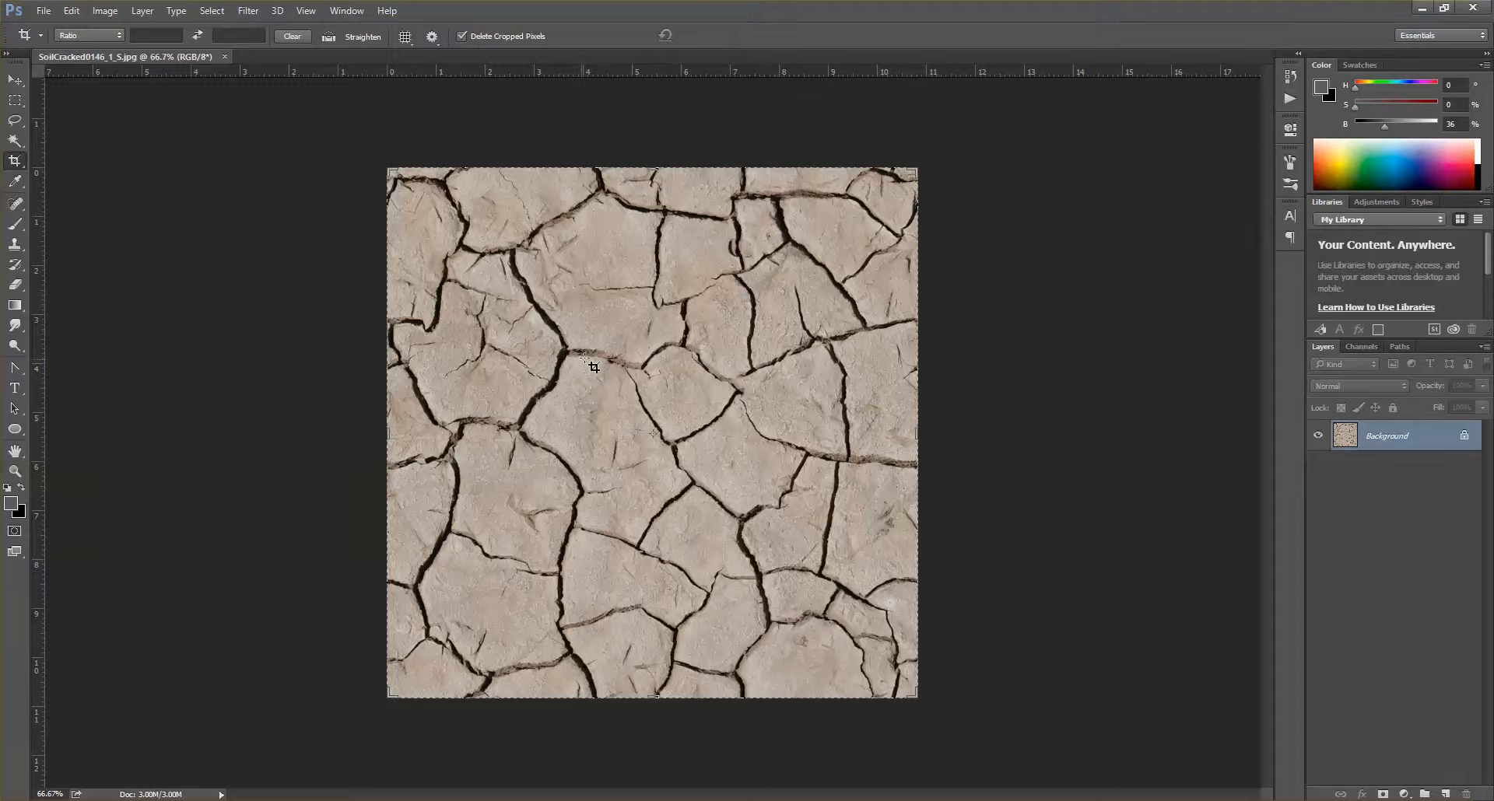
# Convert the cracked soil image to greyscale with a Black & White adjustment using the Default preset
pyautogui.click(105, 11)
pyautogui.moveTo(156, 60)
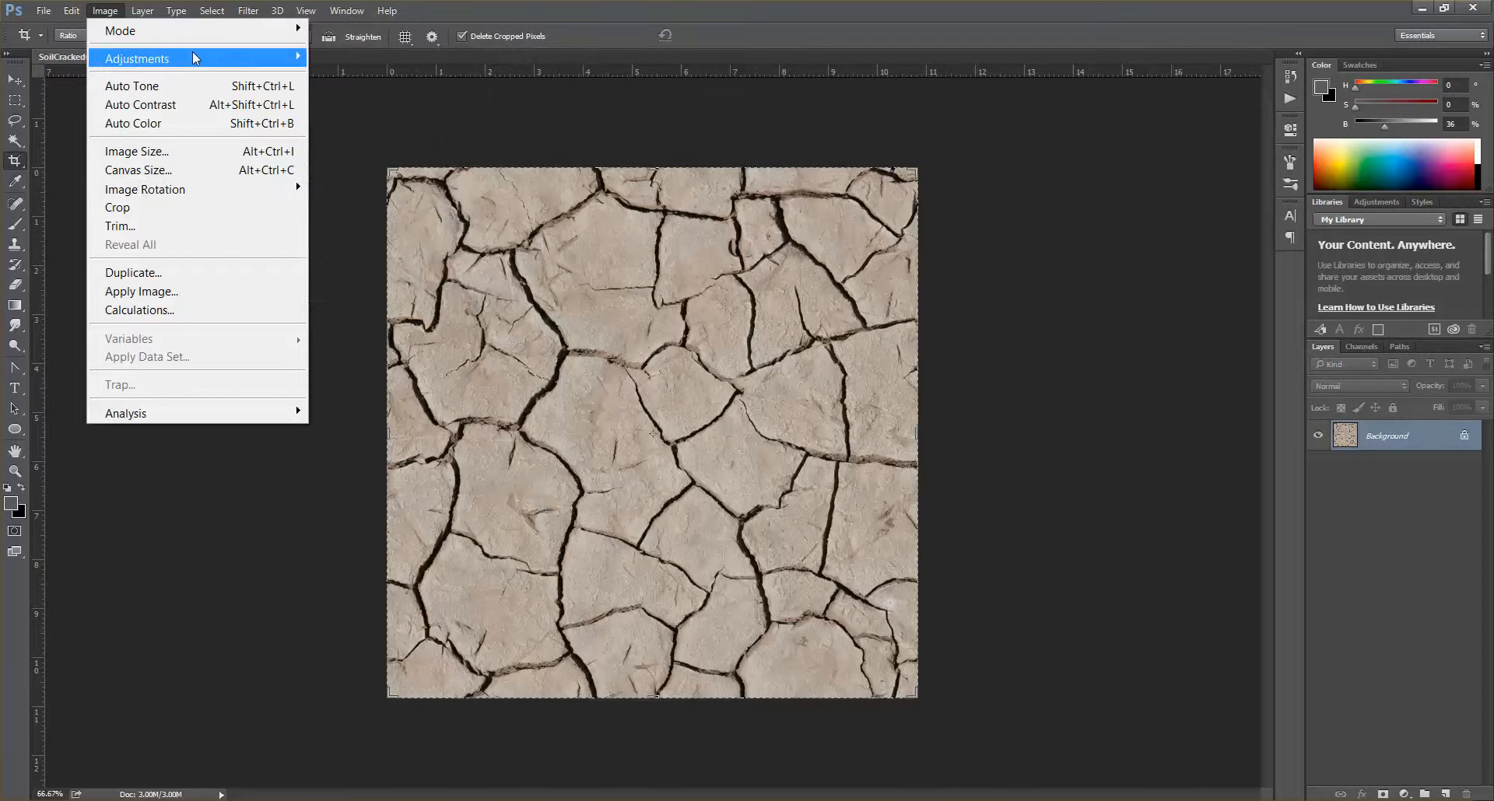
pyautogui.click(402, 196)
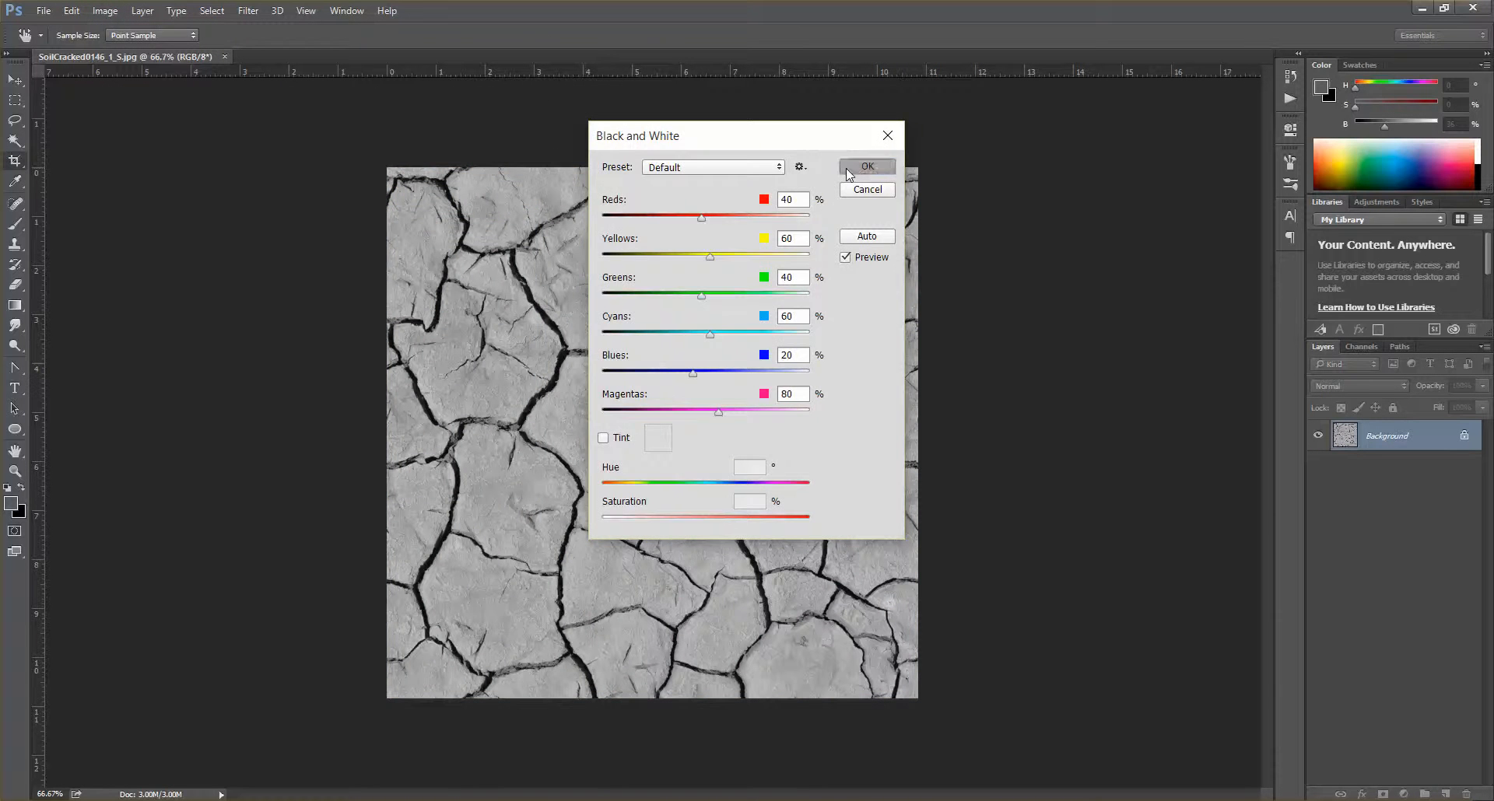
pyautogui.click(867, 167)
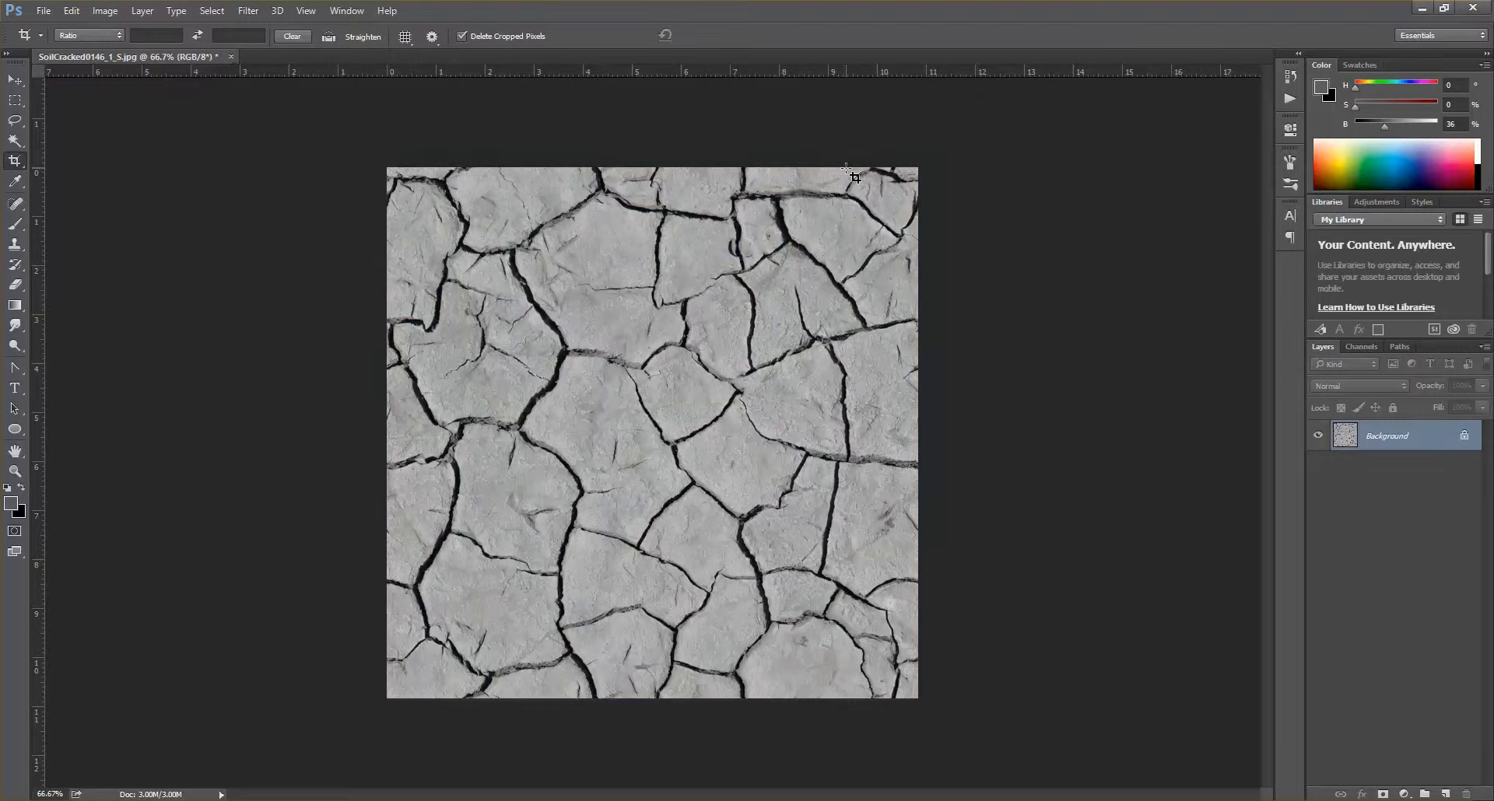
# Increase the image's contrast with Levels, setting the RGB input levels to 85, 0.86 and 188
pyautogui.click(146, 14)
pyautogui.moveTo(121, 14)
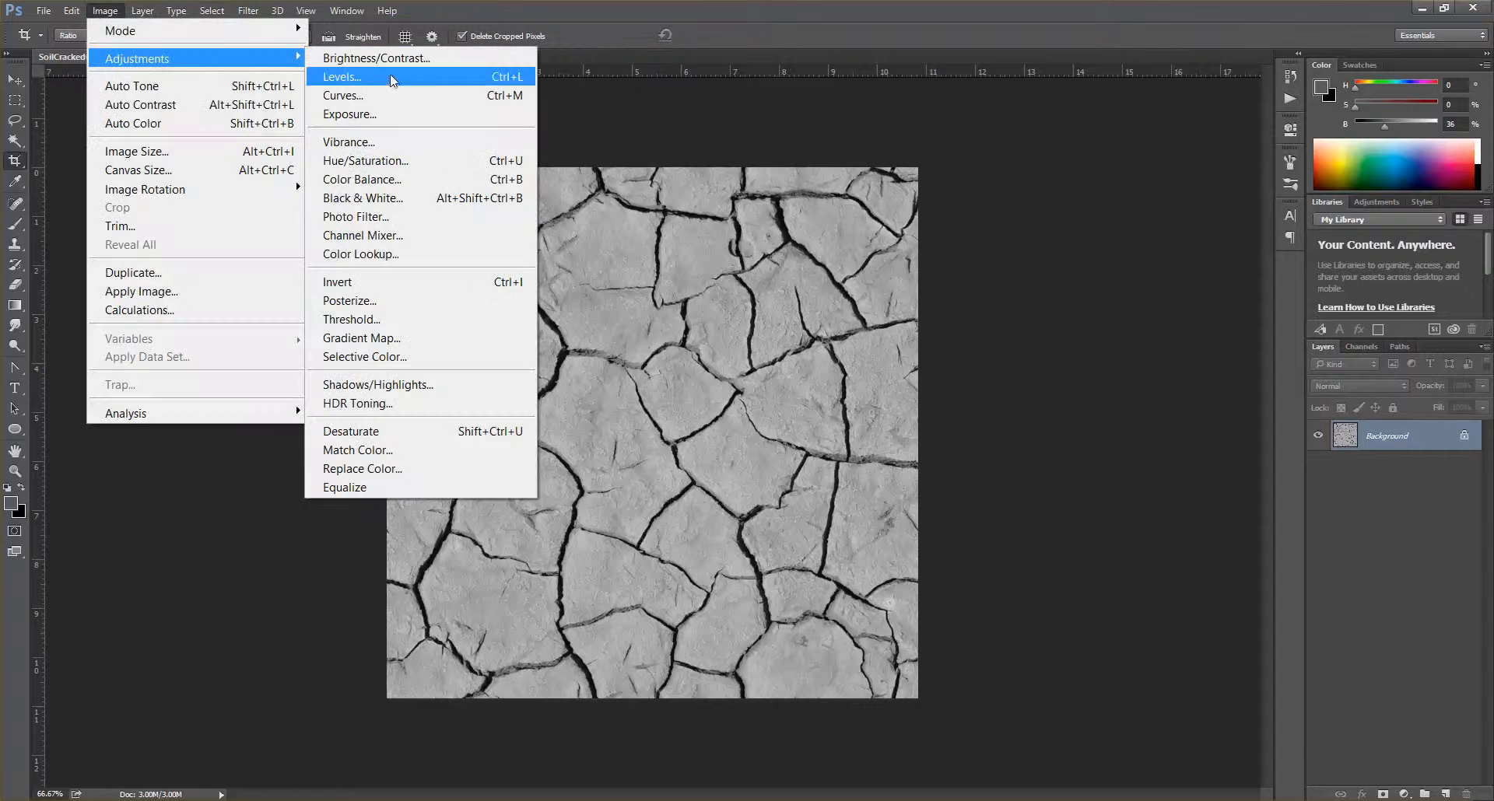
pyautogui.click(420, 73)
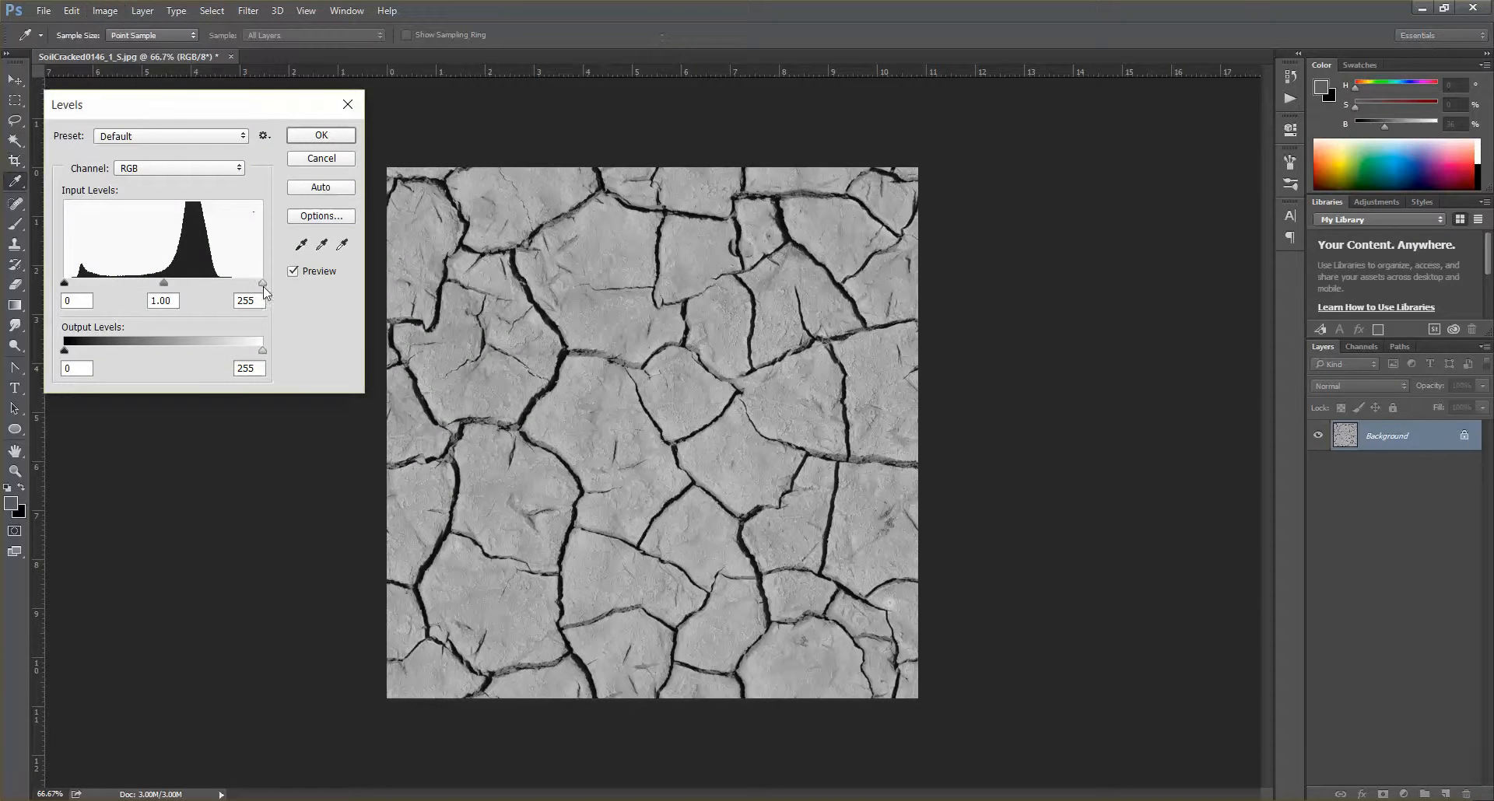
pyautogui.moveTo(262, 285); pyautogui.dragTo(218, 290)
pyautogui.moveTo(67, 285); pyautogui.dragTo(215, 286)
pyautogui.moveTo(113, 289); pyautogui.dragTo(135, 290)
pyautogui.click(131, 287)
pyautogui.moveTo(213, 285); pyautogui.dragTo(210, 287)
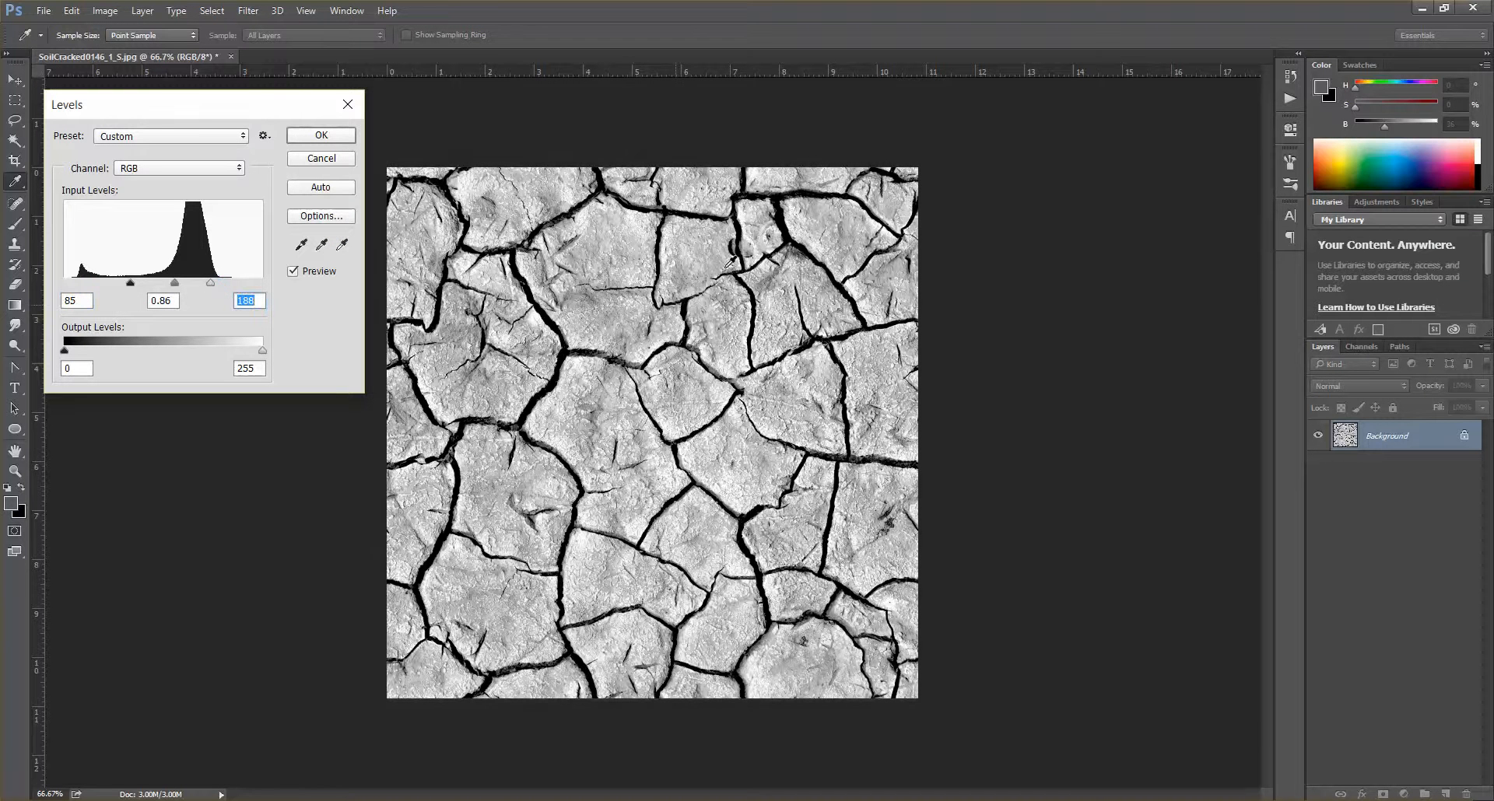
pyautogui.click(312, 136)
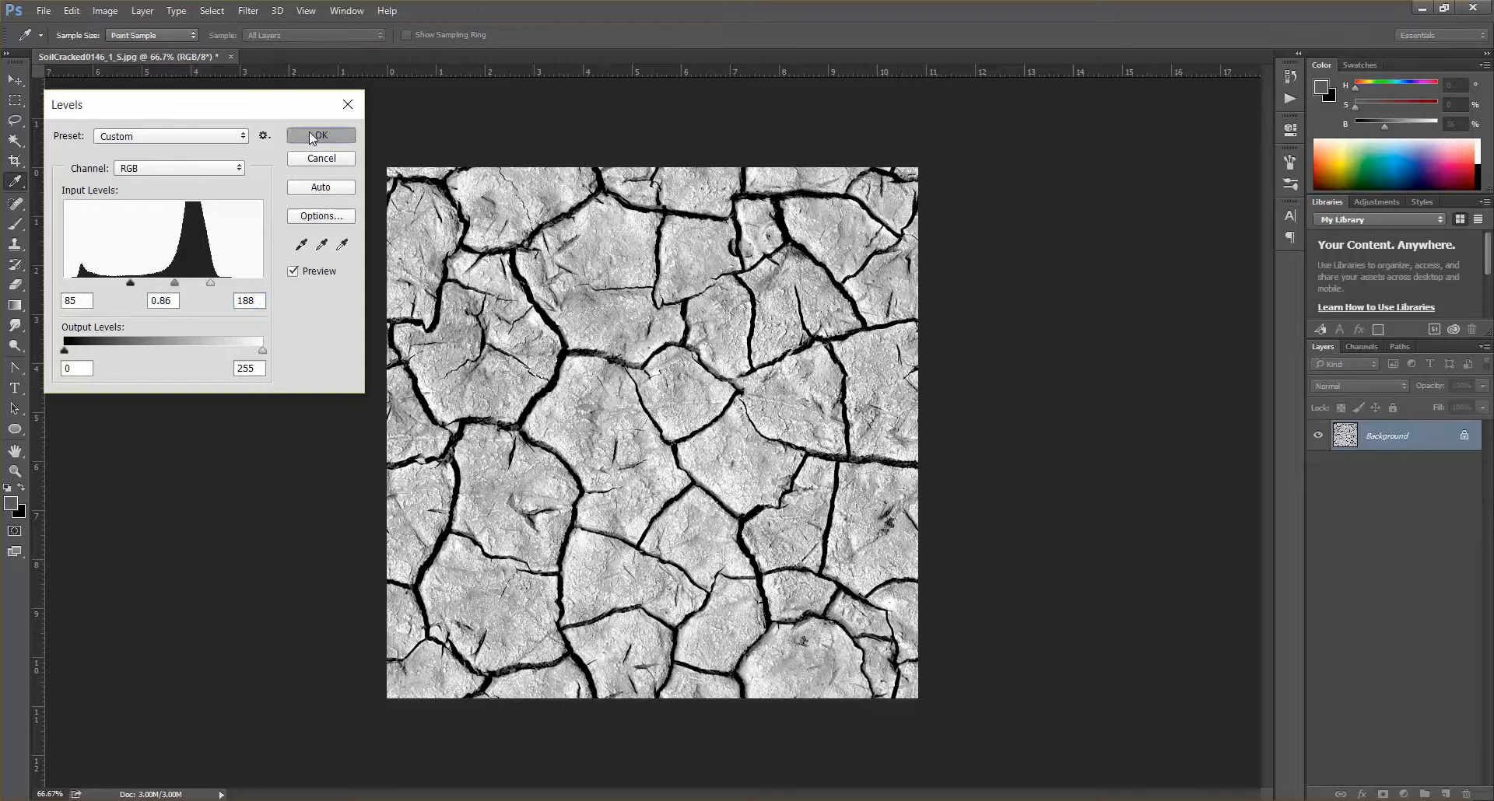
pyautogui.press('c')
# Save the image as SoilCracked Bump.jpg in the project's images folder, replacing the existing file, at JPEG quality 12 (Maximum)
pyautogui.click(44, 11)
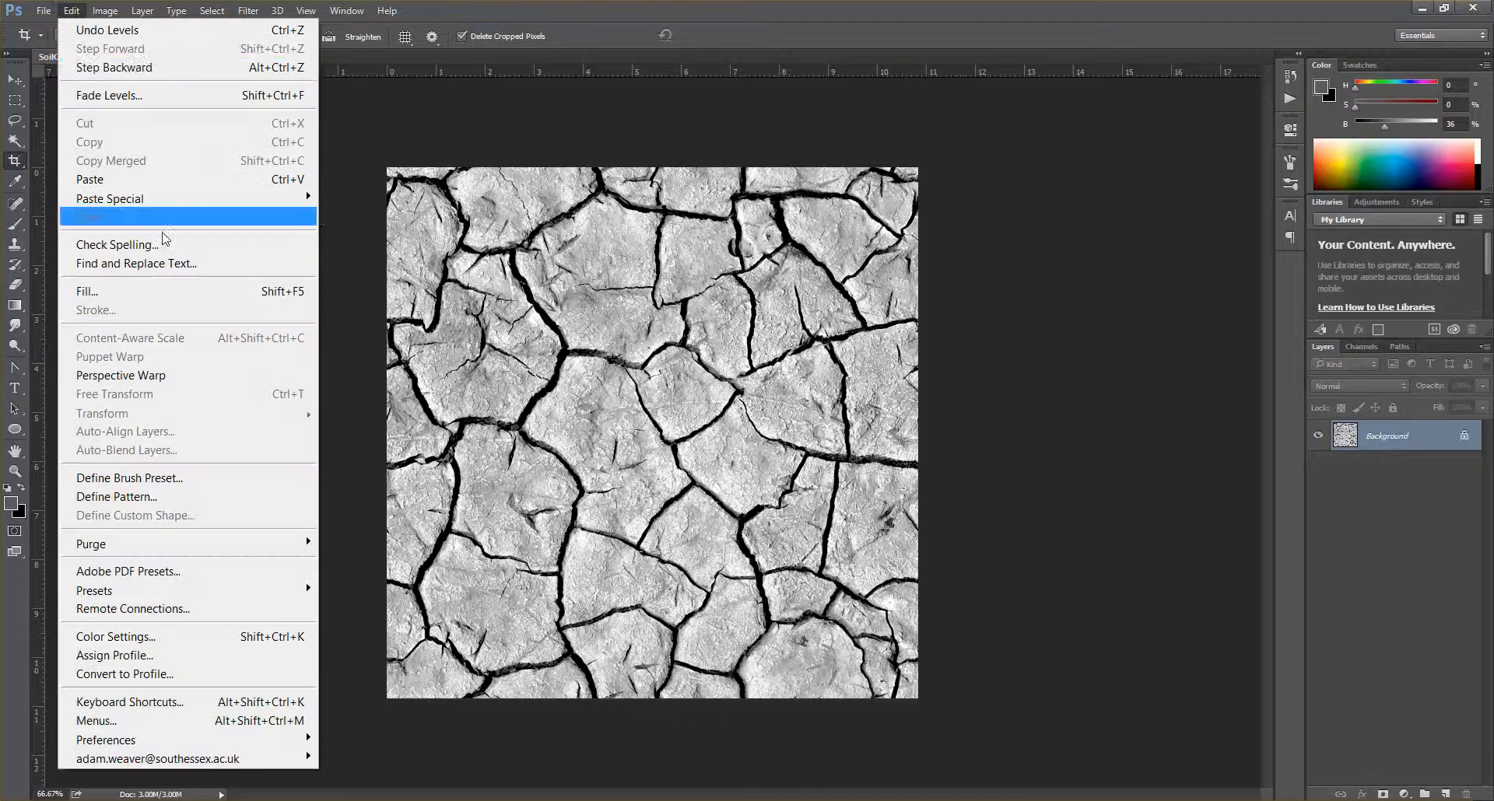
pyautogui.click(111, 229)
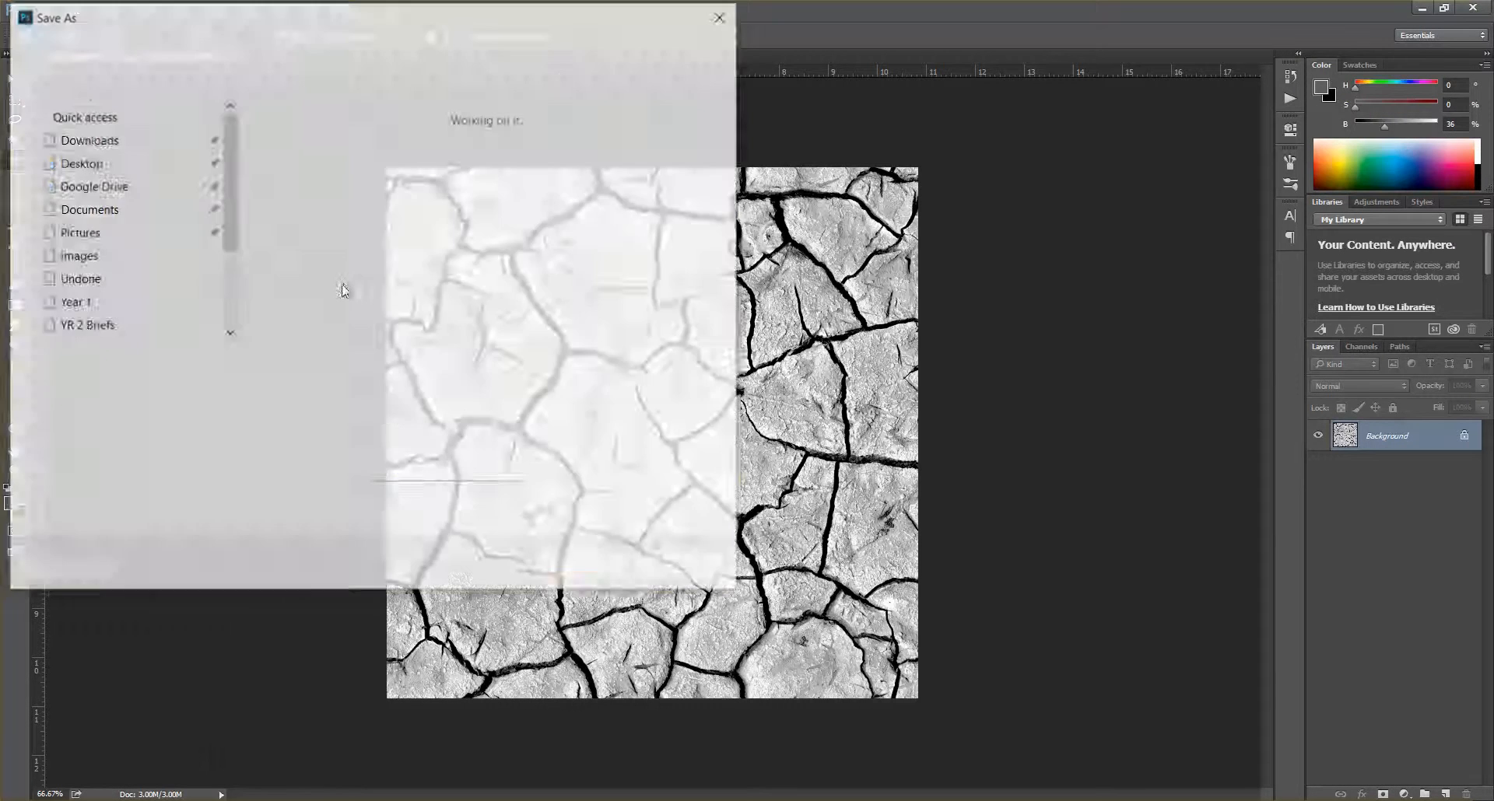
pyautogui.doubleClick(543, 189)
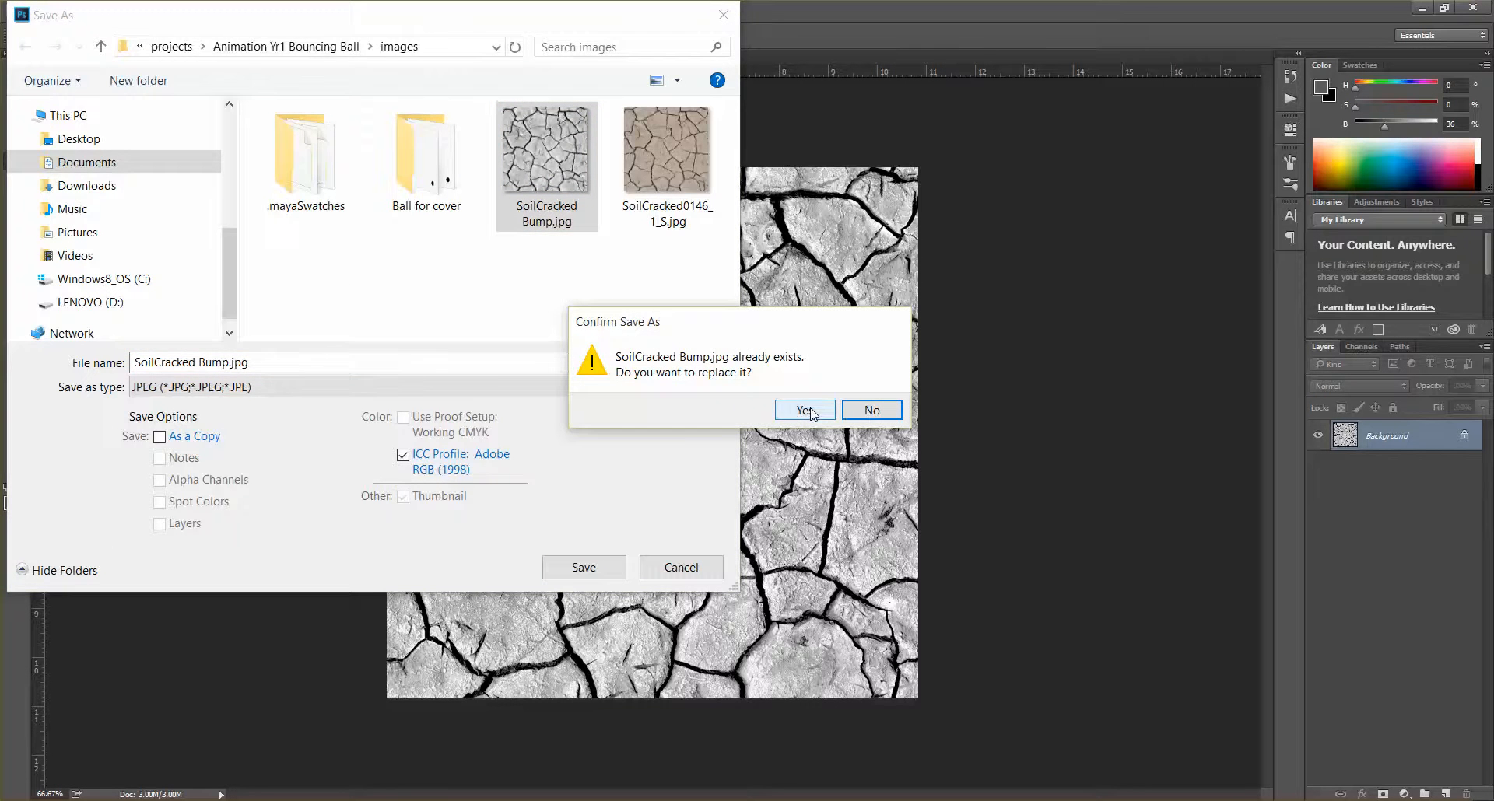
pyautogui.click(809, 411)
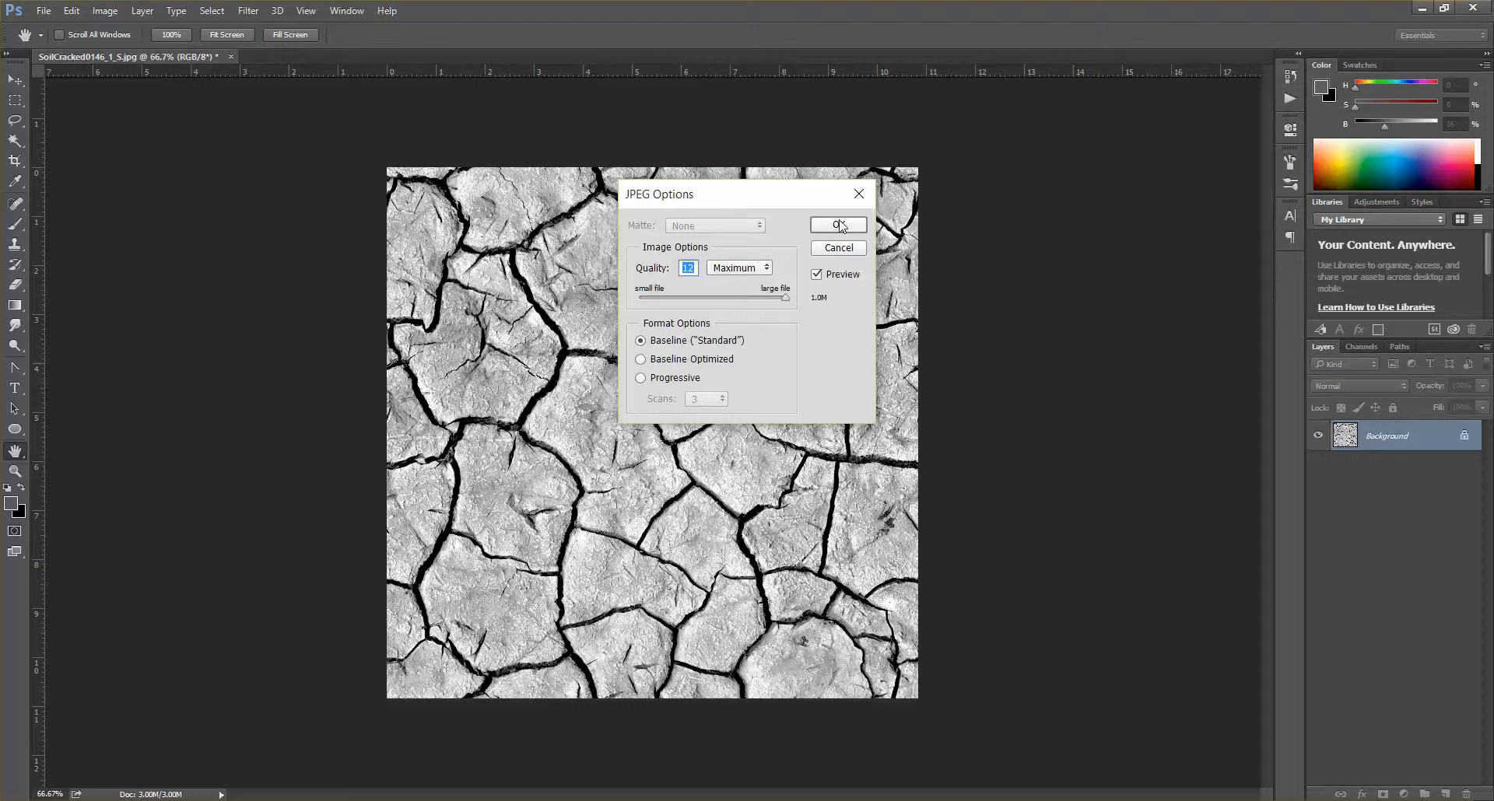
pyautogui.click(839, 225)
pyautogui.press('c')
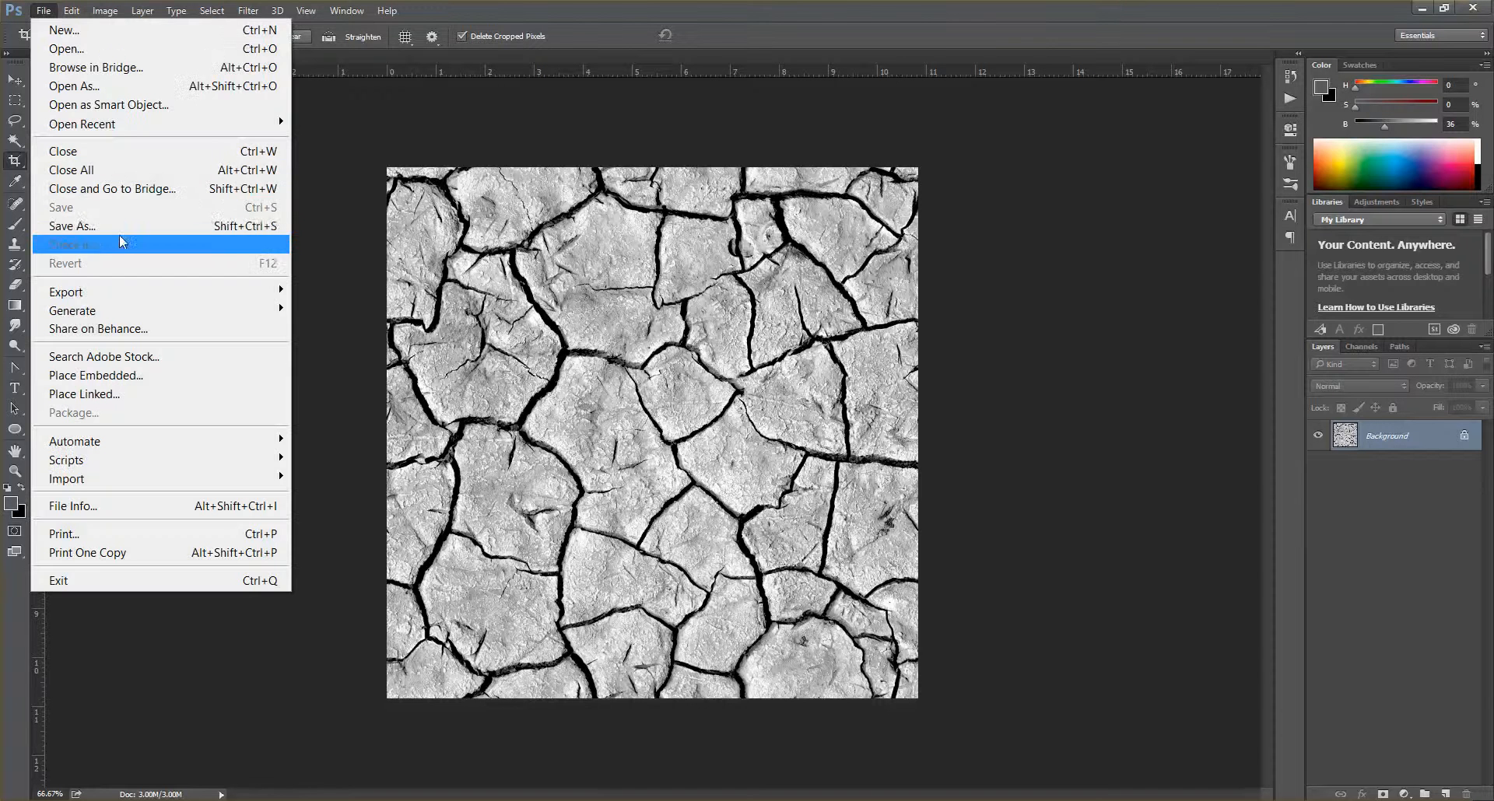
# Review the file formats offered for saving the bump image, keep JPEG, and leave the Save As dialog
pyautogui.click(120, 233)
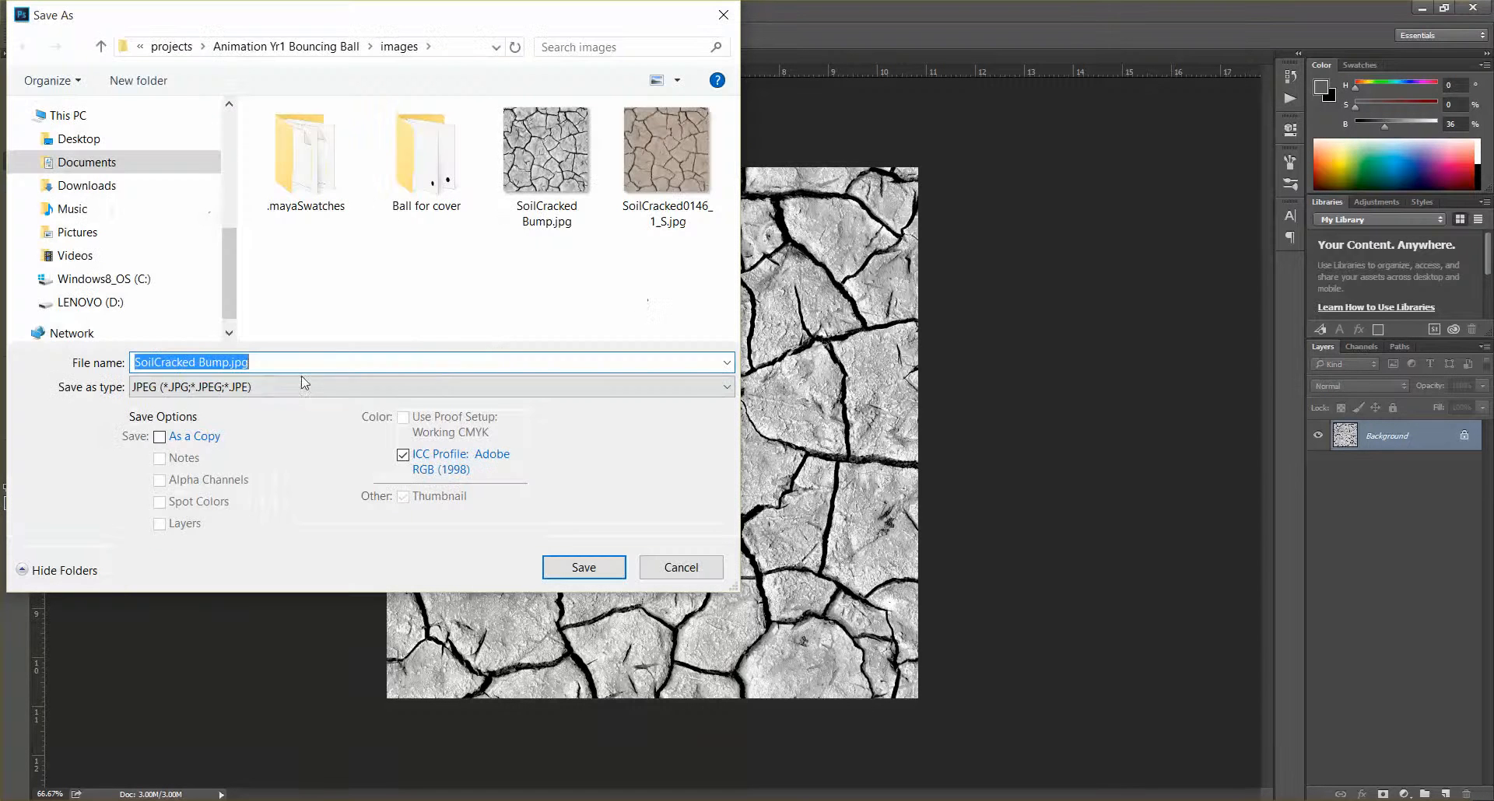
pyautogui.click(303, 388)
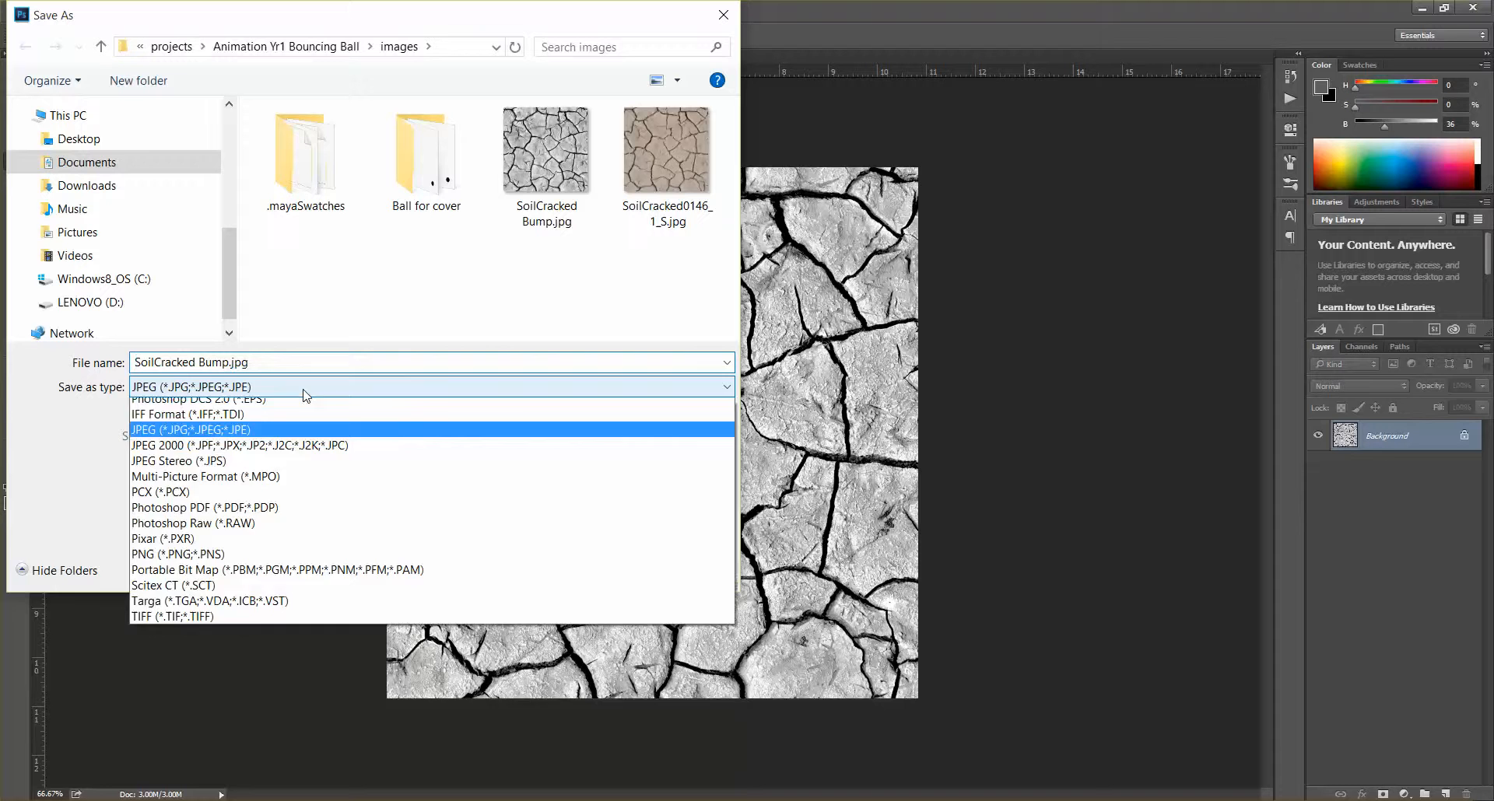
pyautogui.click(268, 550)
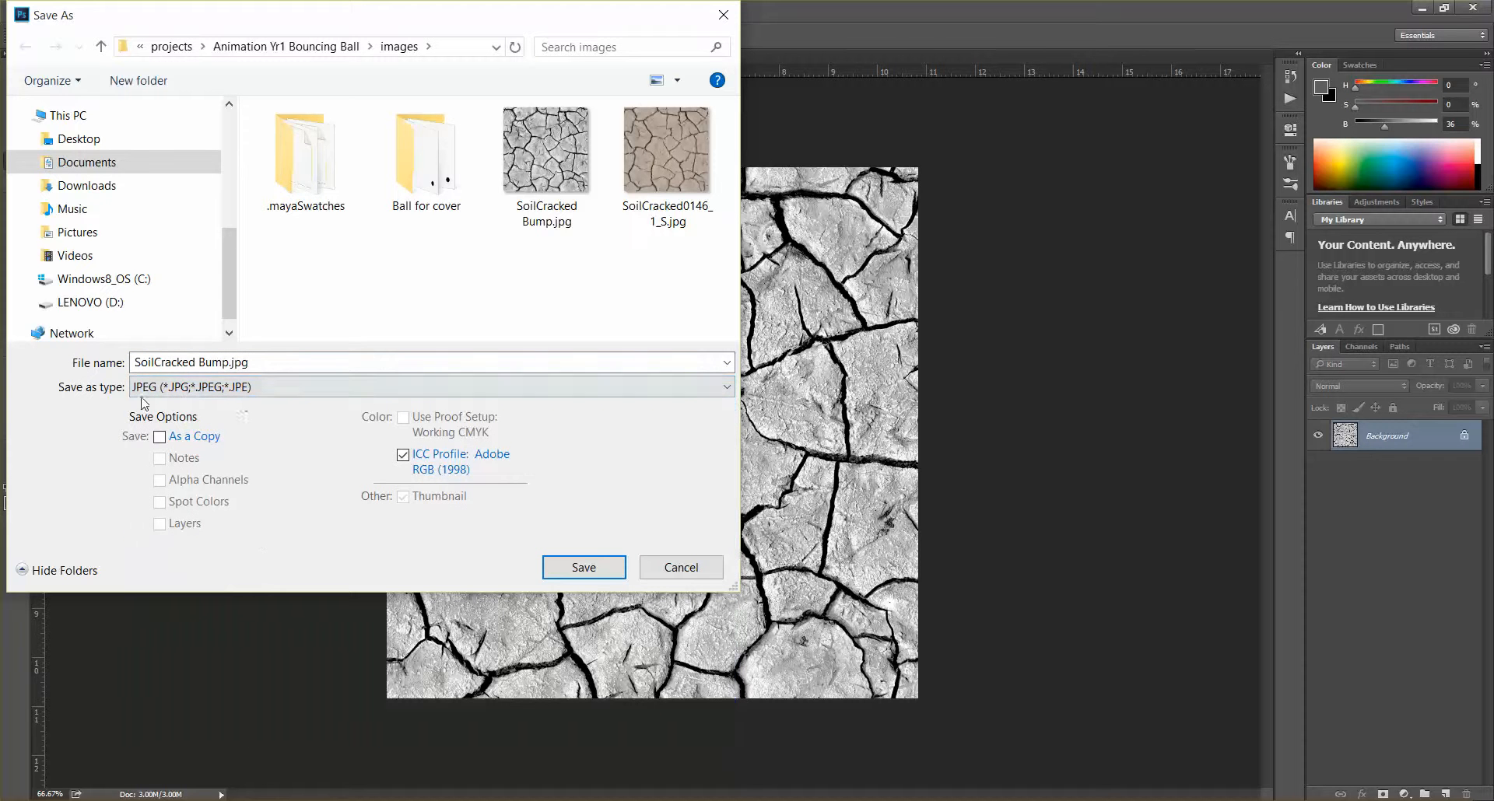
pyautogui.click(583, 567)
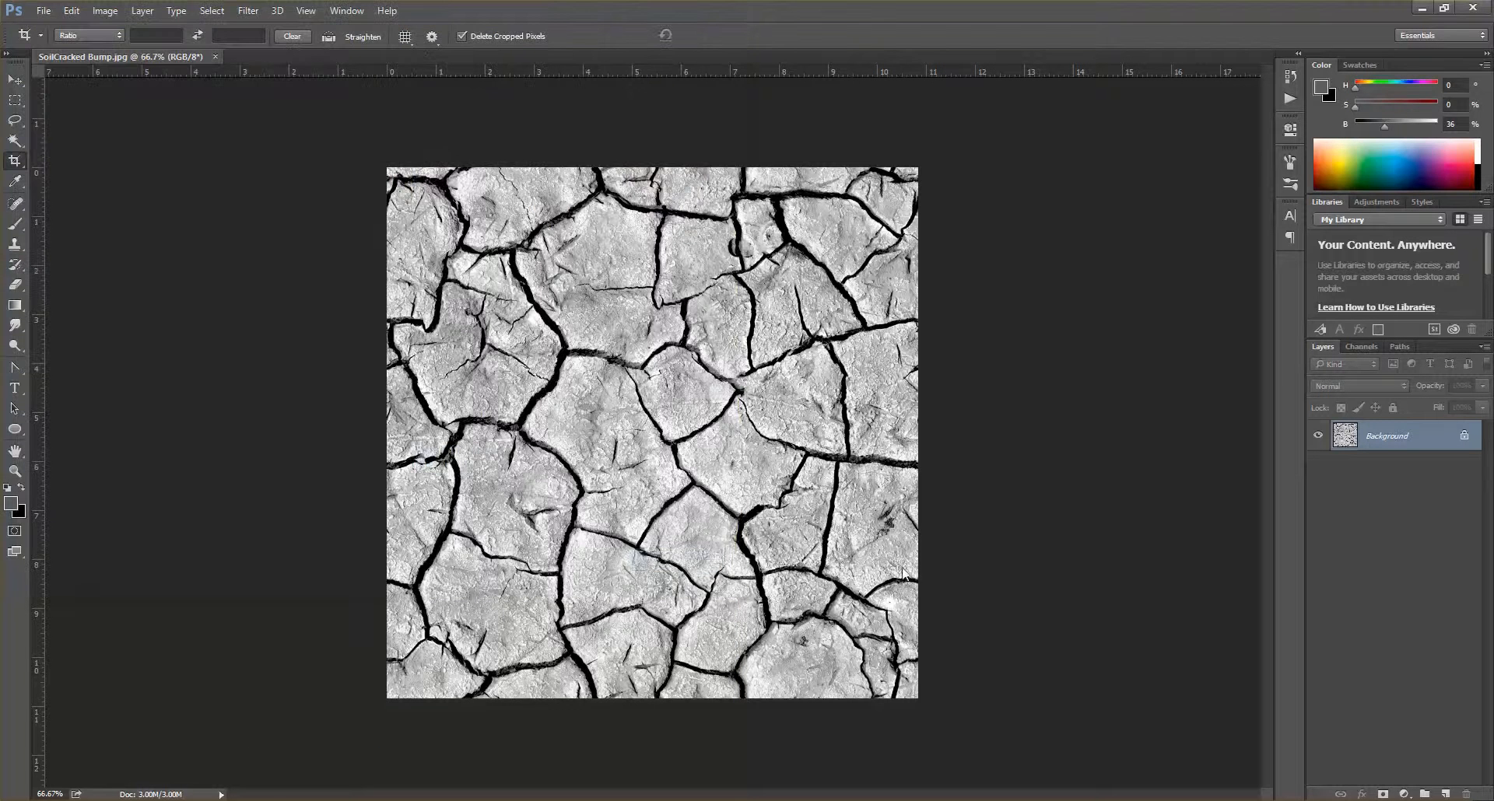
# Minimize Photoshop to return to Maya's Hypershade and connect a new File texture to Test_2's bump map
pyautogui.click(1420, 11)
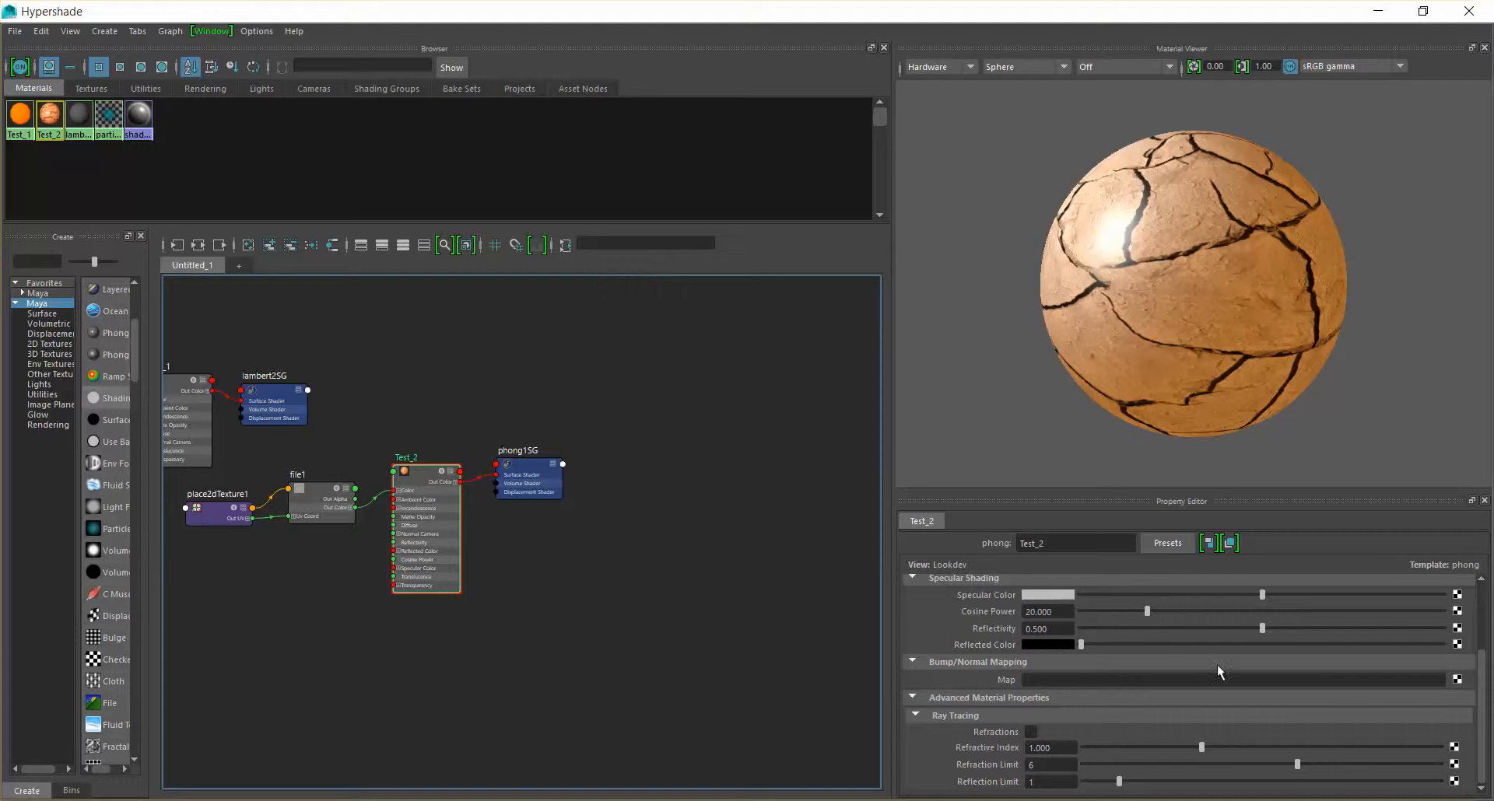
pyautogui.click(1457, 680)
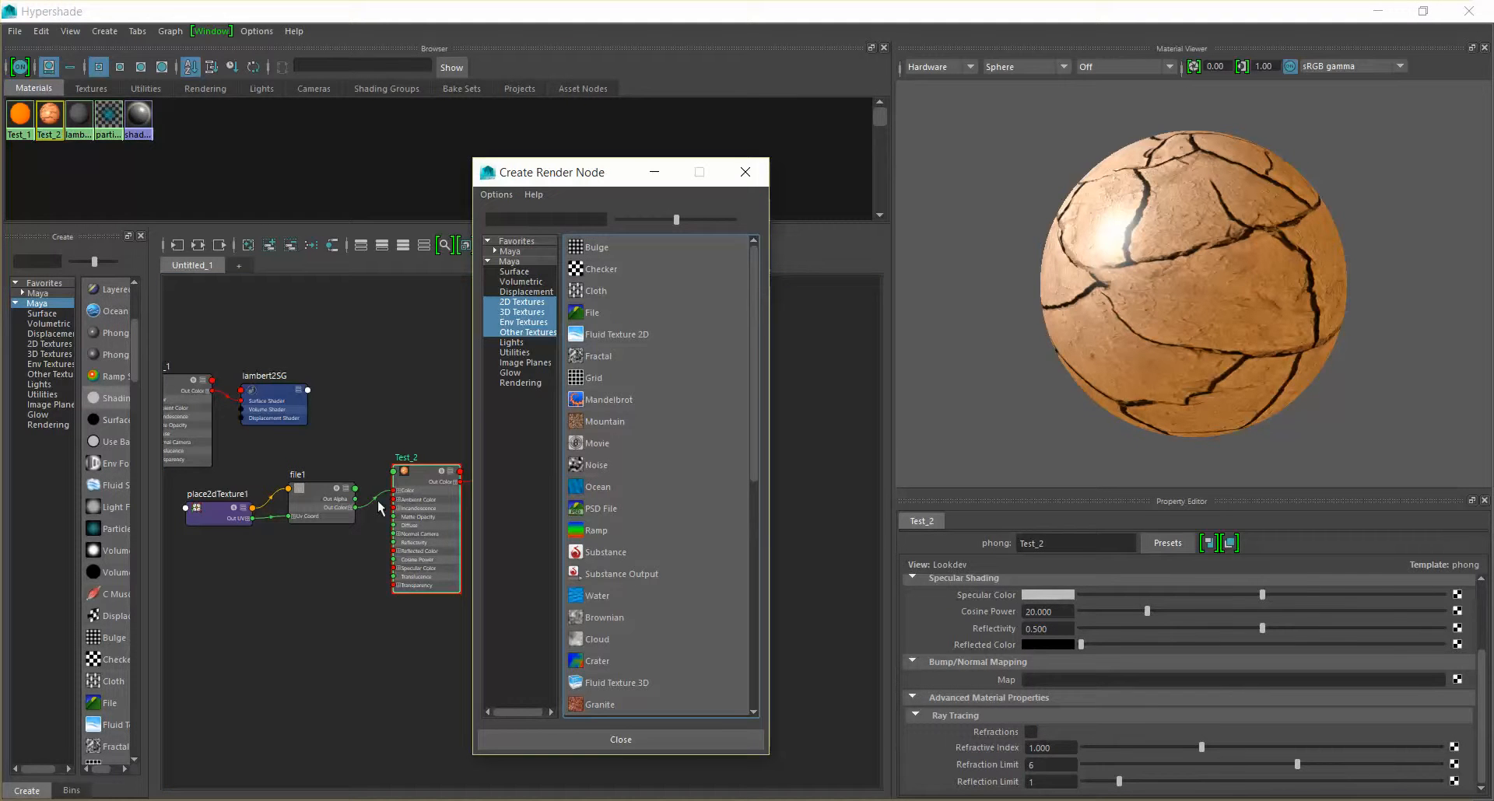
pyautogui.click(605, 311)
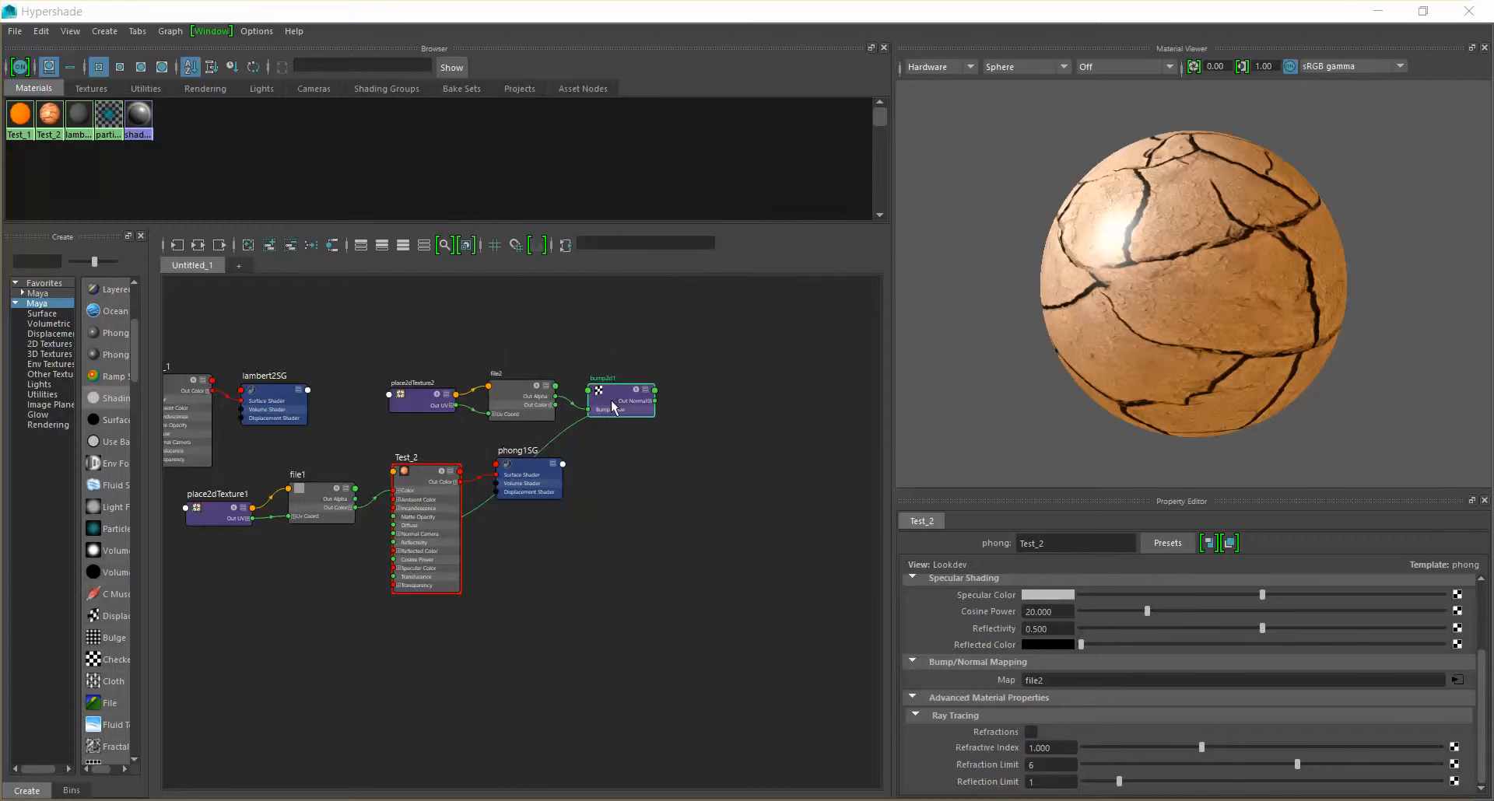
# Arrange the new bump, file2 and place2dTexture2 nodes in a row beneath file1, and select the file2 node
pyautogui.moveTo(609, 392); pyautogui.dragTo(512, 487)
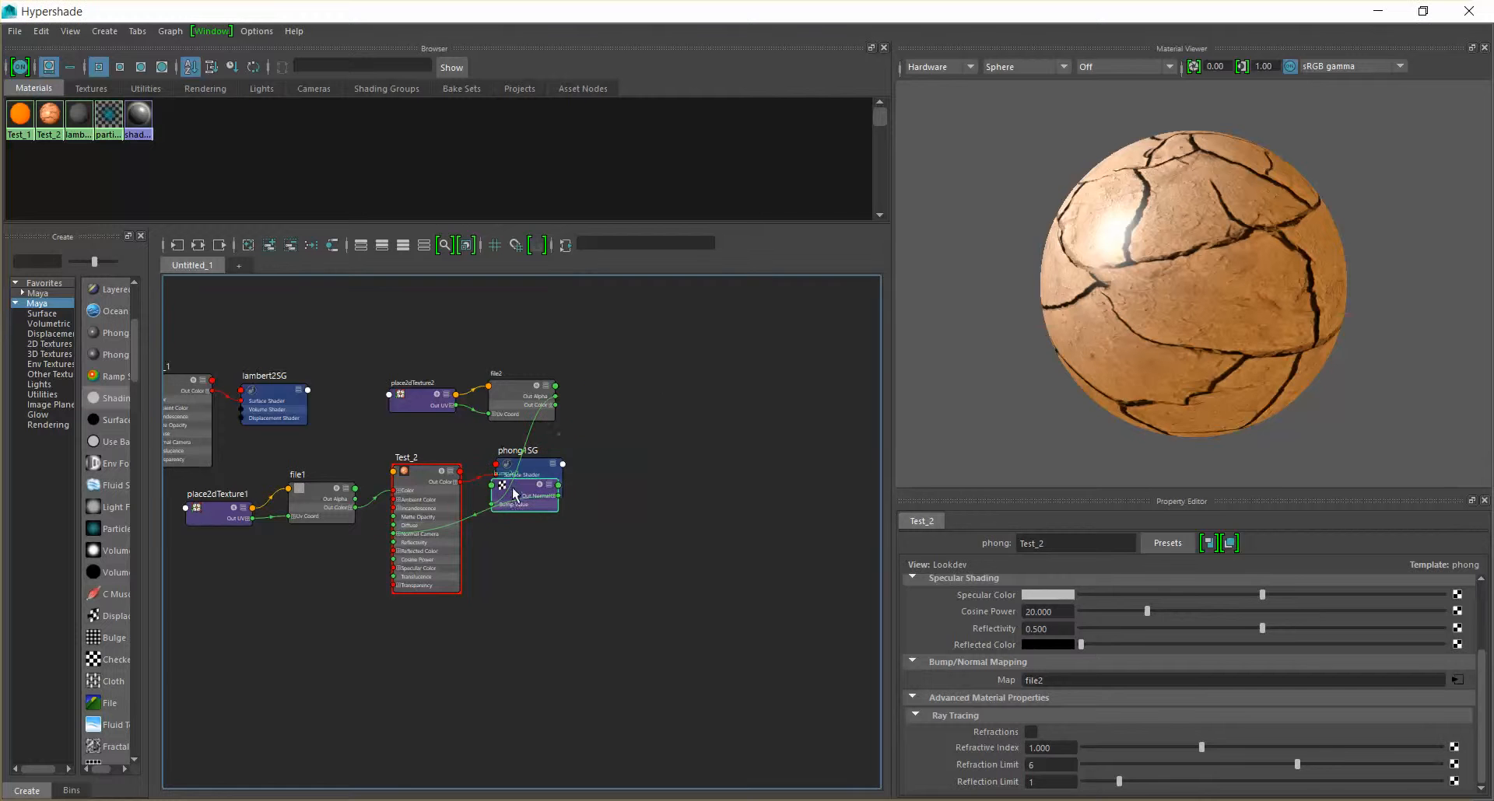
pyautogui.moveTo(512, 487); pyautogui.dragTo(341, 575)
pyautogui.moveTo(526, 404); pyautogui.dragTo(252, 596)
pyautogui.moveTo(421, 401); pyautogui.dragTo(160, 574)
pyautogui.click(246, 582)
pyautogui.moveTo(352, 579); pyautogui.dragTo(335, 585)
pyautogui.click(236, 582)
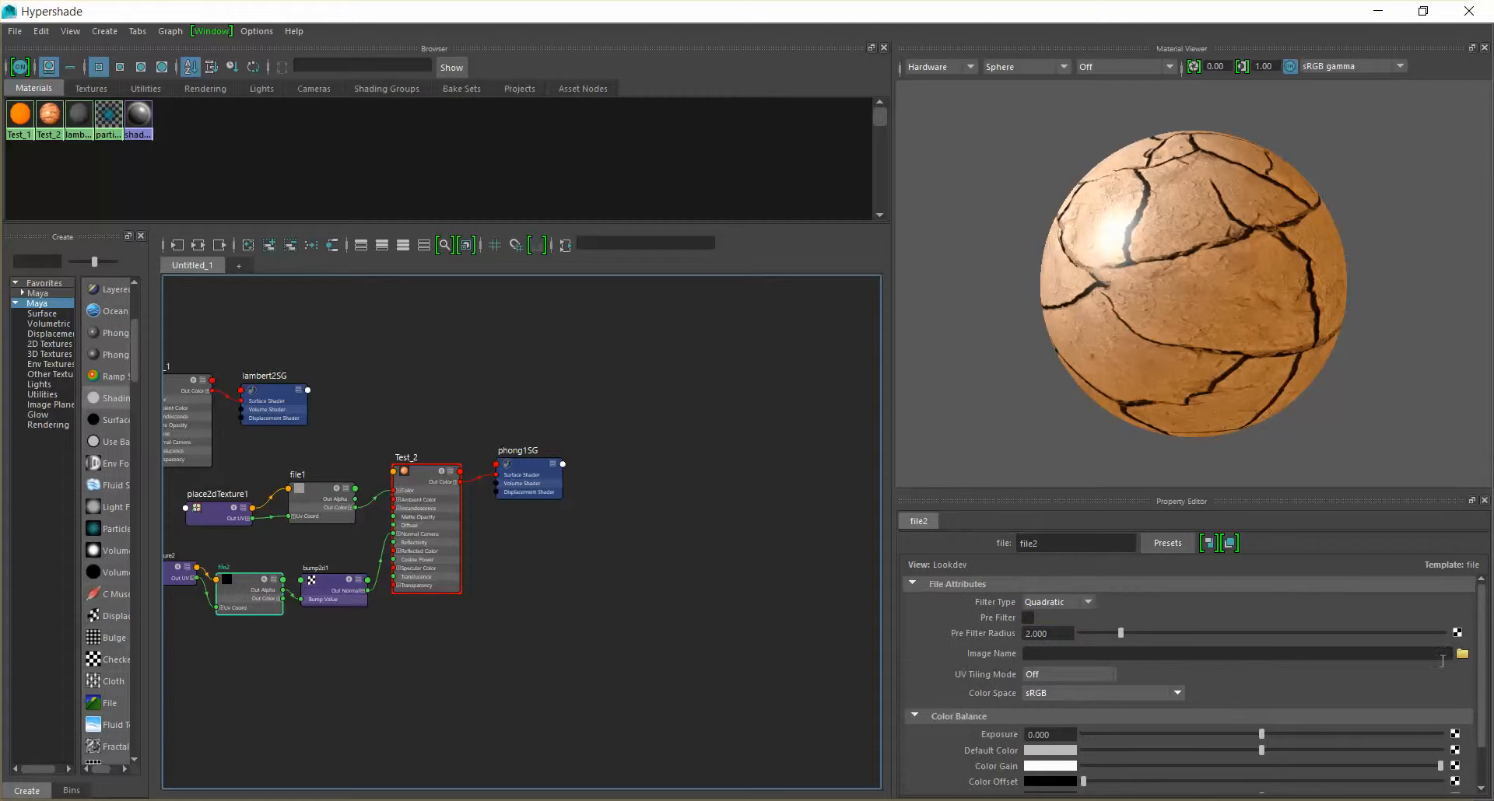
# Load SoilCracked Bump.jpg from the project's images folder as the image of the file2 node
pyautogui.click(1462, 655)
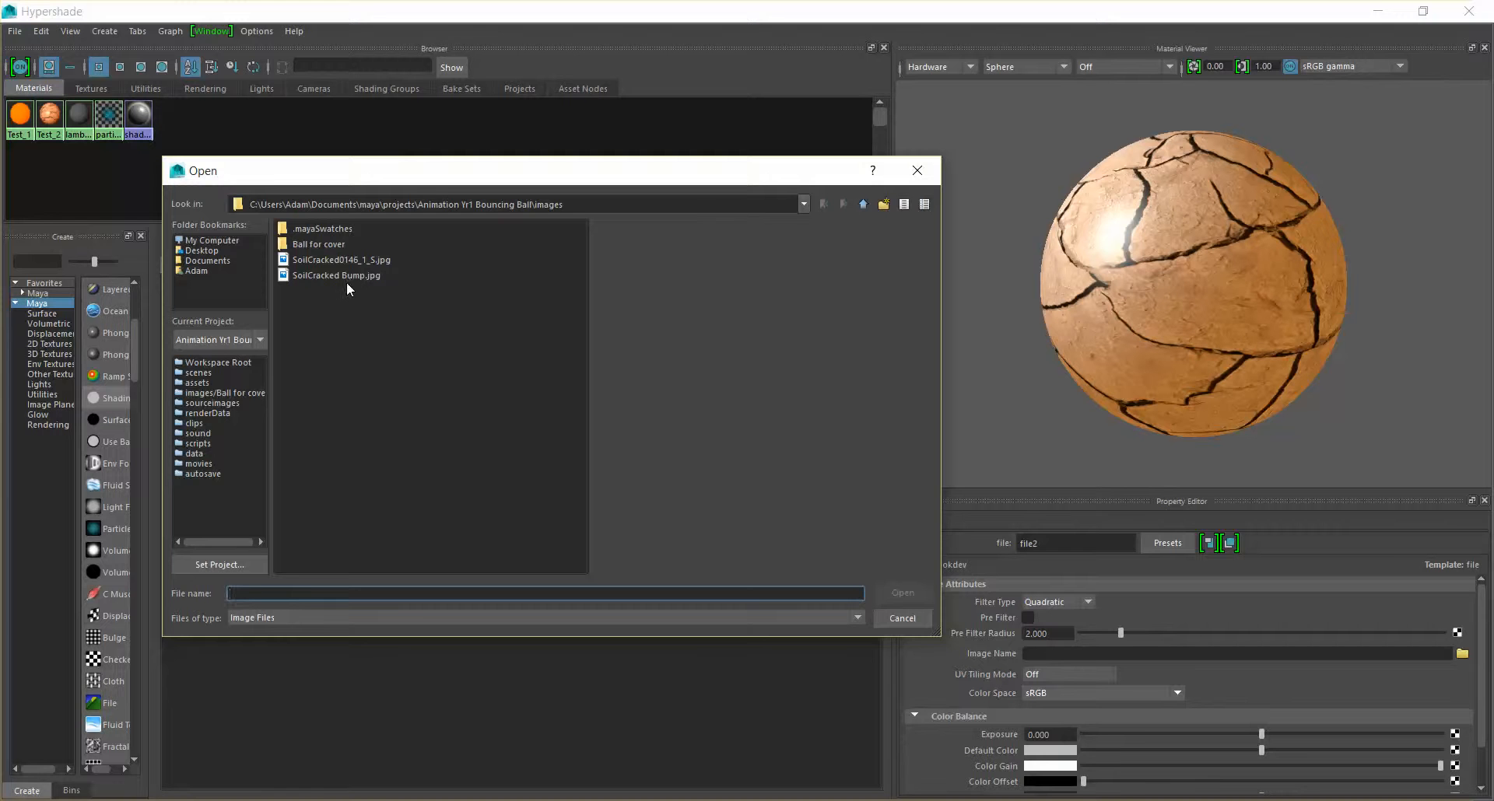
pyautogui.click(344, 275)
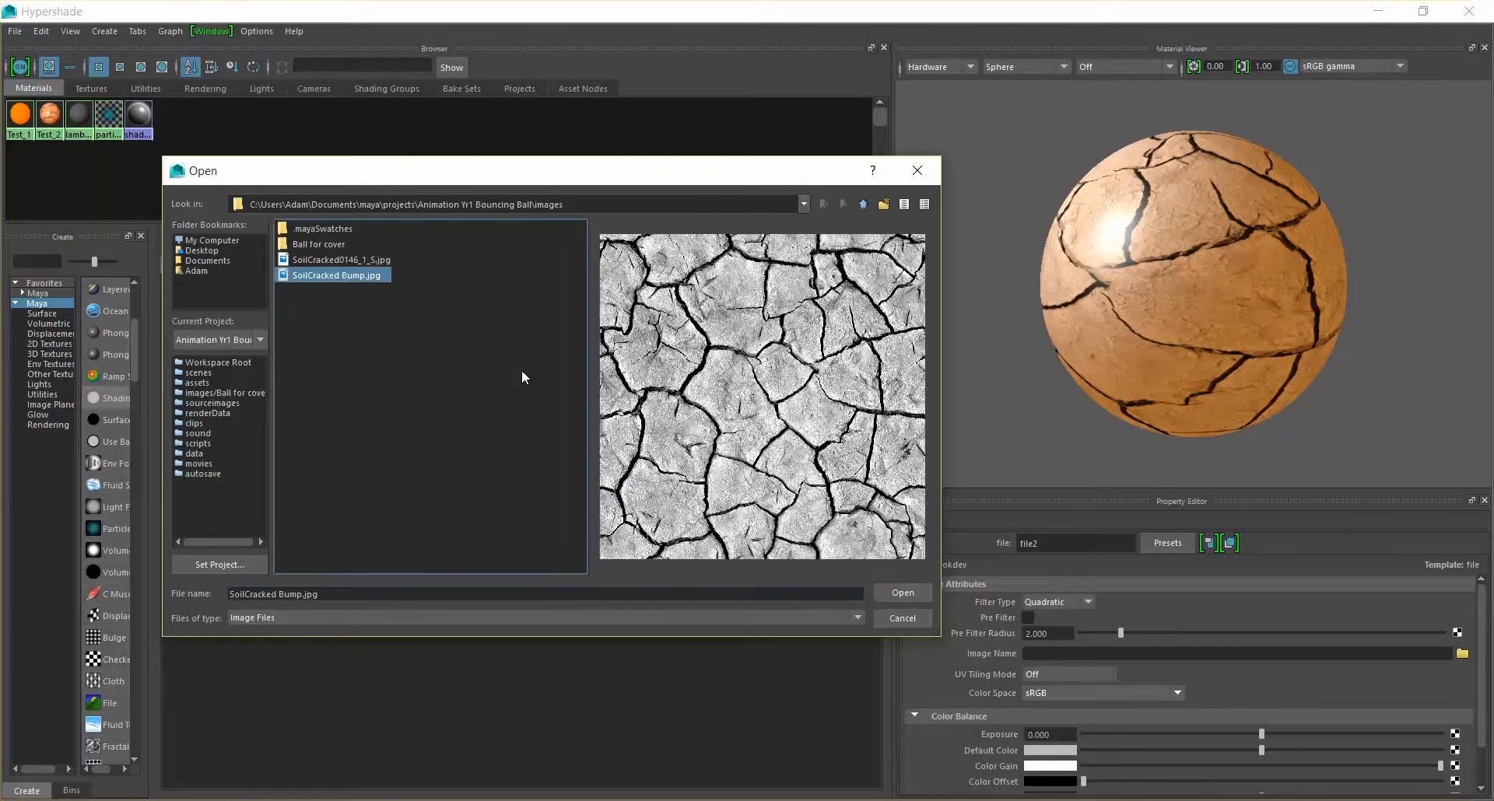
pyautogui.click(902, 593)
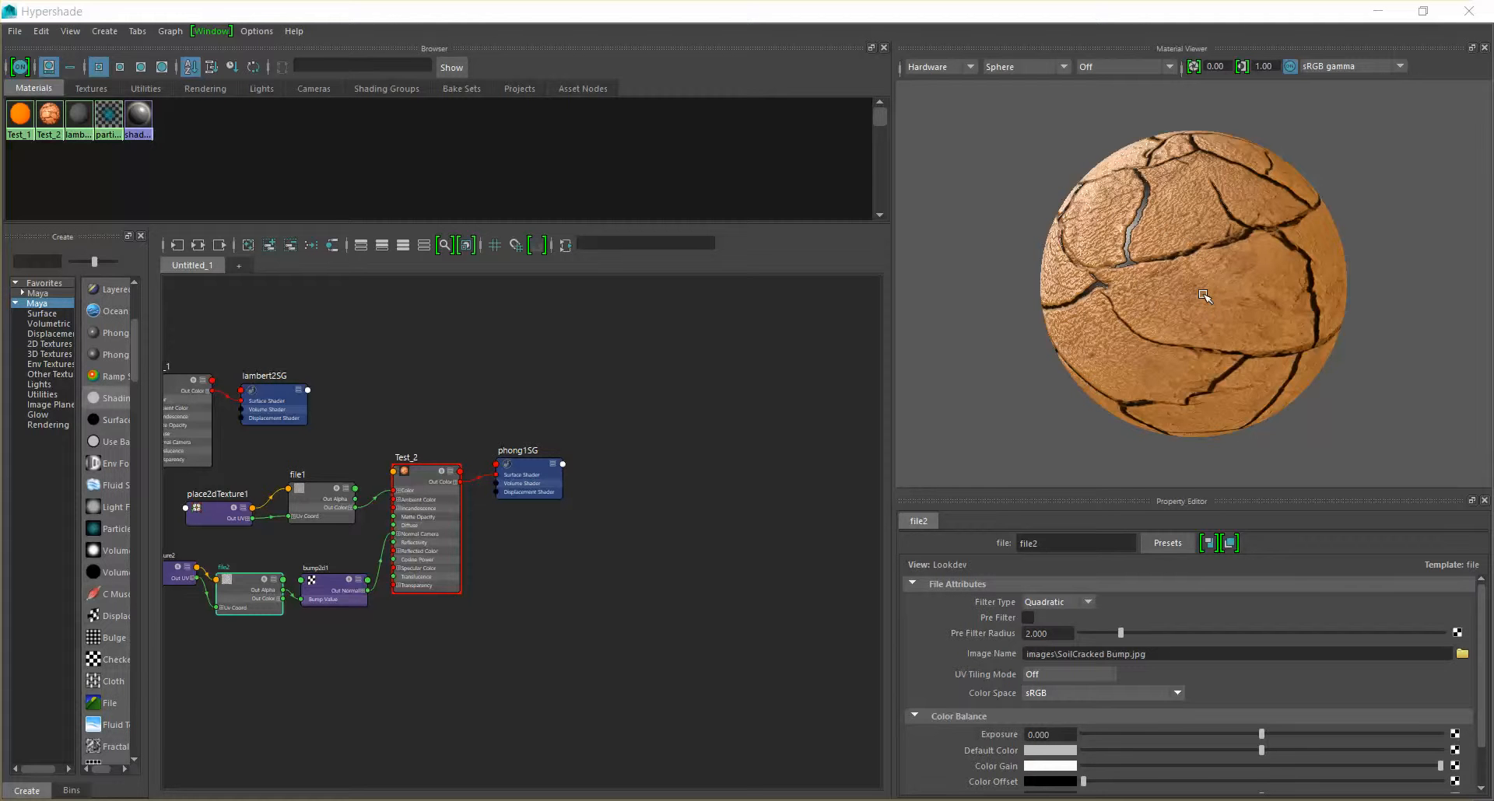
# Undo the bump image assignment to compare the ball without it, redo it from Maya's main window, and maximize the Hypershade again
pyautogui.hotkey('ctrl', 'z')
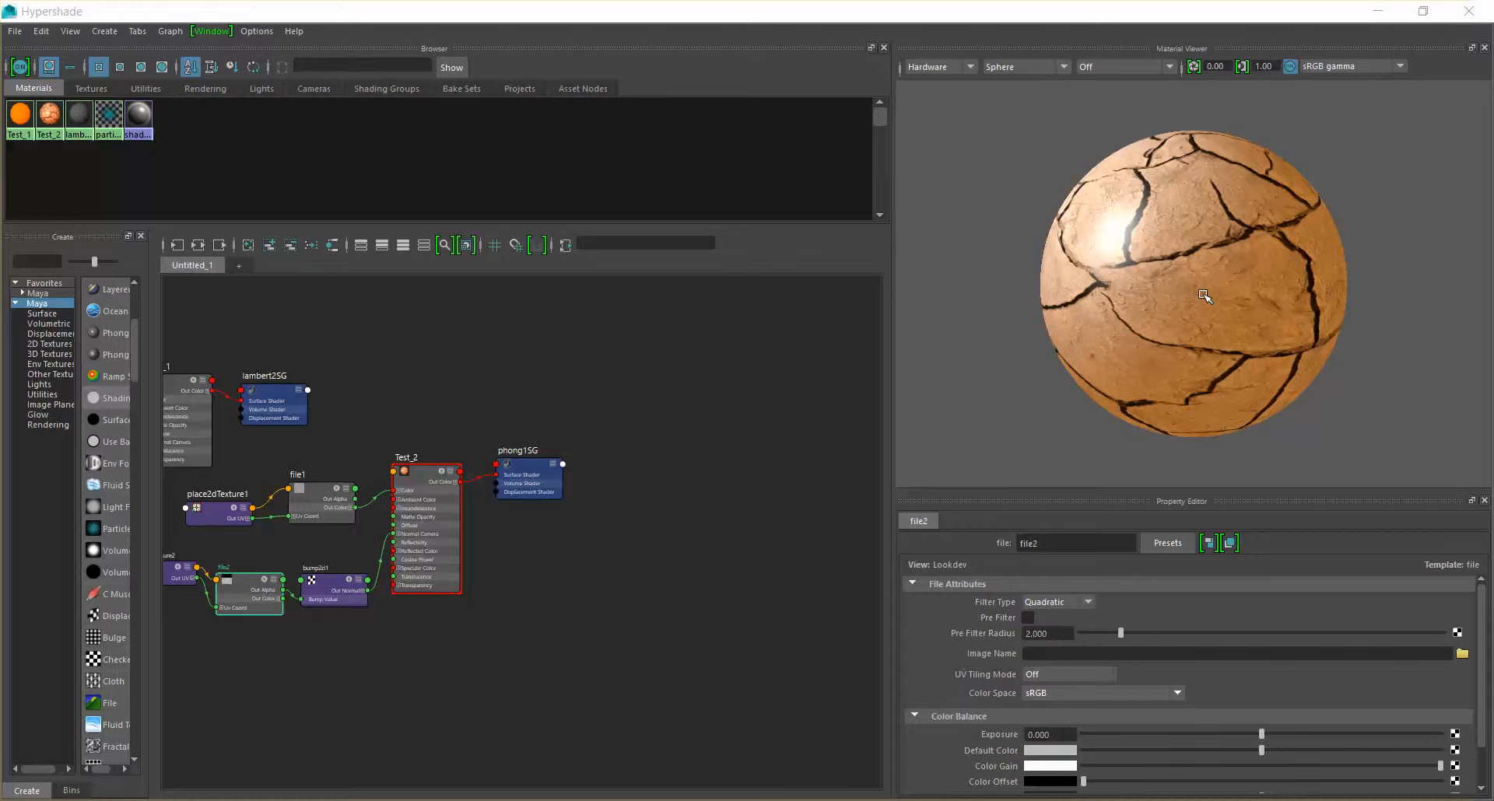
pyautogui.click(41, 32)
pyautogui.click(42, 32)
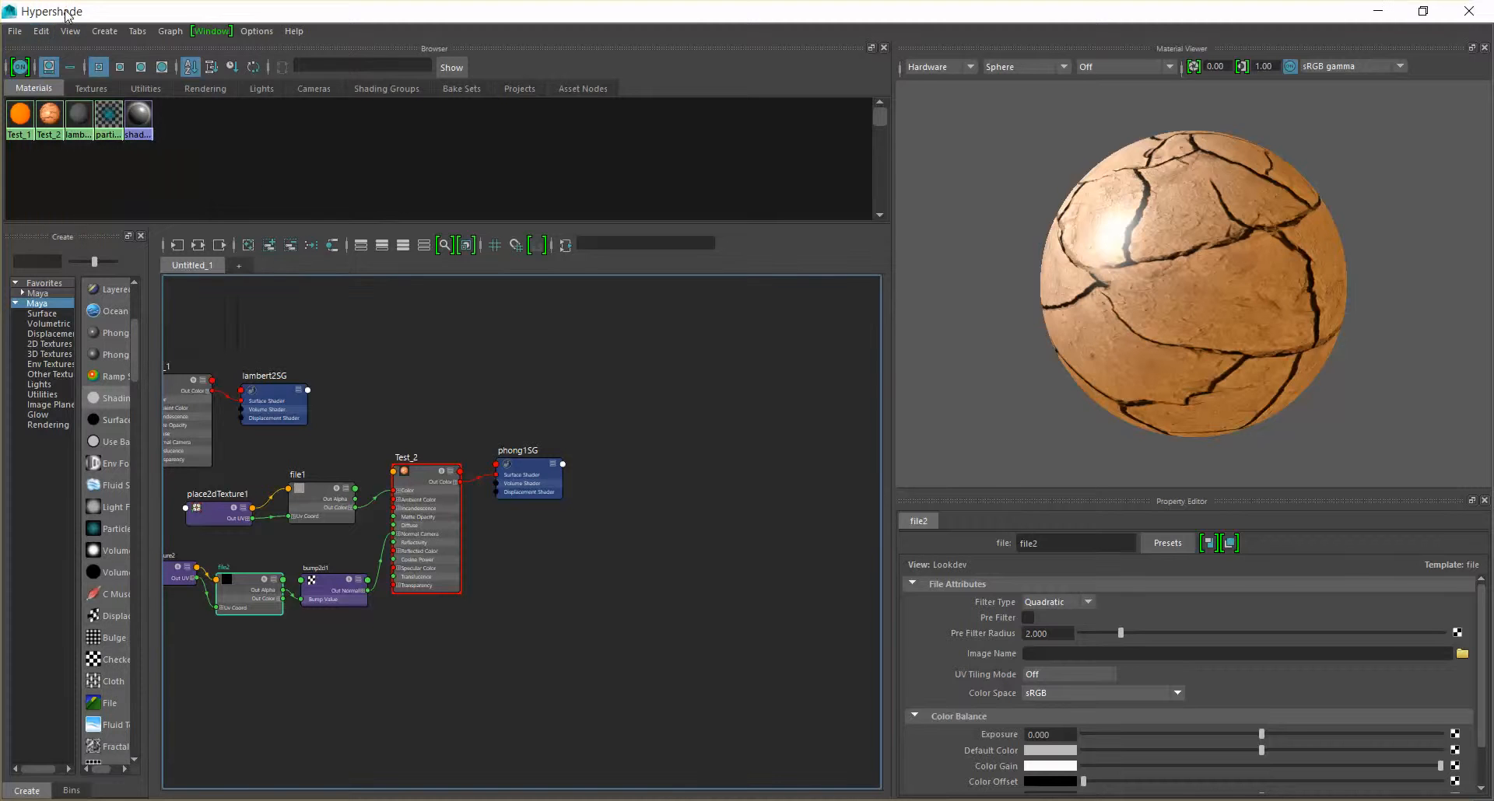
pyautogui.doubleClick(67, 12)
pyautogui.moveTo(67, 13); pyautogui.dragTo(159, 124)
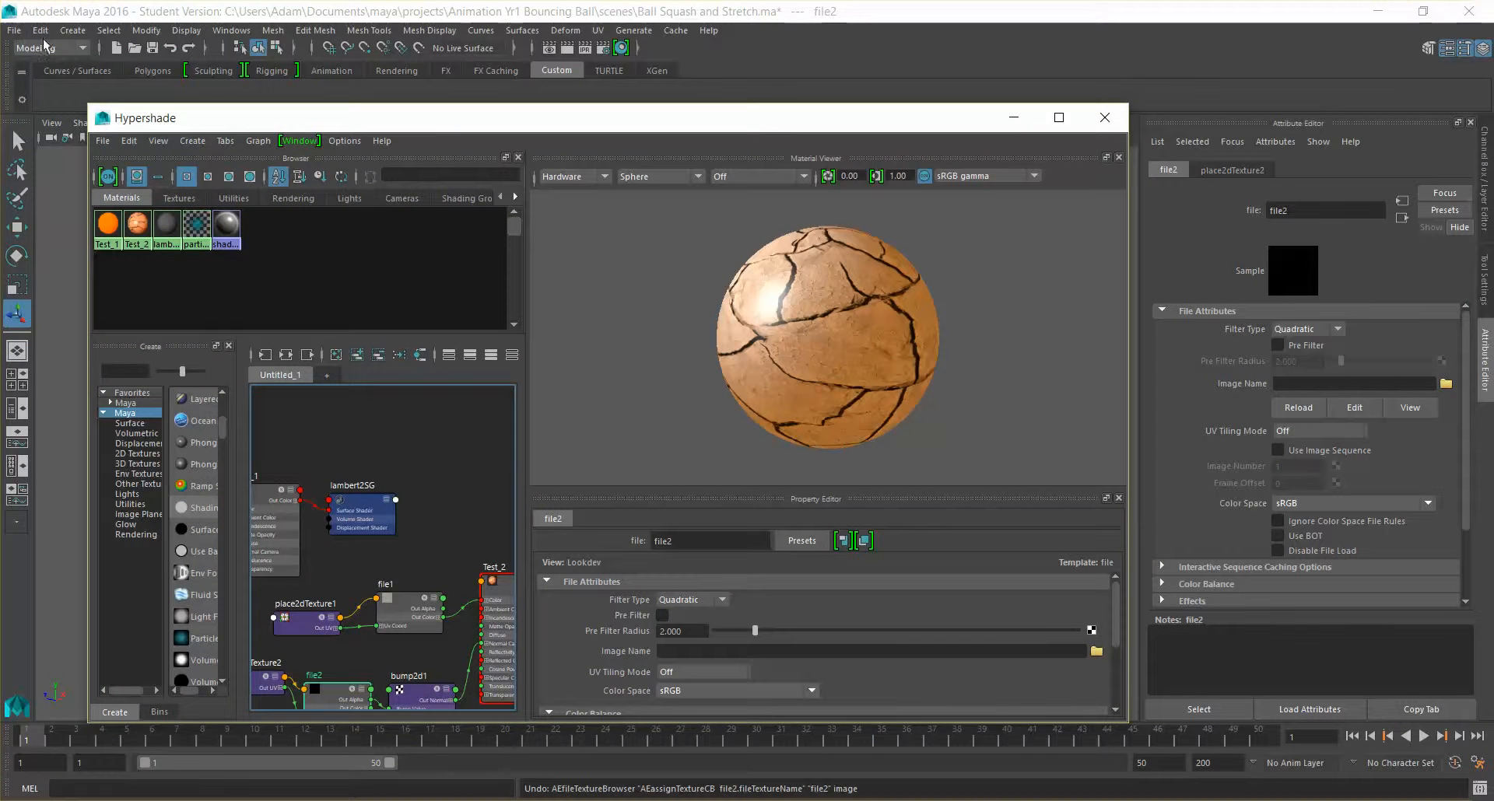
pyautogui.click(61, 15)
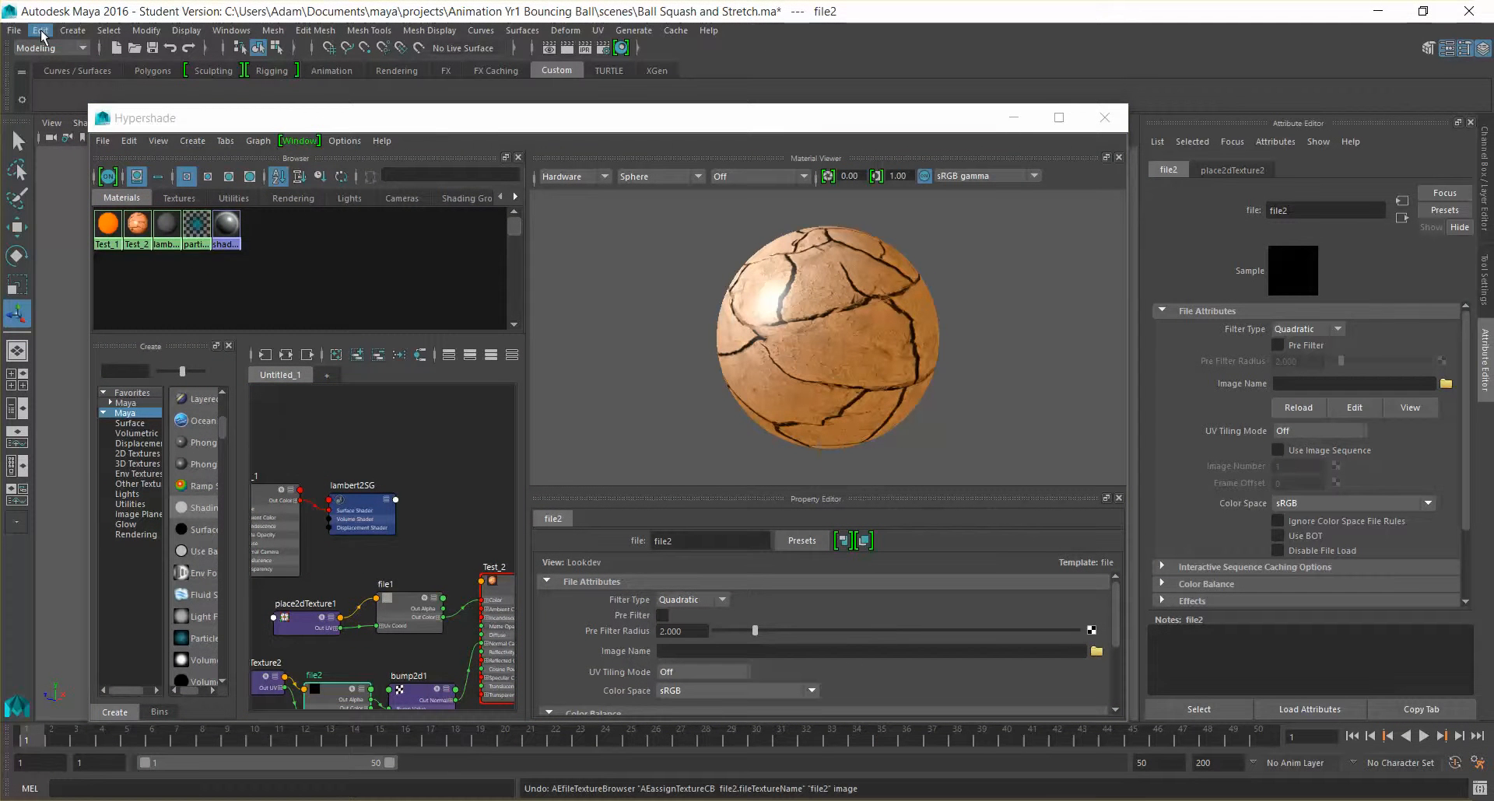
pyautogui.click(42, 32)
pyautogui.click(109, 74)
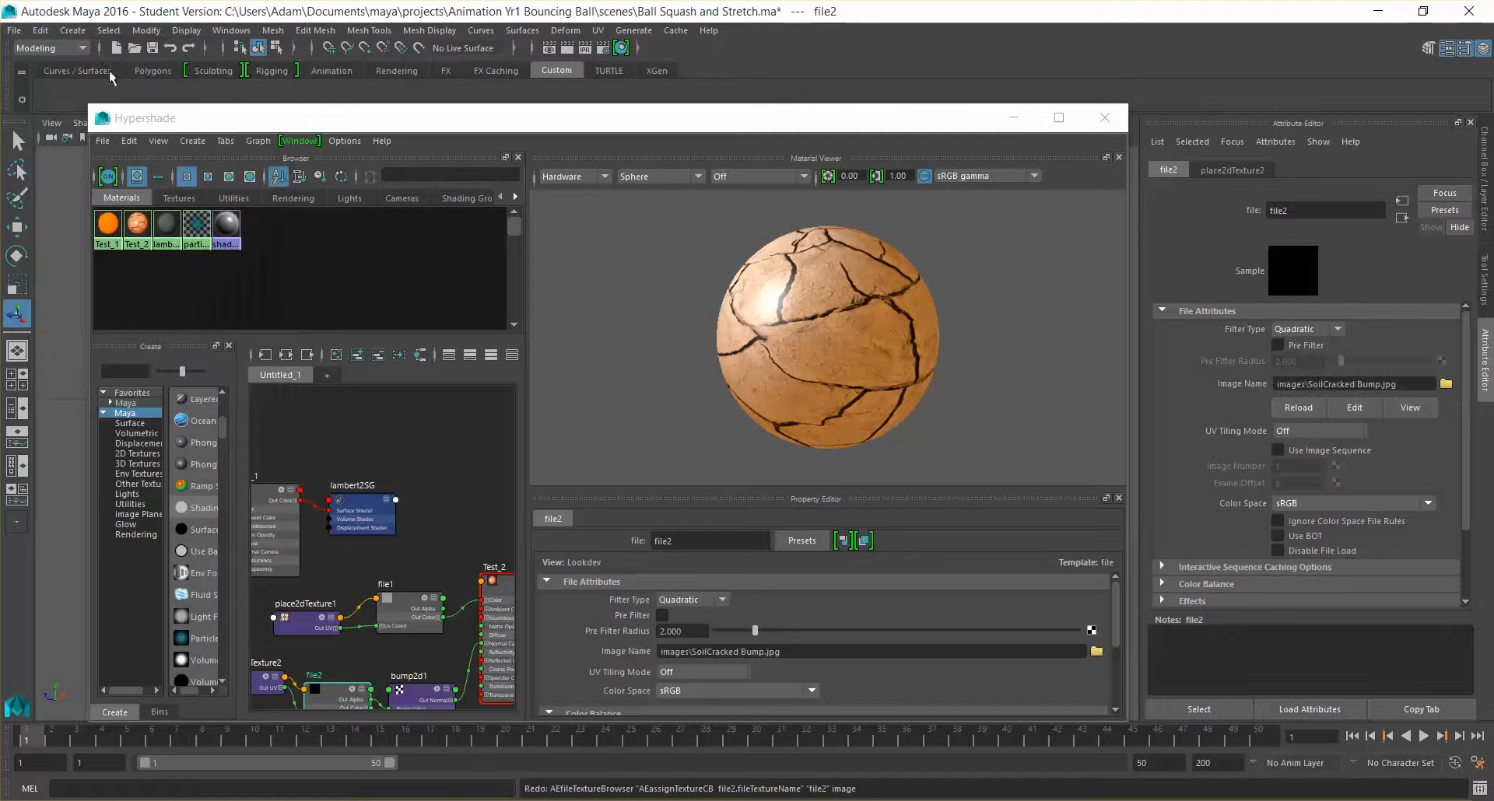
pyautogui.click(1059, 117)
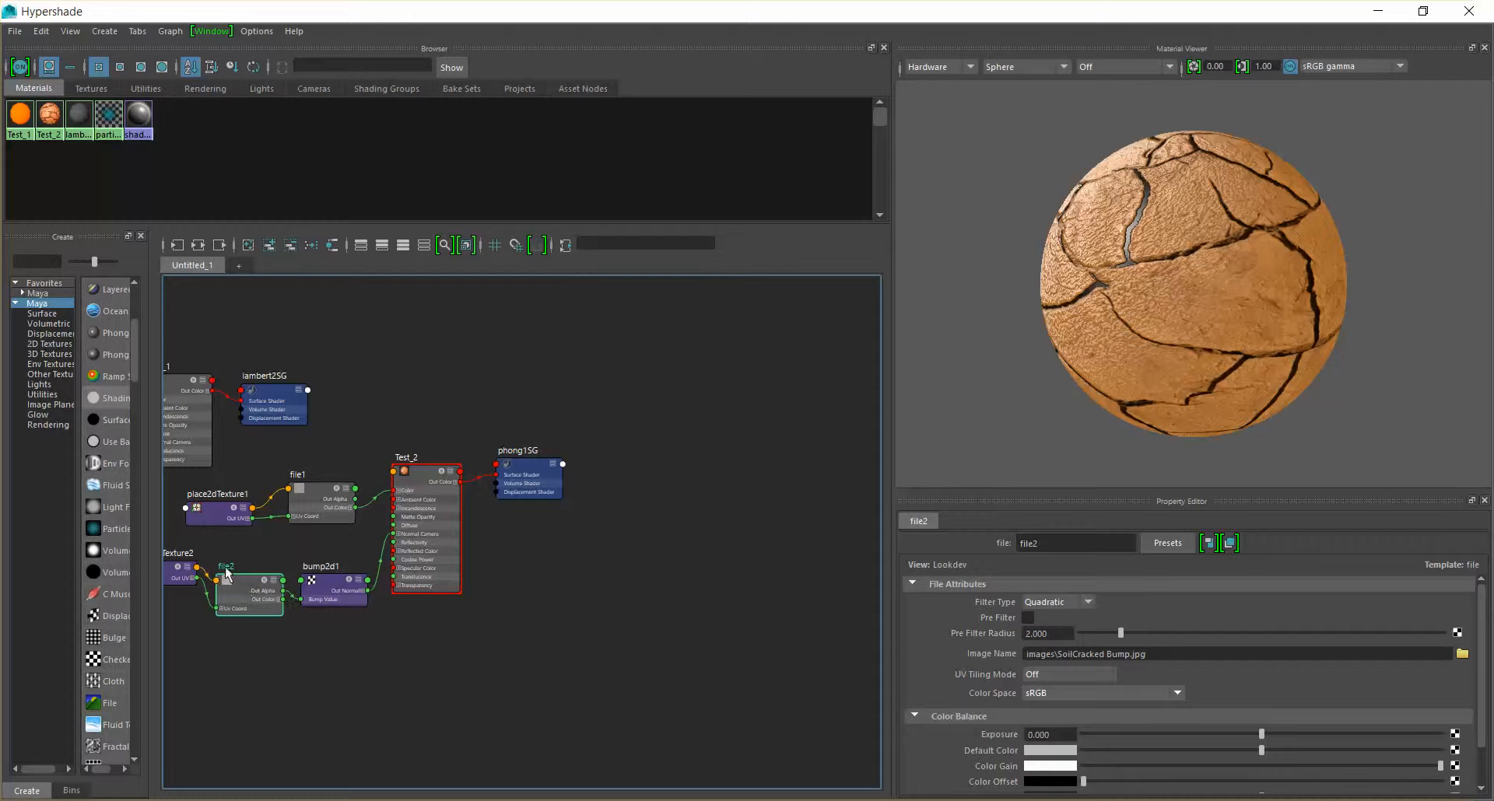
# Select the bump2d1 node, try a Bump Depth of about -0.777, and bring it up to about 1.218
pyautogui.click(334, 590)
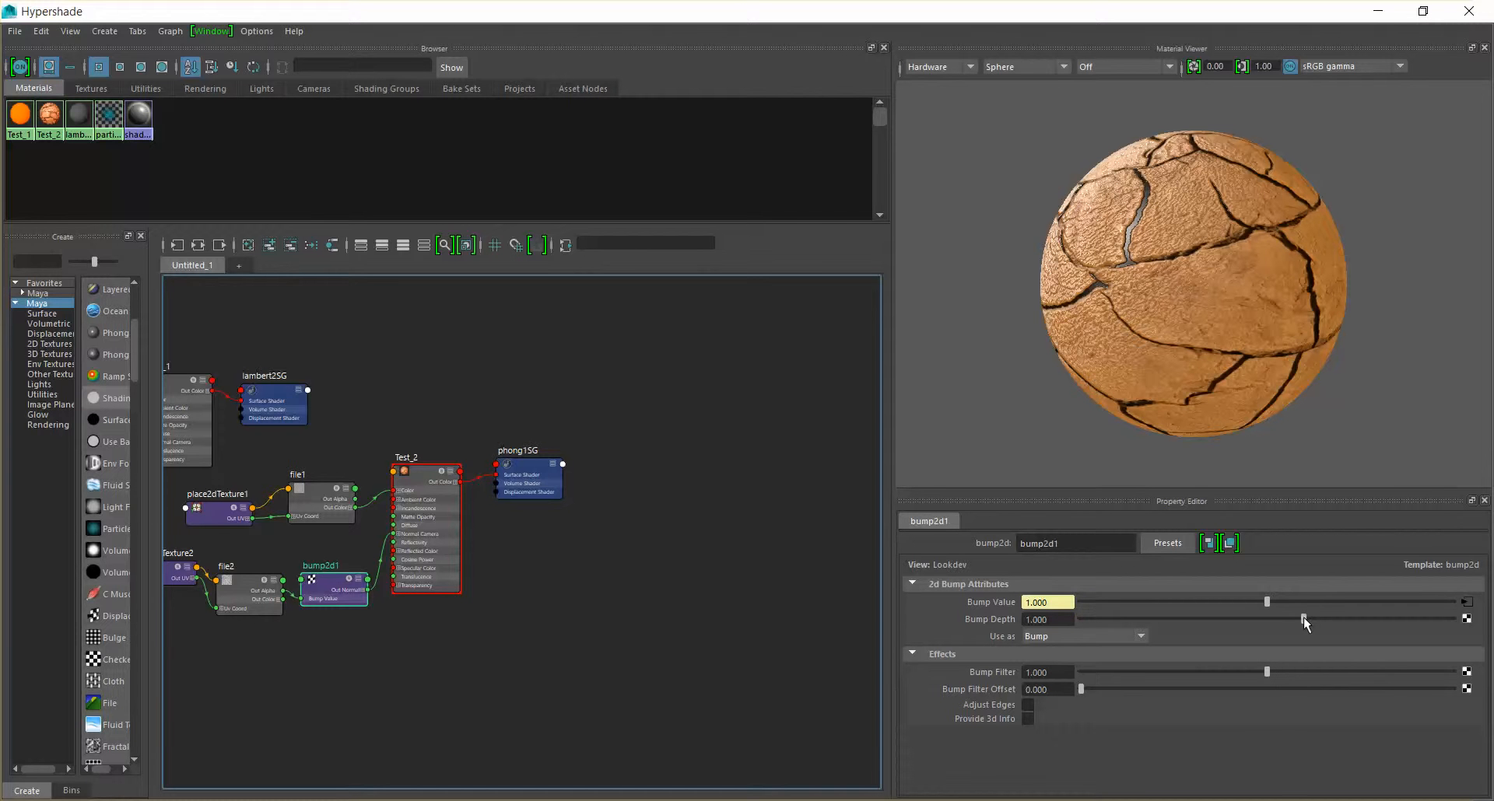
pyautogui.moveTo(1289, 620); pyautogui.dragTo(1235, 627)
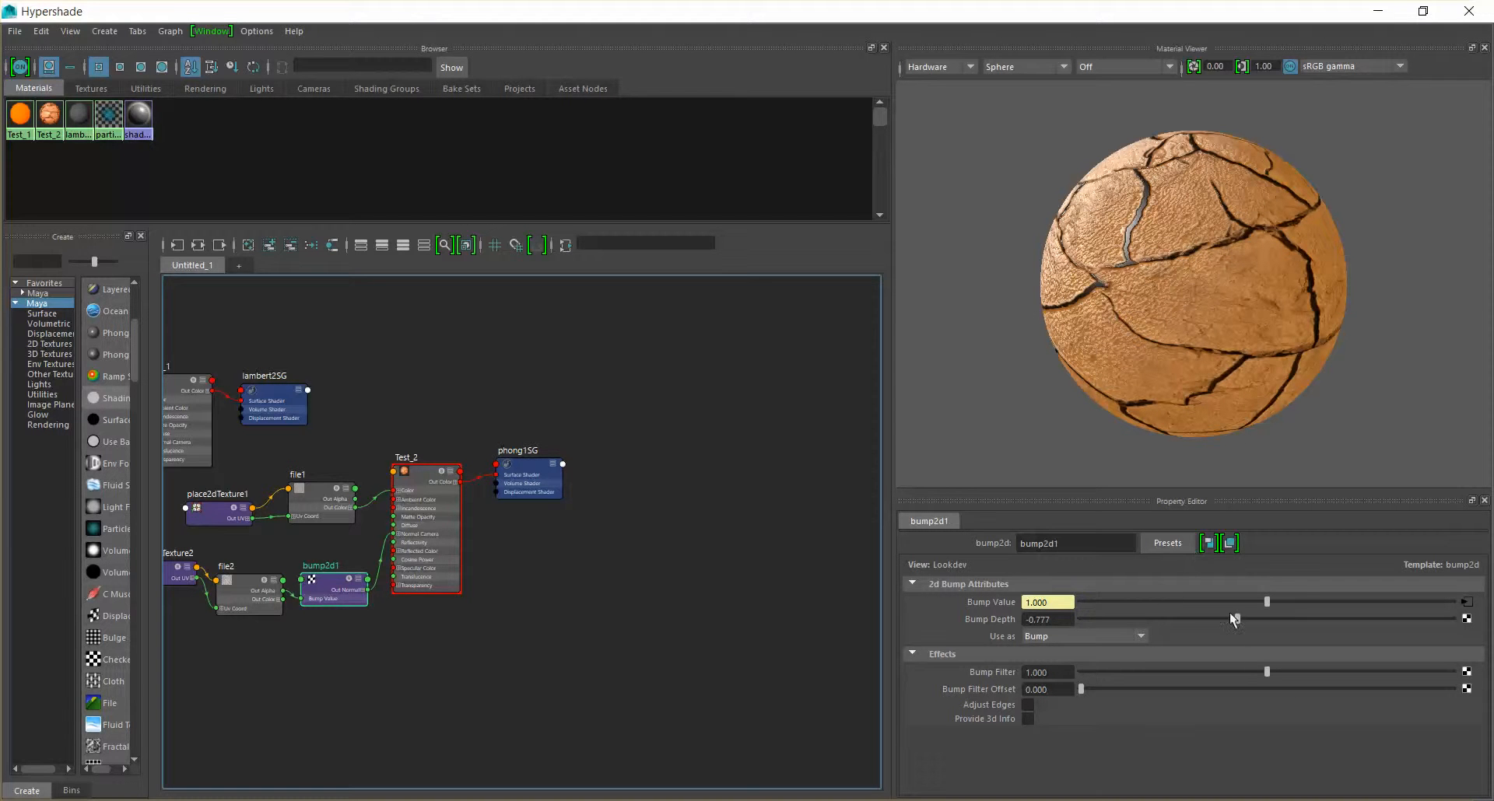
pyautogui.moveTo(1235, 618); pyautogui.dragTo(1300, 621)
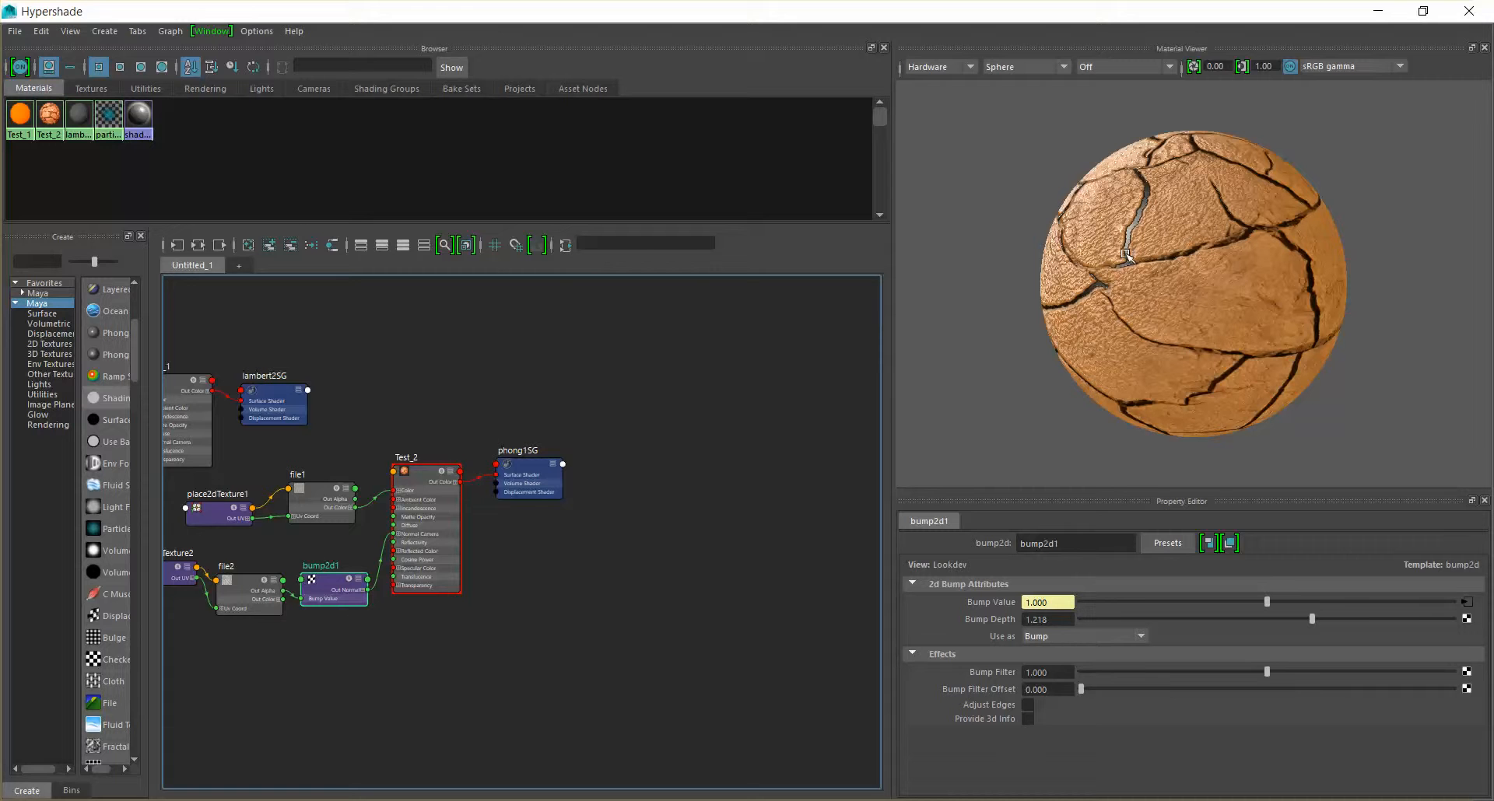
# Adjust bump2d1's Bump Depth to about 1.261 and its Bump Filter to about 0.887, accepting the student version save notice
pyautogui.moveTo(1323, 619); pyautogui.dragTo(1326, 678)
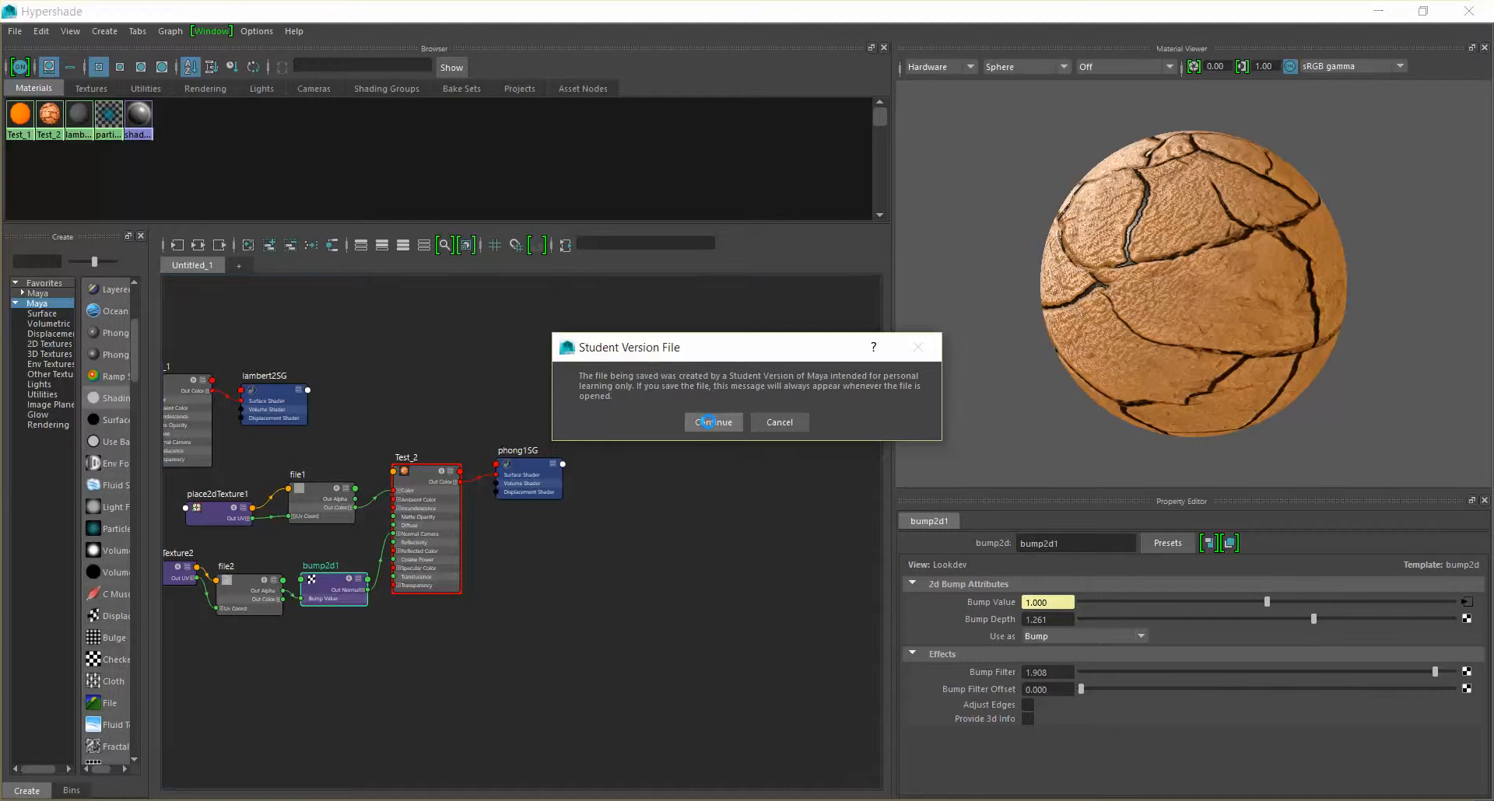
pyautogui.click(707, 421)
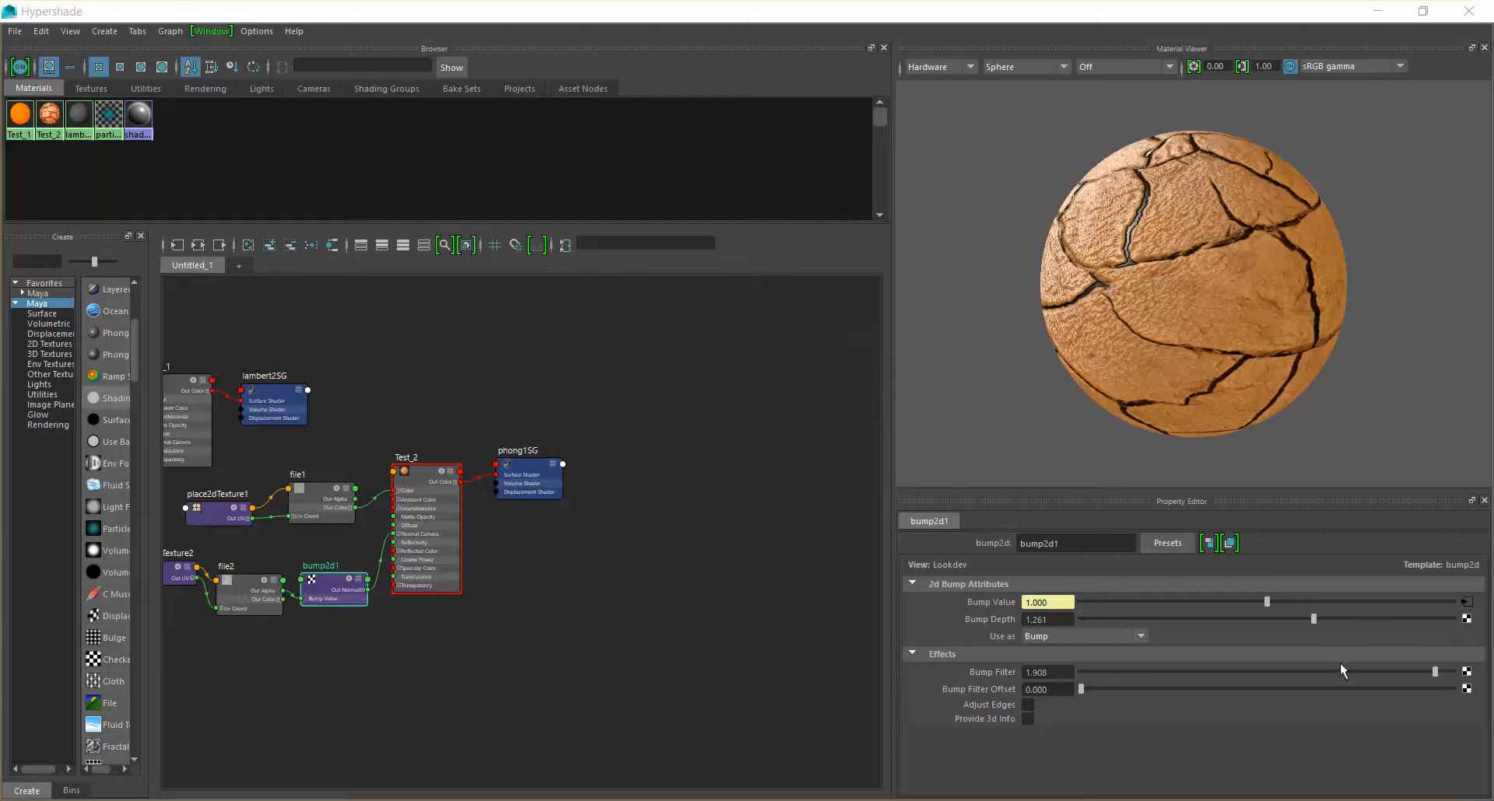
pyautogui.moveTo(1436, 671); pyautogui.dragTo(1335, 674)
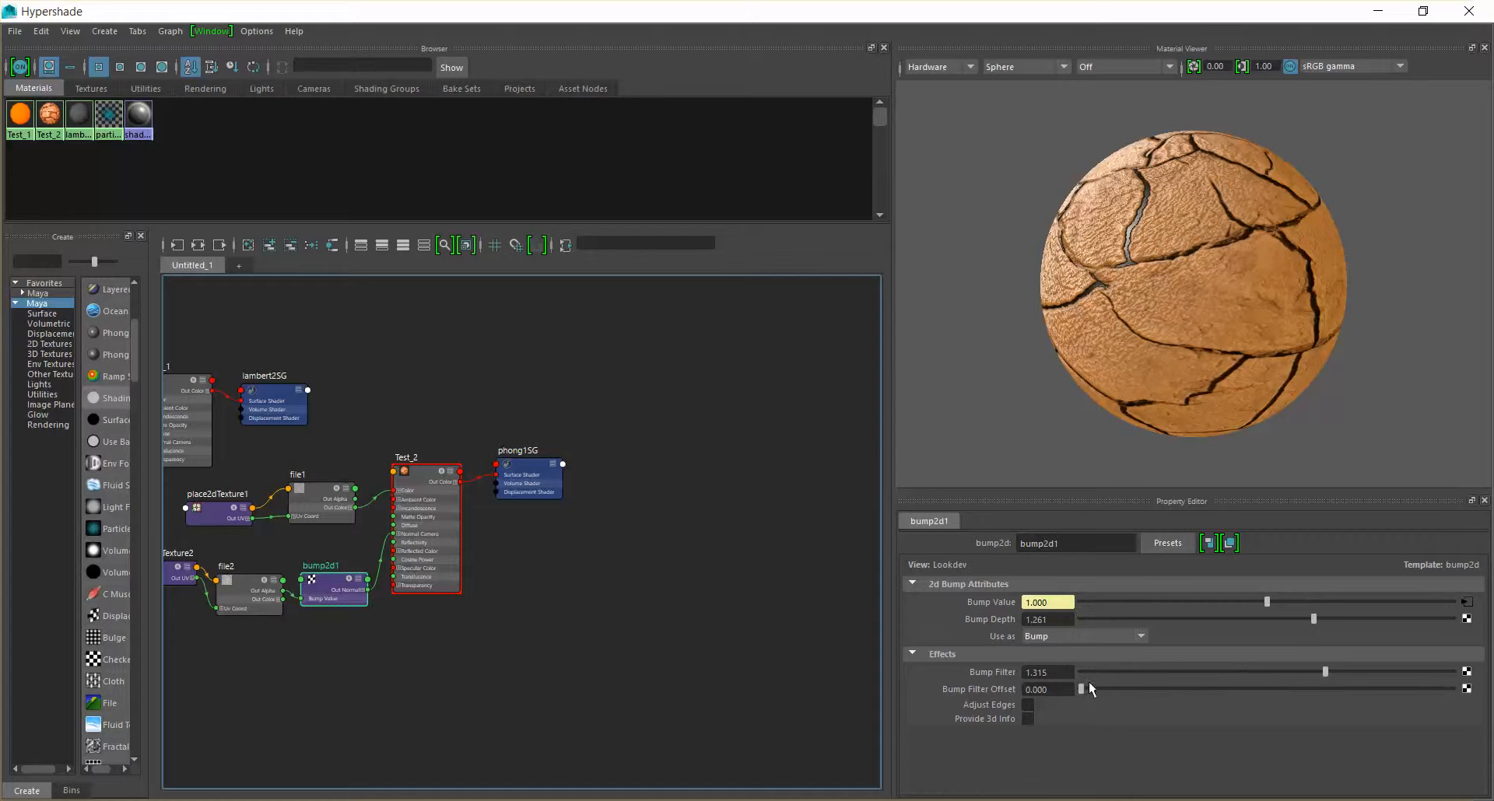
# Try Bump Filter Offset values of about 0.118, 0.613 and 0.008 on bump2d1, and undo the offset changes
pyautogui.moveTo(1084, 687); pyautogui.dragTo(1101, 694)
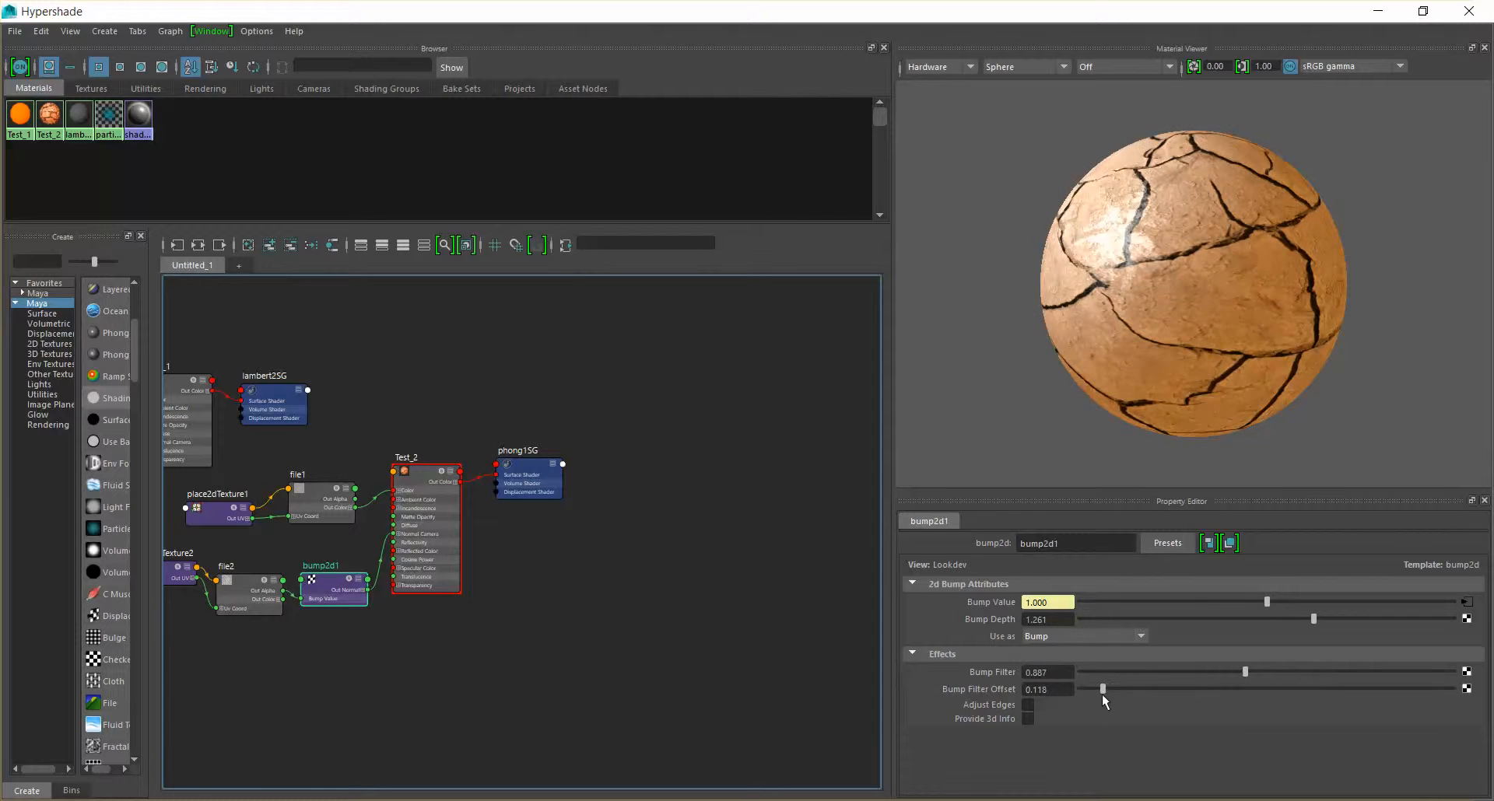
pyautogui.moveTo(1105, 689); pyautogui.dragTo(1193, 699)
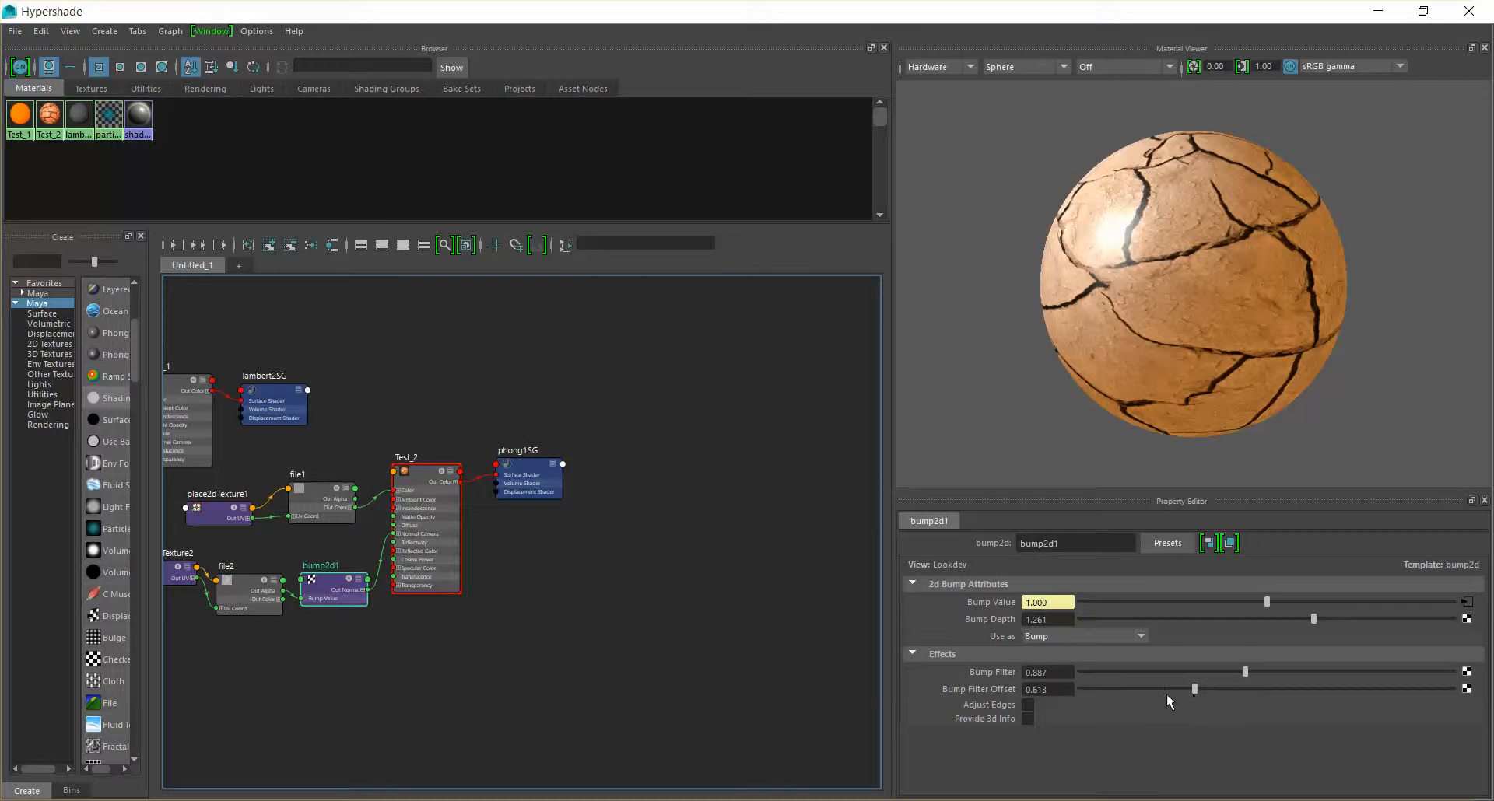
pyautogui.moveTo(1191, 688); pyautogui.dragTo(1081, 689)
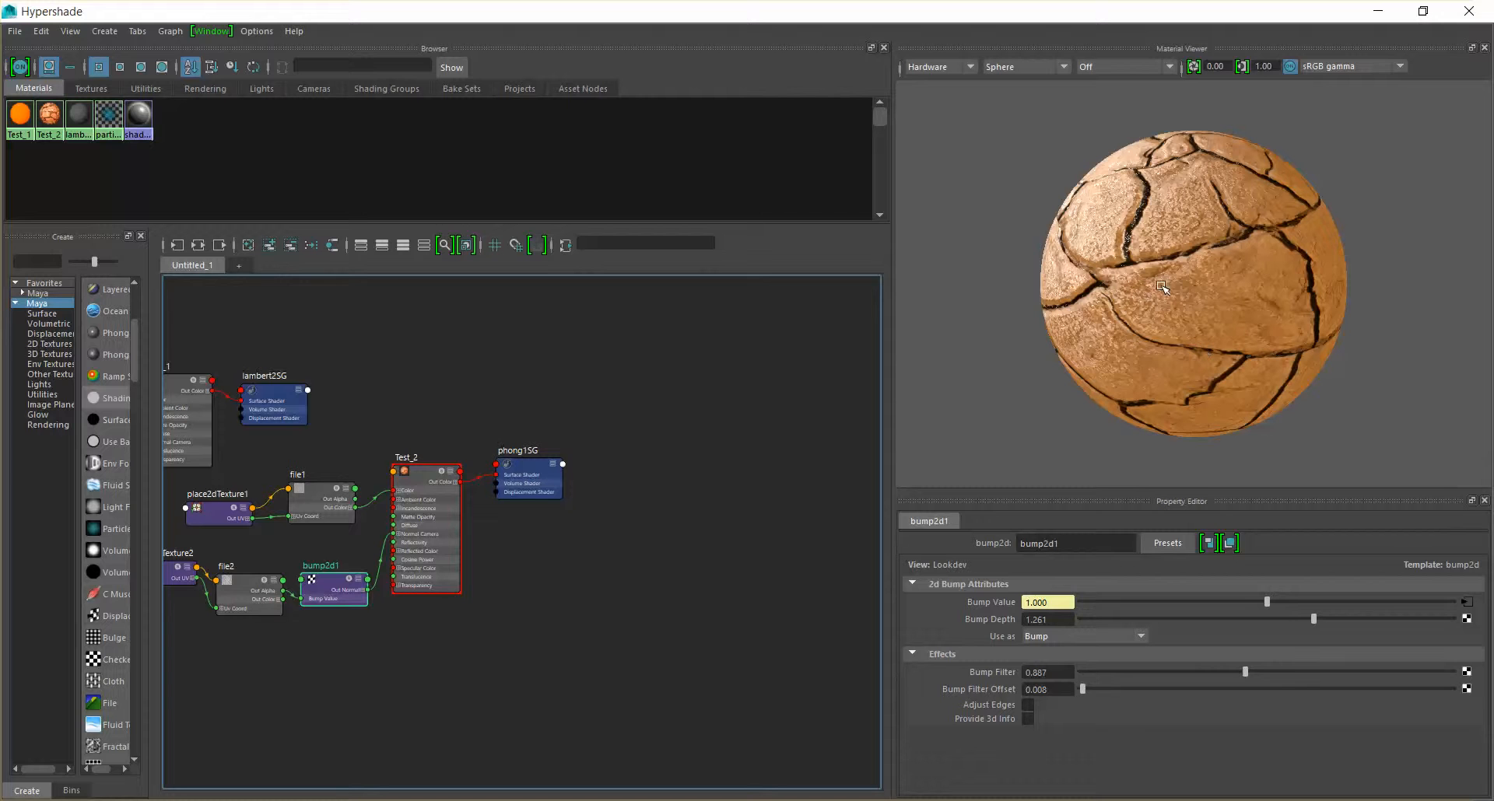
pyautogui.hotkey('ctrl', 'z')
pyautogui.hotkey('ctrl', 'z')
pyautogui.hotkey('ctrl', 'z')
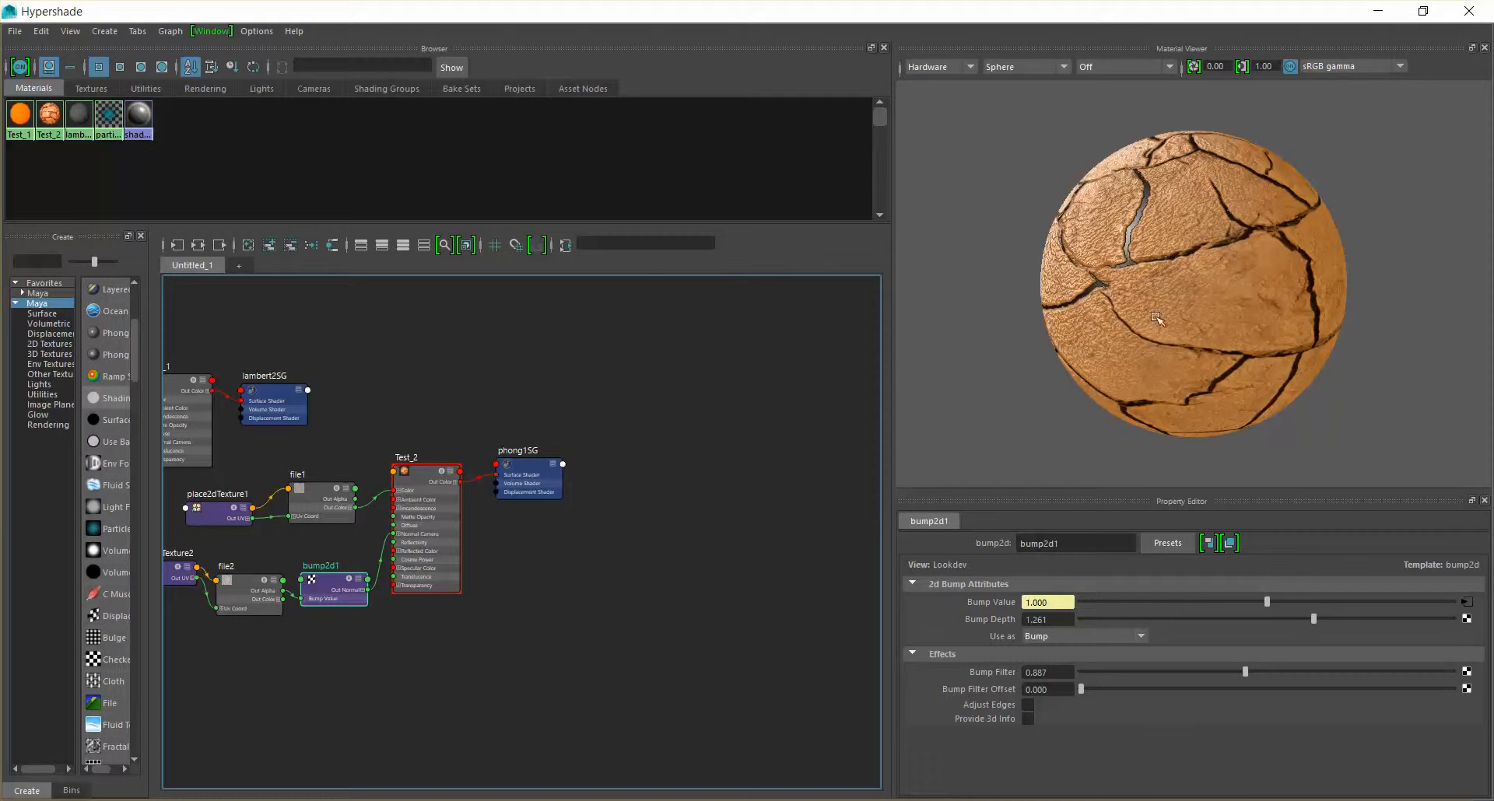
# Minimize the Hypershade and inspect the textured ball from a distance in the perspective view
pyautogui.click(1377, 11)
pyautogui.moveTo(773, 497)
pyautogui.keyDown('alt'); pyautogui.mouseDown()
pyautogui.moveTo(727, 447)
pyautogui.moveTo(747, 412)
pyautogui.moveTo(725, 519)
pyautogui.moveTo(761, 542)
pyautogui.moveTo(751, 506)
pyautogui.mouseUp(); pyautogui.keyUp('alt')
pyautogui.scroll(-5, 751, 506)
pyautogui.scroll(-4, 751, 506)
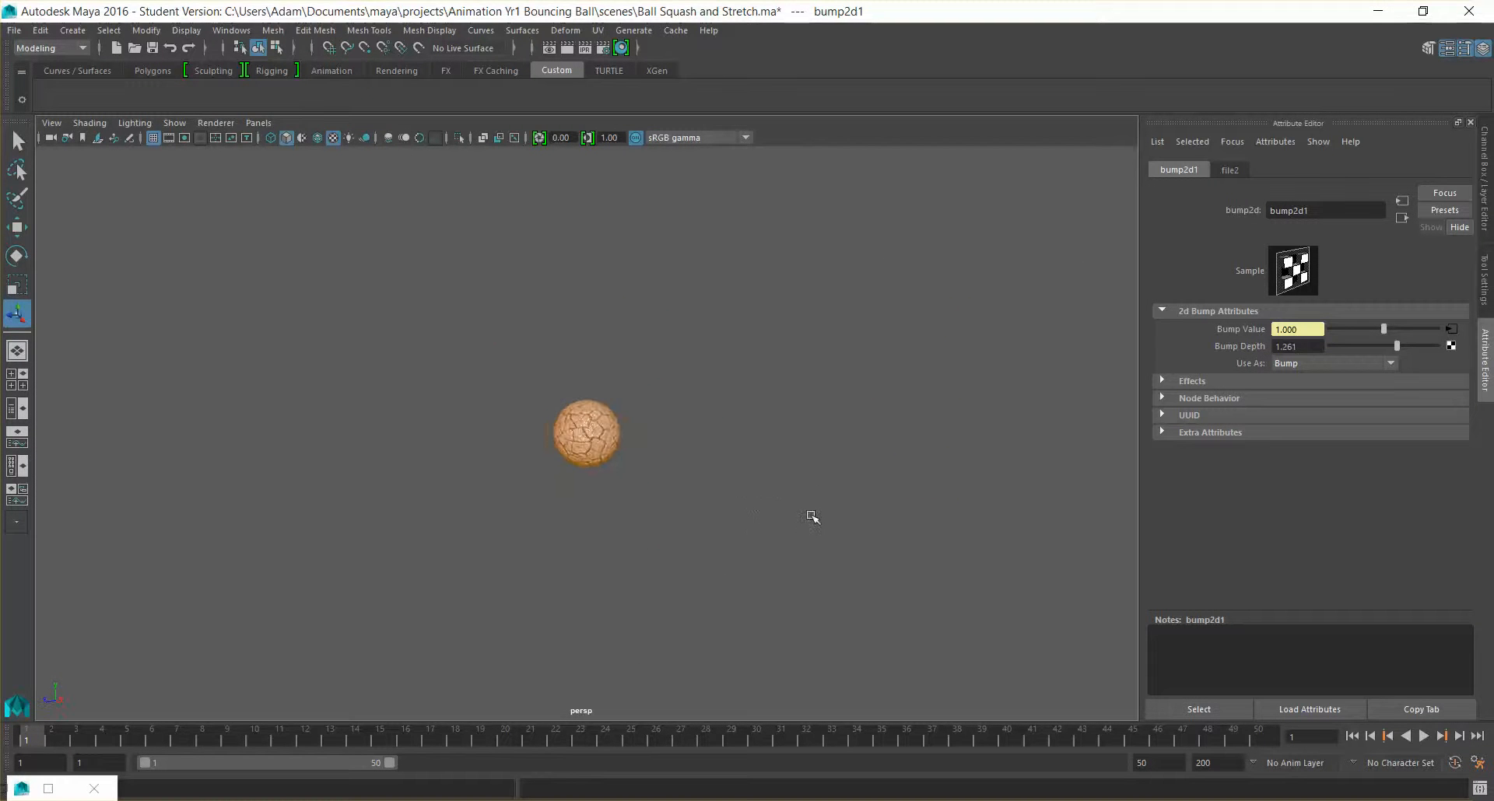
pyautogui.keyDown('alt'); pyautogui.moveTo(813, 512); pyautogui.dragTo(747, 427, button='middle'); pyautogui.keyUp('alt')
pyautogui.keyDown('alt'); pyautogui.moveTo(747, 427); pyautogui.dragTo(690, 424); pyautogui.keyUp('alt')
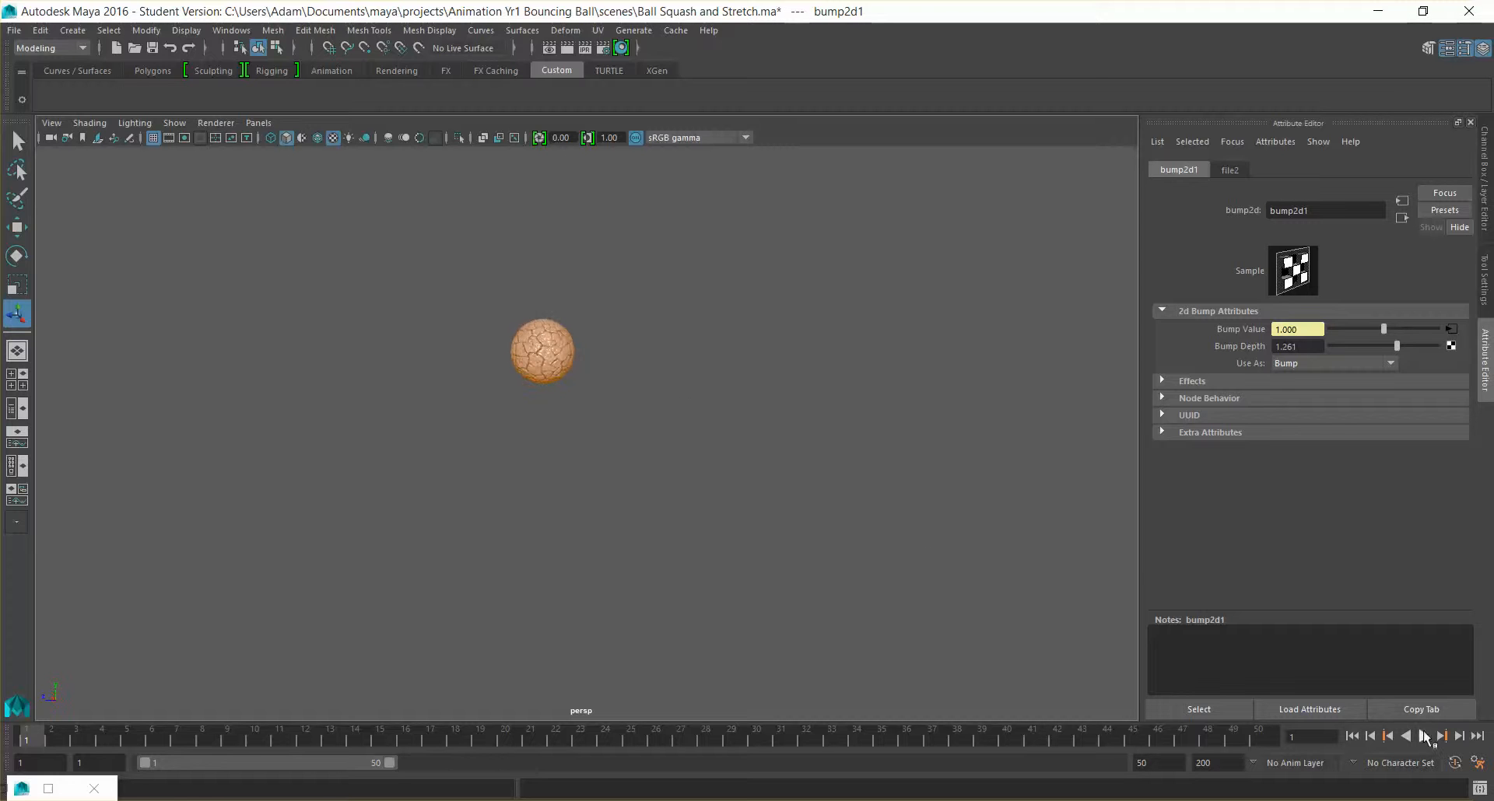
# Play the ball animation and examine its motion from a wider, lower angle in the perspective view
pyautogui.click(1424, 736)
pyautogui.scroll(-5, 780, 575)
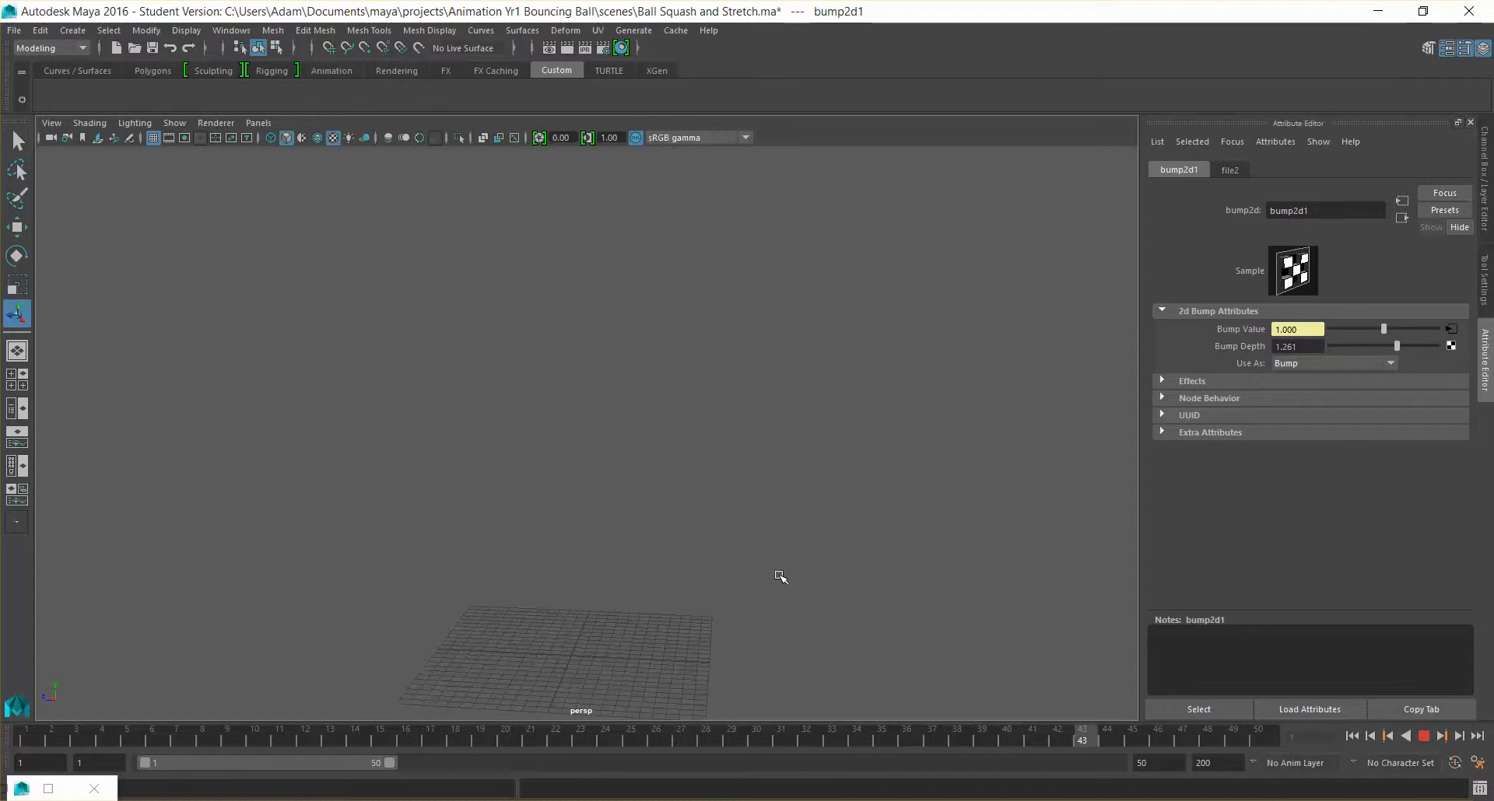
pyautogui.keyDown('alt'); pyautogui.moveTo(780, 576); pyautogui.dragTo(975, 561); pyautogui.keyUp('alt')
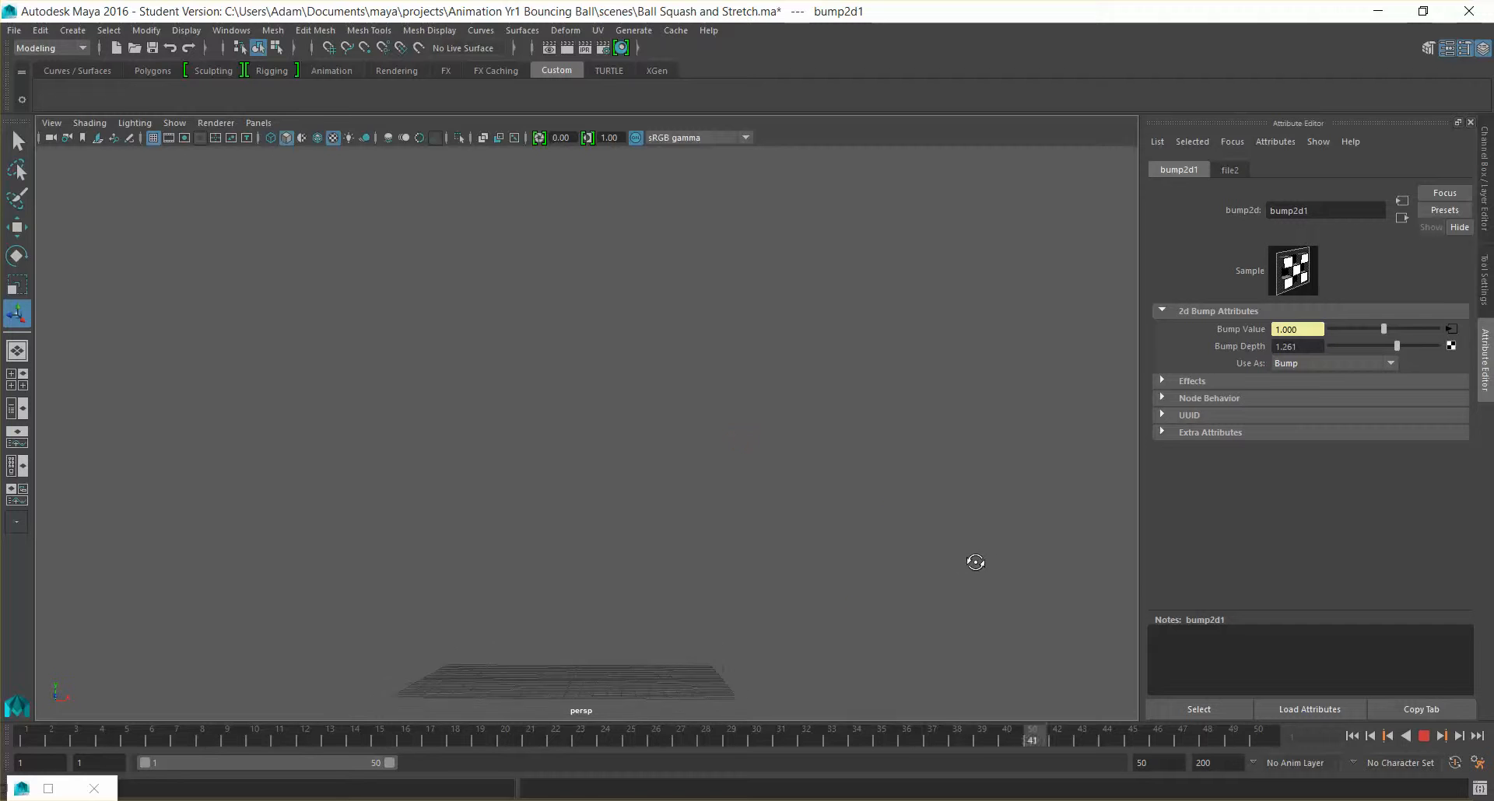
pyautogui.scroll(4, 963, 569)
pyautogui.scroll(-2, 882, 407)
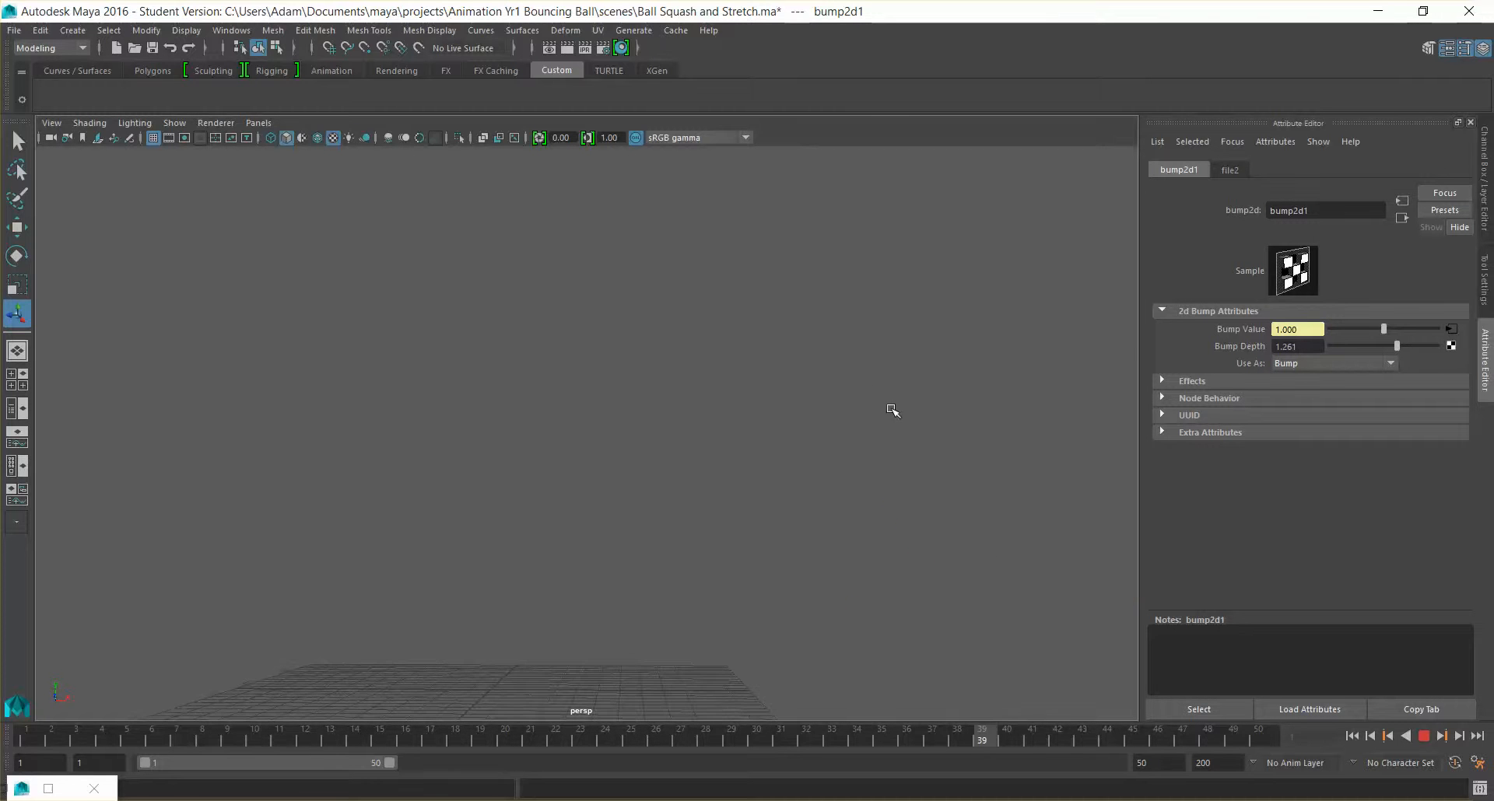
pyautogui.keyDown('alt'); pyautogui.moveTo(854, 476); pyautogui.dragTo(851, 468); pyautogui.keyUp('alt')
pyautogui.scroll(-1, 855, 467)
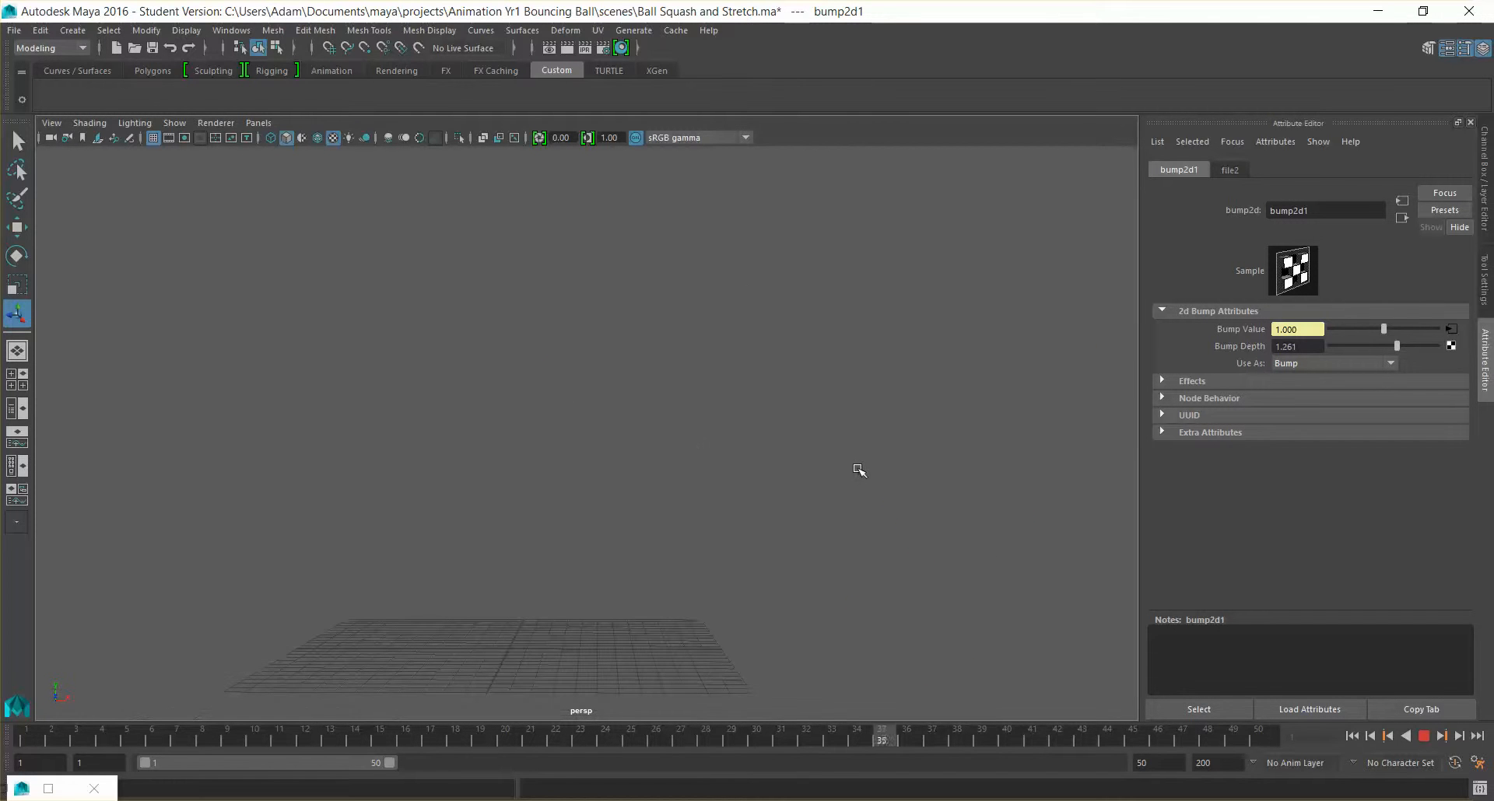